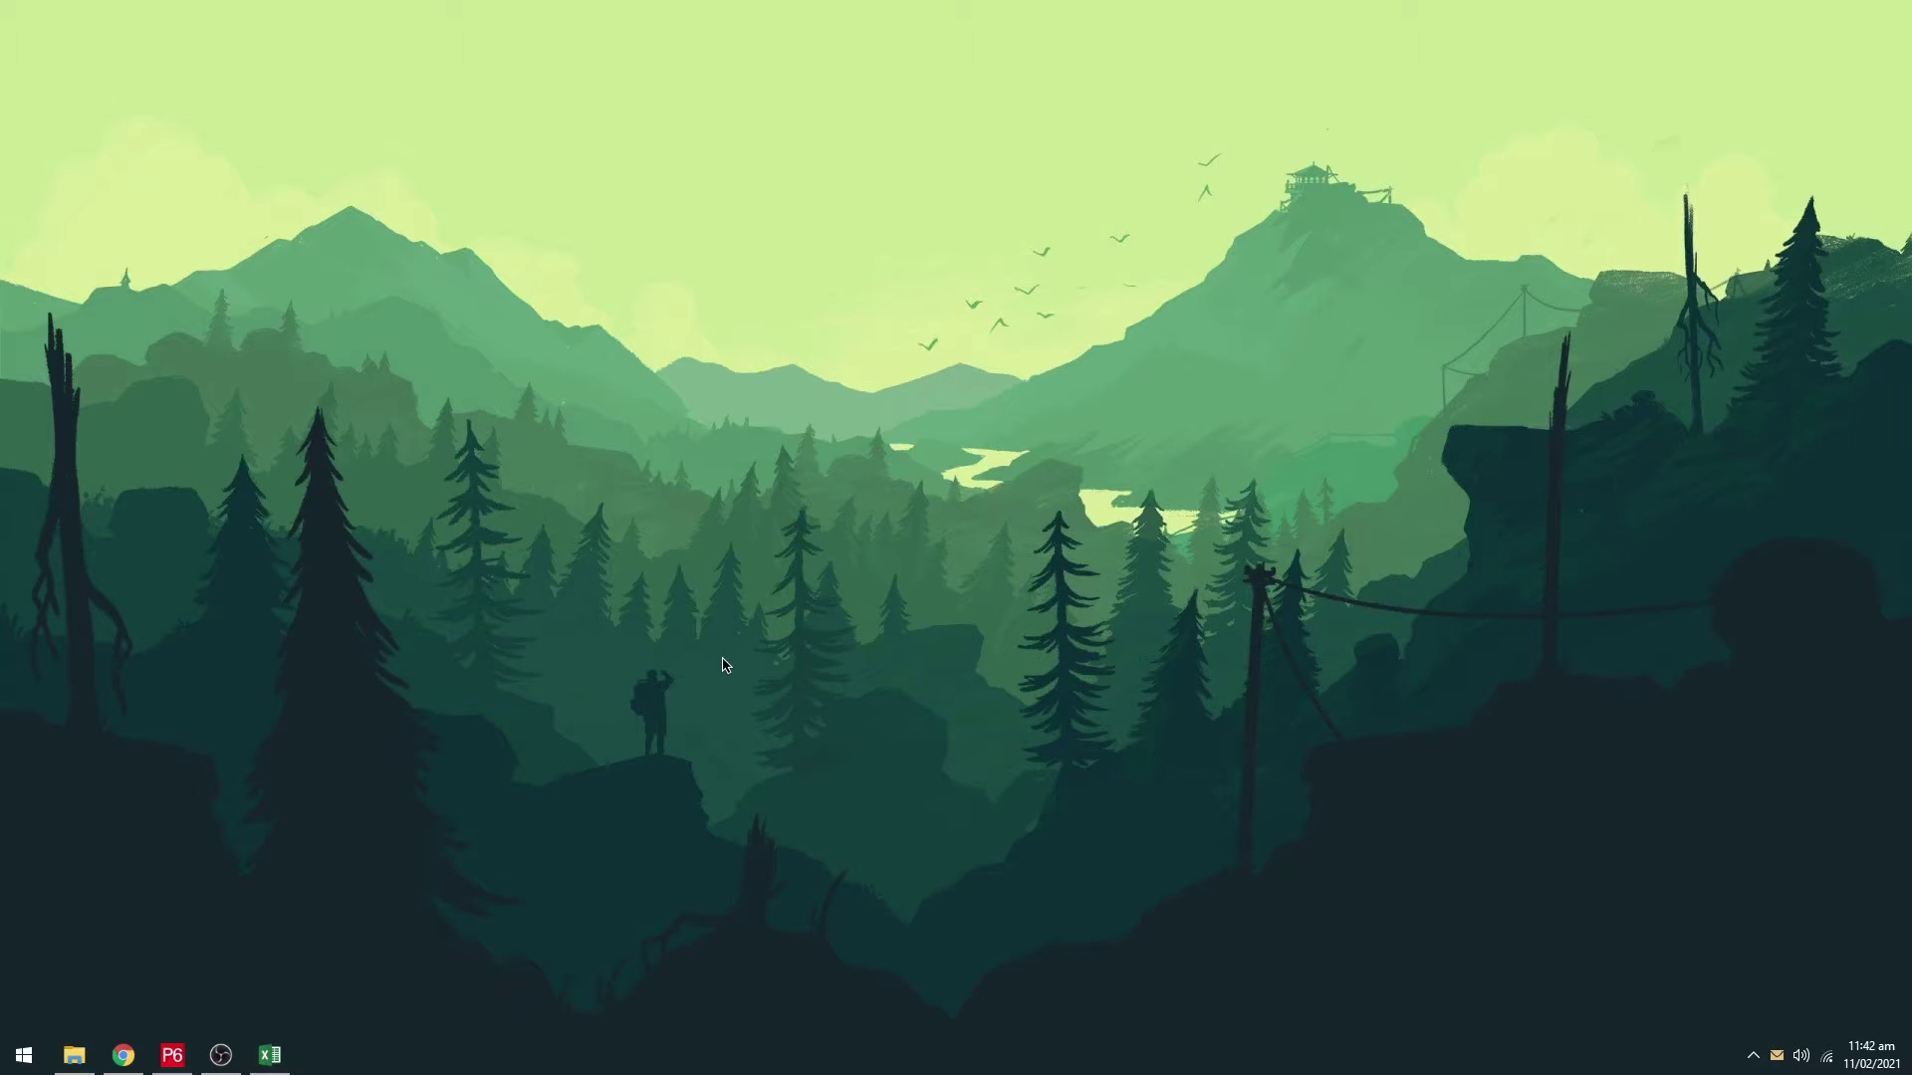
# Step: Switch to Primavera P6 and open the Enterprise Project Structure (EPS) window
pyautogui.click(173, 1056)
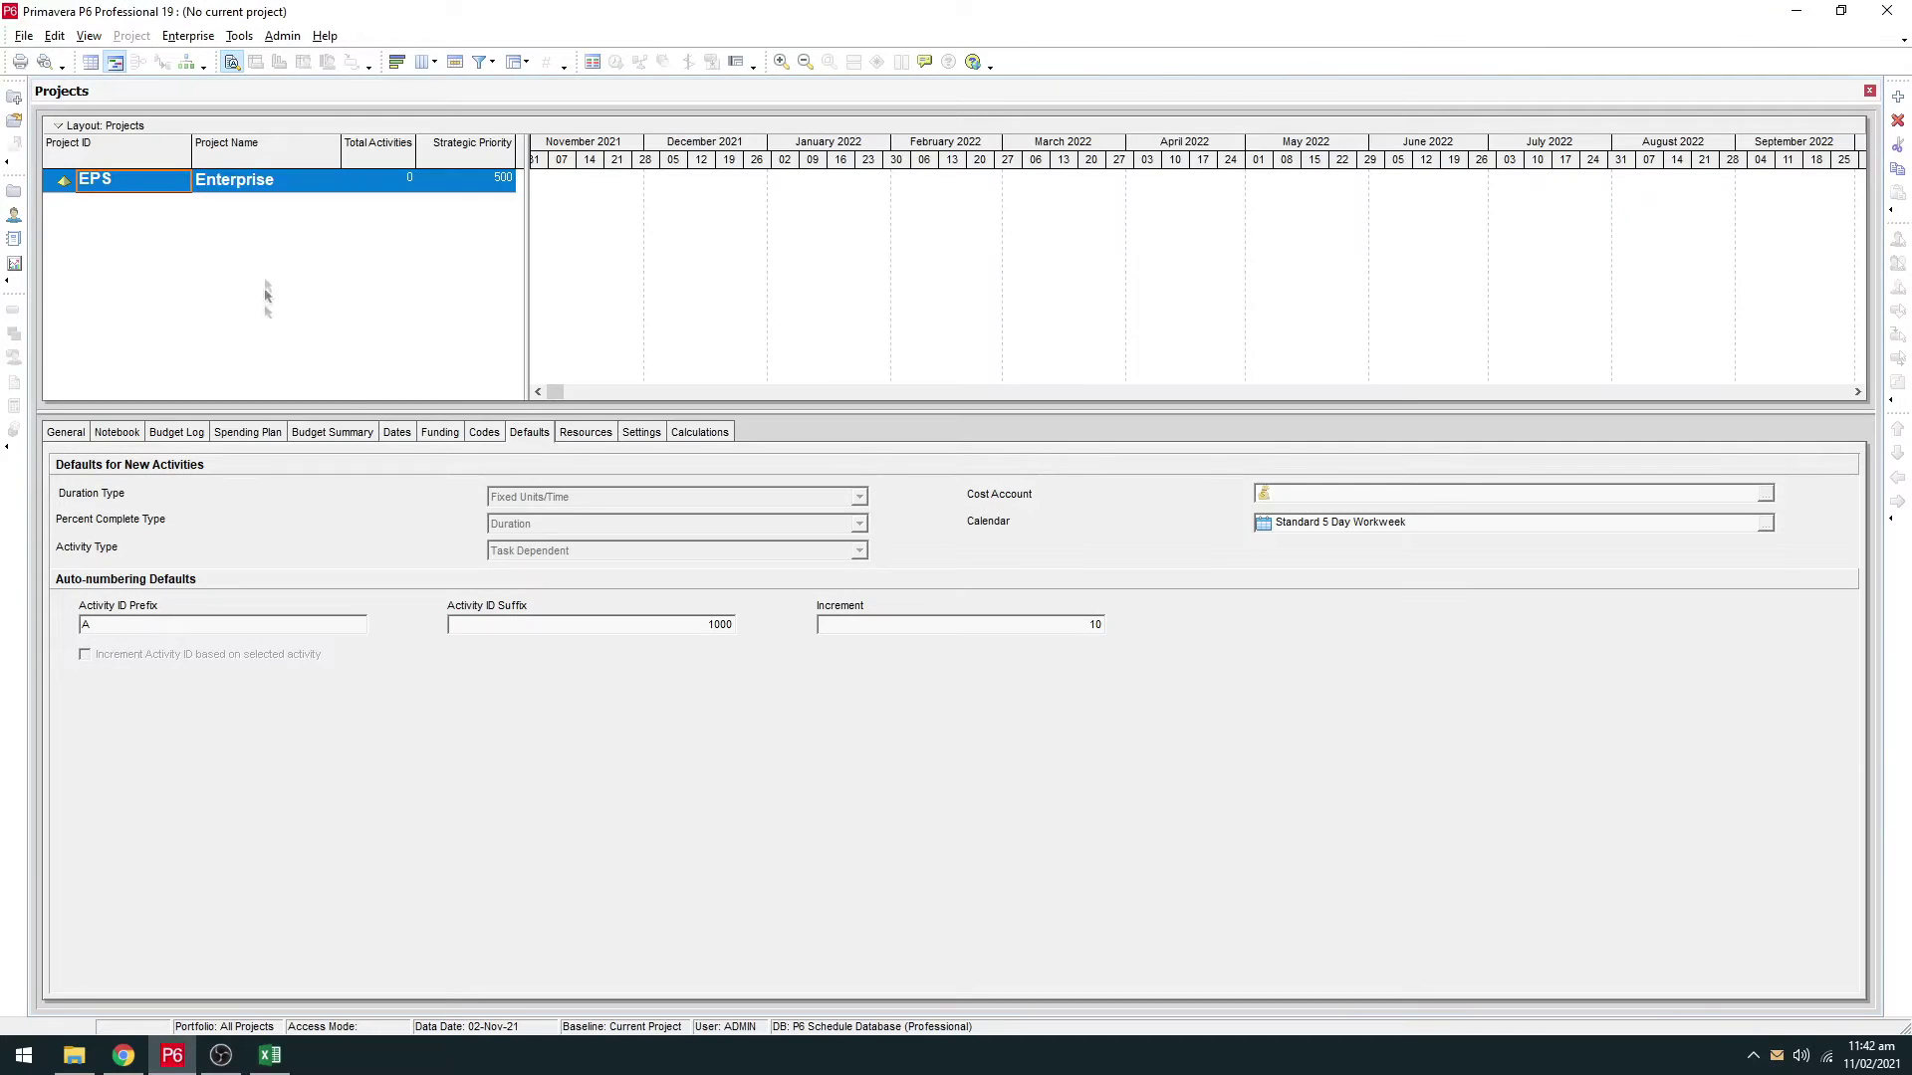
pyautogui.click(184, 36)
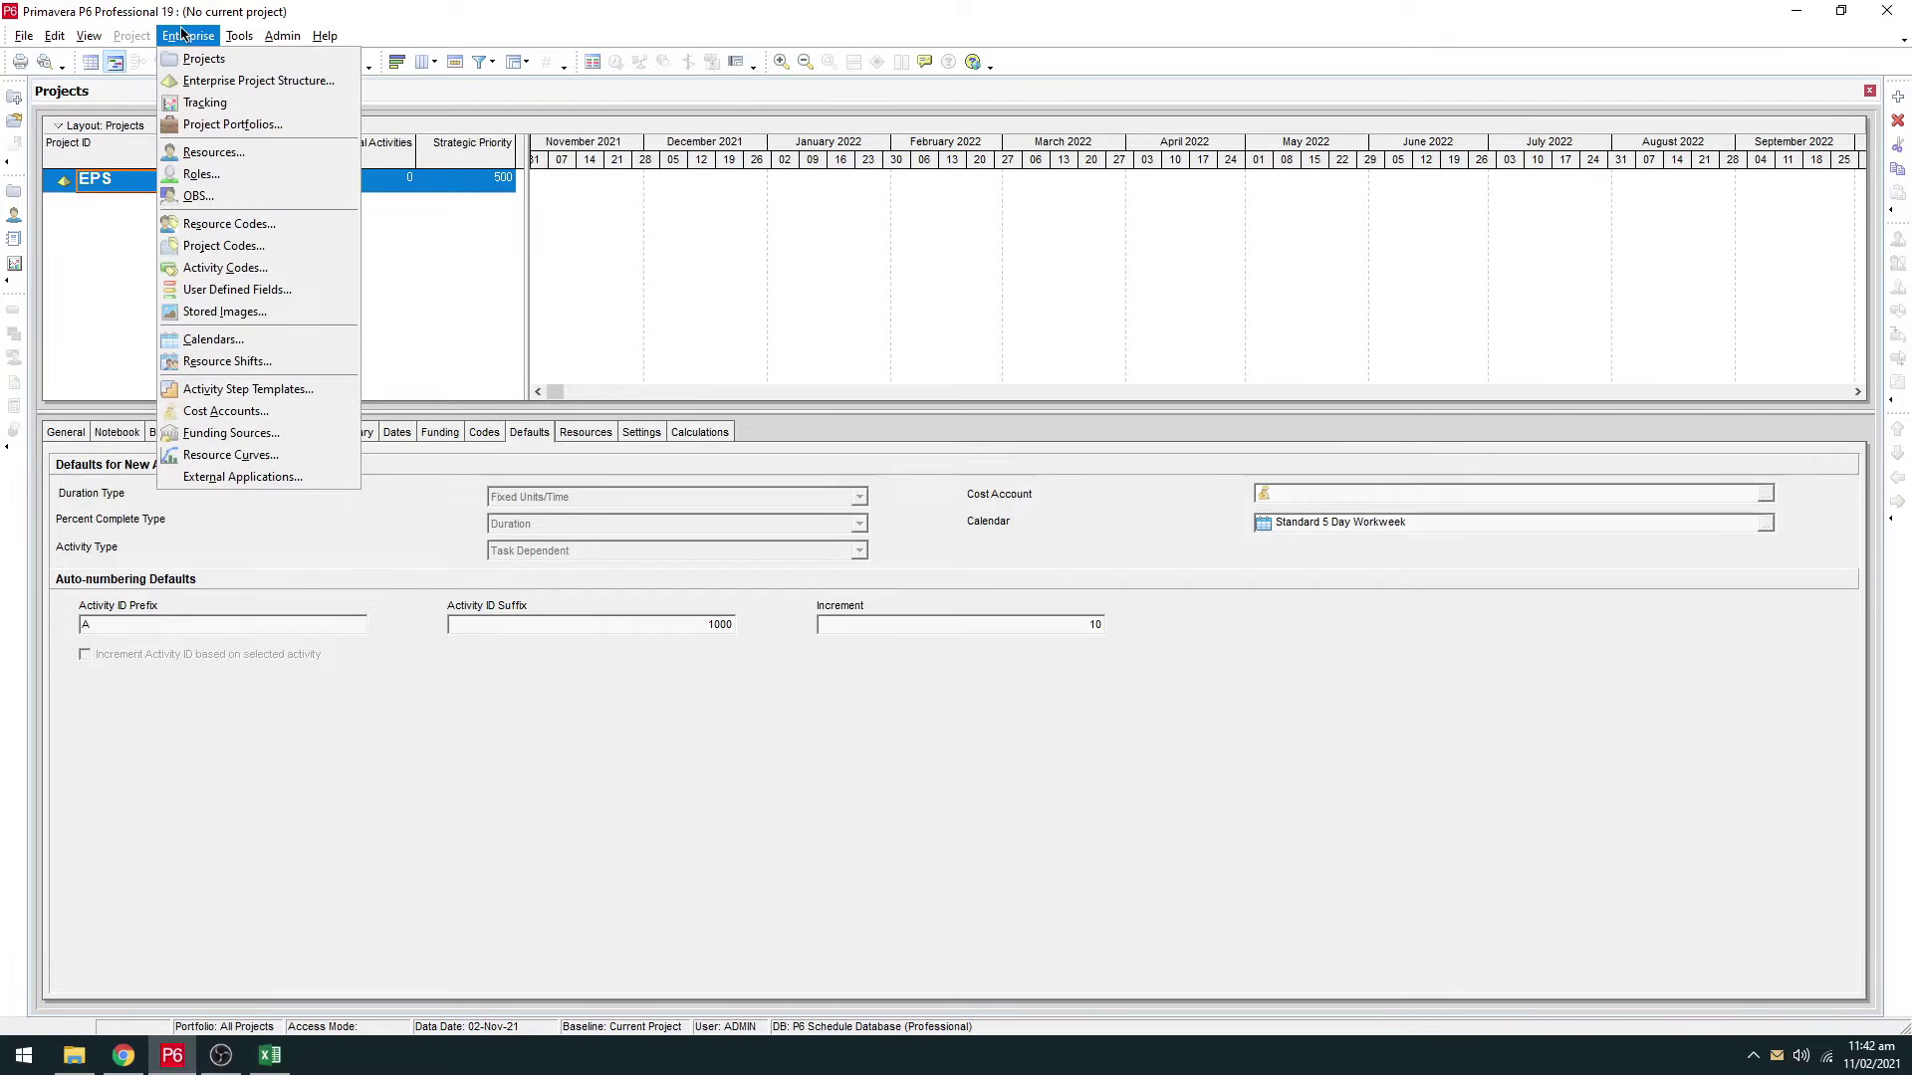
pyautogui.click(104, 301)
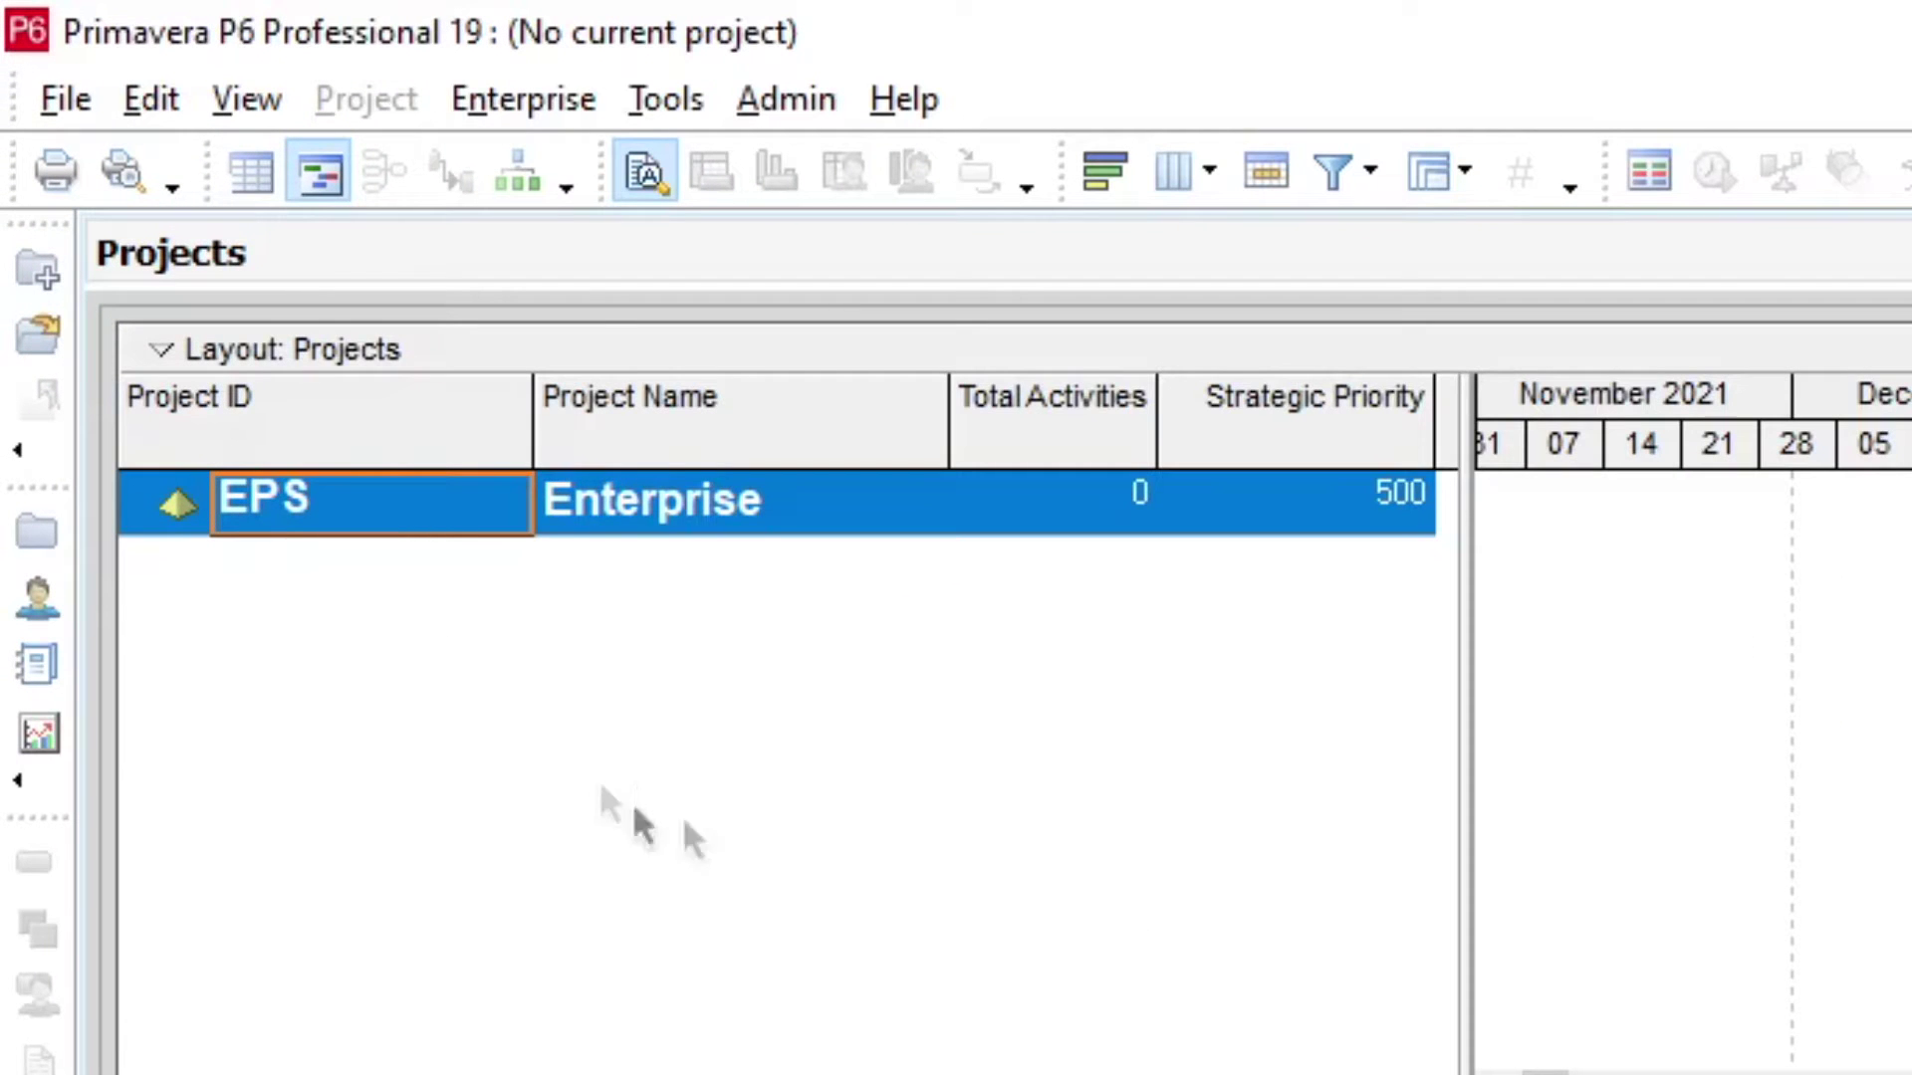
pyautogui.click(507, 104)
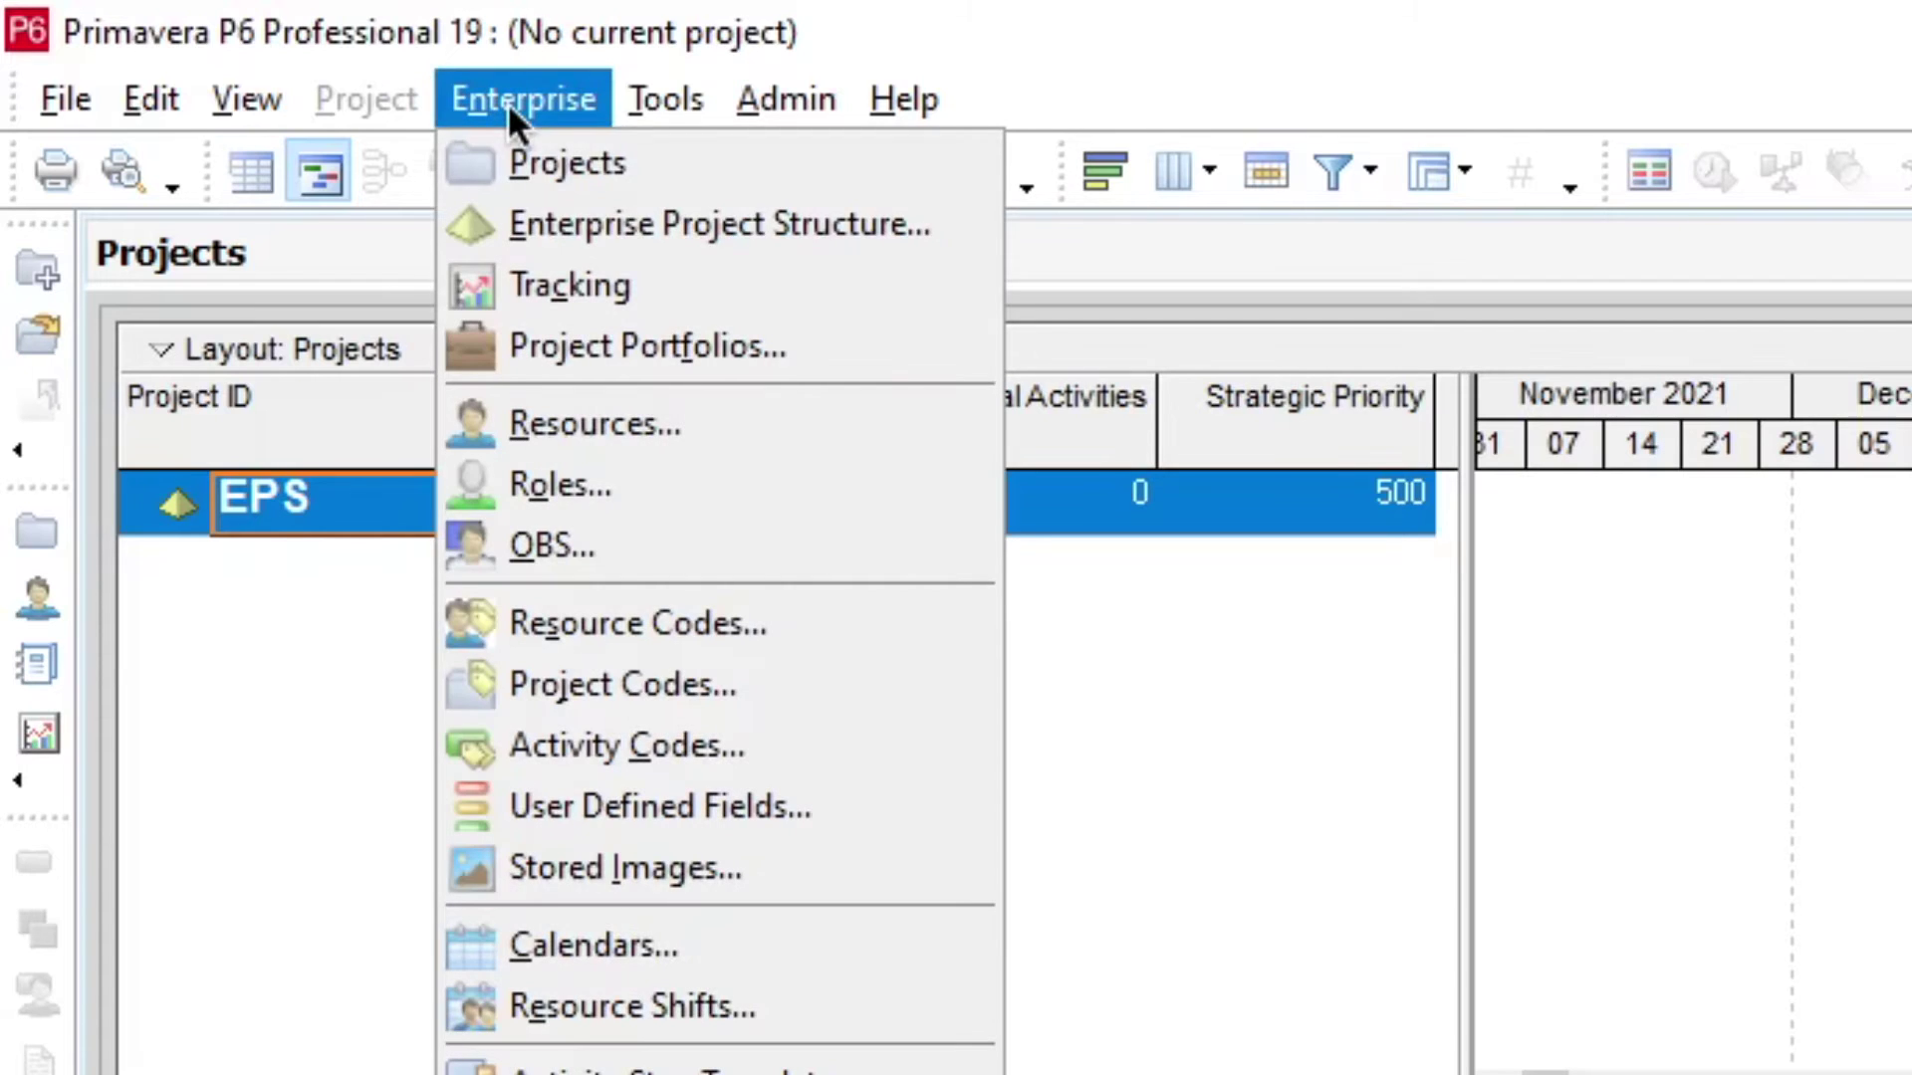
pyautogui.click(623, 217)
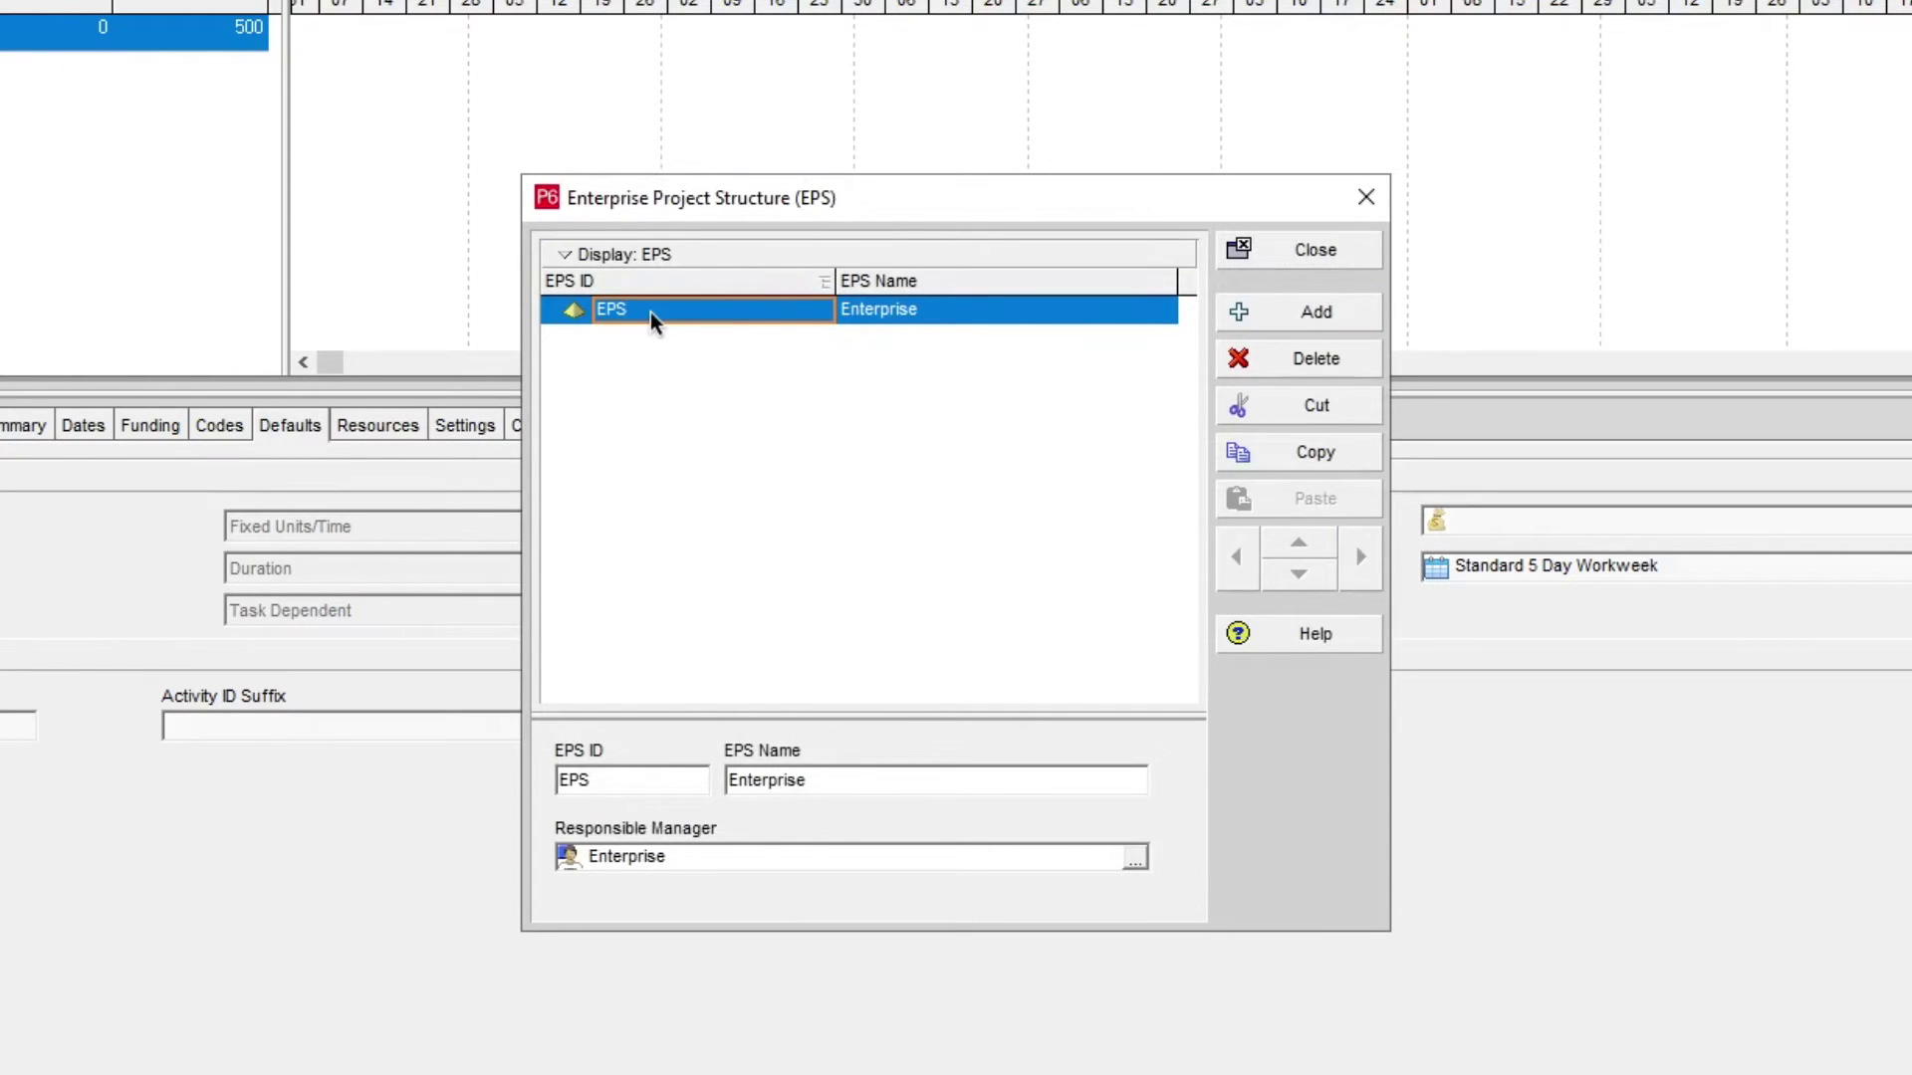
pyautogui.click(649, 313)
pyautogui.click(930, 309)
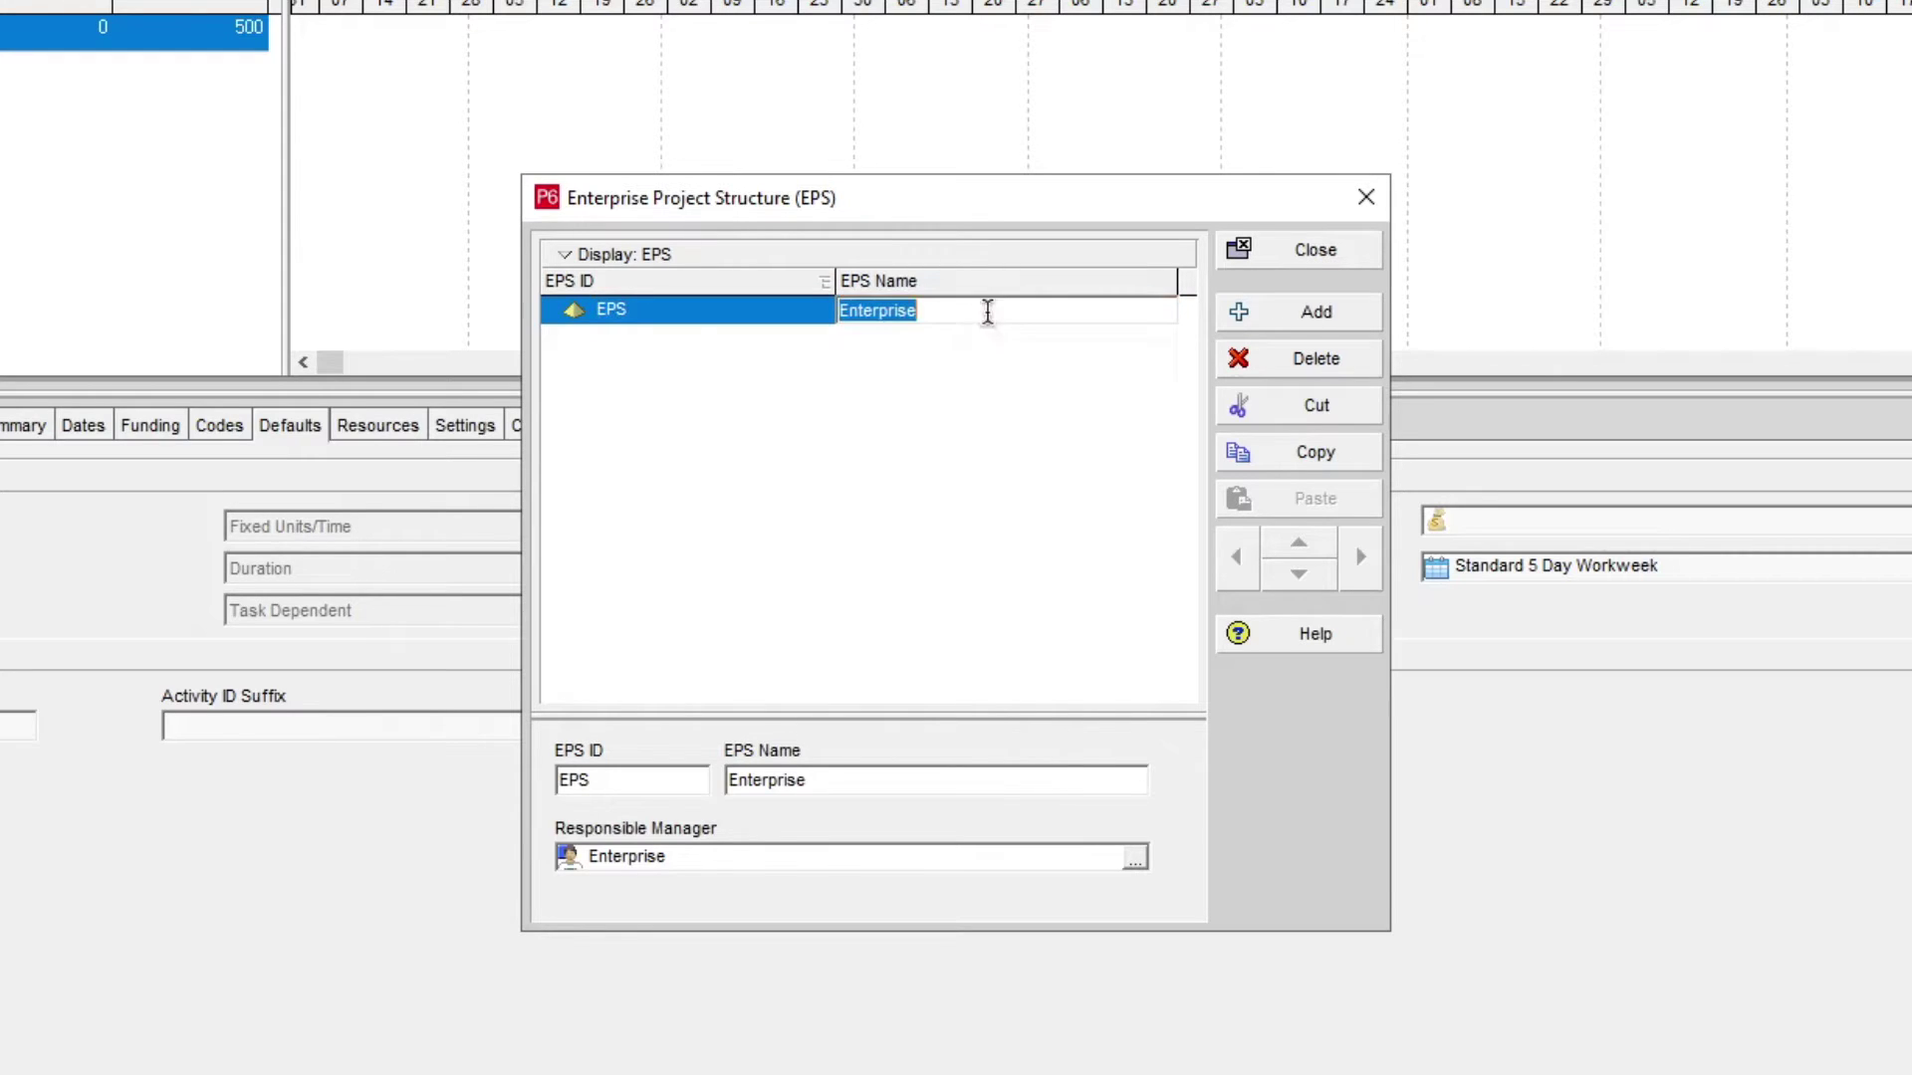
pyautogui.click(717, 314)
pyautogui.click(936, 314)
pyautogui.click(841, 421)
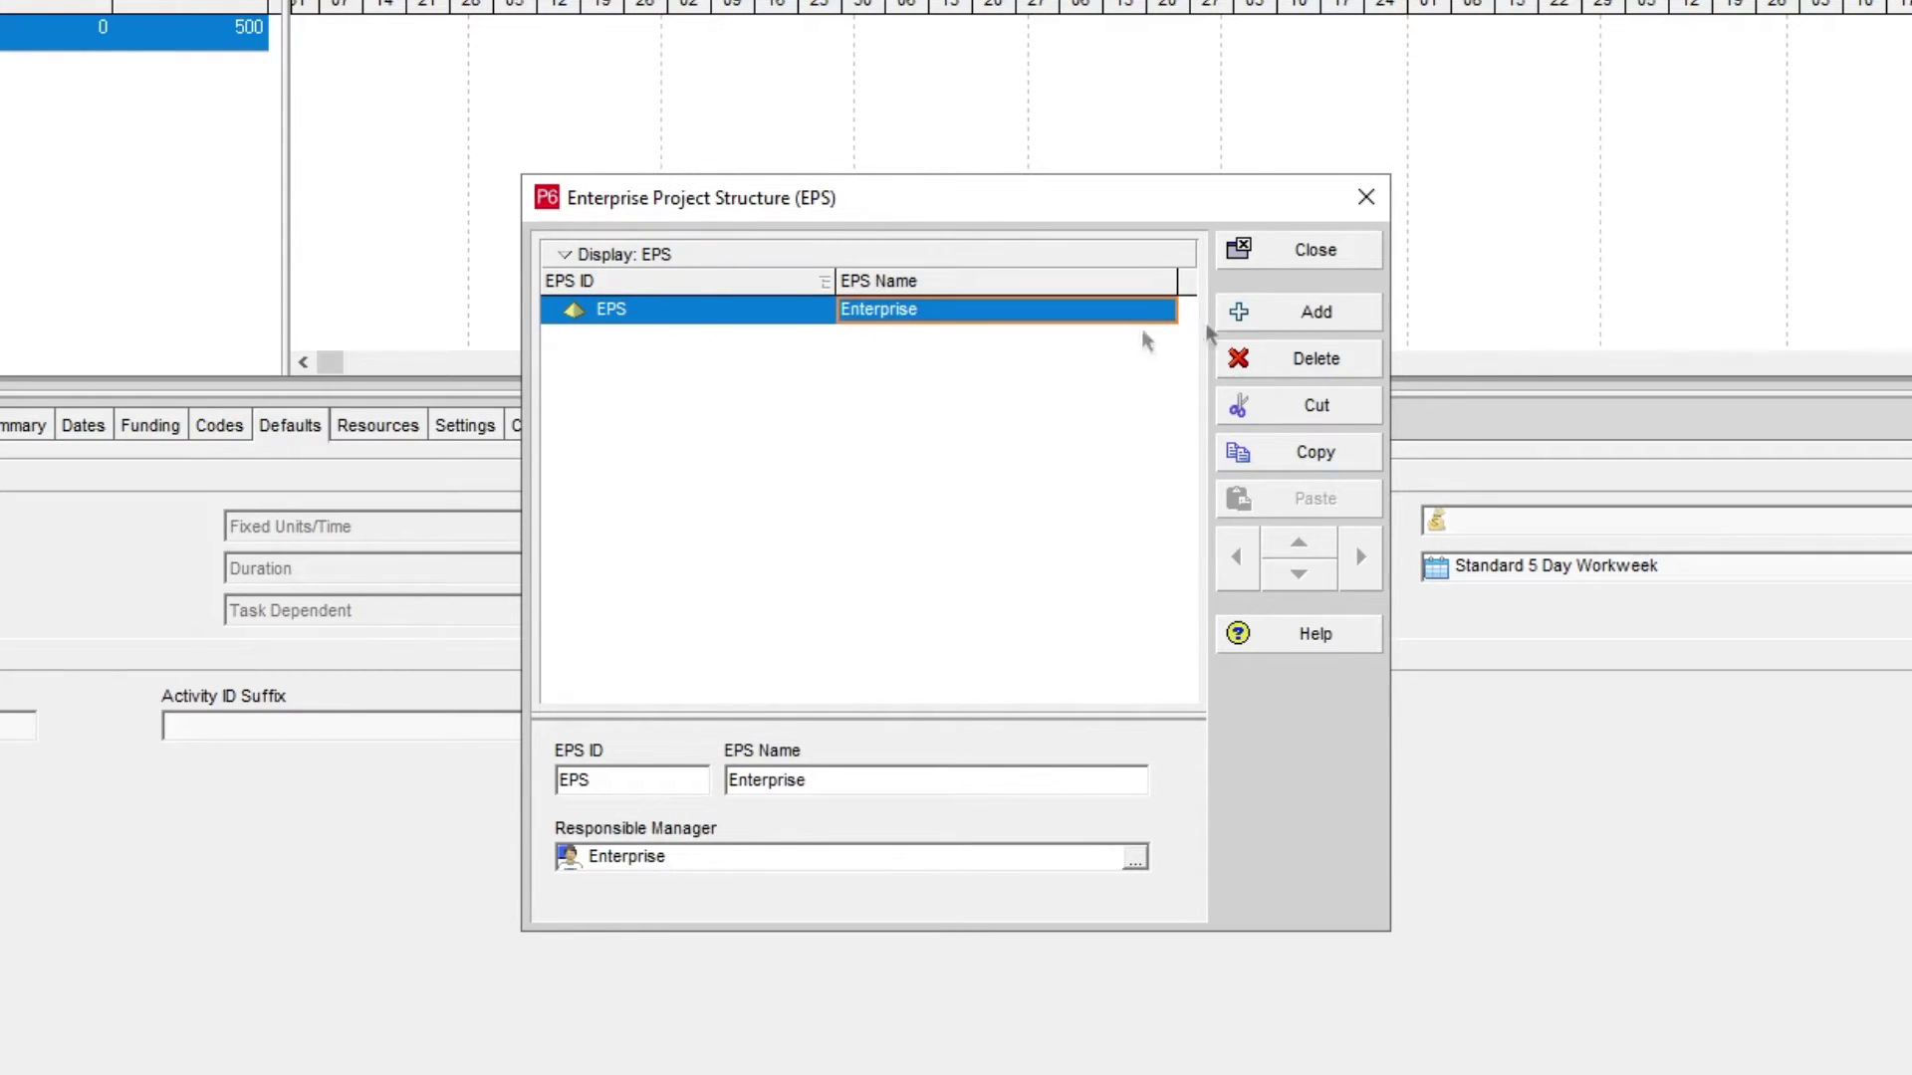
# Step: Add a new EPS element, move it up to the same level as Enterprise, and set its ID to HOUSE
pyautogui.click(1294, 310)
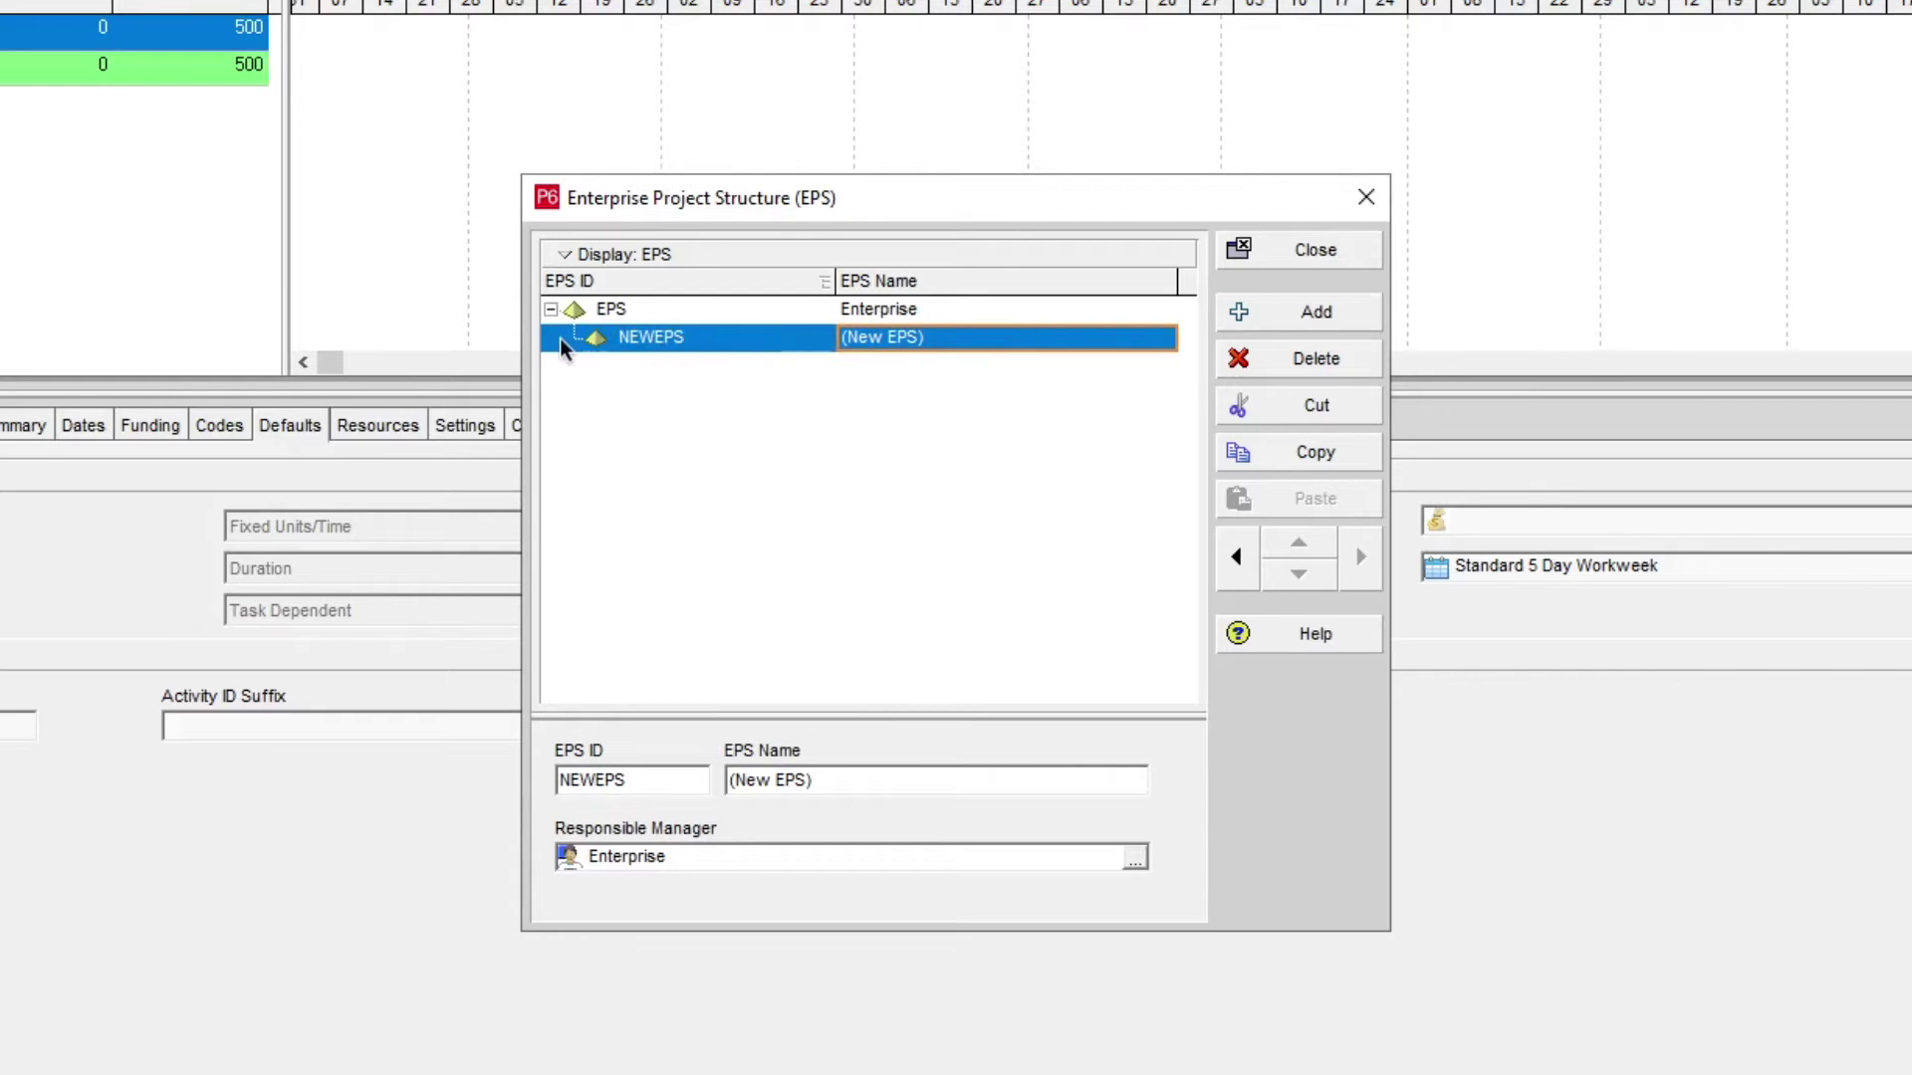
pyautogui.click(1234, 573)
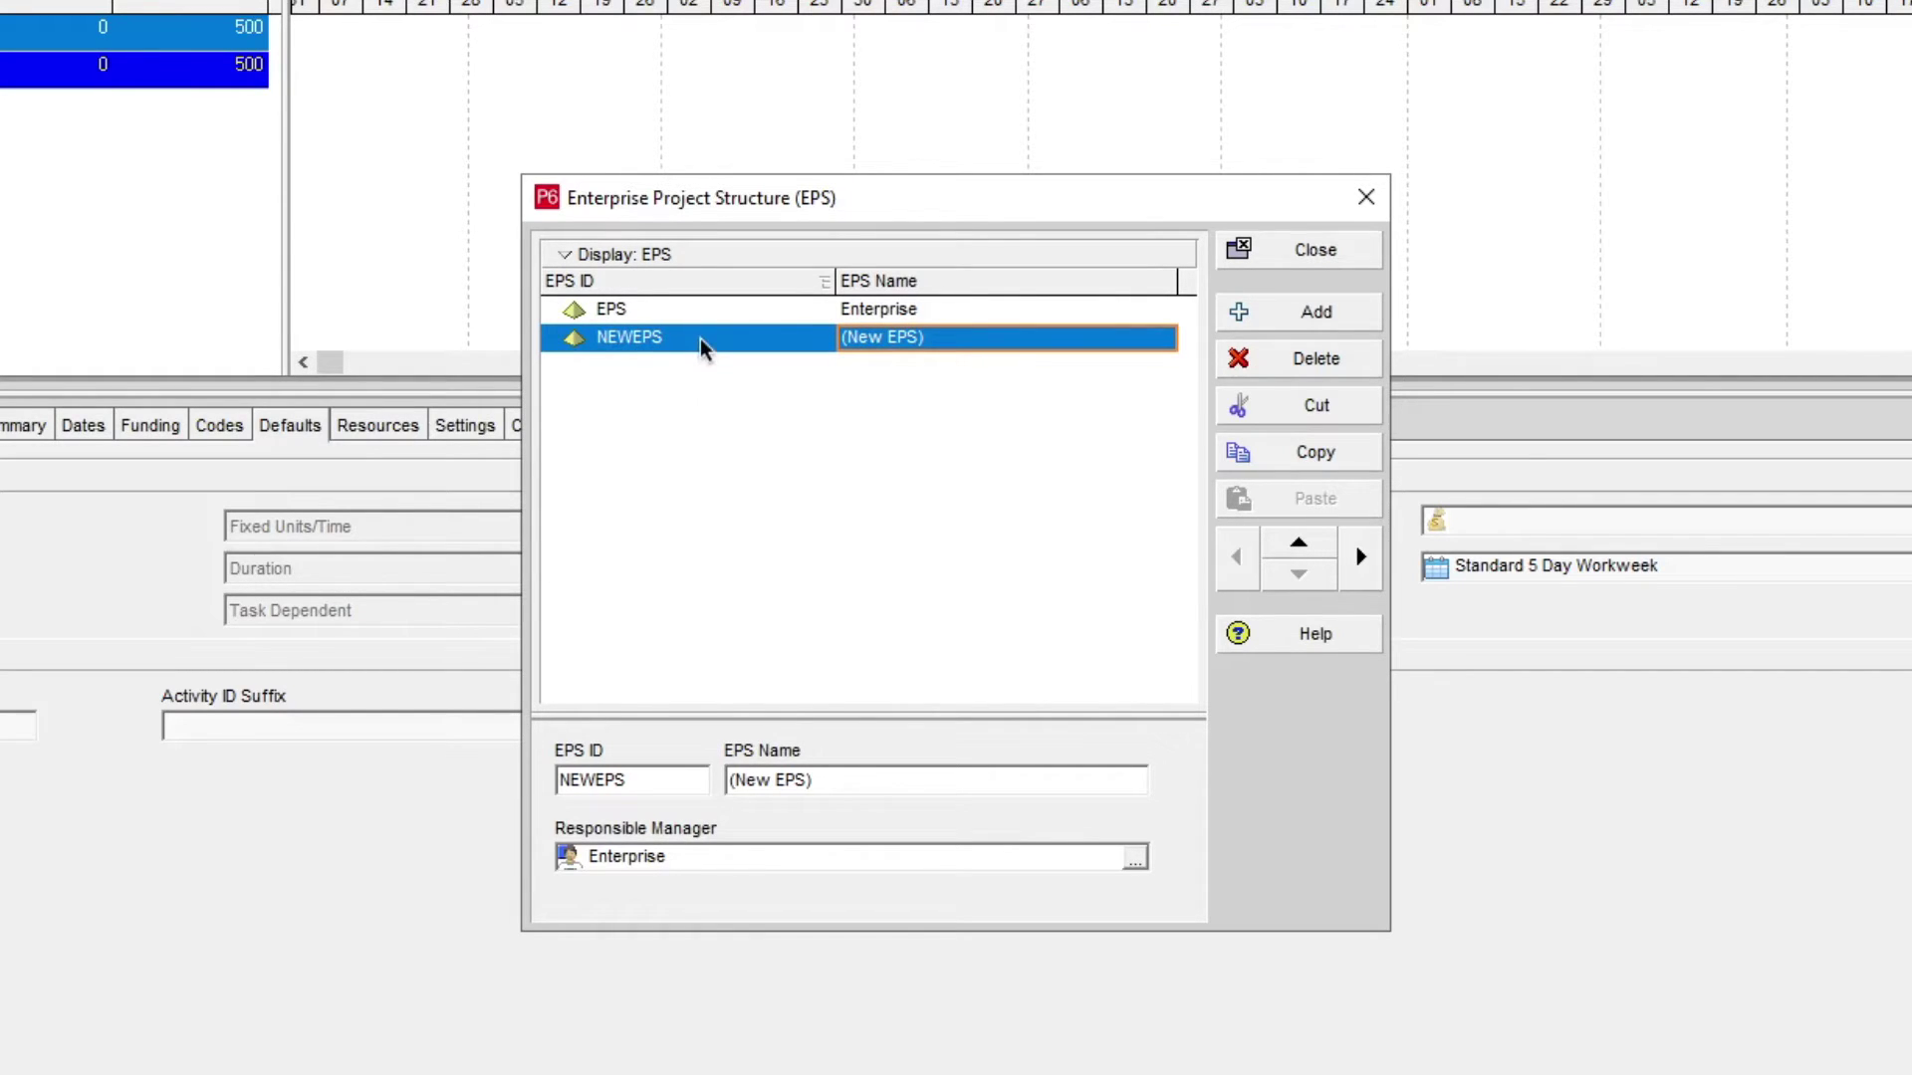
pyautogui.click(725, 337)
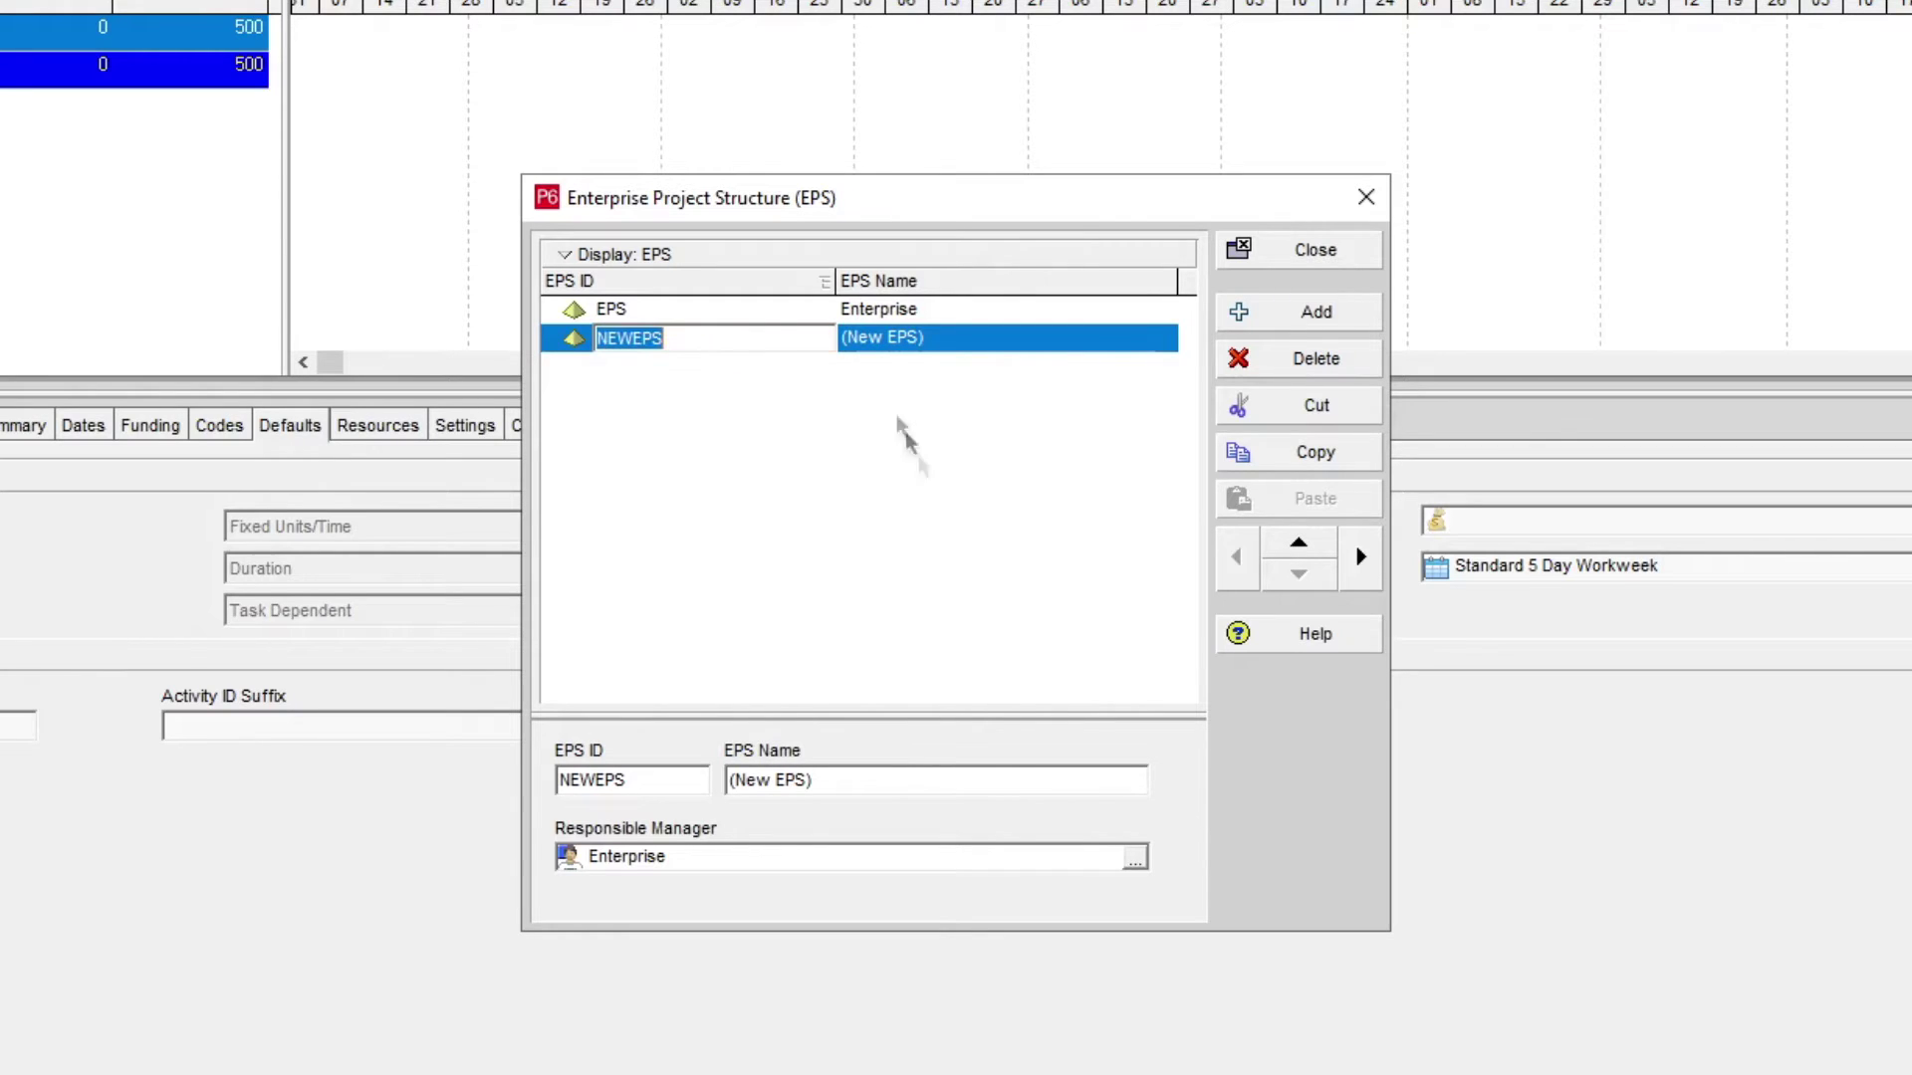
pyautogui.write('Hou')
pyautogui.press('BackSpace')
pyautogui.press('BackSpace')
pyautogui.write('OUSE')
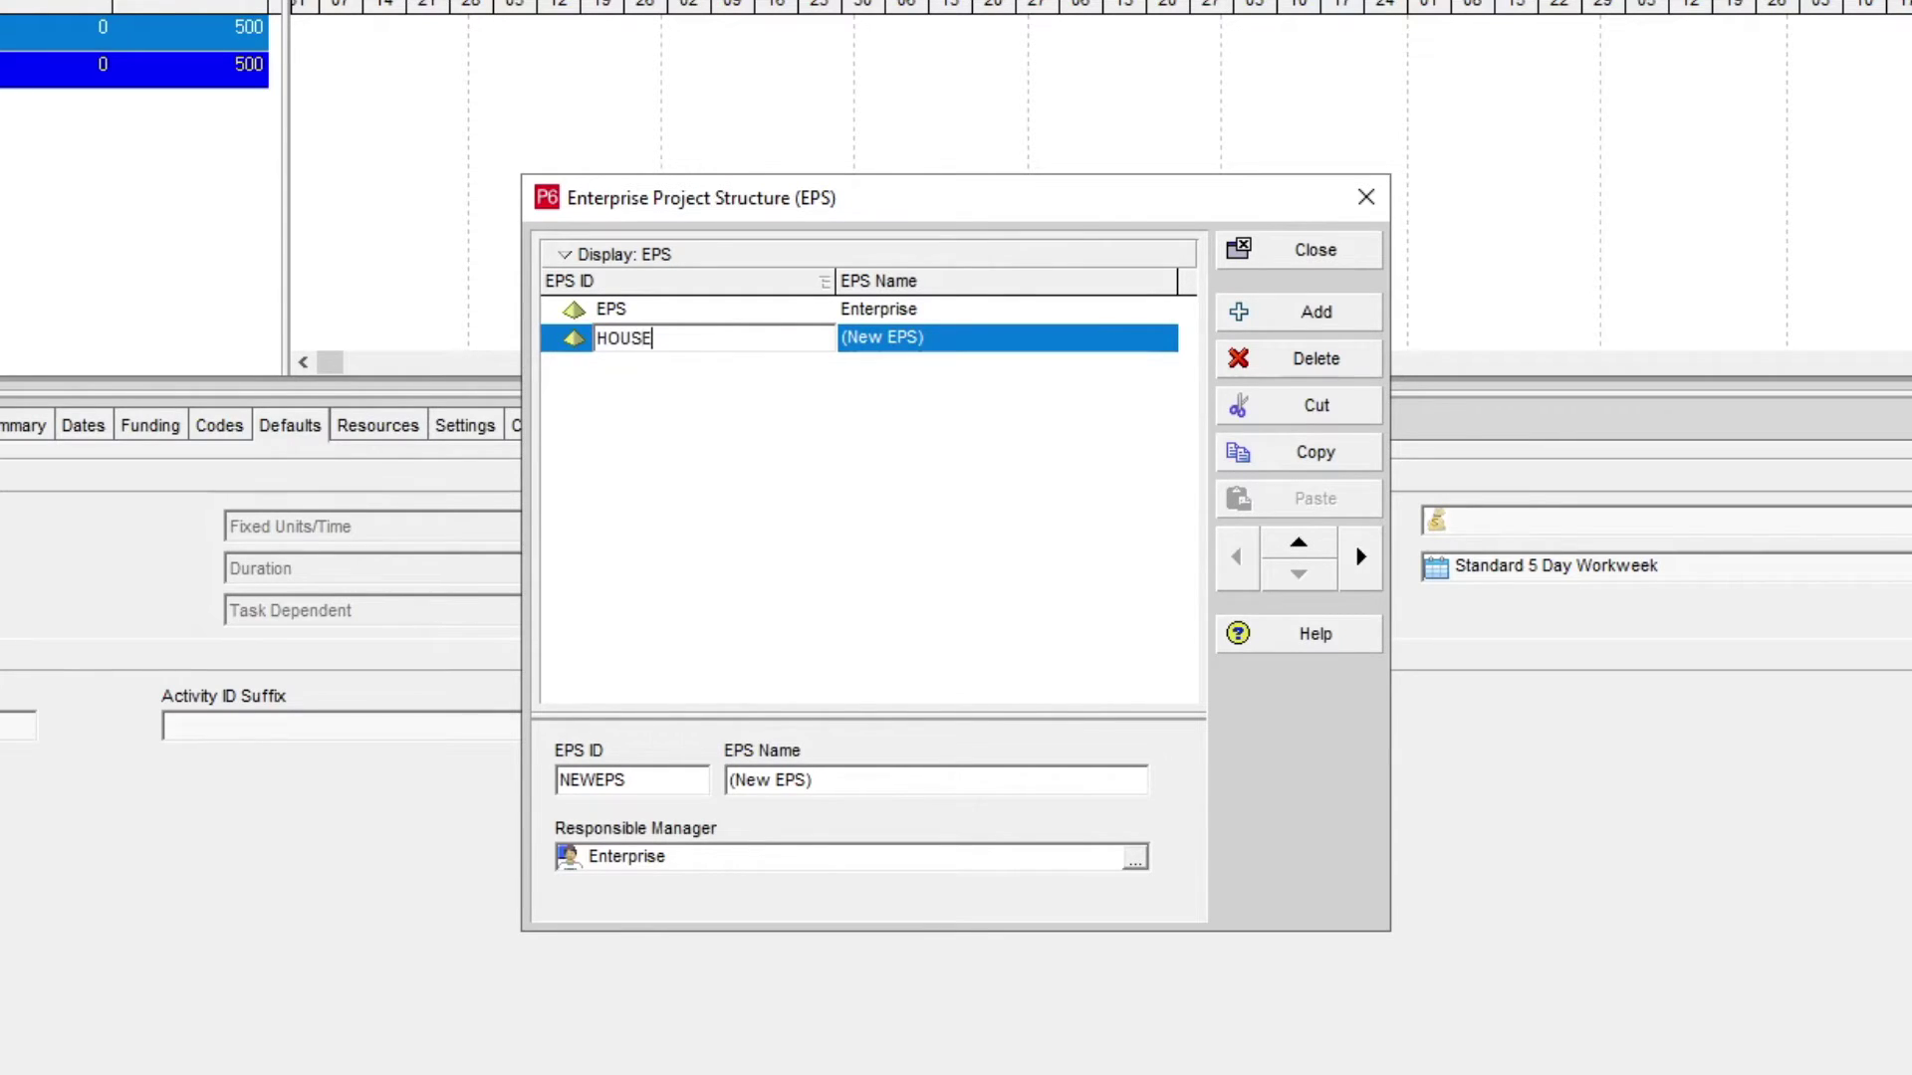
pyautogui.press('Return')
# Step: Name the HOUSE element "House Projects" and close the Enterprise Project Structure window
pyautogui.click(968, 343)
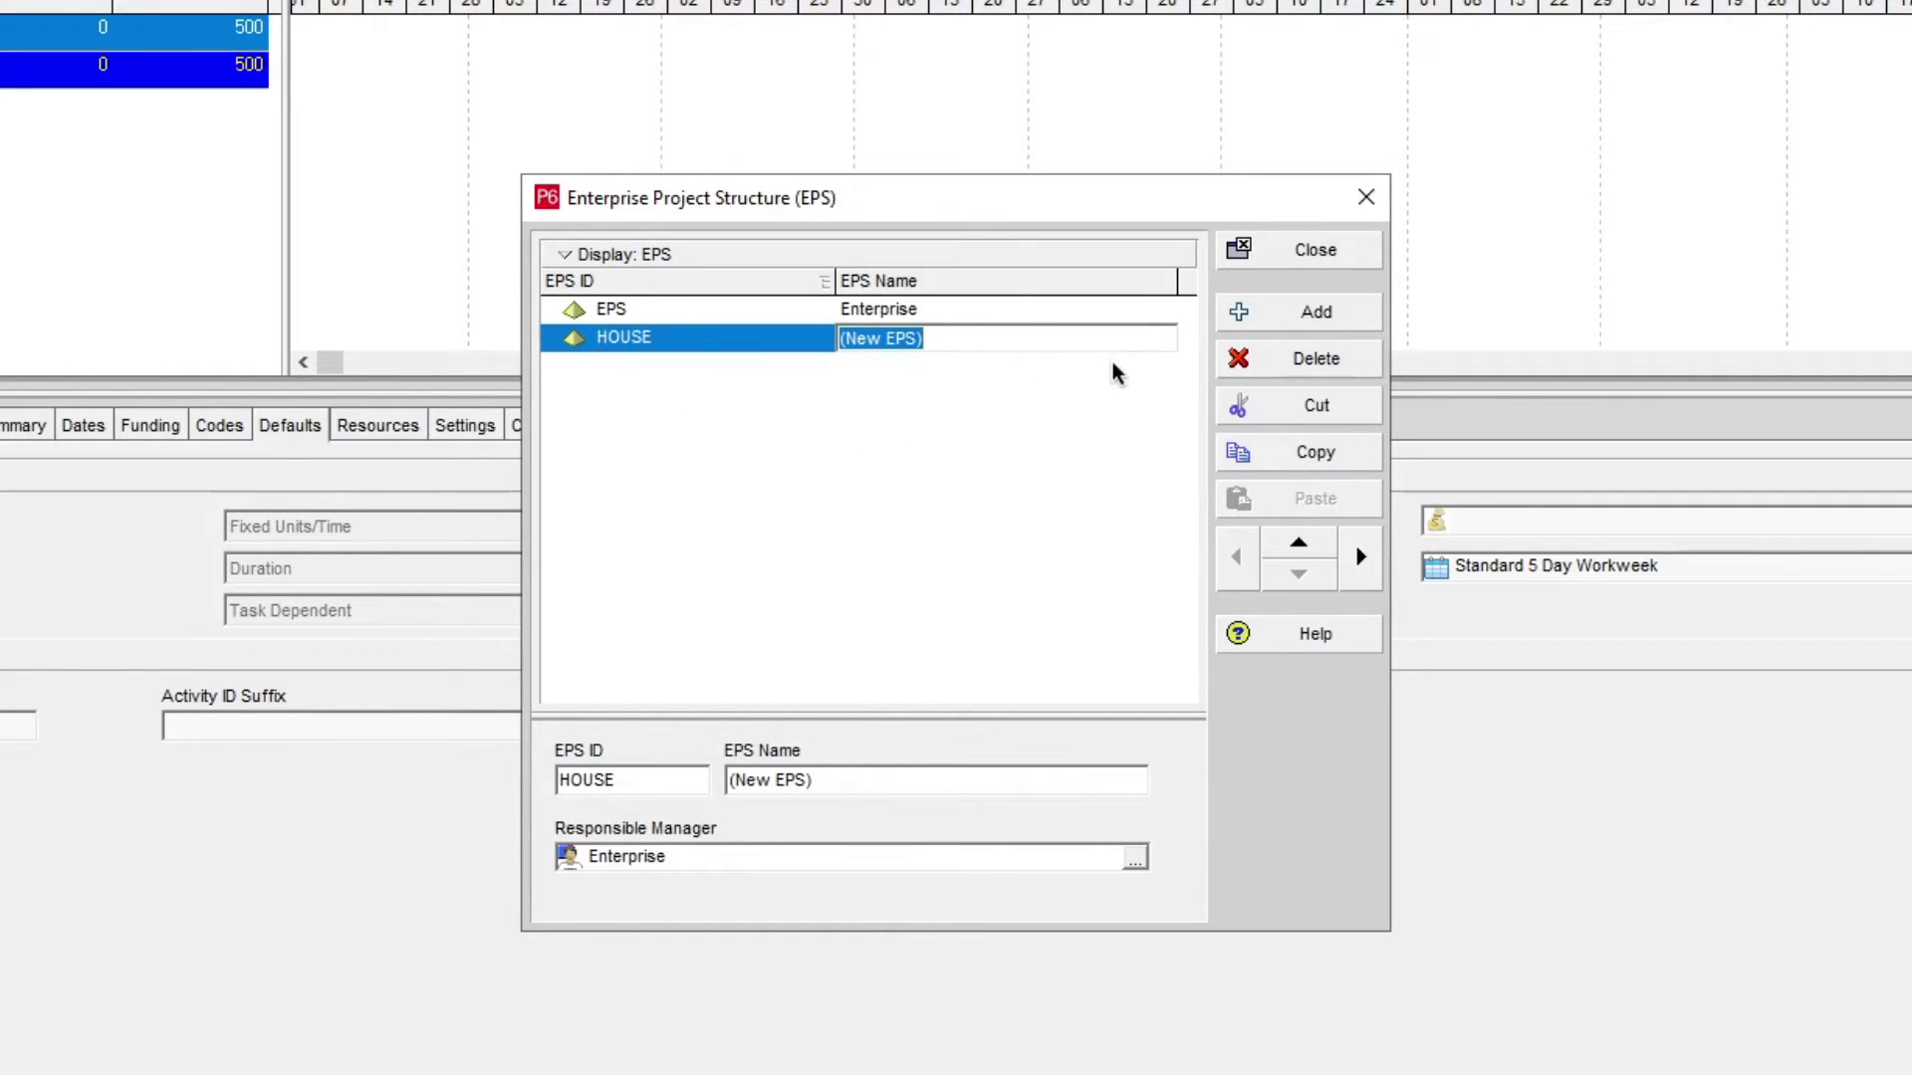
pyautogui.press('BackSpace')
pyautogui.write('House Proje')
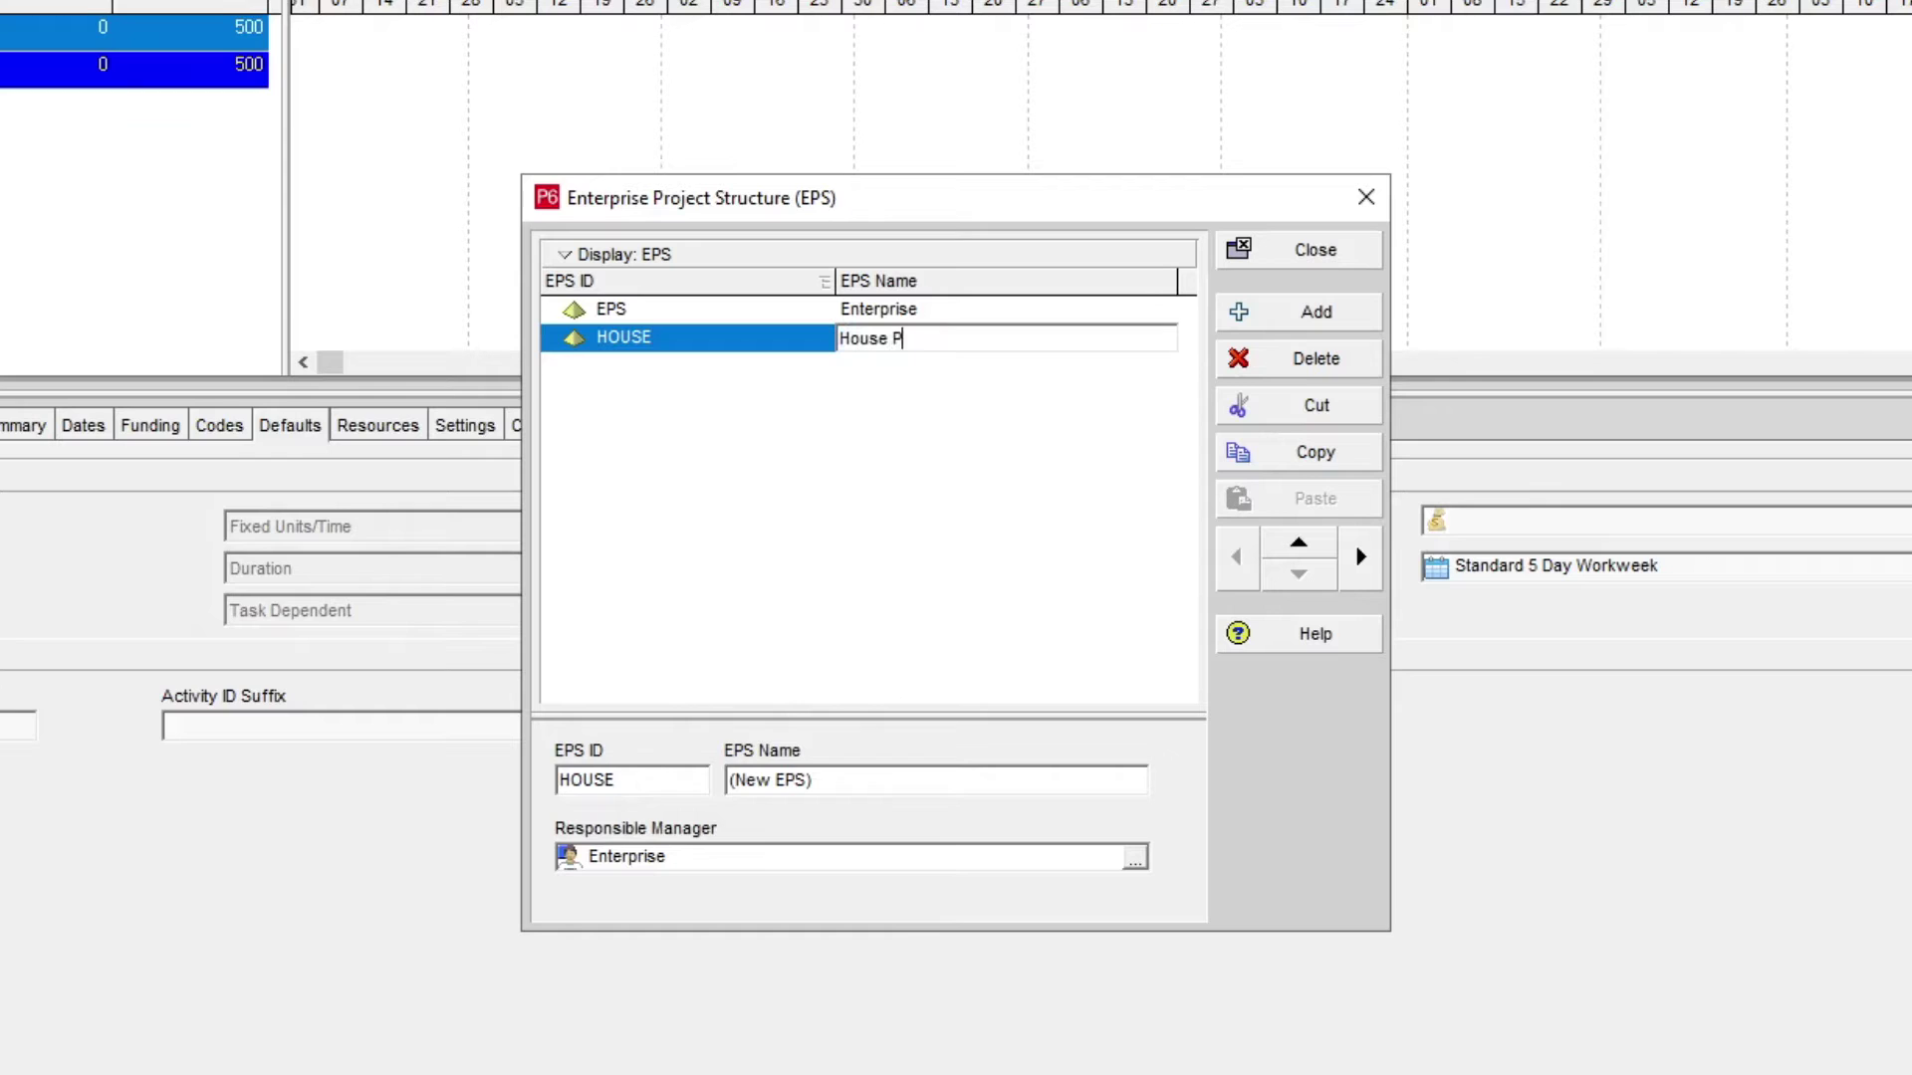
pyautogui.write('cts')
pyautogui.click(864, 482)
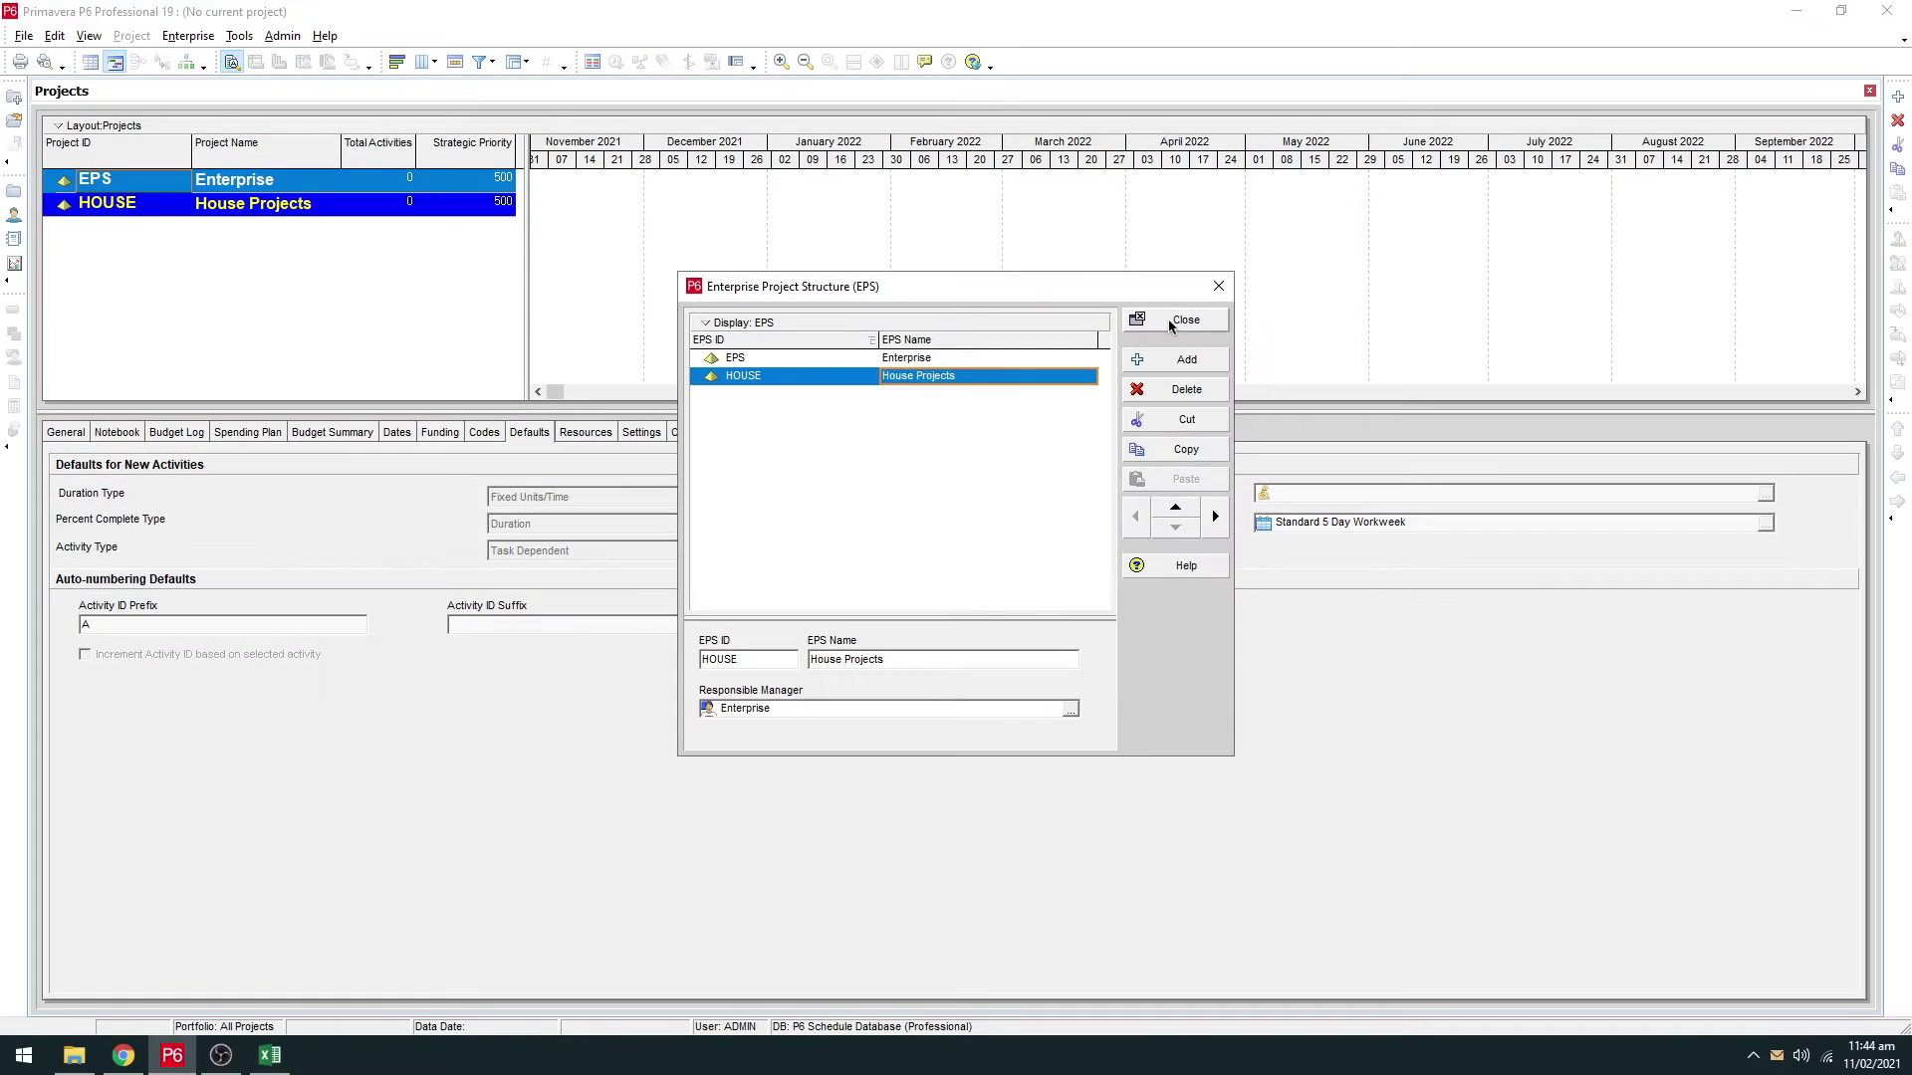
pyautogui.click(1300, 250)
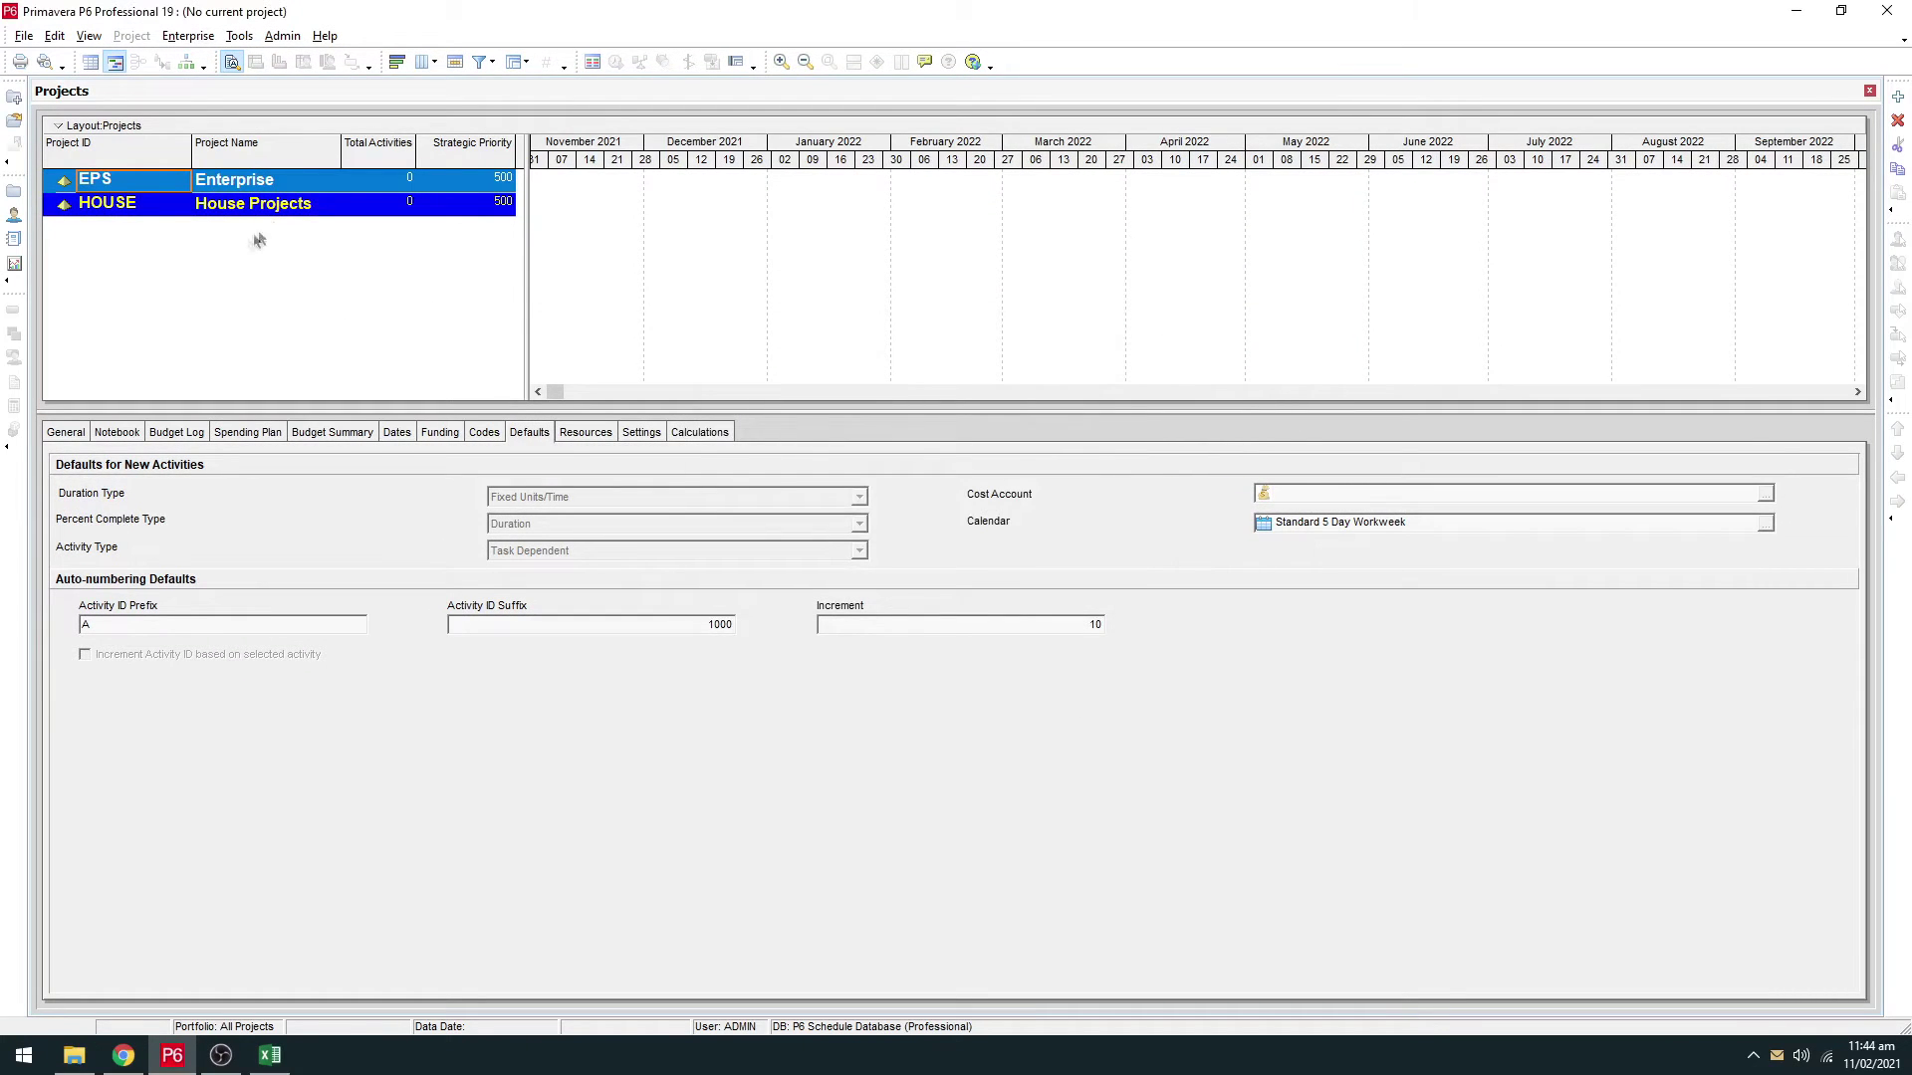
# Step: Start creating a new project and assign it to the House Projects EPS
pyautogui.click(286, 203)
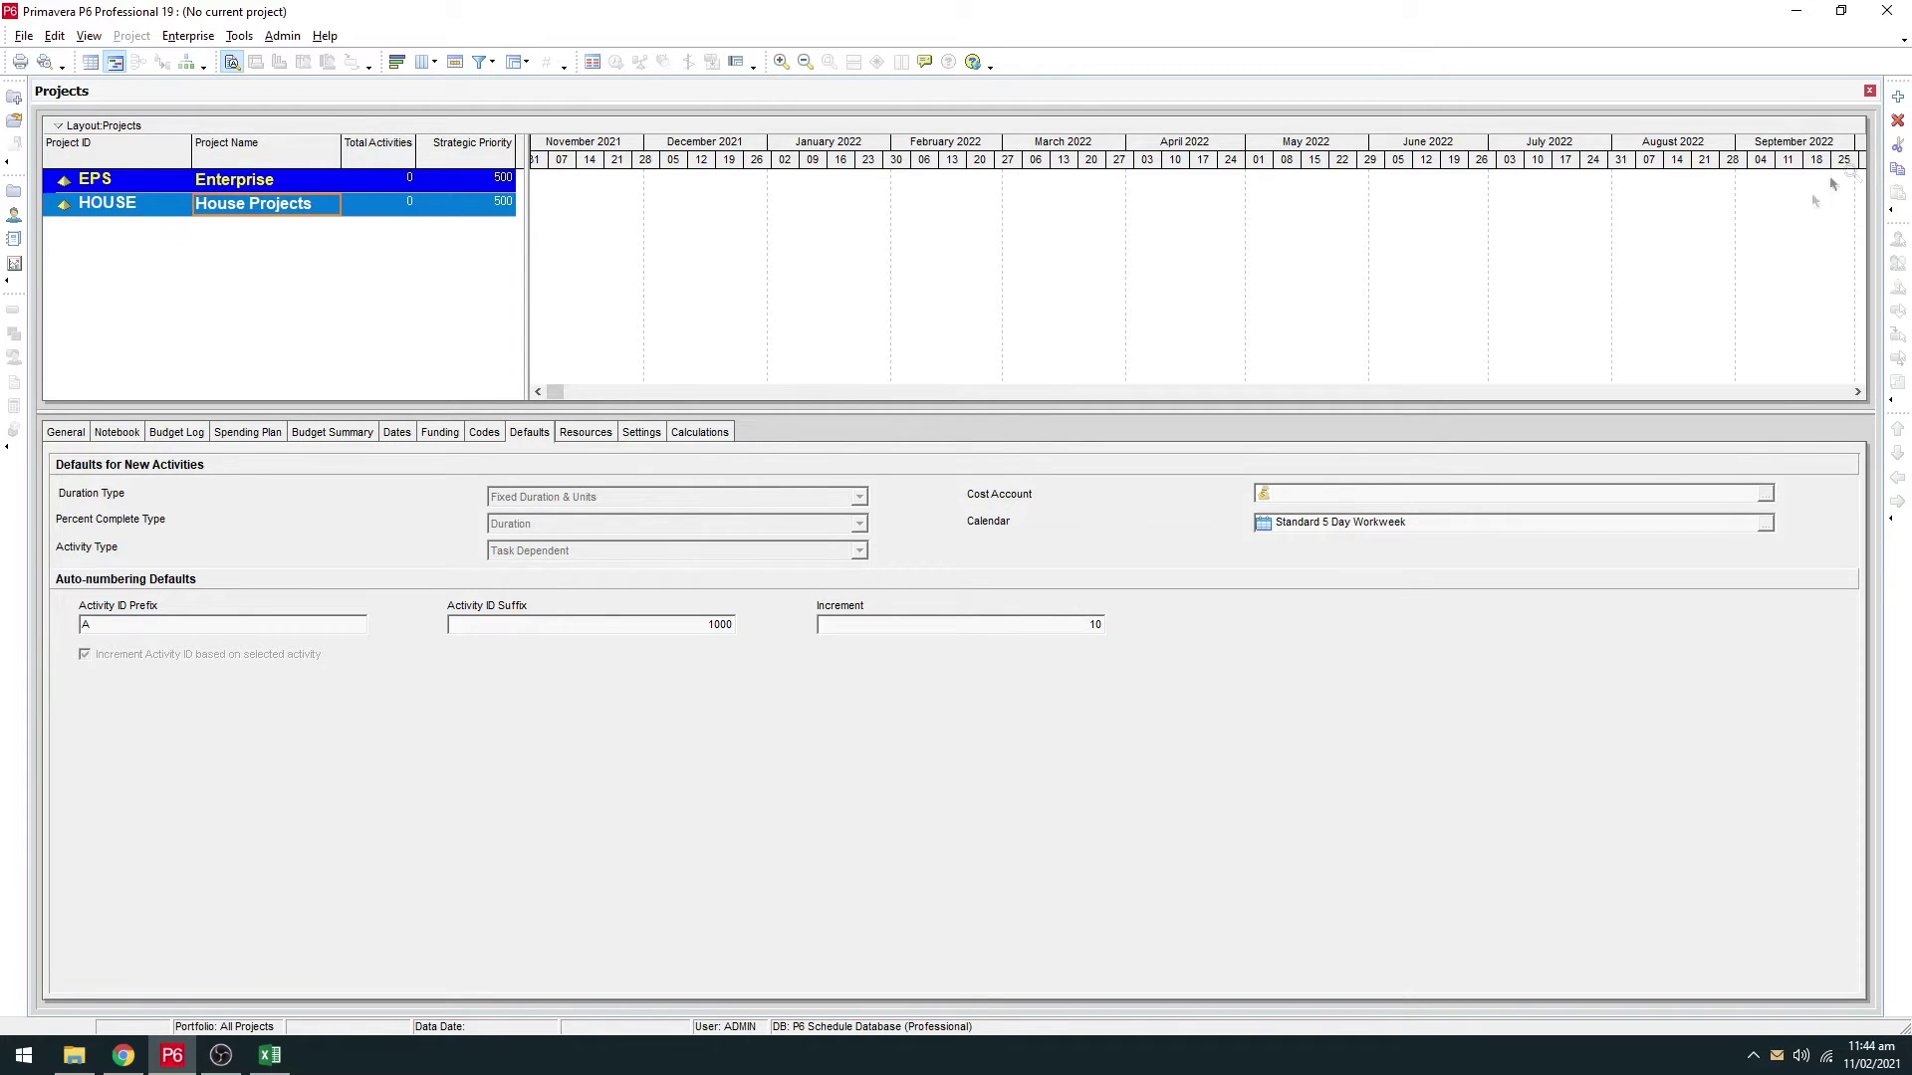
pyautogui.click(1902, 103)
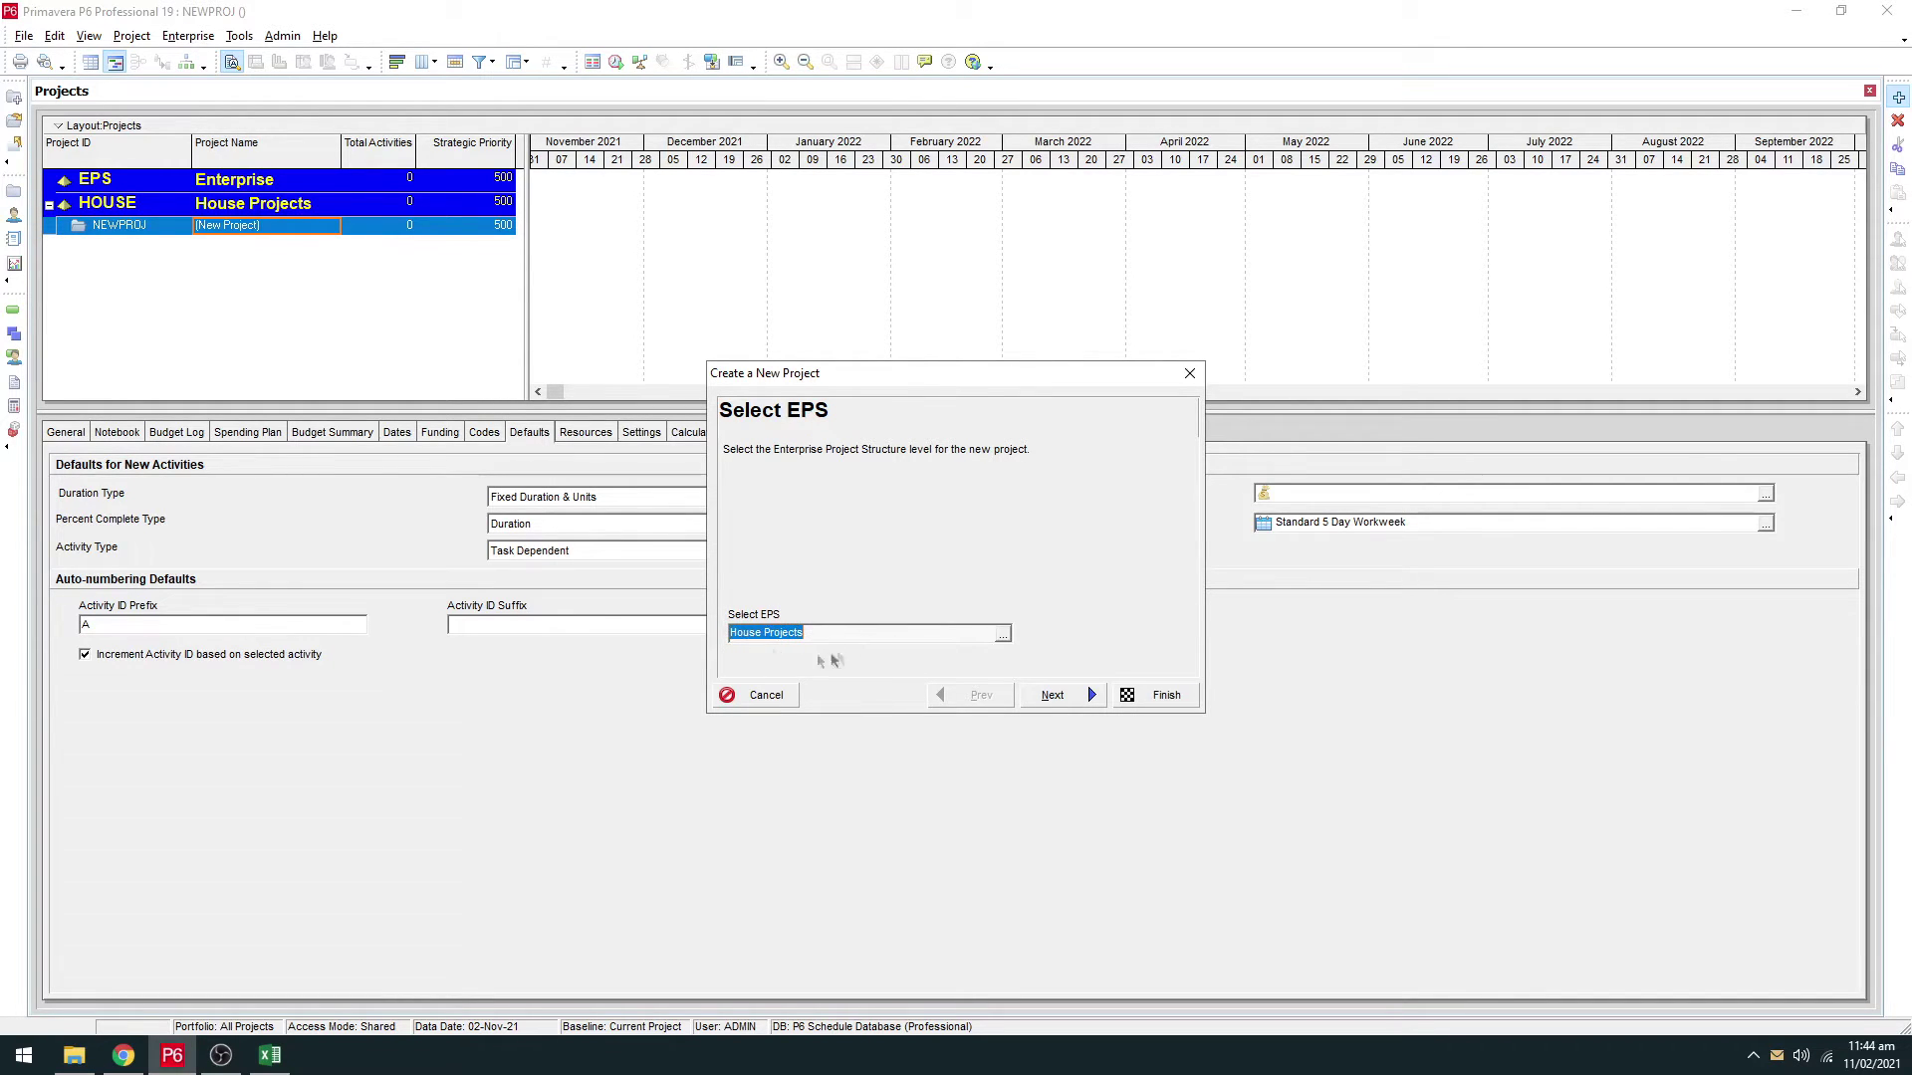
pyautogui.click(1003, 636)
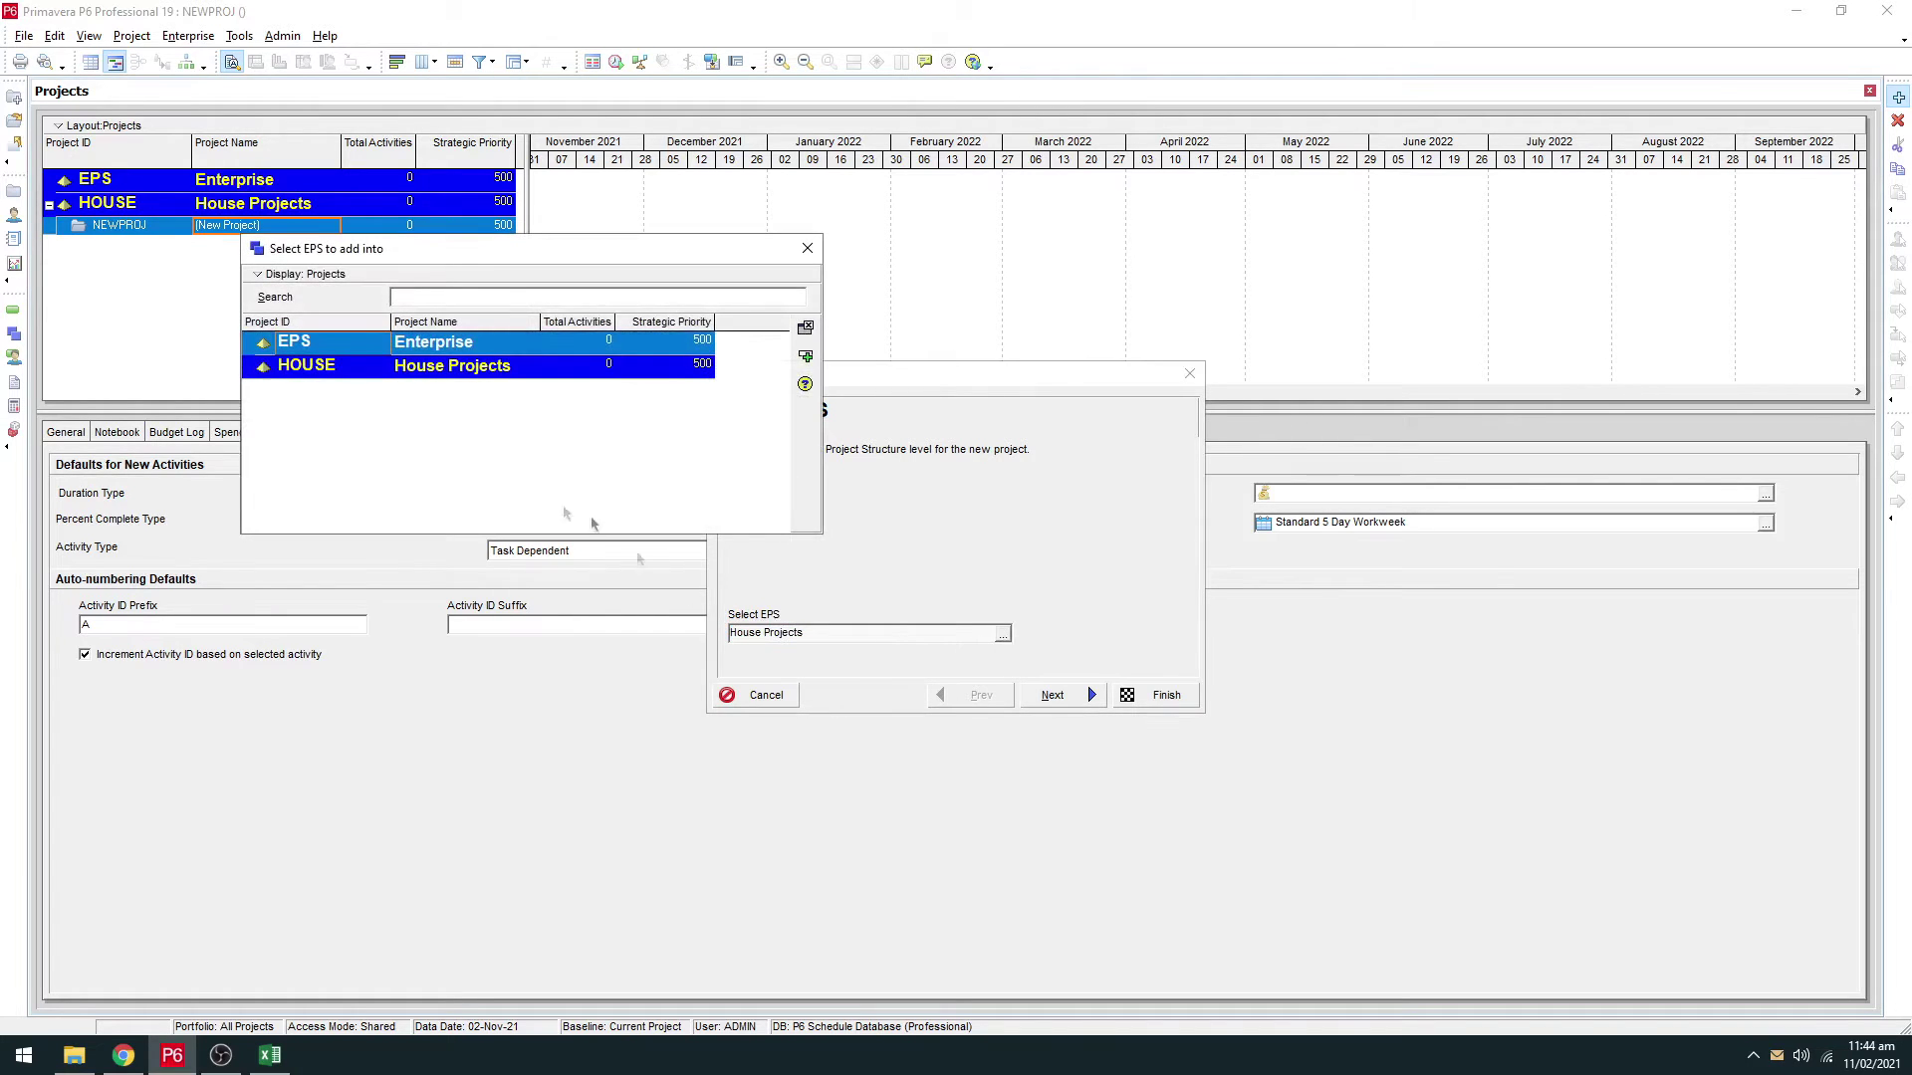
pyautogui.click(449, 376)
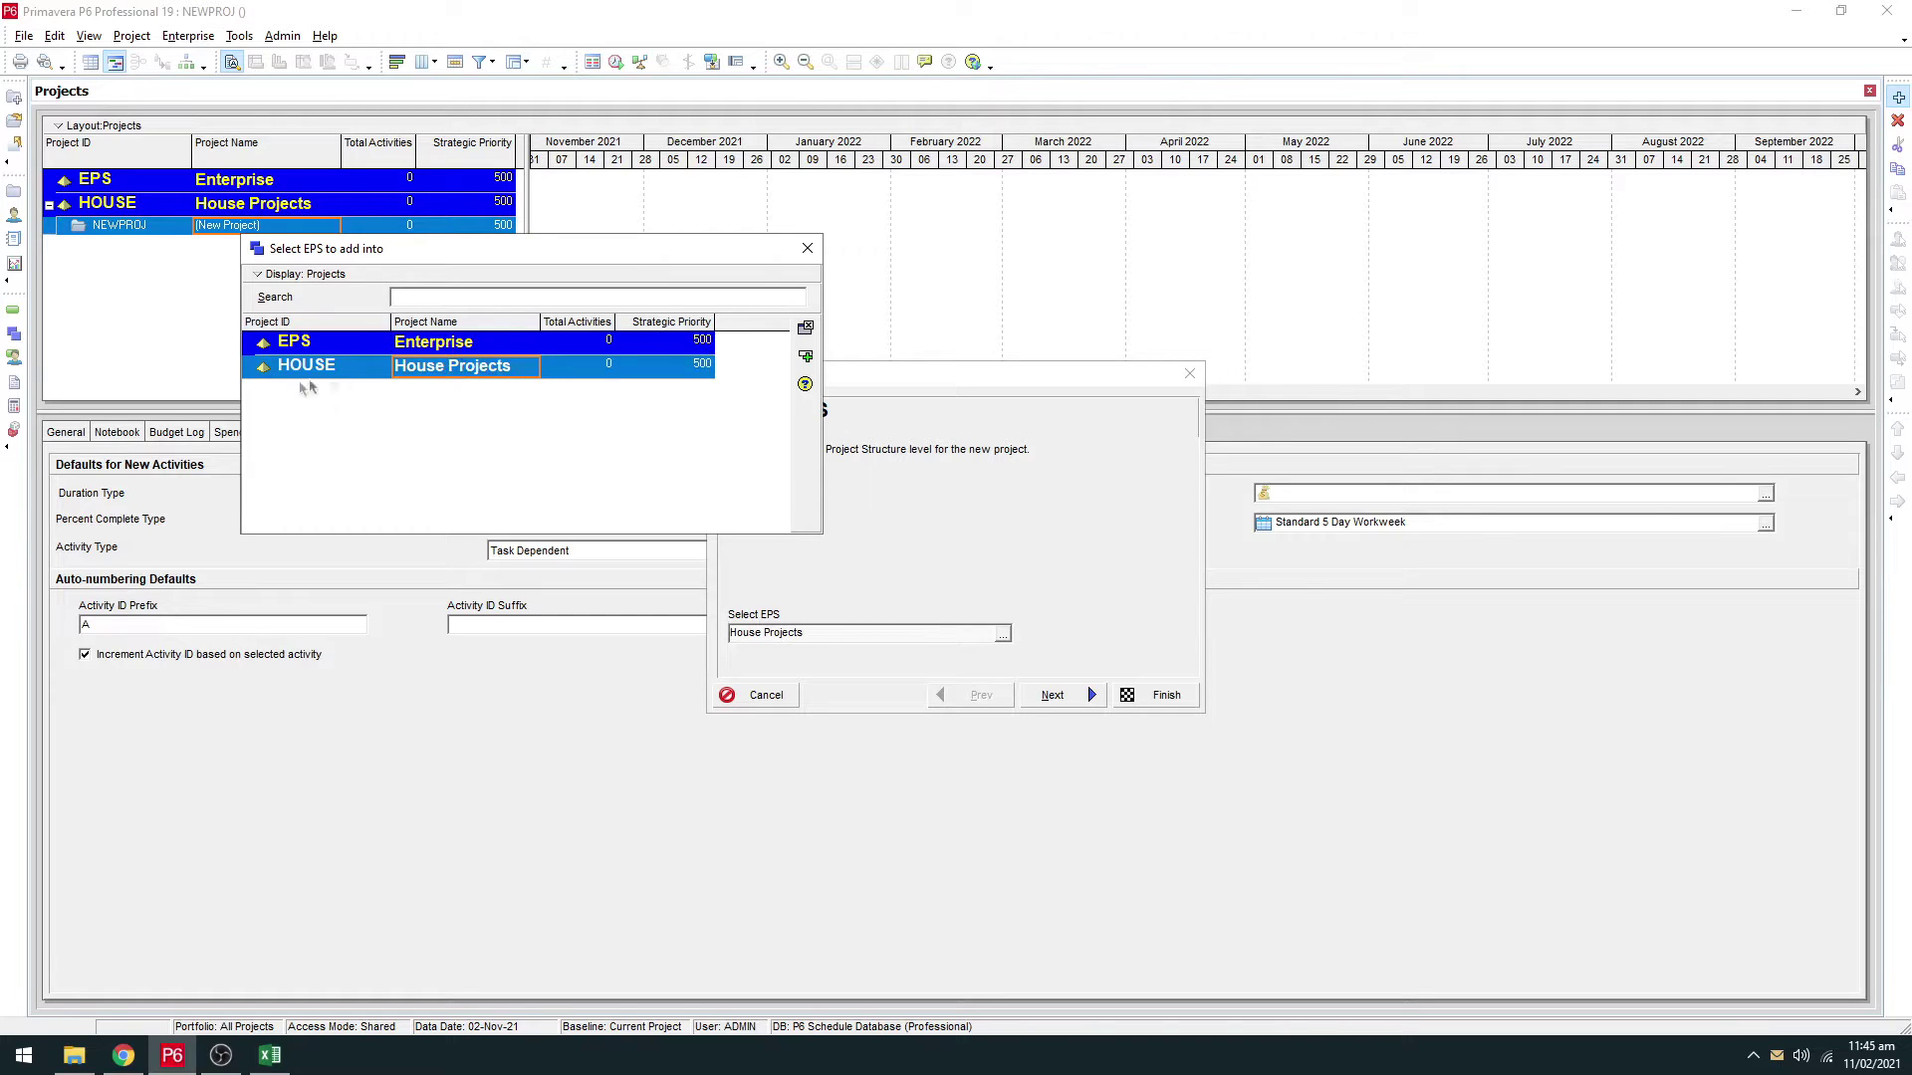
pyautogui.doubleClick(461, 377)
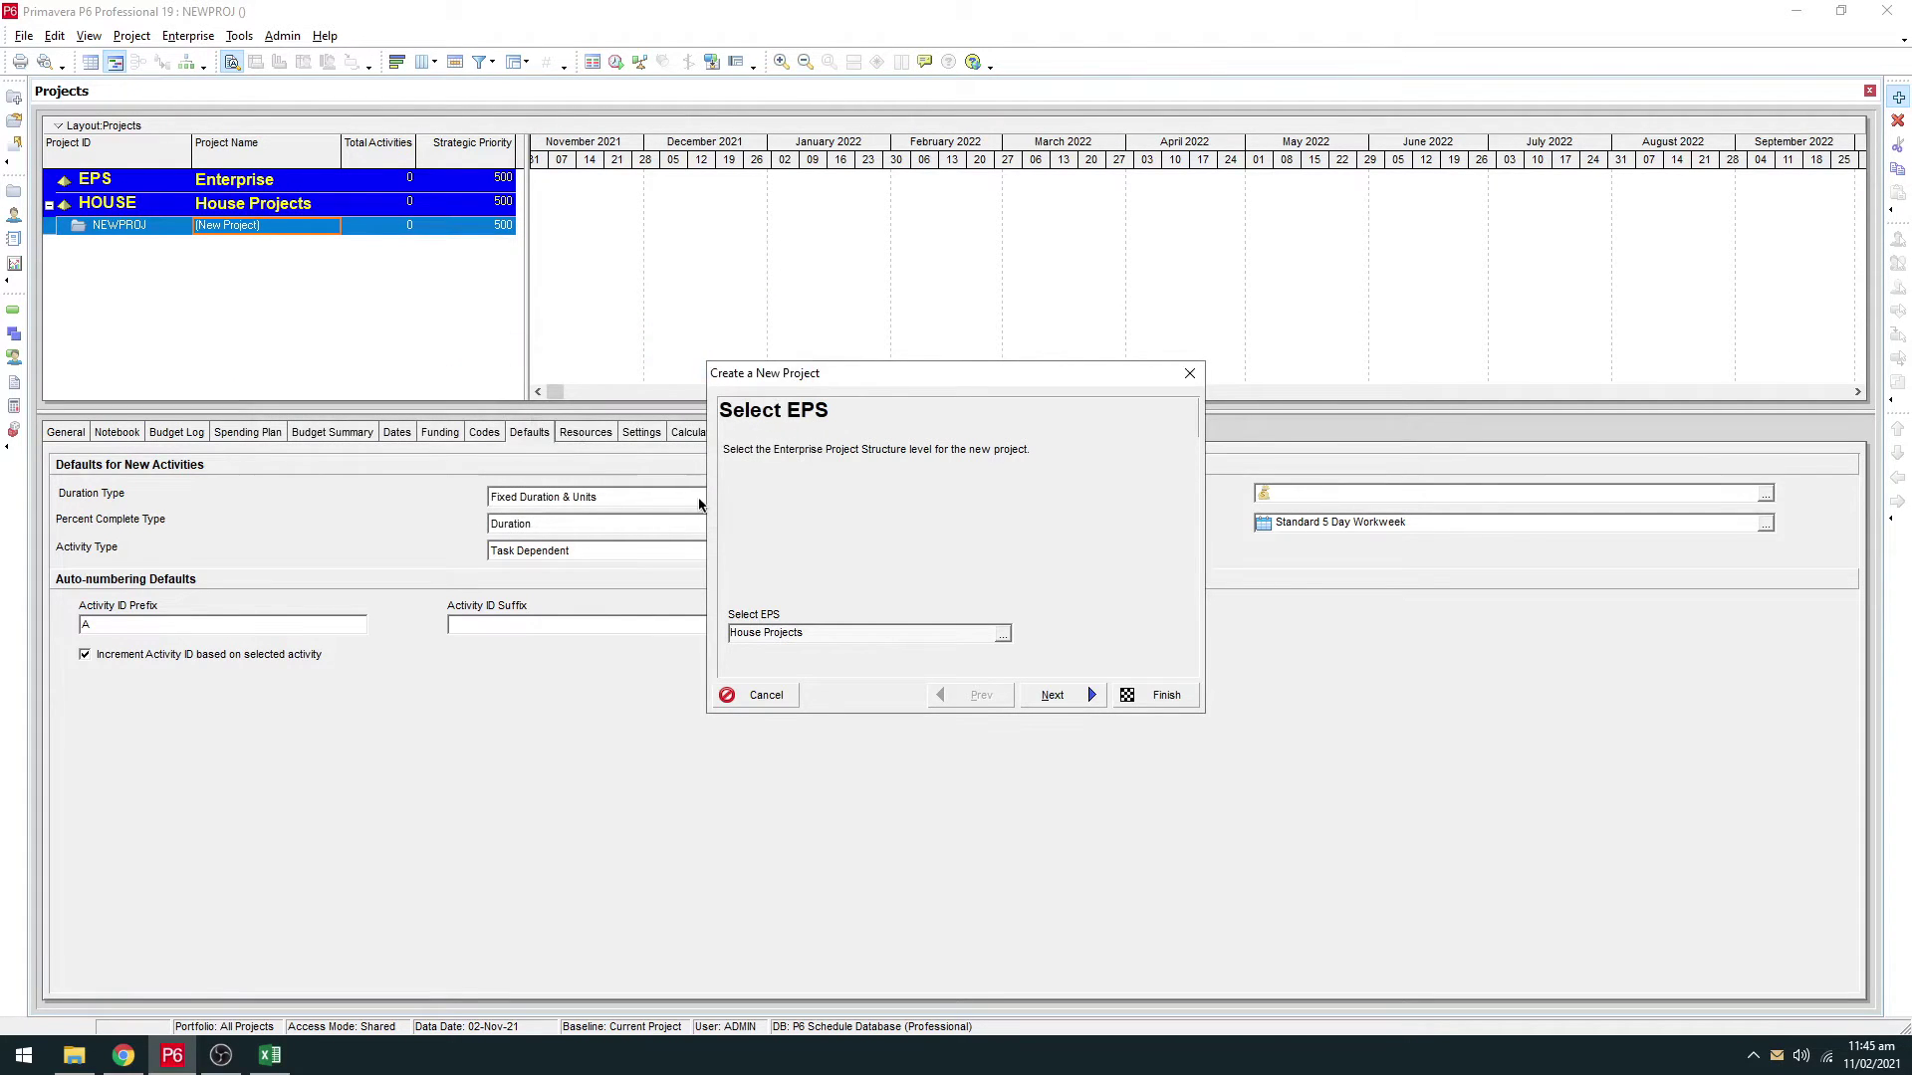
pyautogui.click(1093, 696)
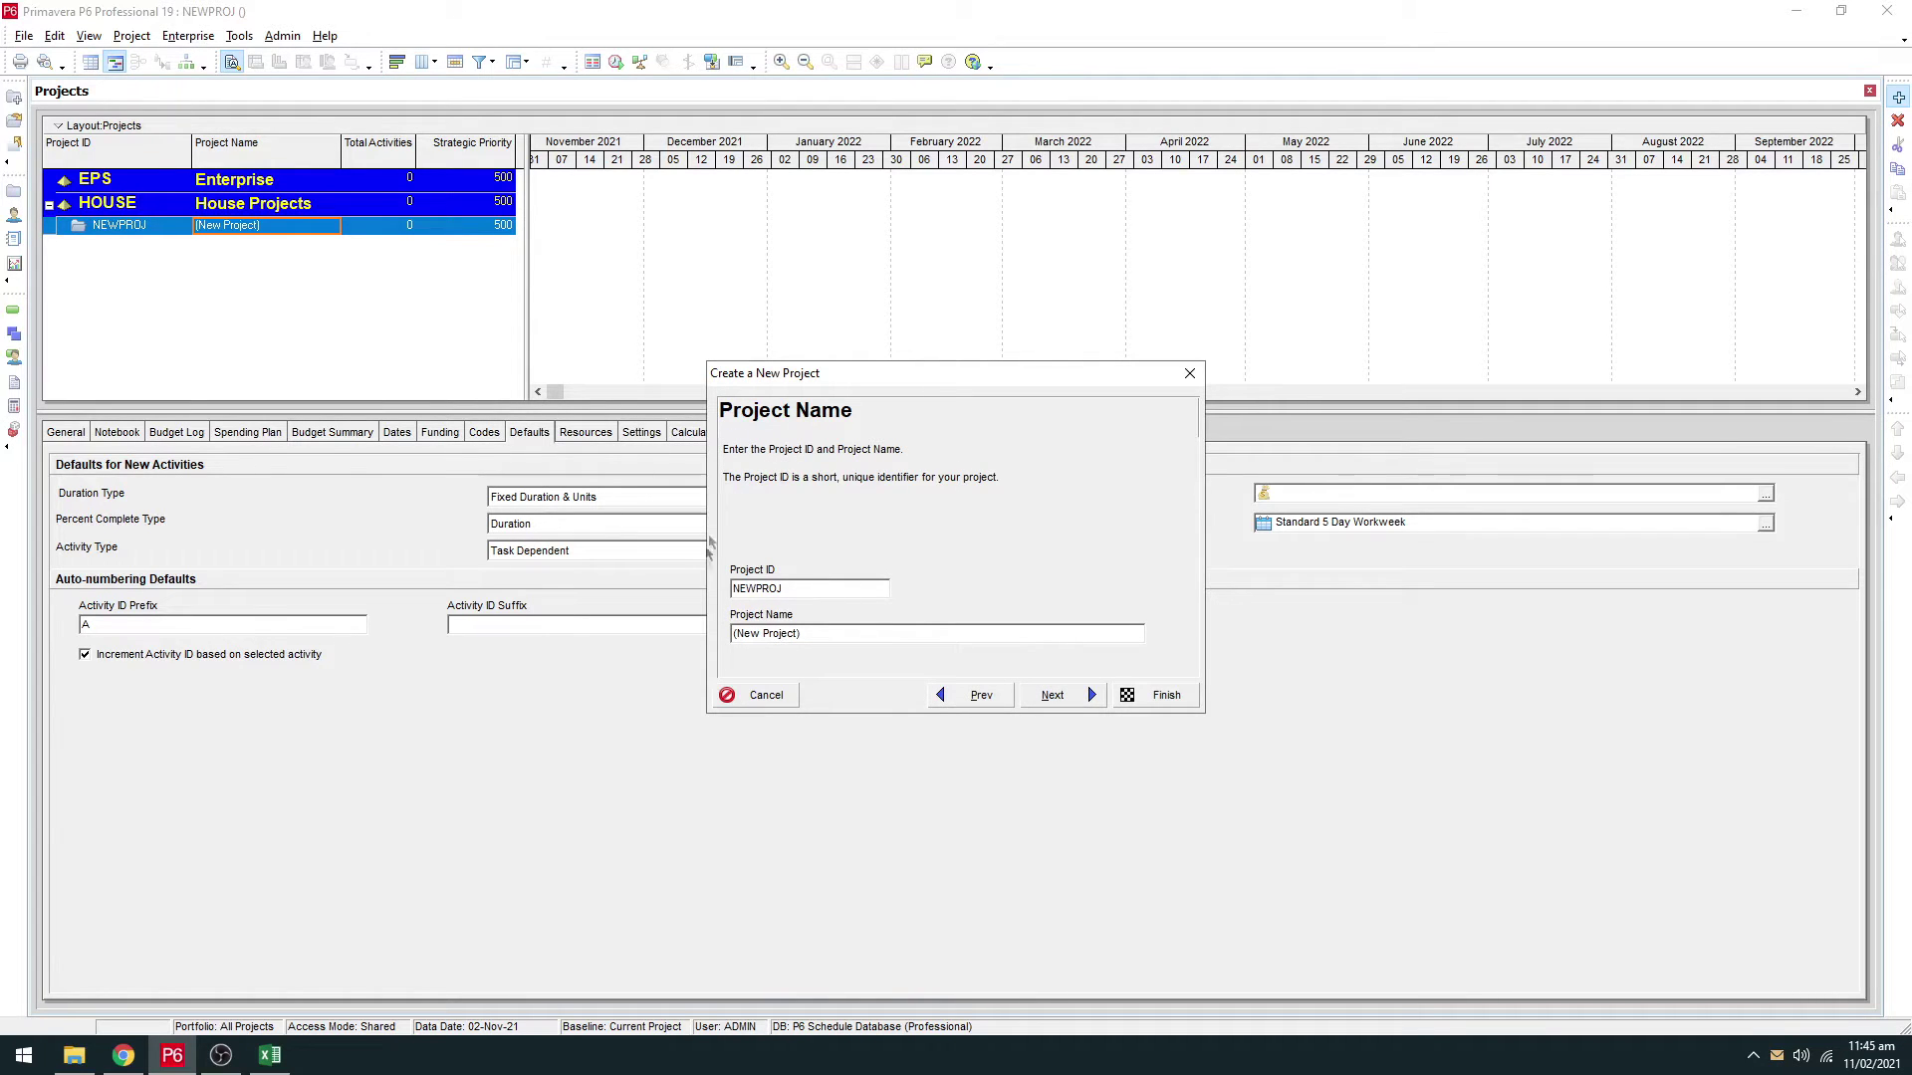
# Step: Set the new project's ID to H1 and its name to "One-storey Residential House"
pyautogui.moveTo(830, 588); pyautogui.dragTo(738, 591)
pyautogui.write('H')
pyautogui.moveTo(846, 635); pyautogui.dragTo(726, 641)
pyautogui.write('1')
pyautogui.press('BackSpace')
pyautogui.write('One-storey Residential House')
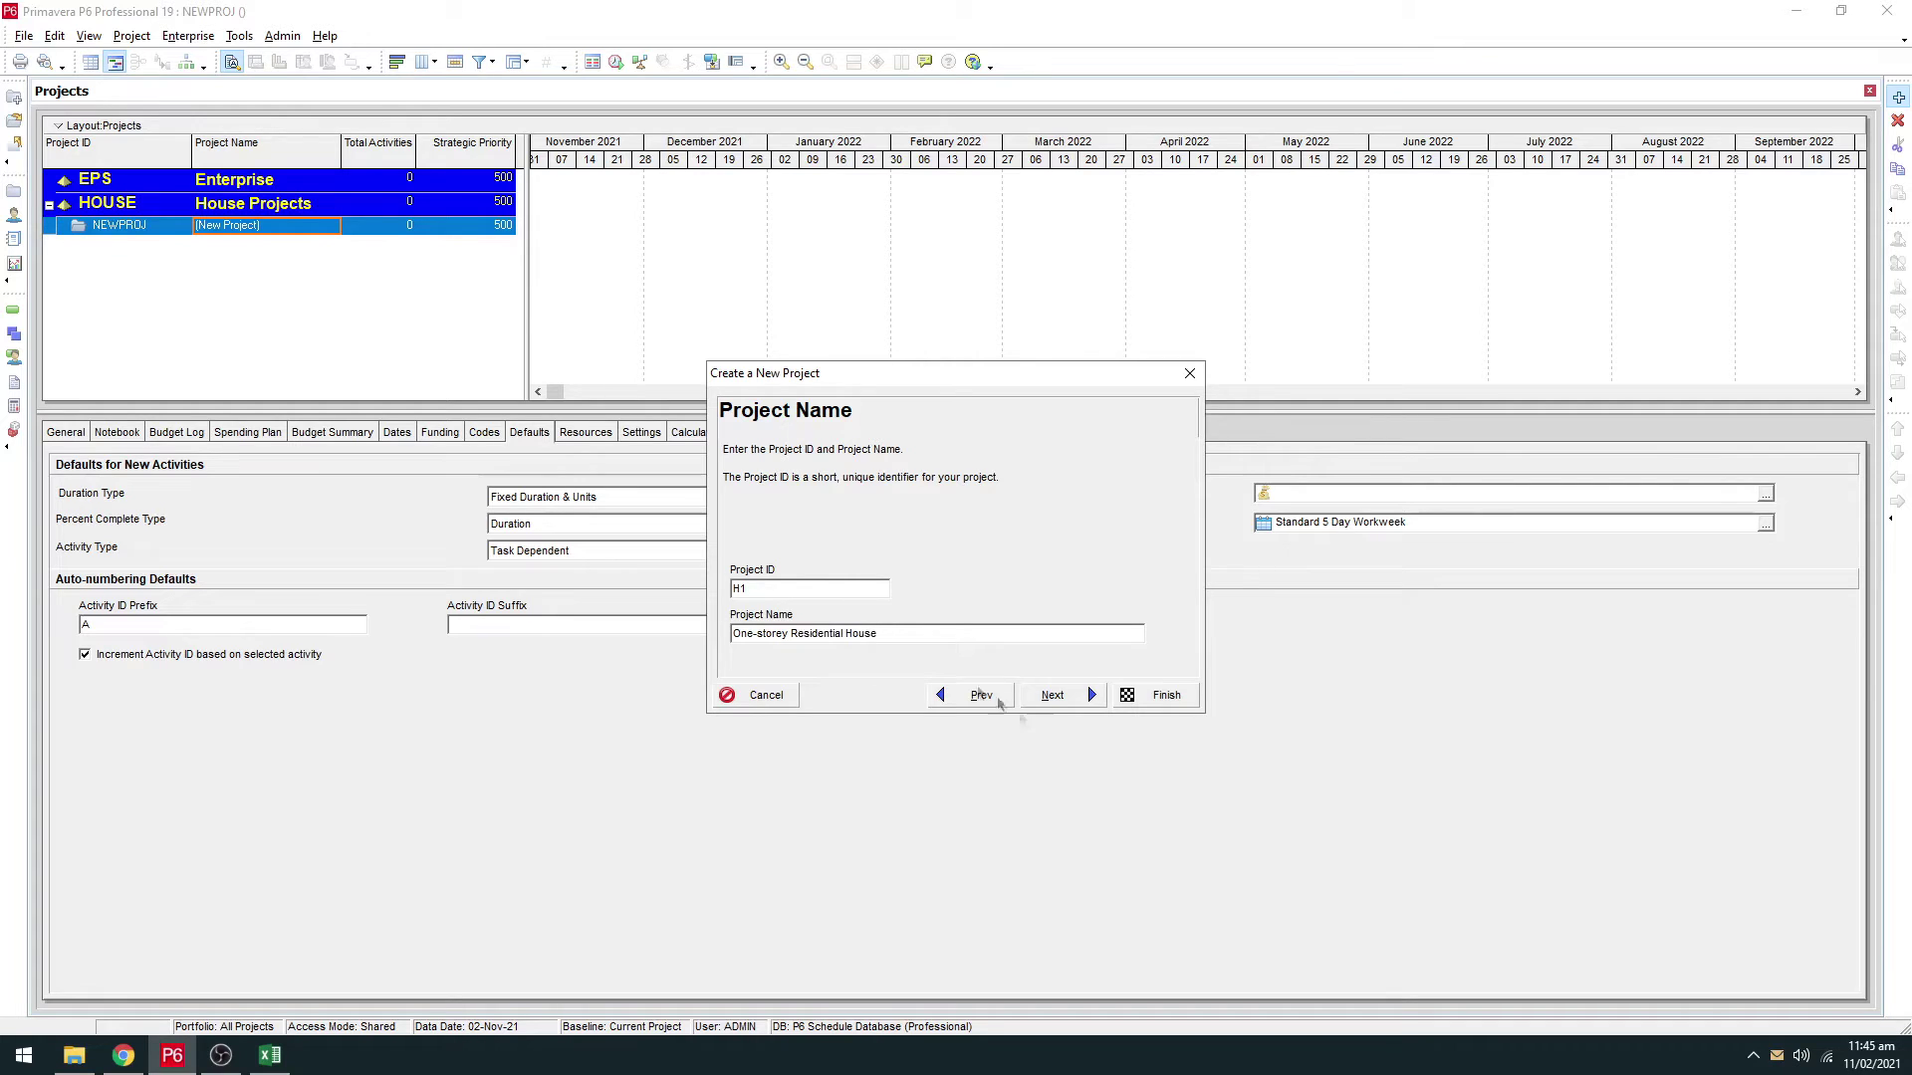
pyautogui.click(1069, 698)
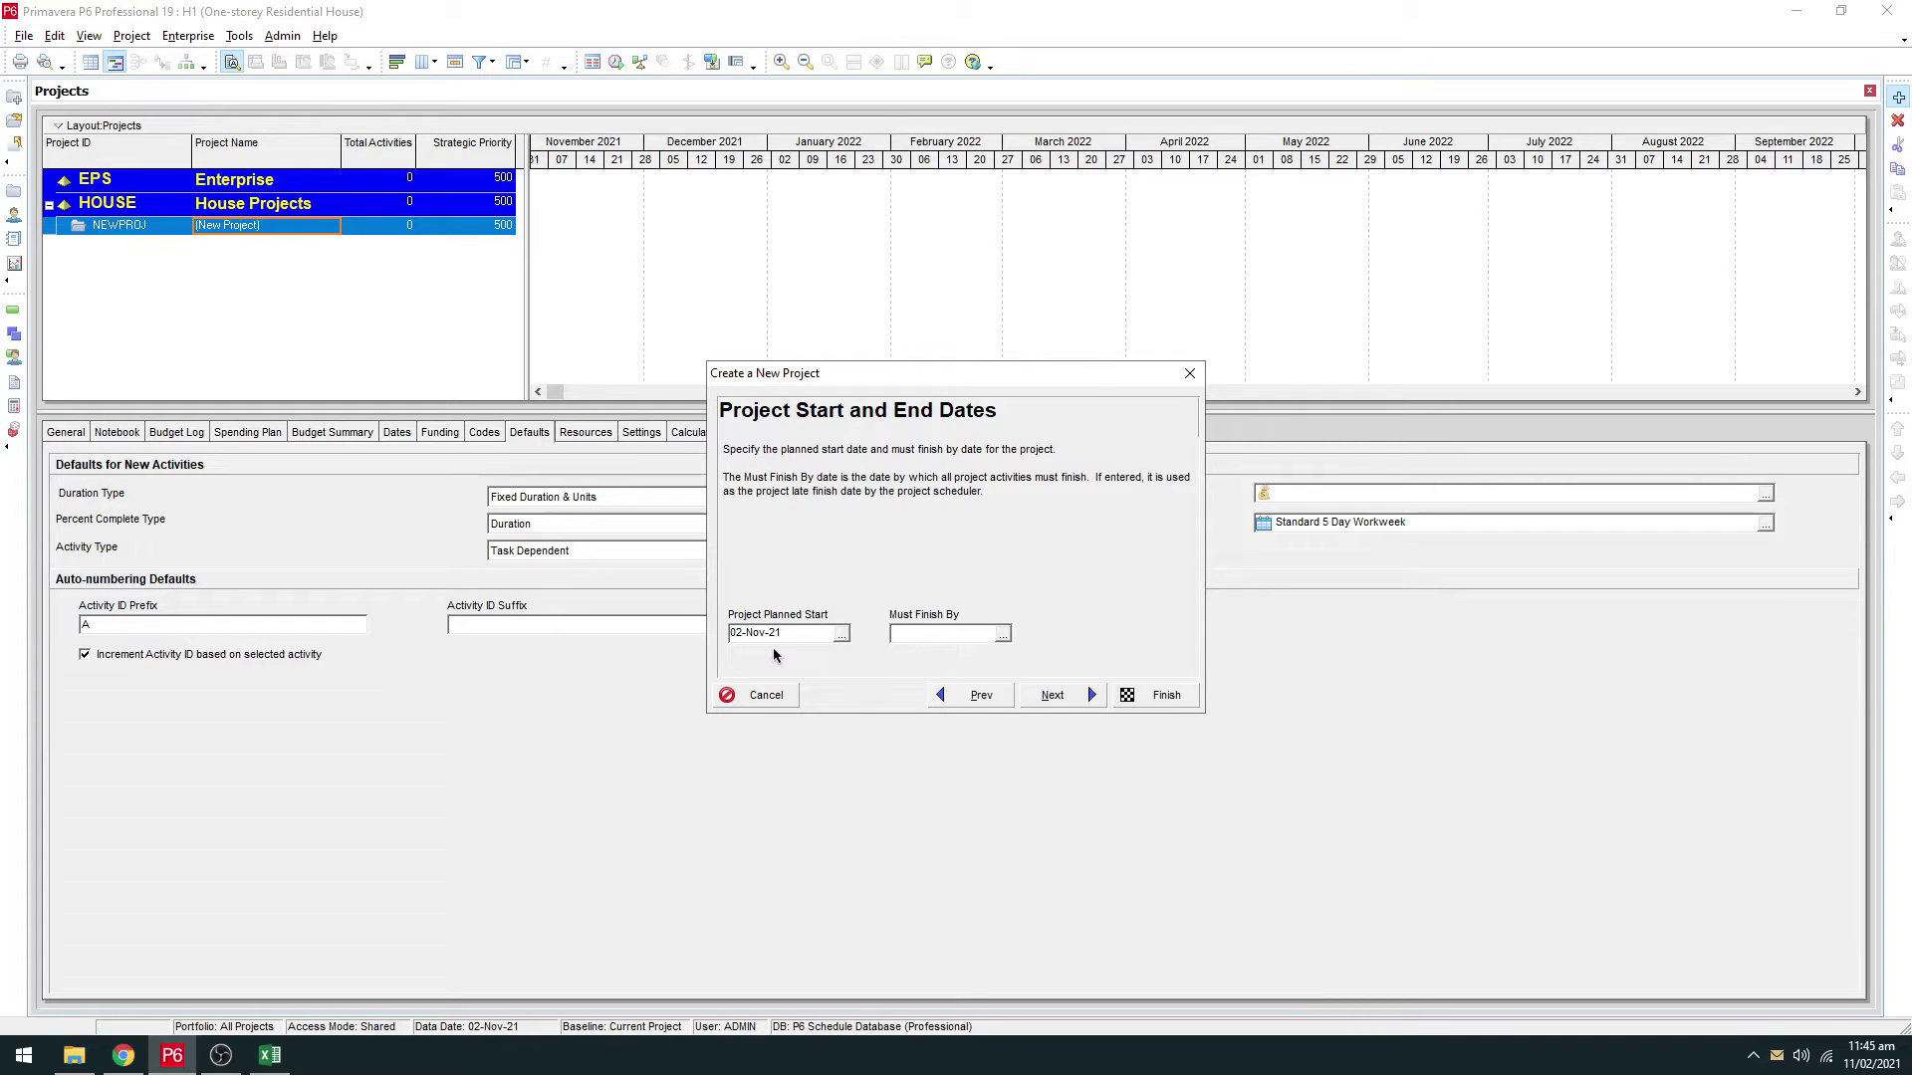
# Step: Set the project's planned start to 01-Dec-21 and leave the Must Finish By date empty
pyautogui.click(842, 635)
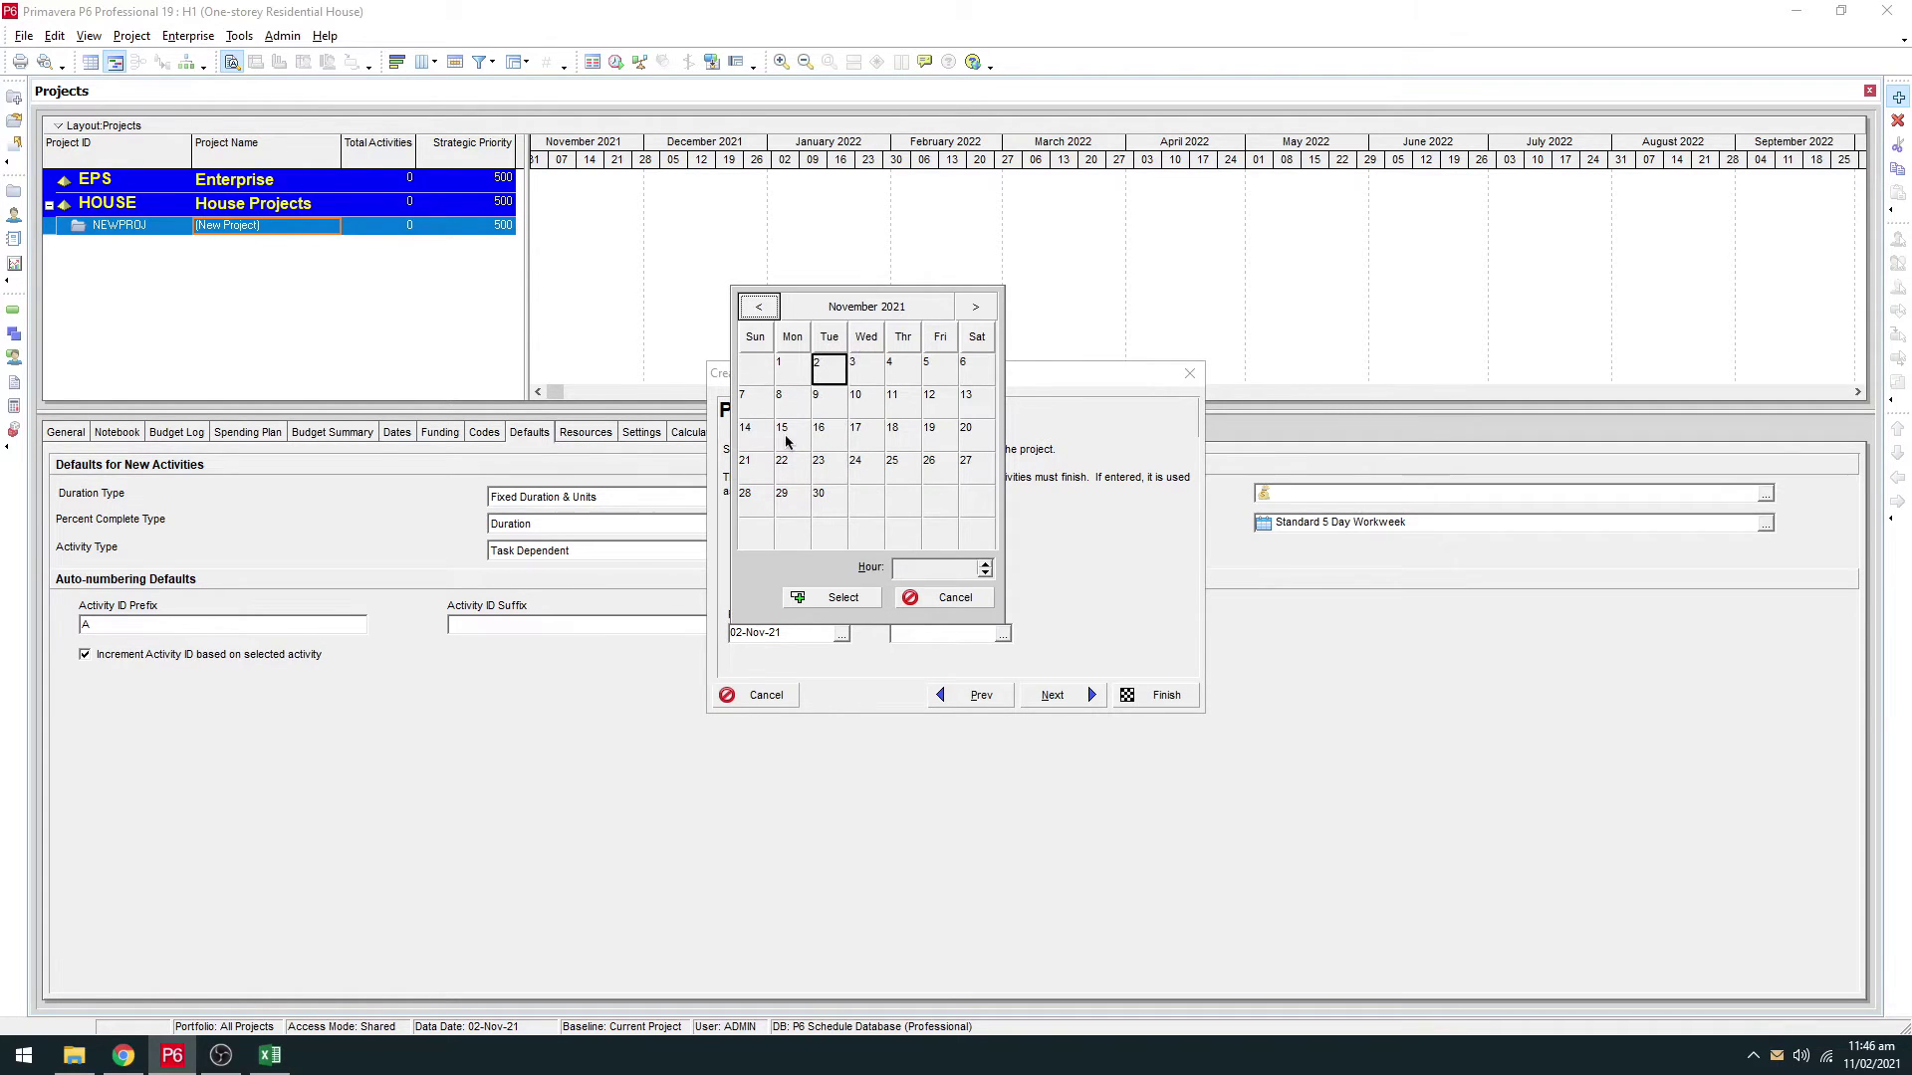
pyautogui.click(975, 307)
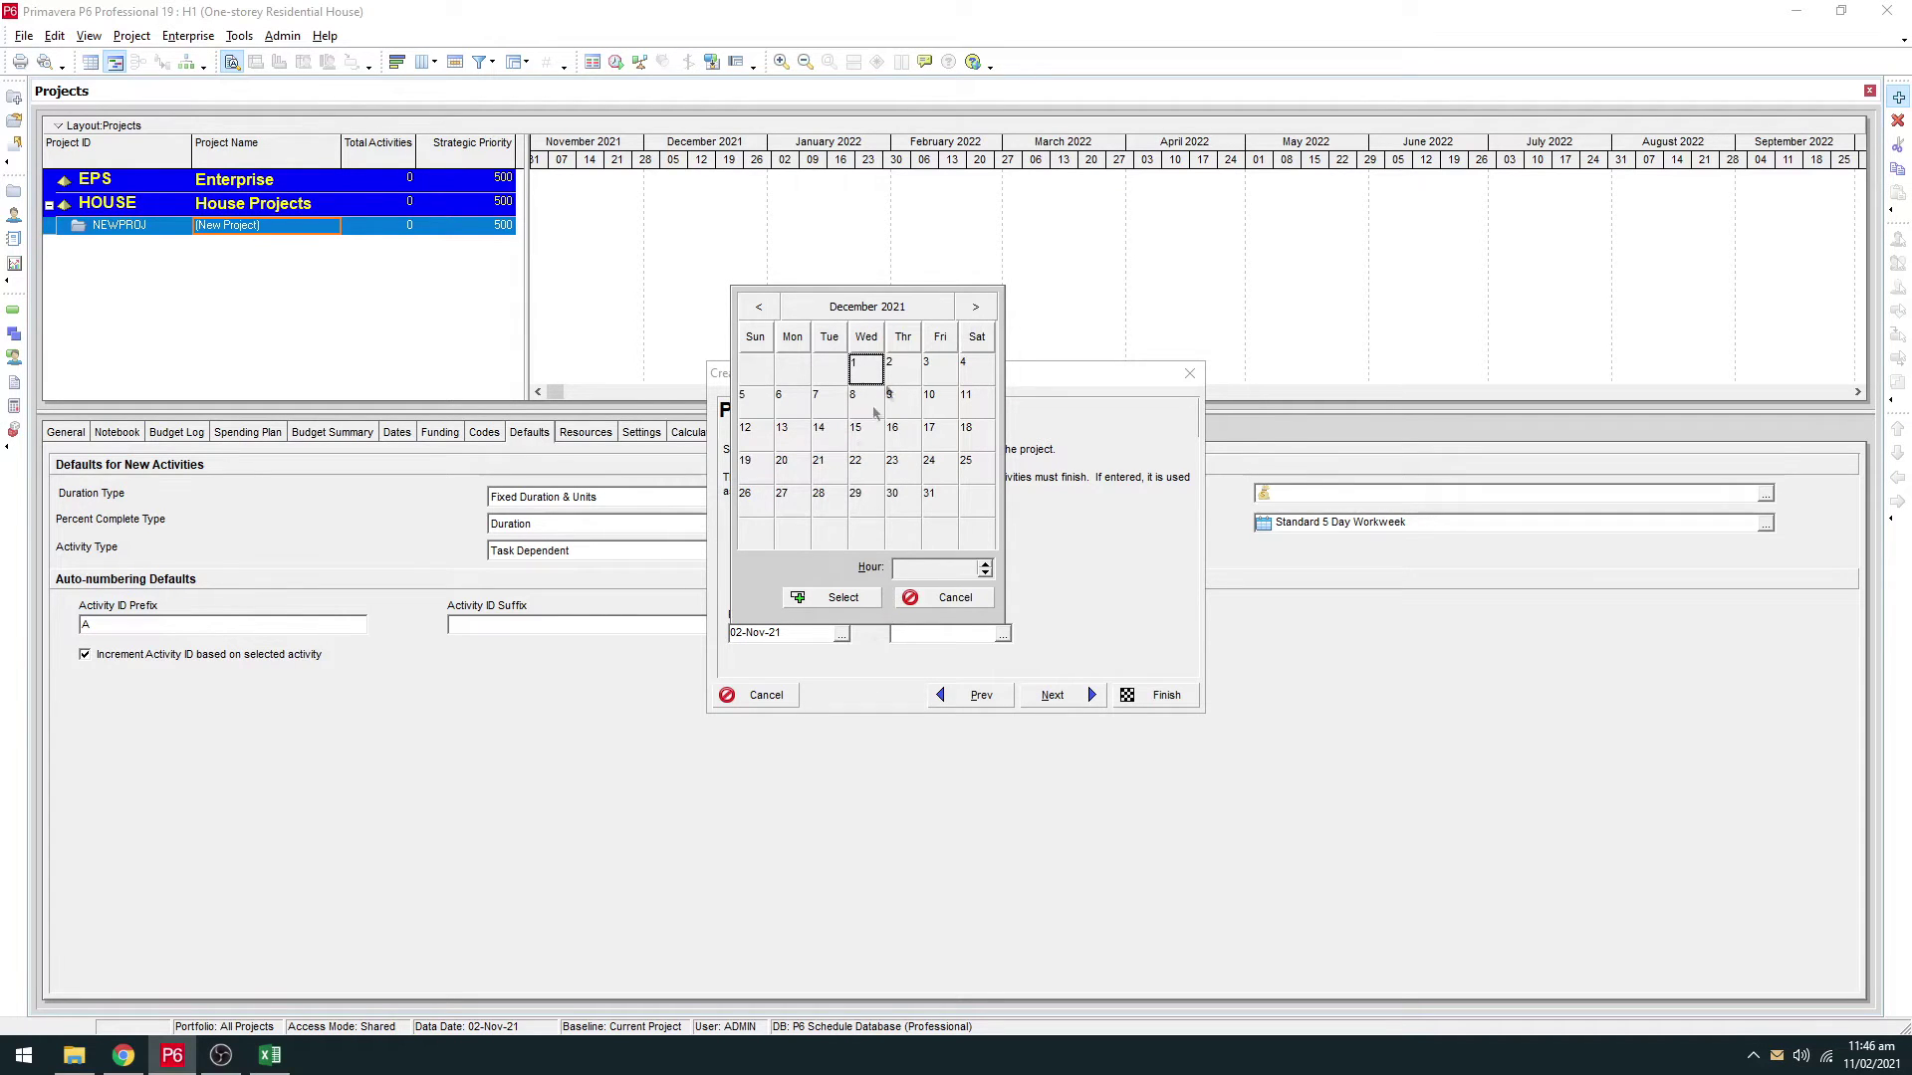
pyautogui.click(831, 597)
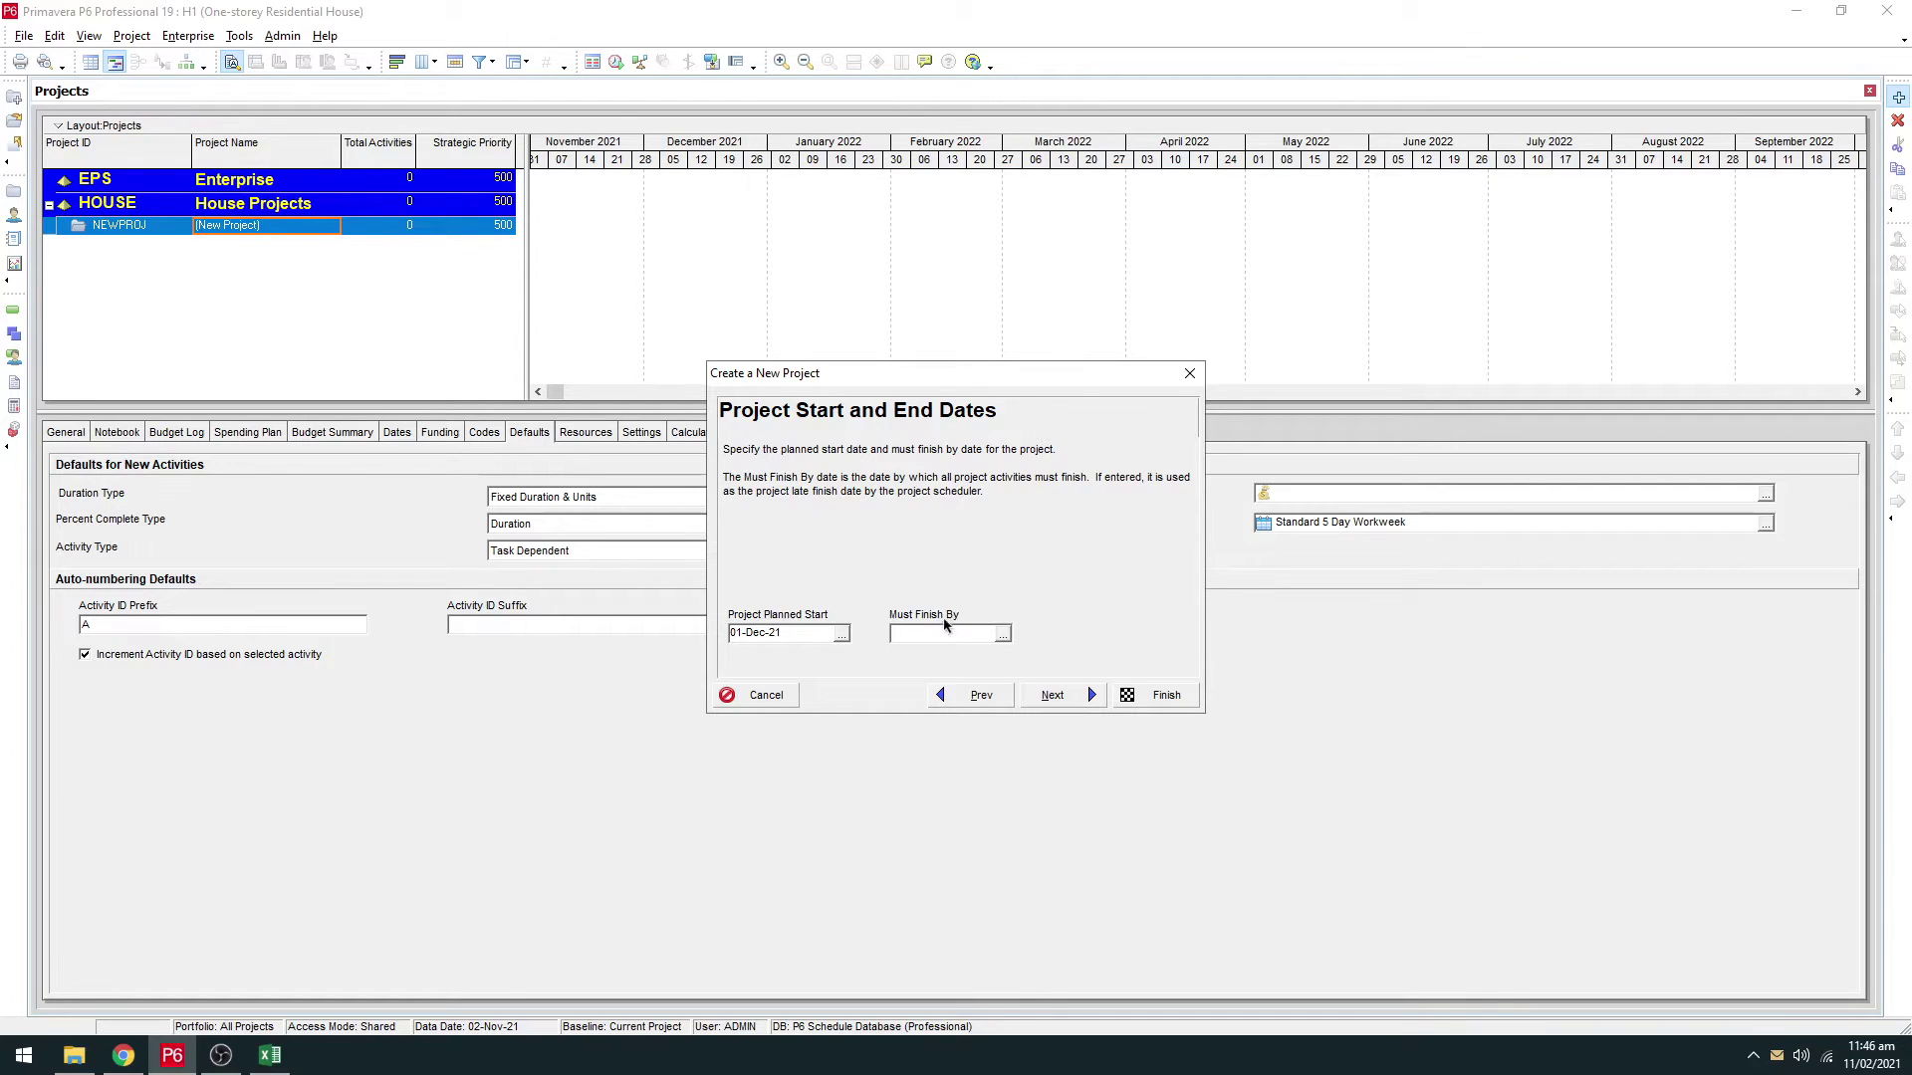
pyautogui.click(1089, 697)
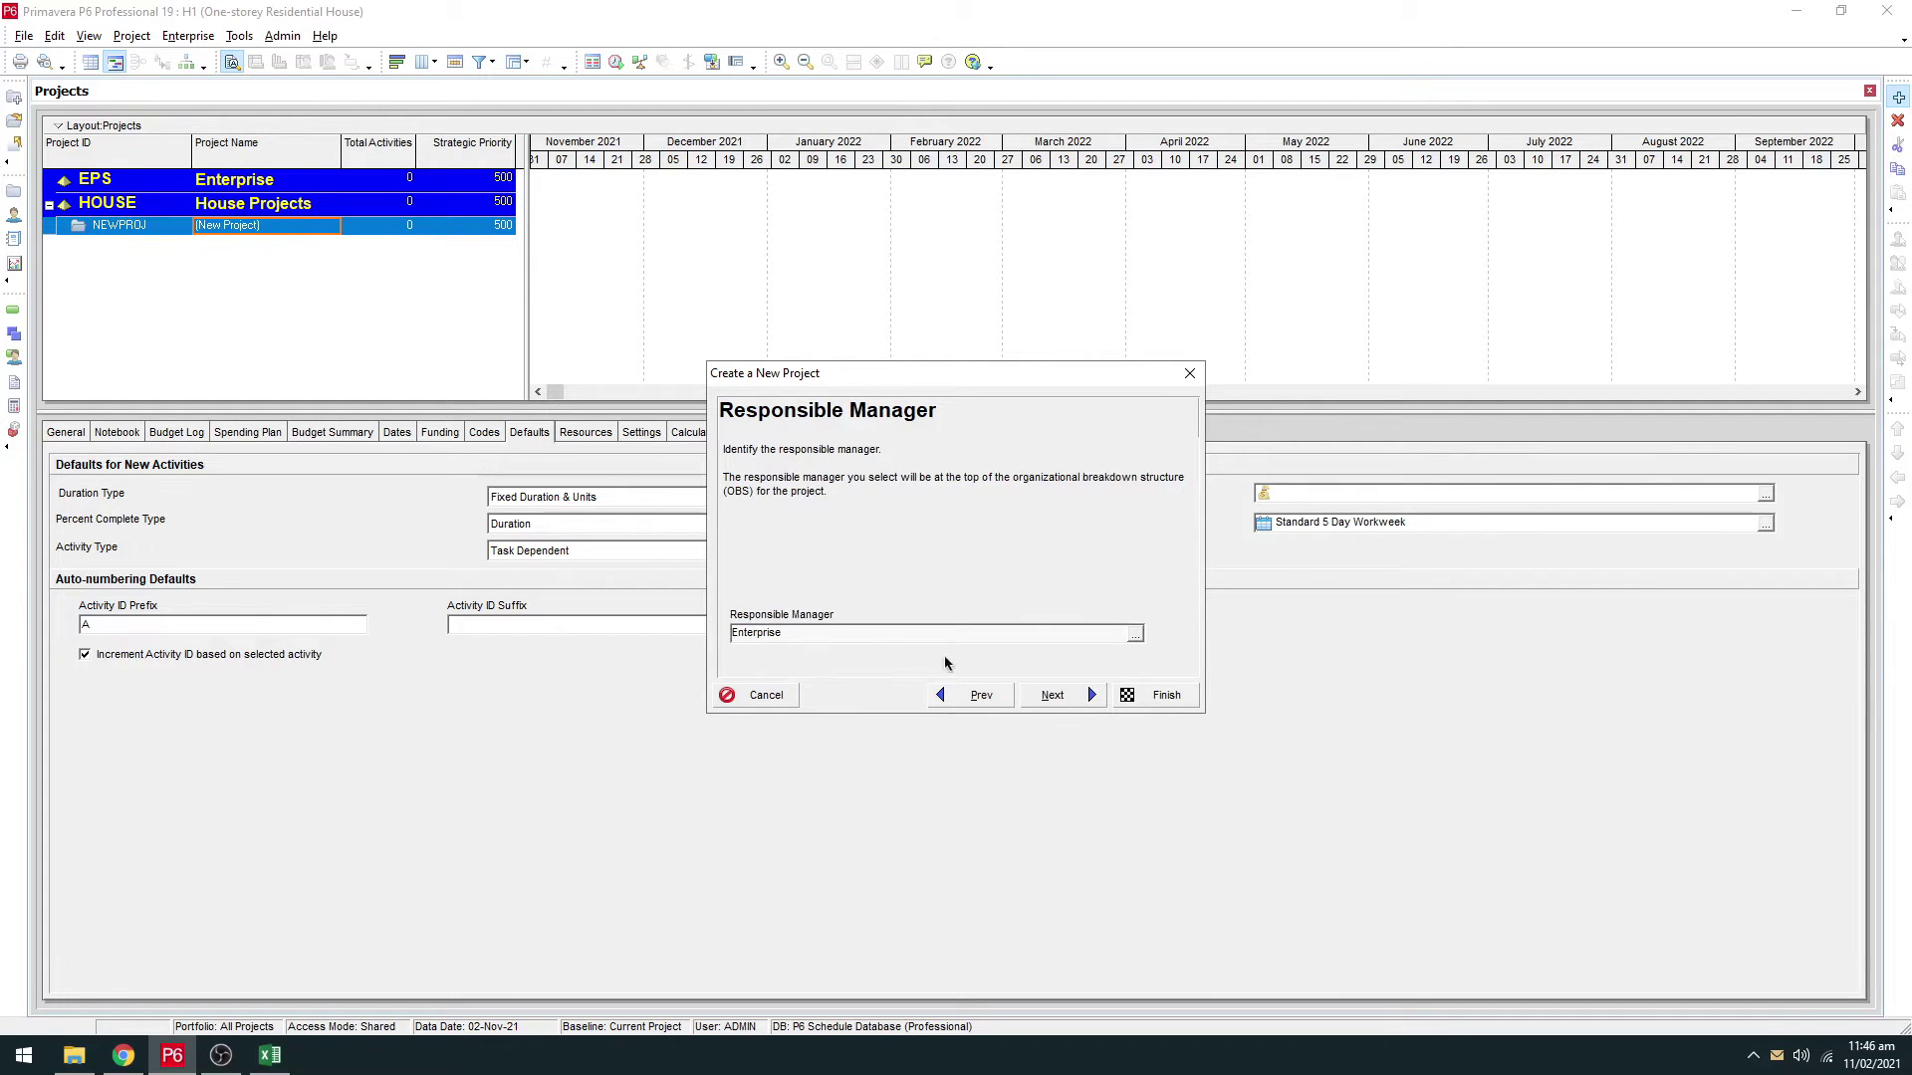
# Step: Accept Enterprise as responsible manager and Price / Unit as rate type, and finish creating the project
pyautogui.click(1062, 697)
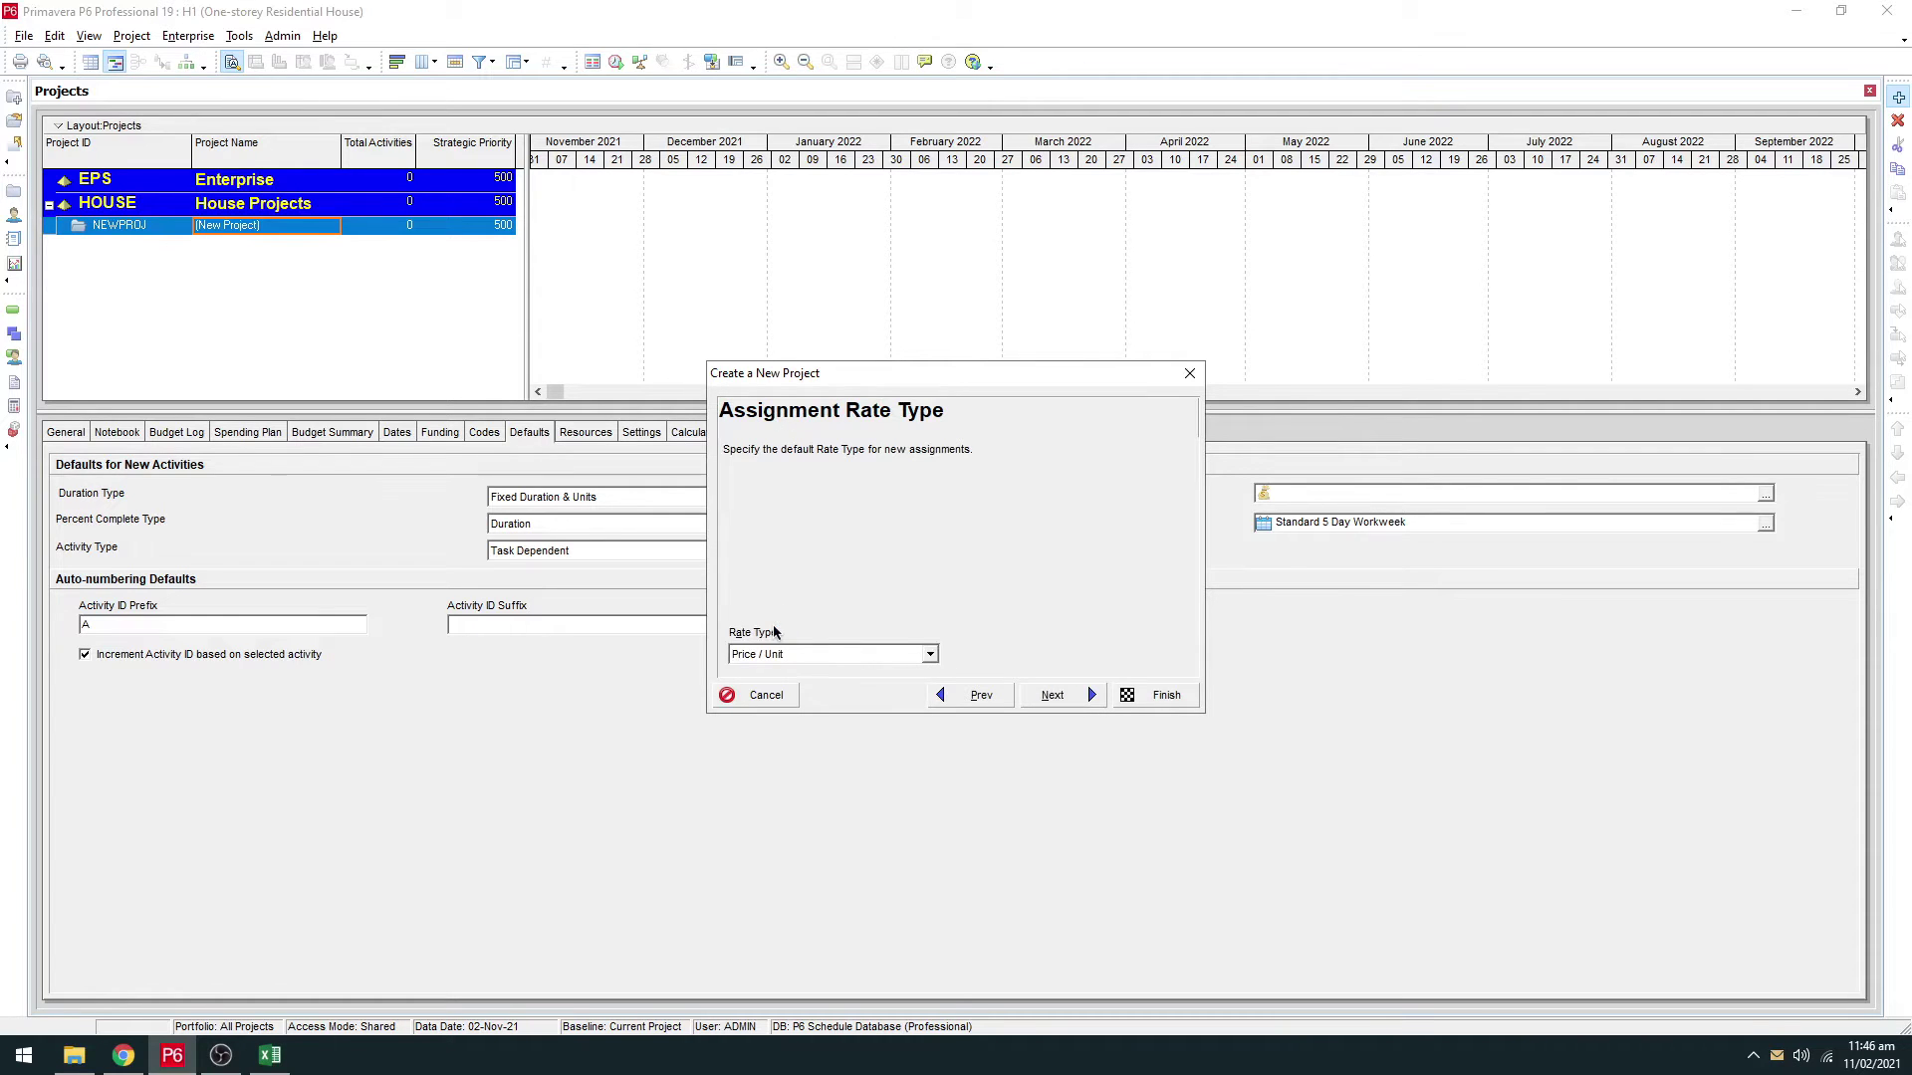
pyautogui.click(1084, 694)
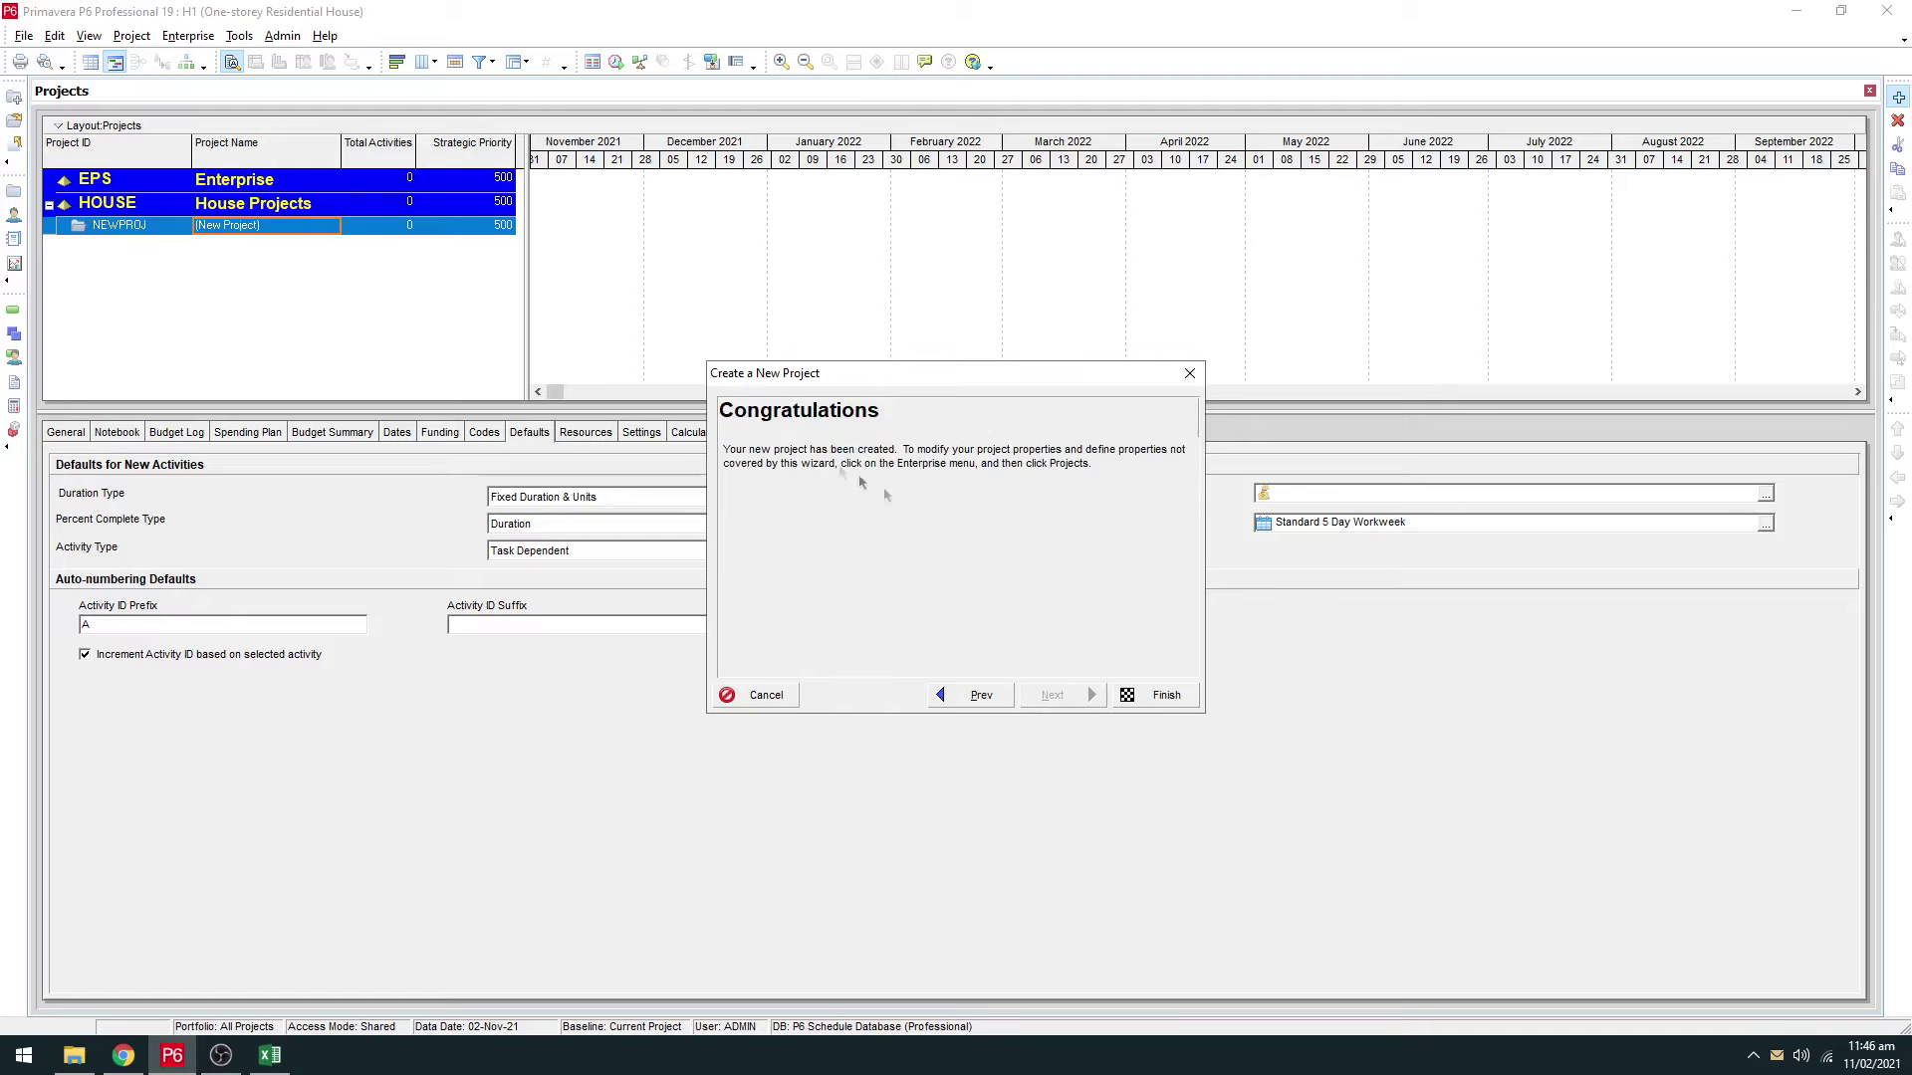
pyautogui.click(1160, 696)
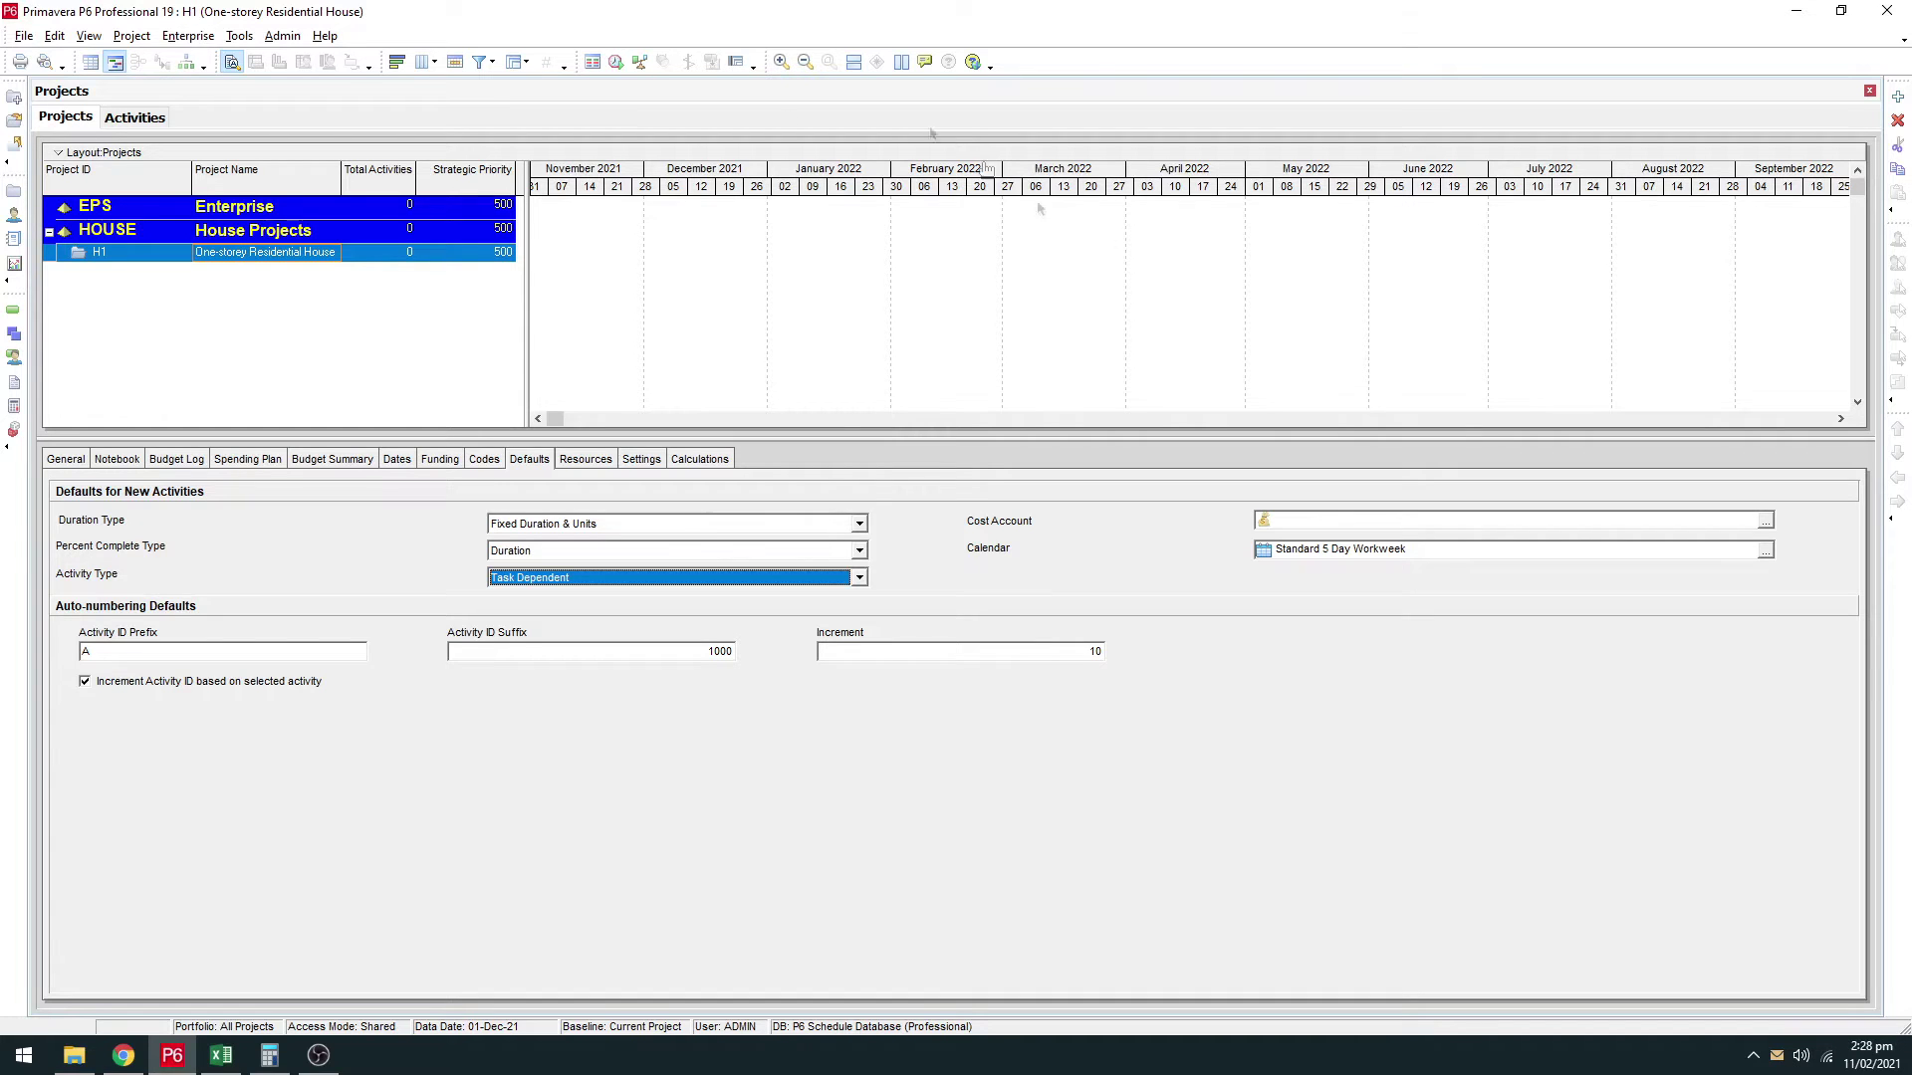
# Step: In the H1 project's defaults for new activities, set duration type to Fixed Duration and Units/Time and percent complete type to Physical
pyautogui.click(55, 458)
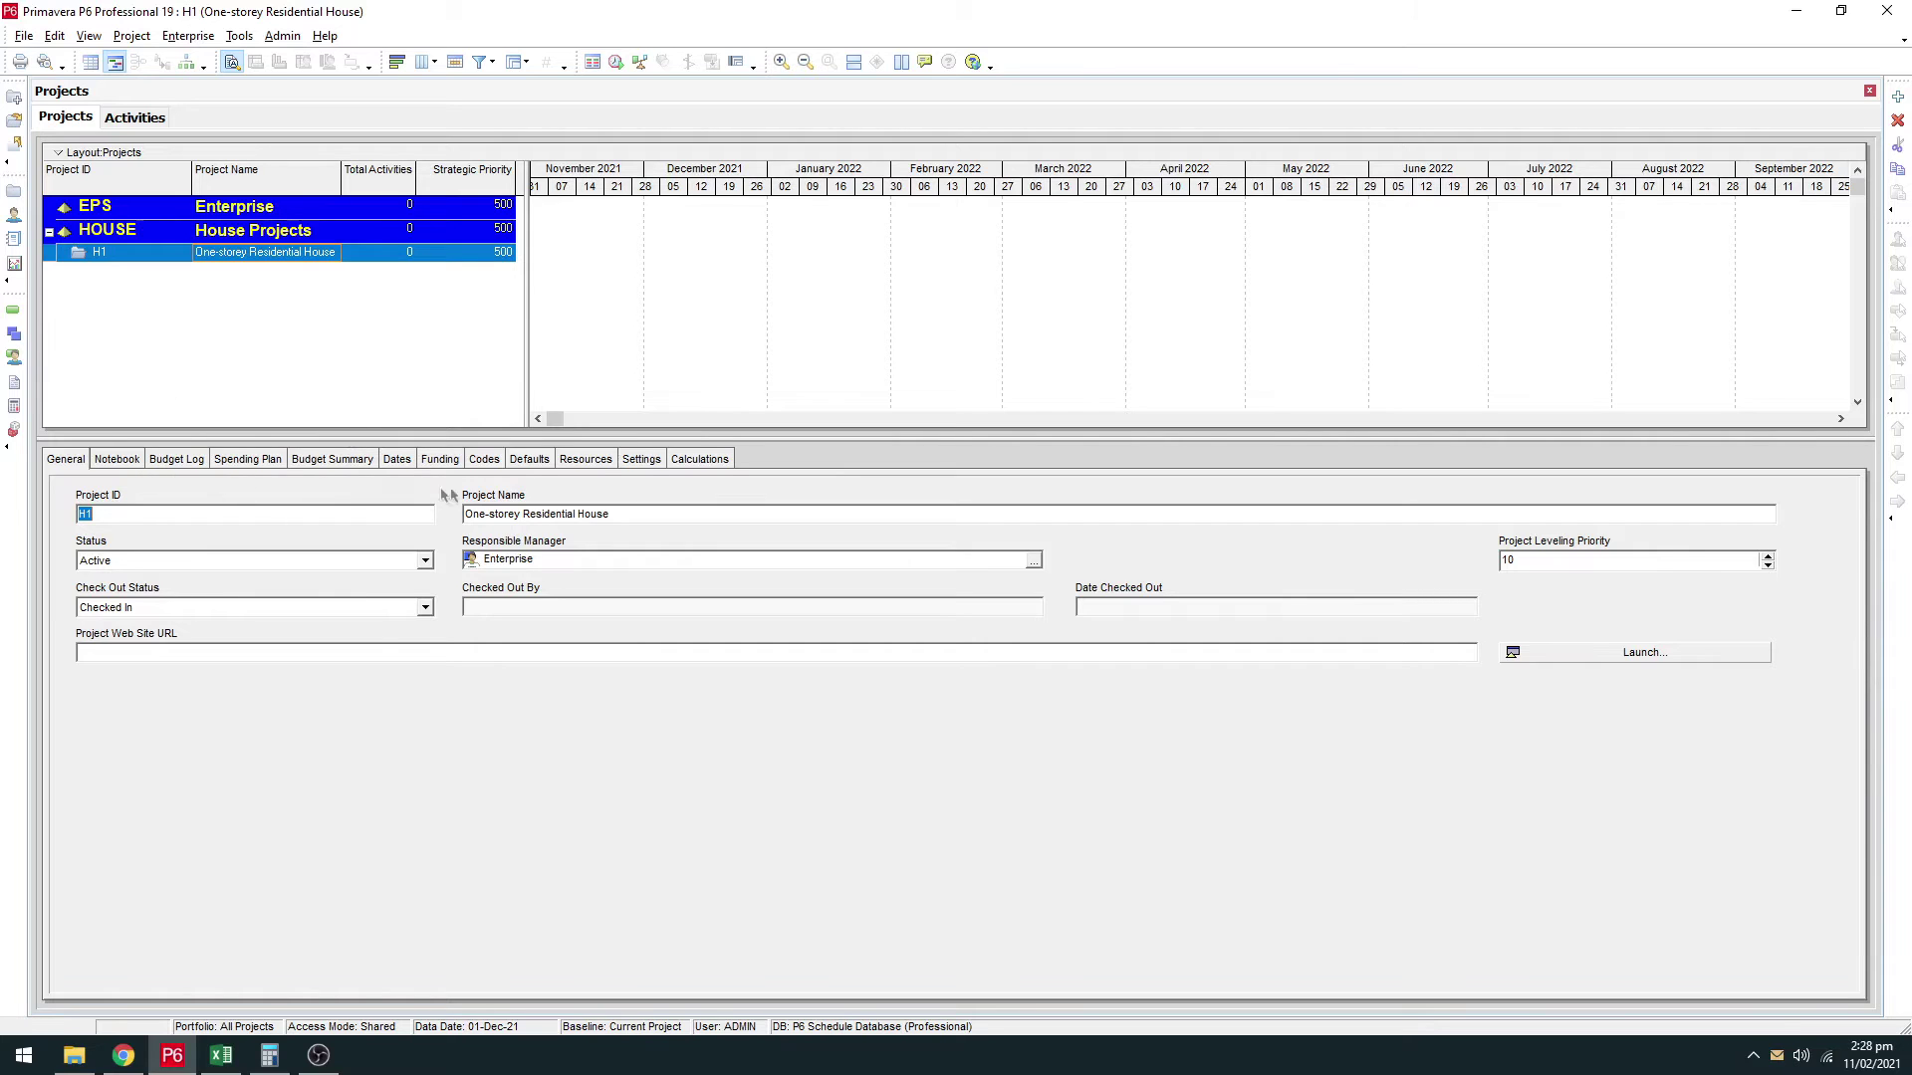
pyautogui.click(540, 461)
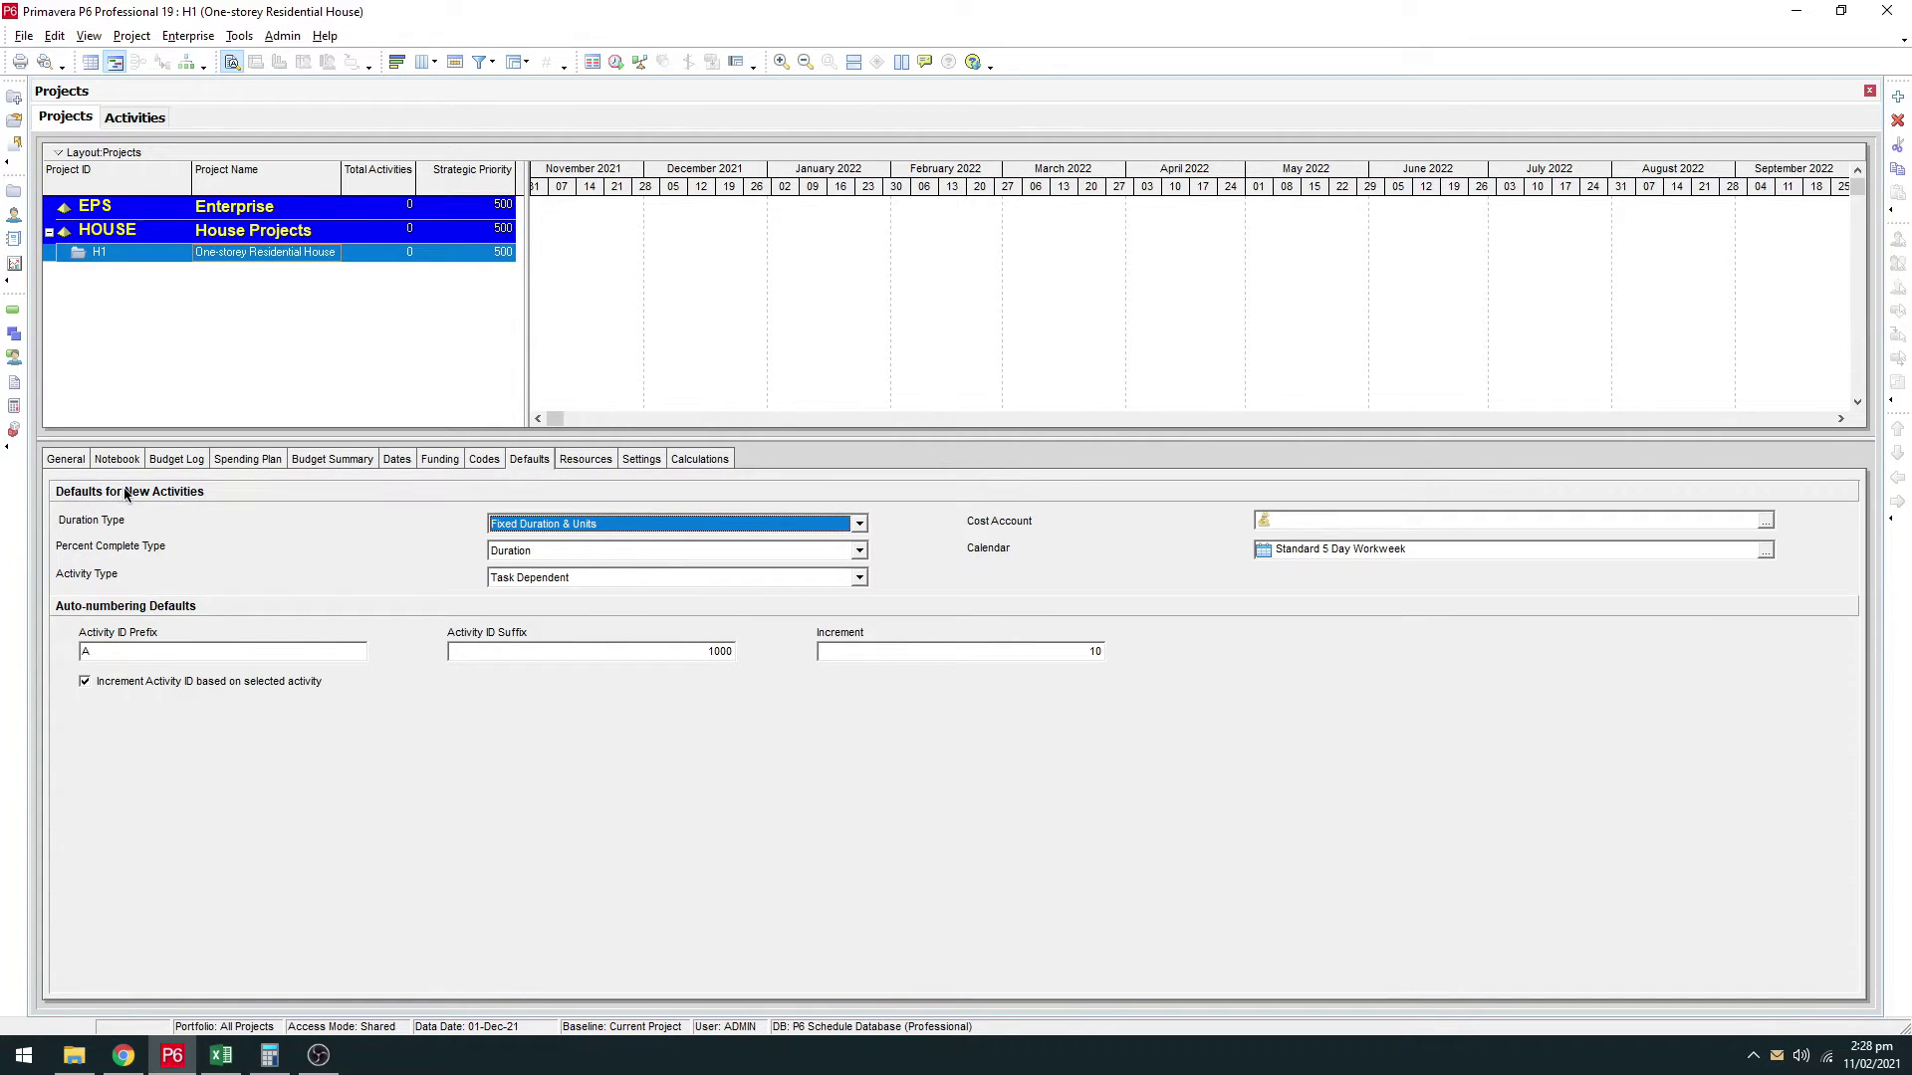
pyautogui.click(533, 550)
pyautogui.click(533, 551)
pyautogui.click(563, 525)
pyautogui.click(563, 523)
pyautogui.click(593, 524)
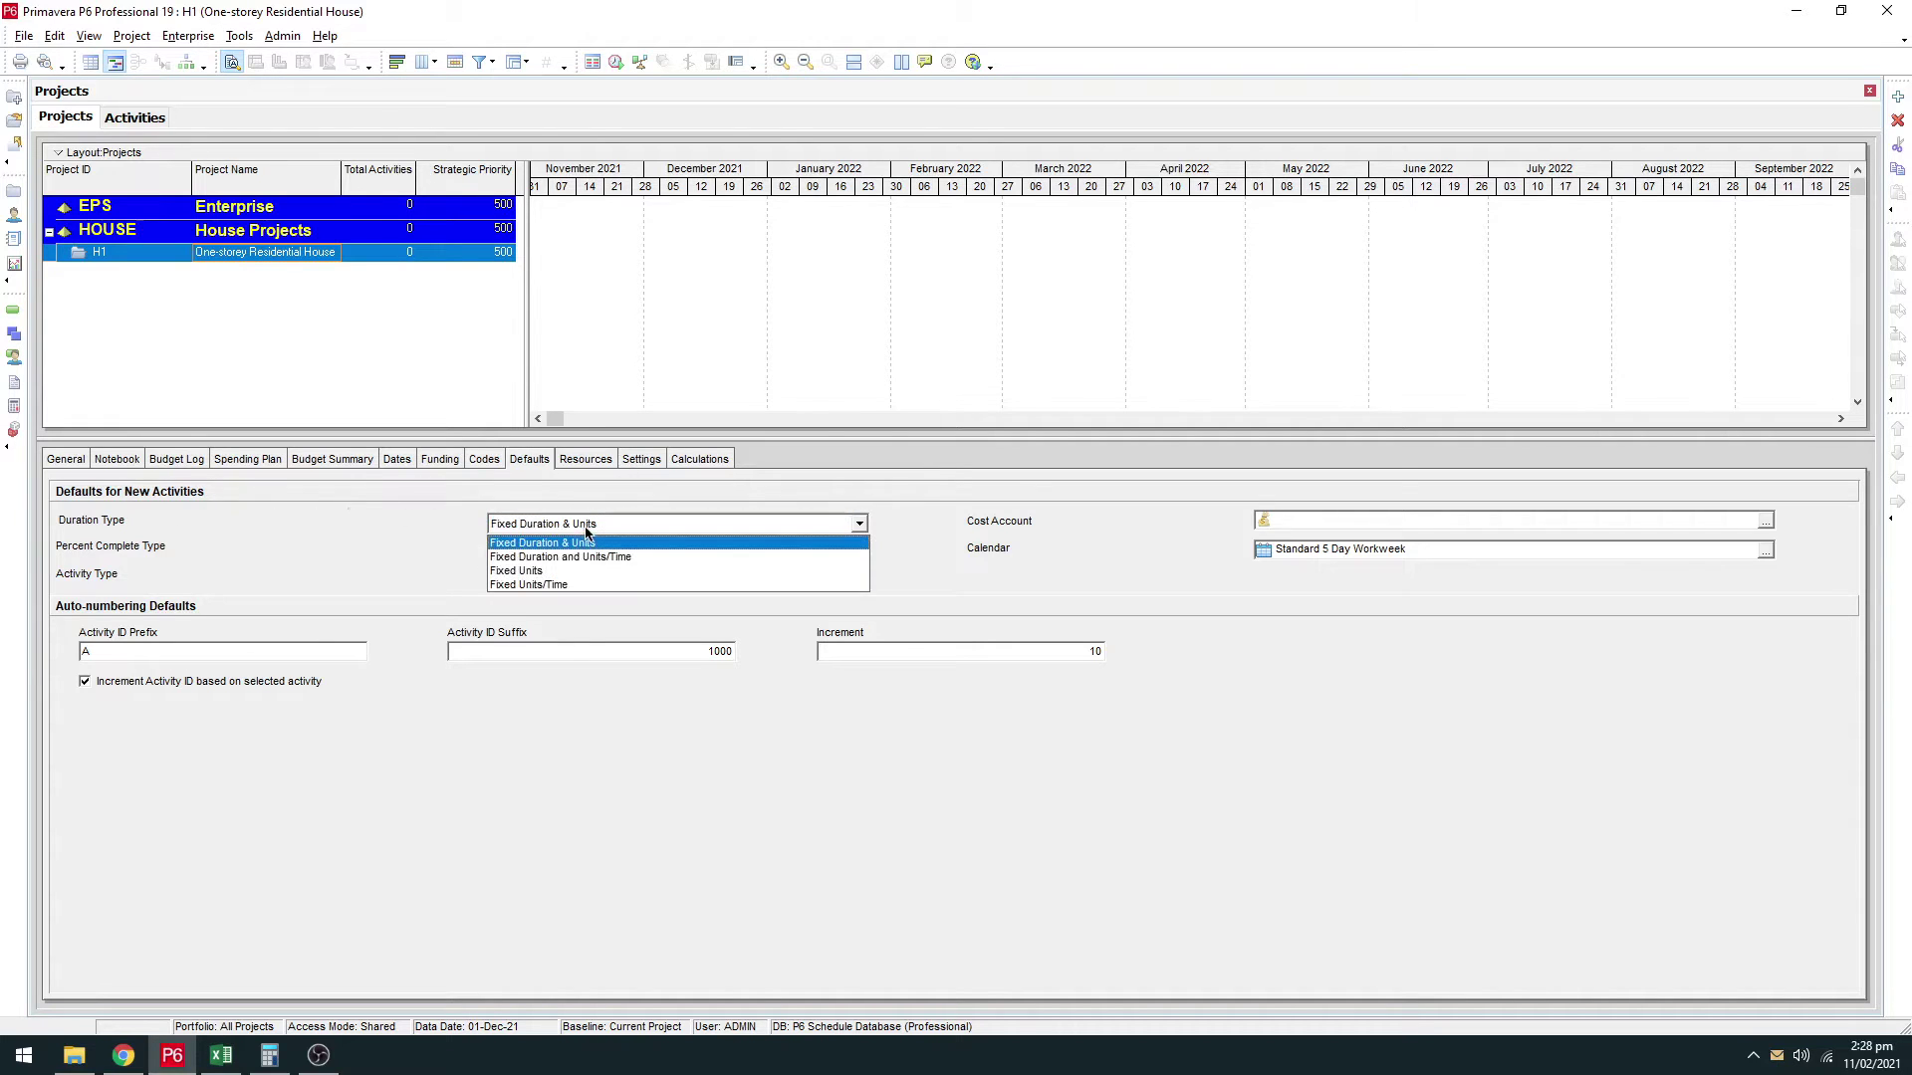
pyautogui.click(643, 565)
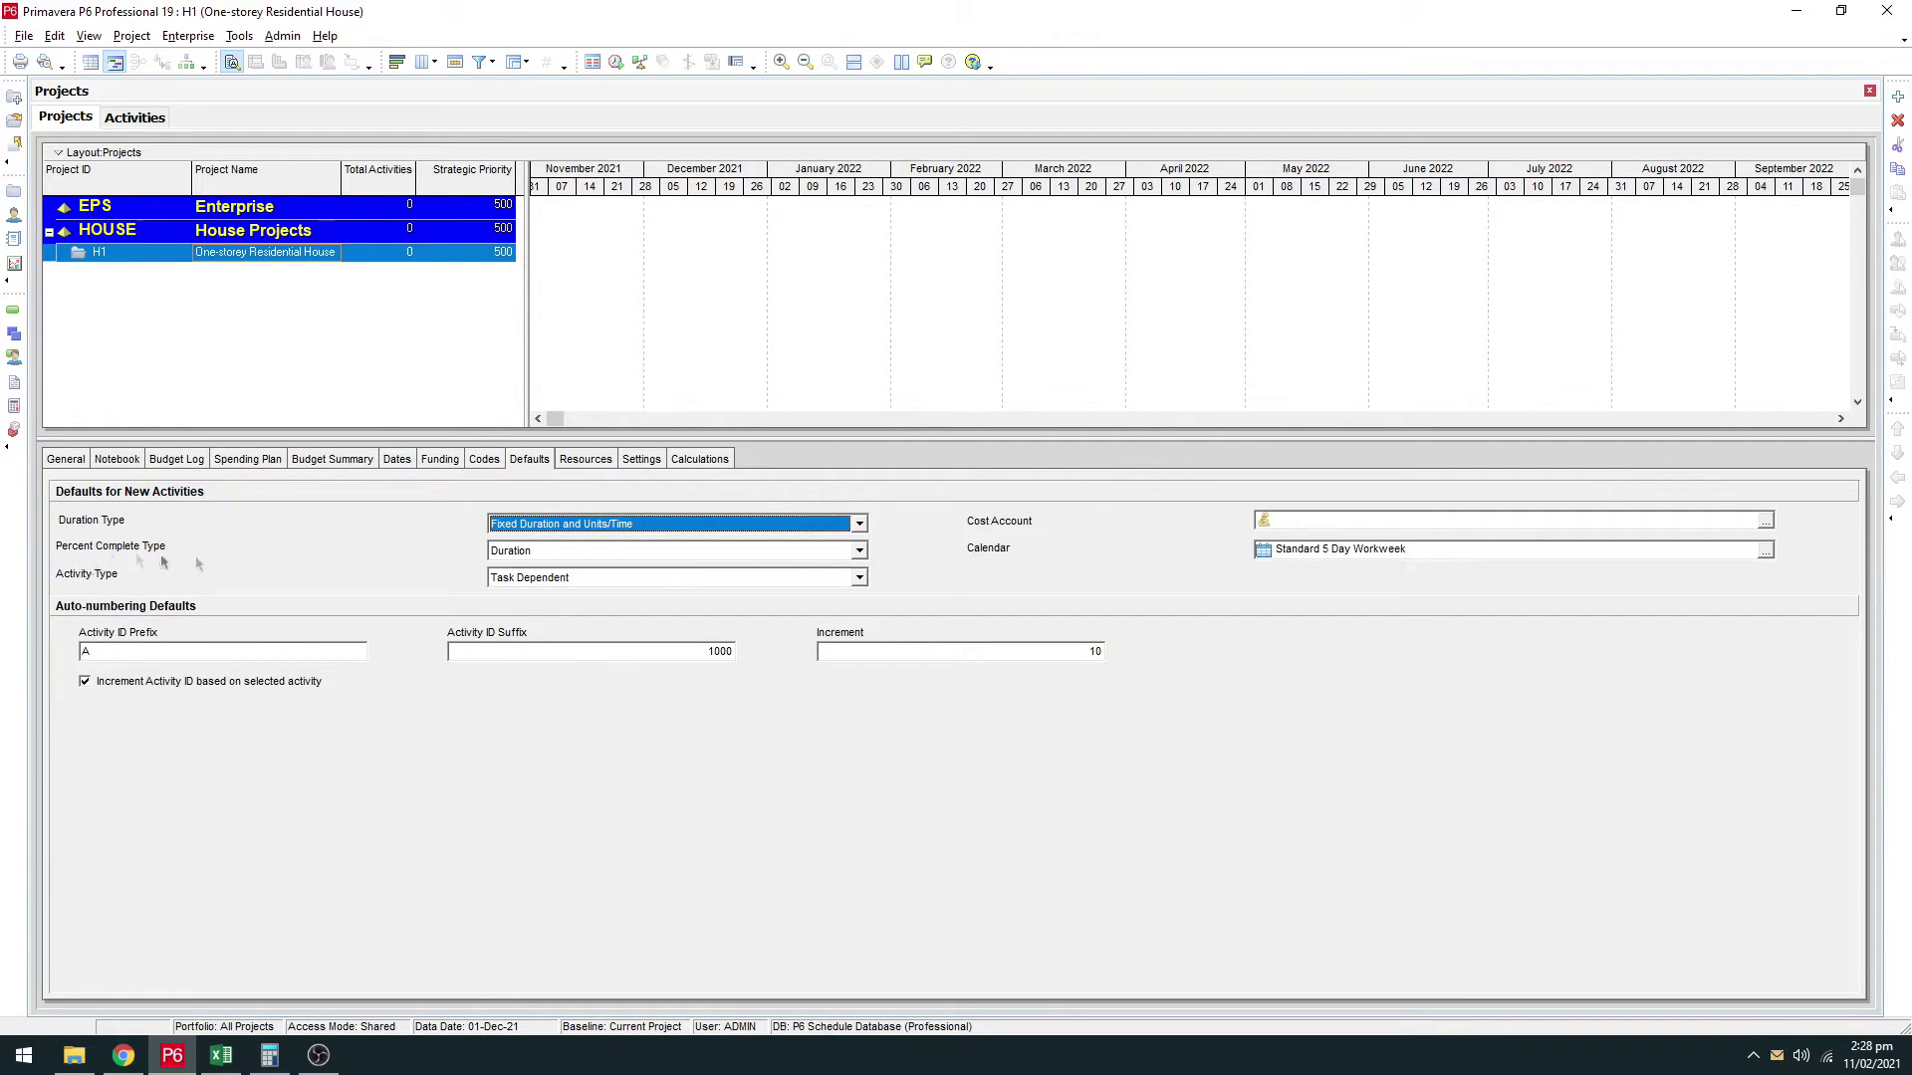
pyautogui.click(560, 553)
pyautogui.click(533, 585)
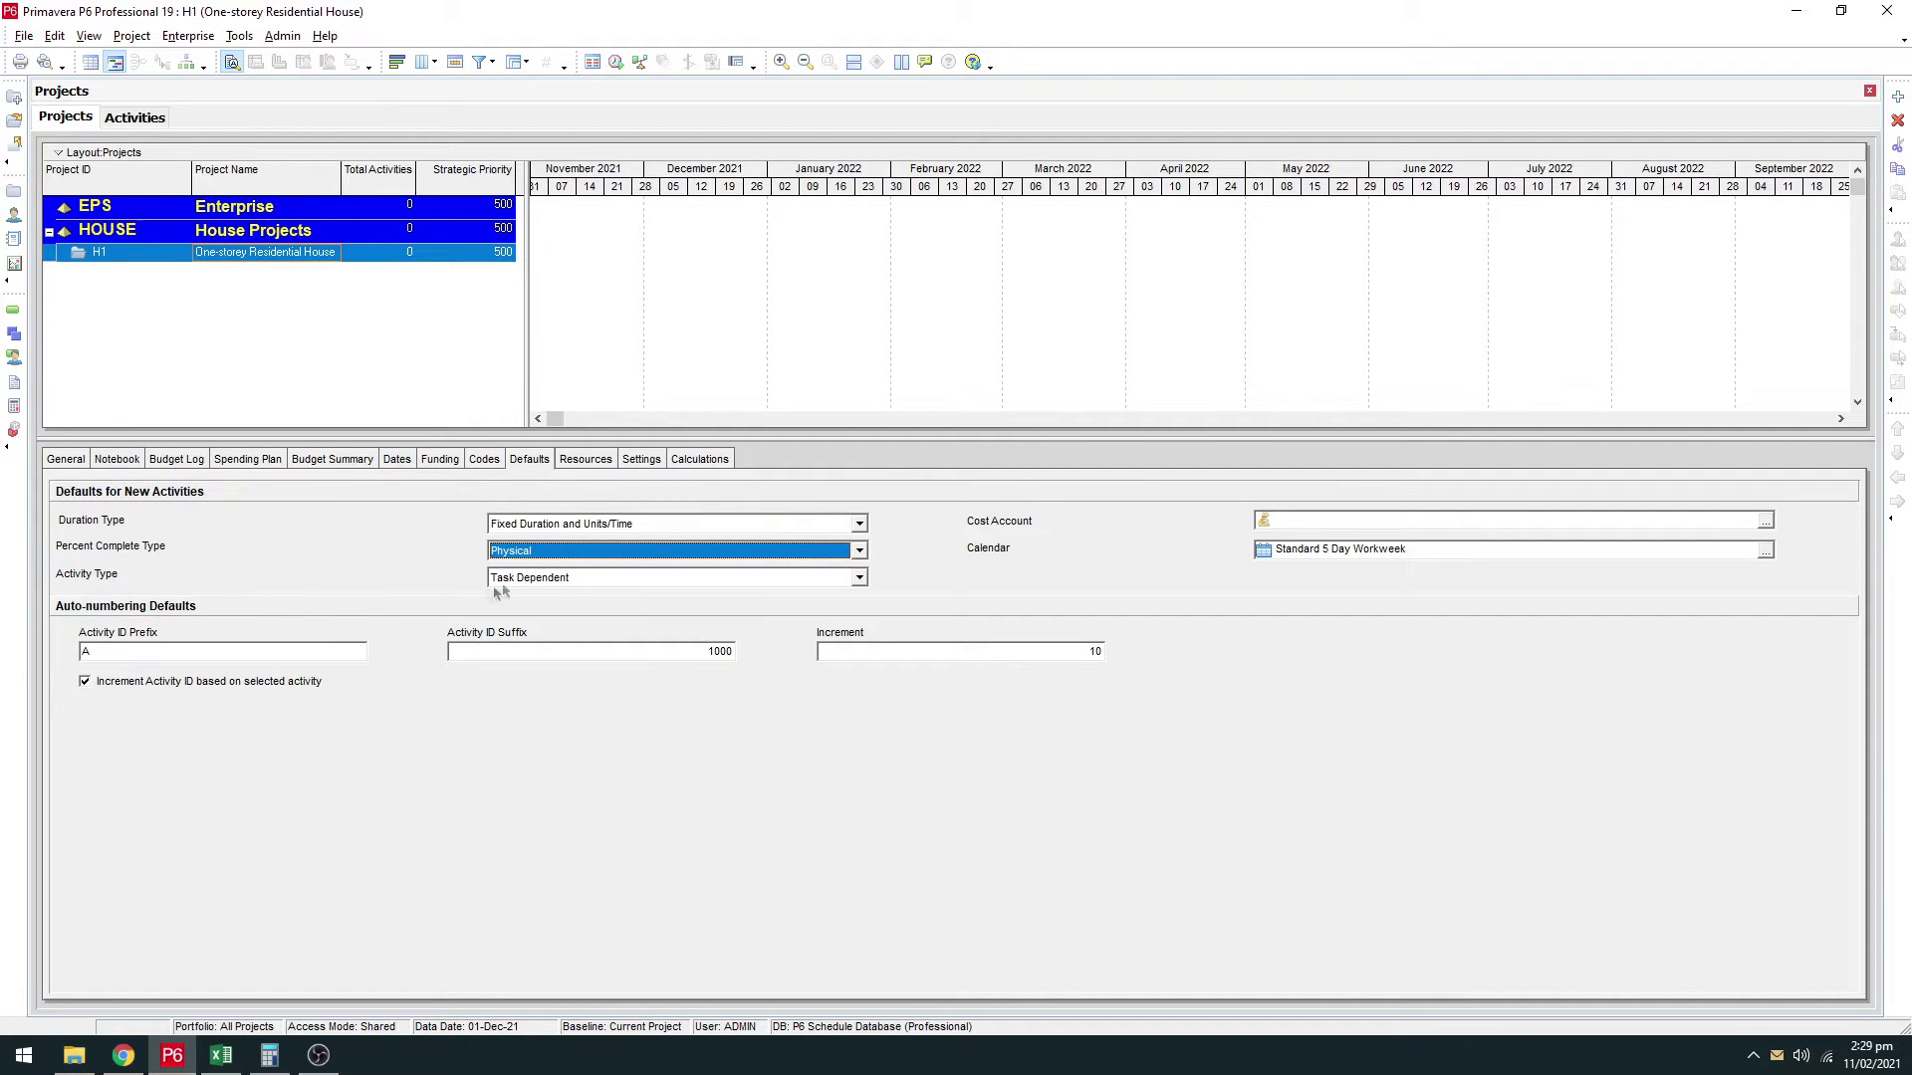
# Step: Keep Task Dependent as the default activity type and Fixed Duration and Units/Time as the default duration type
pyautogui.click(583, 576)
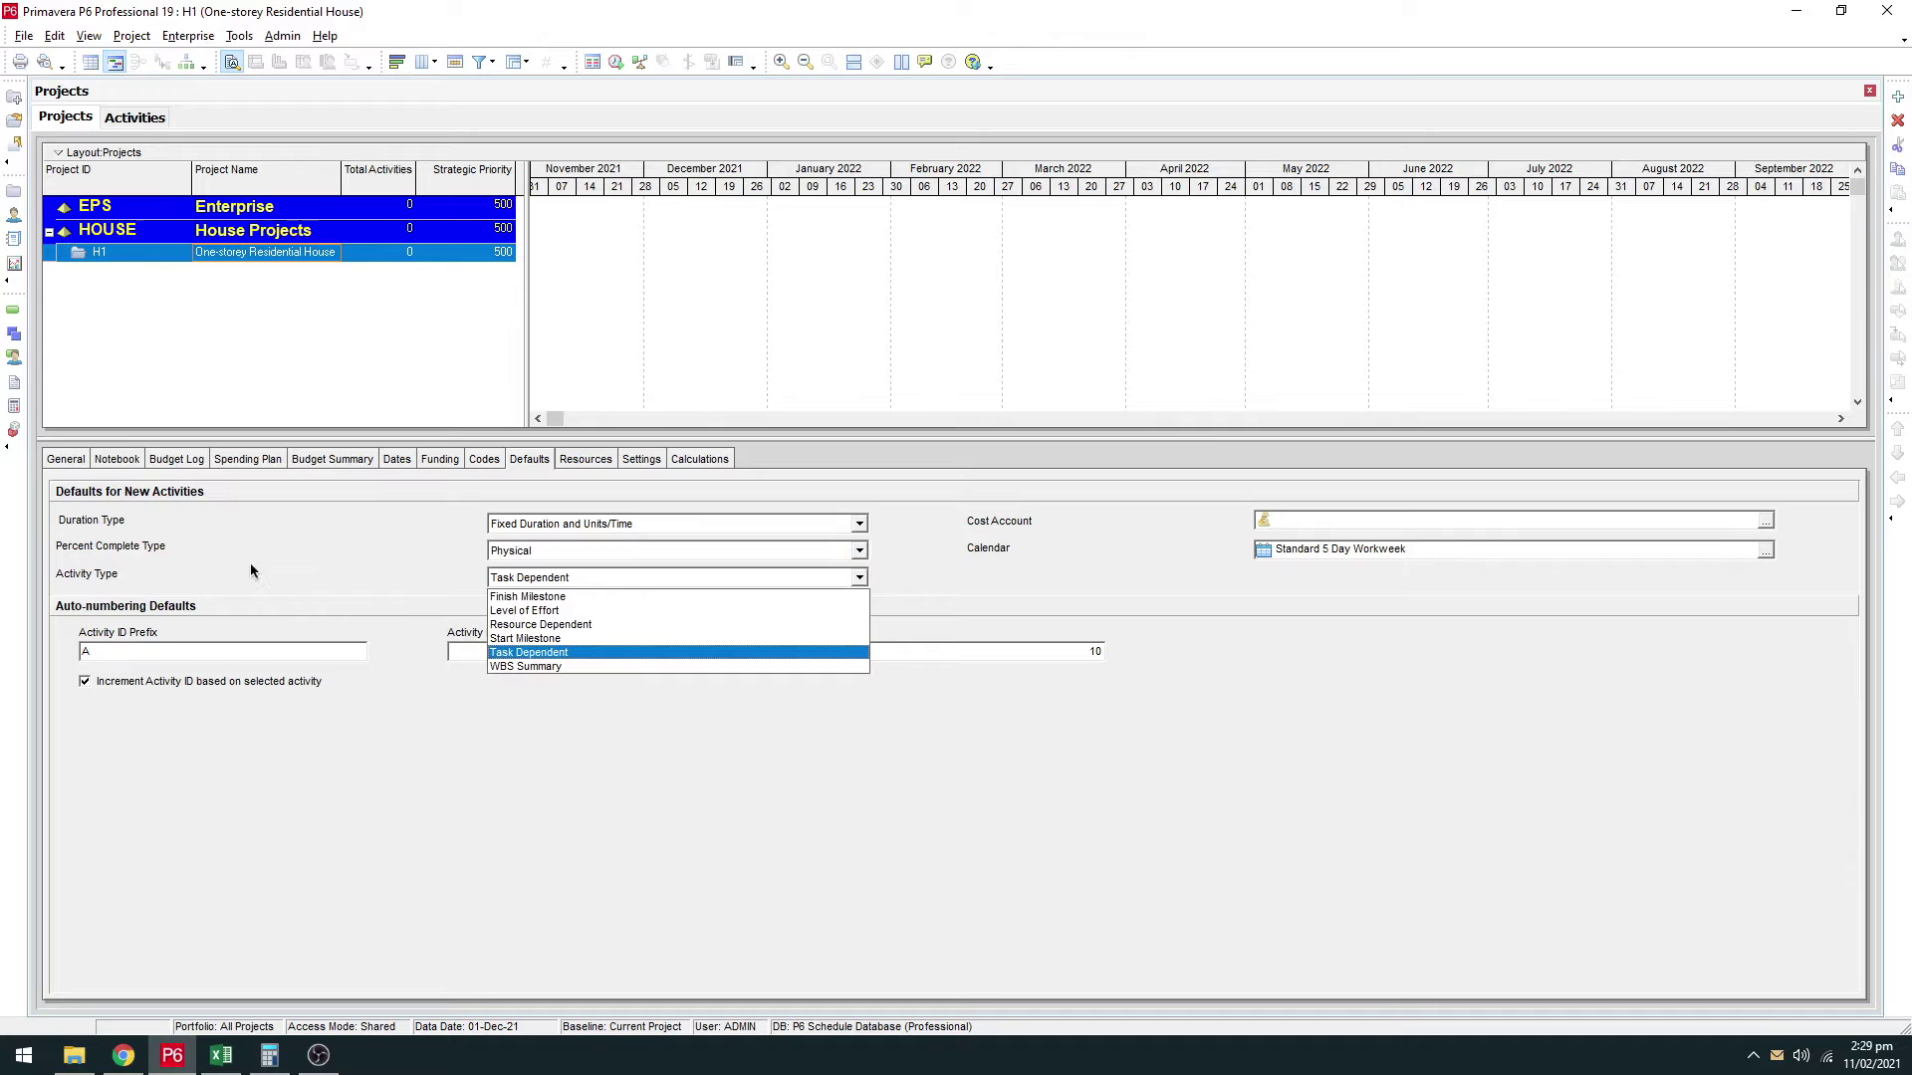
pyautogui.click(529, 655)
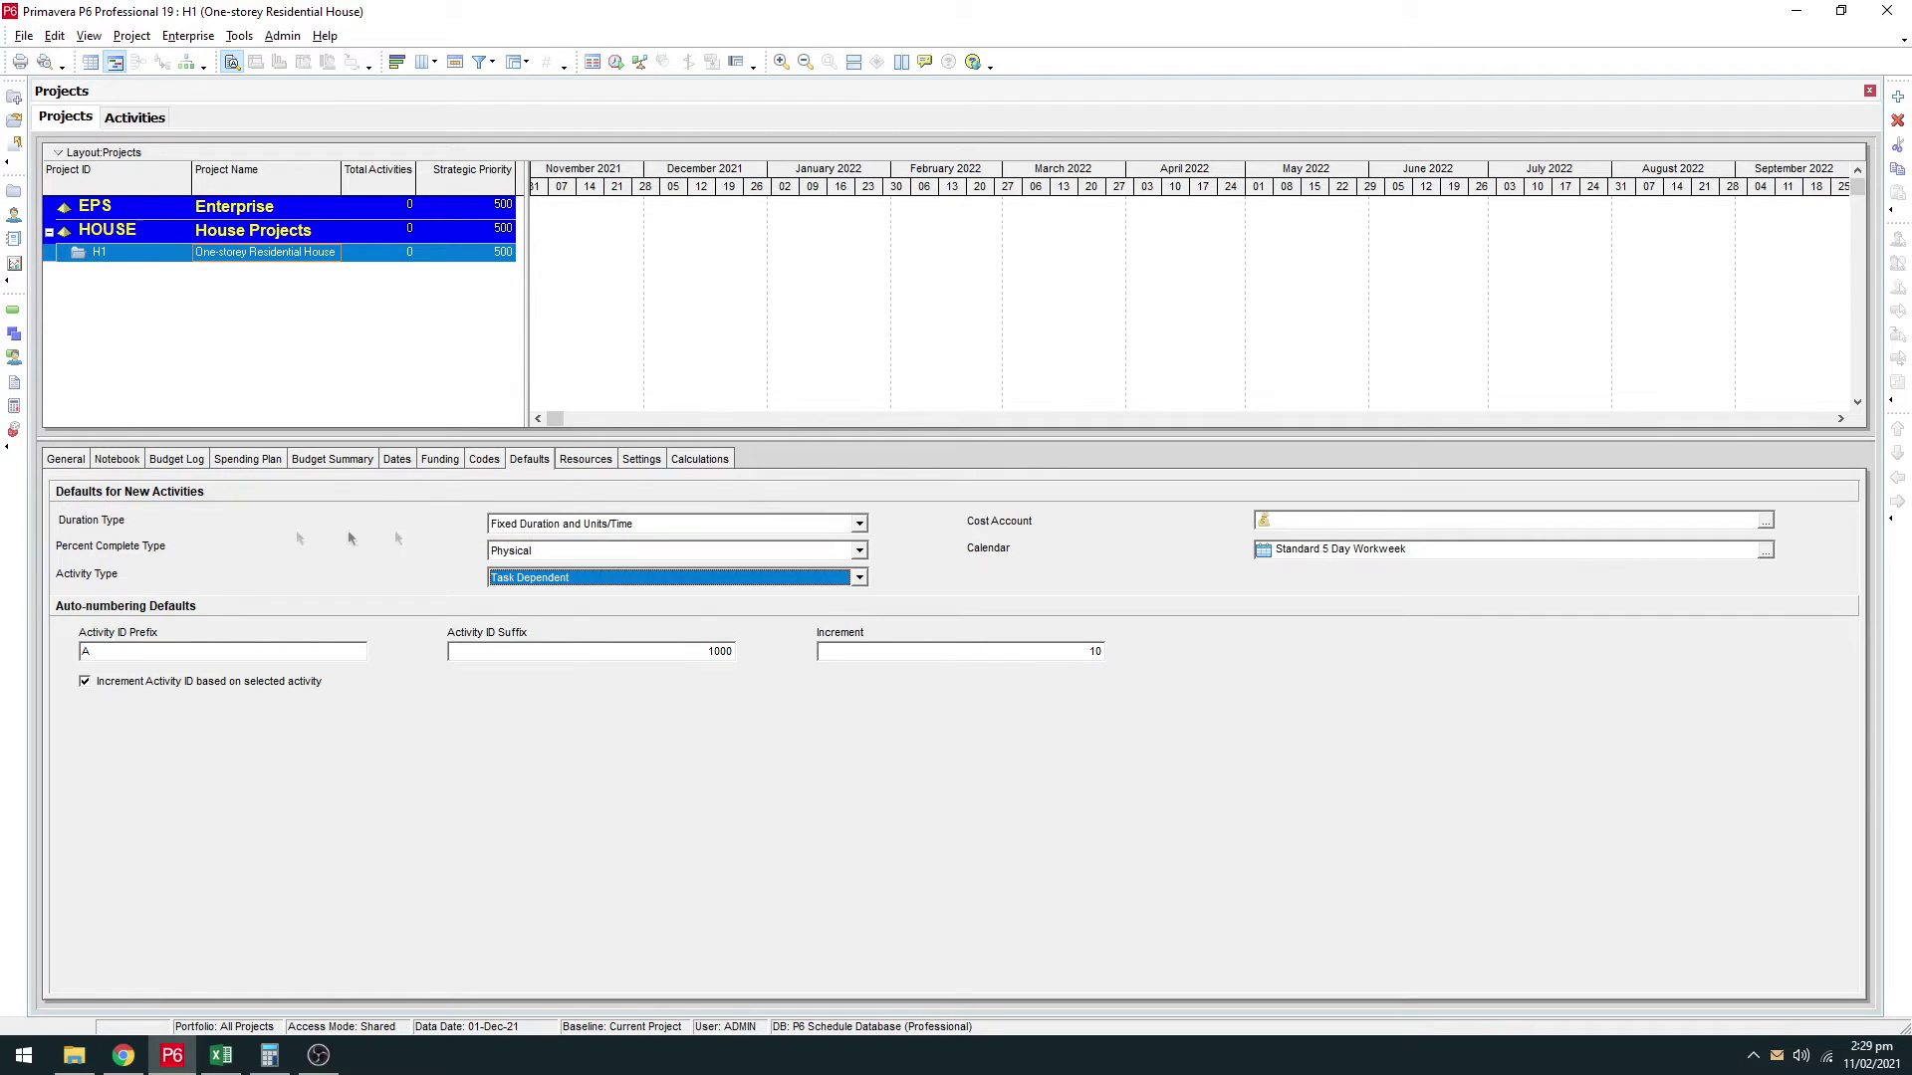
pyautogui.click(530, 526)
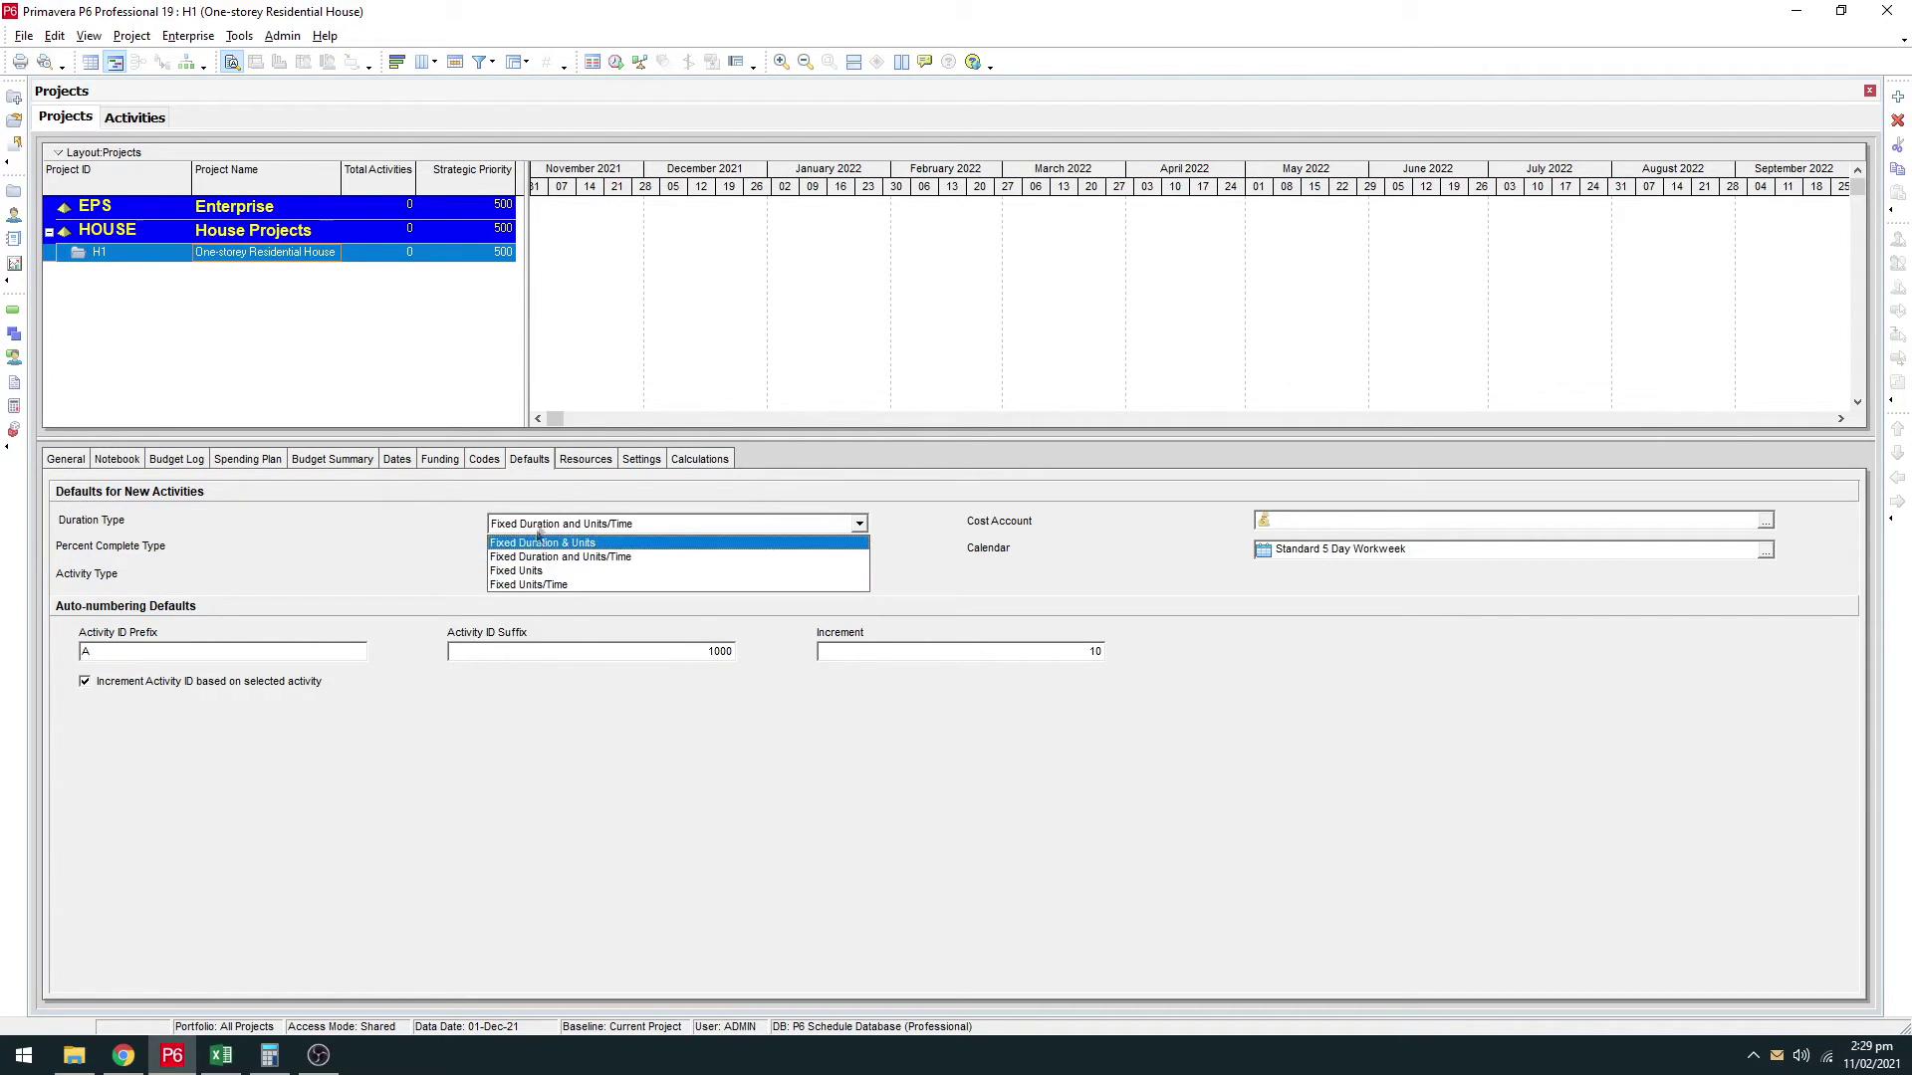
pyautogui.click(541, 524)
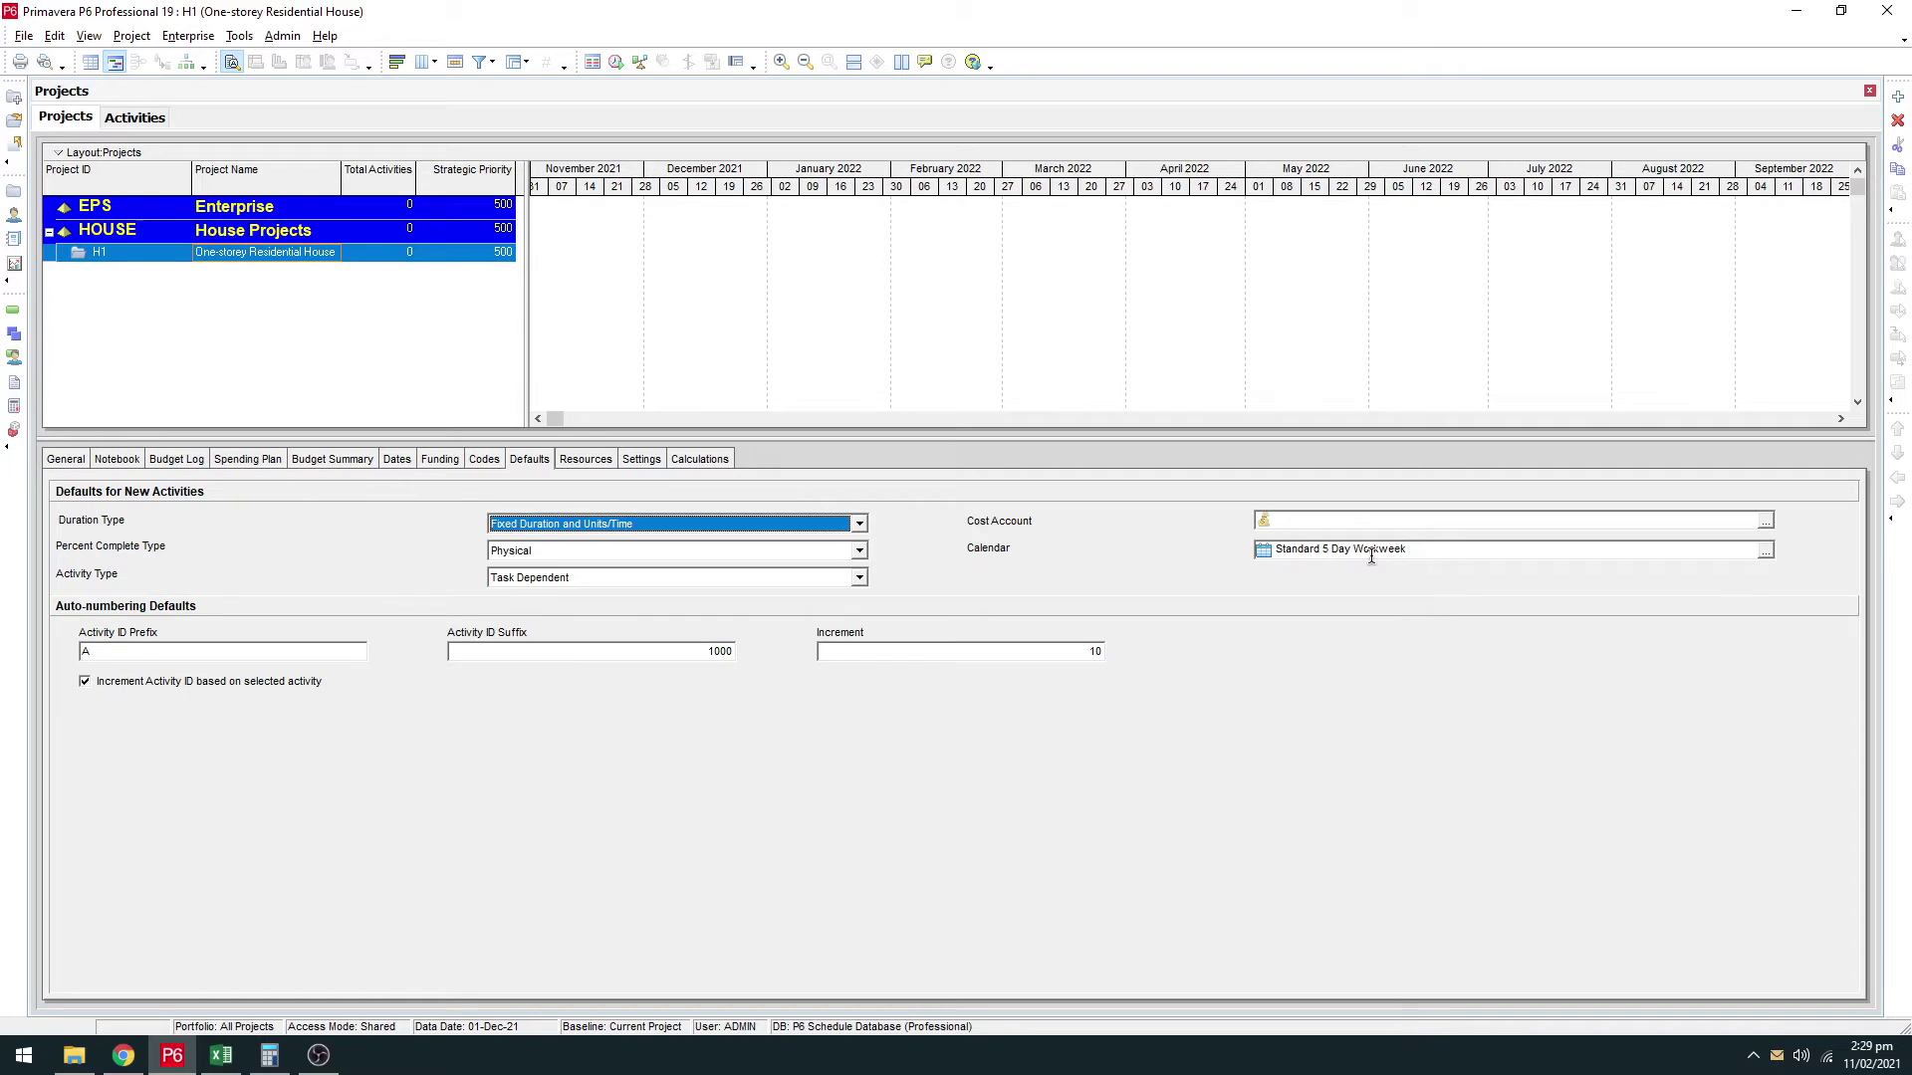
# Step: Browse the global calendars available as the project's default calendar without assigning a different one
pyautogui.click(1765, 550)
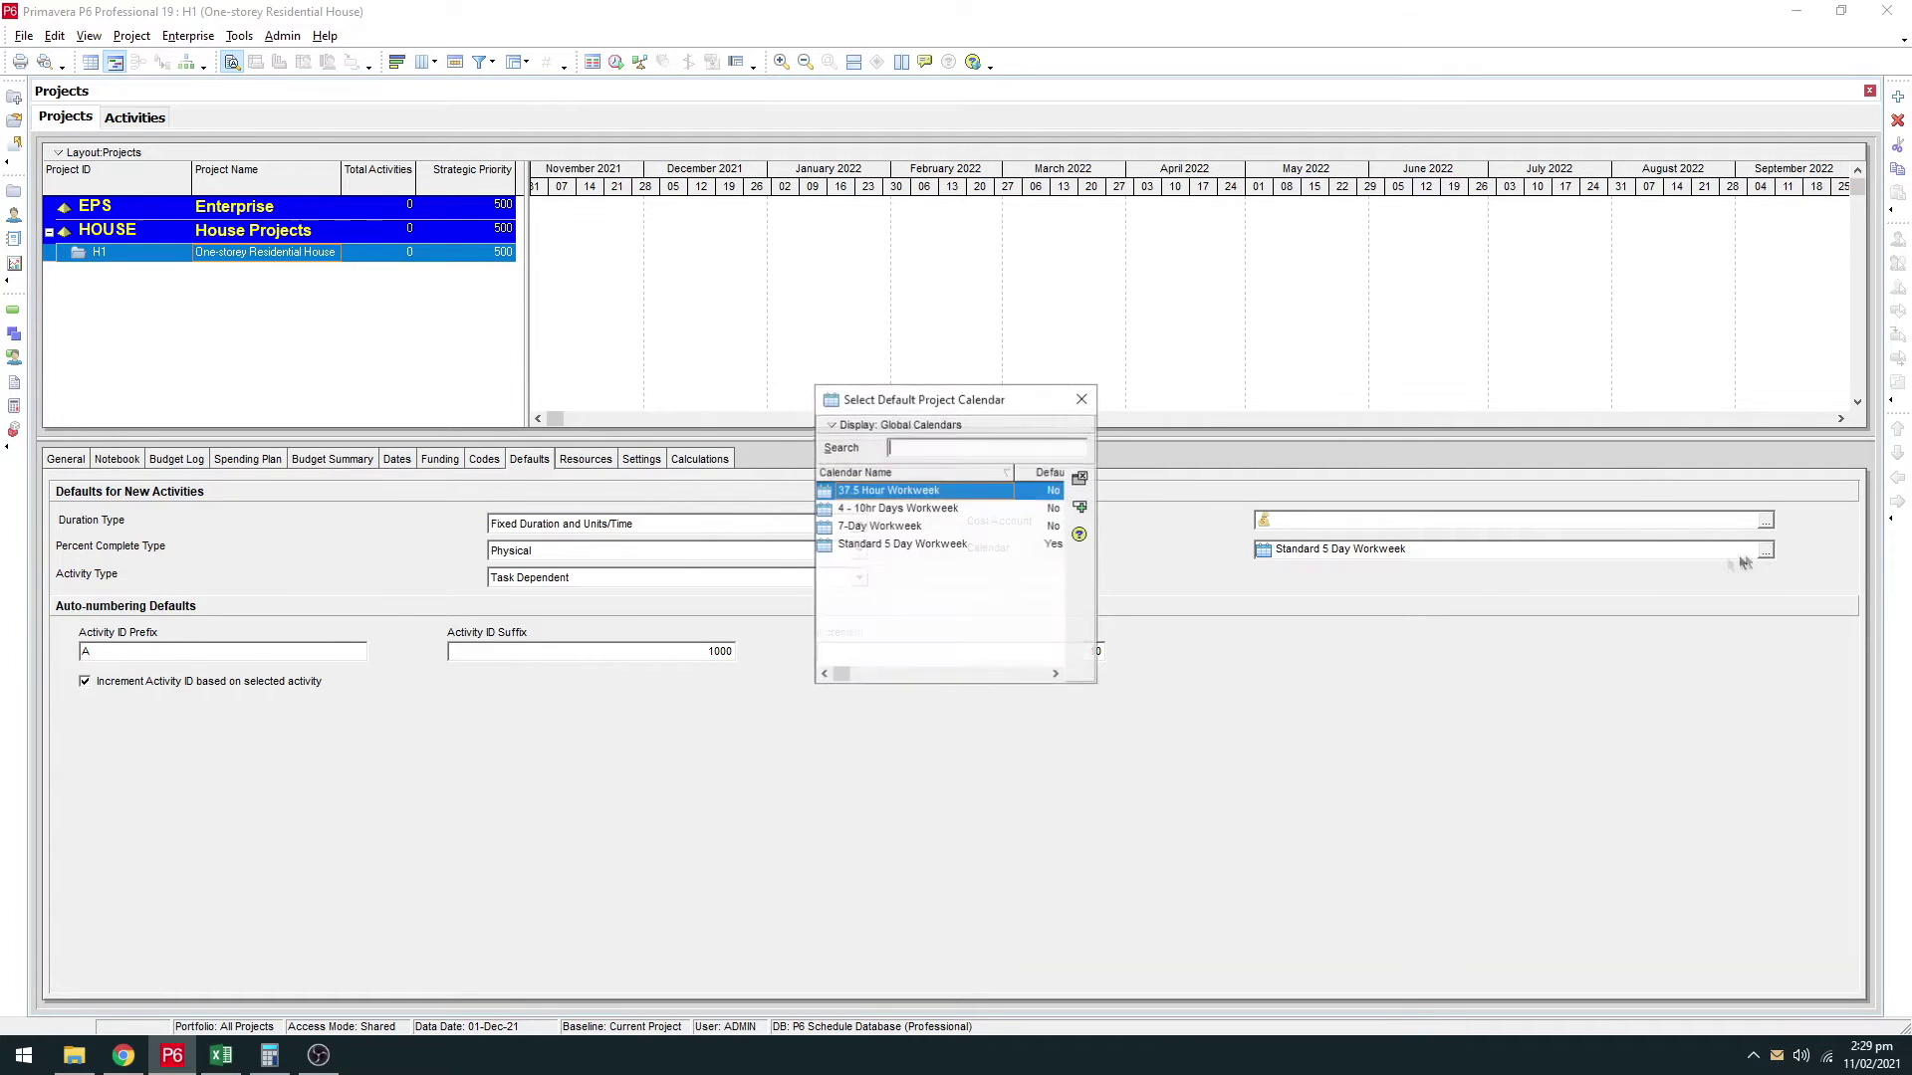
pyautogui.click(878, 508)
pyautogui.click(880, 527)
pyautogui.click(883, 544)
pyautogui.click(886, 527)
pyautogui.click(903, 510)
pyautogui.click(915, 492)
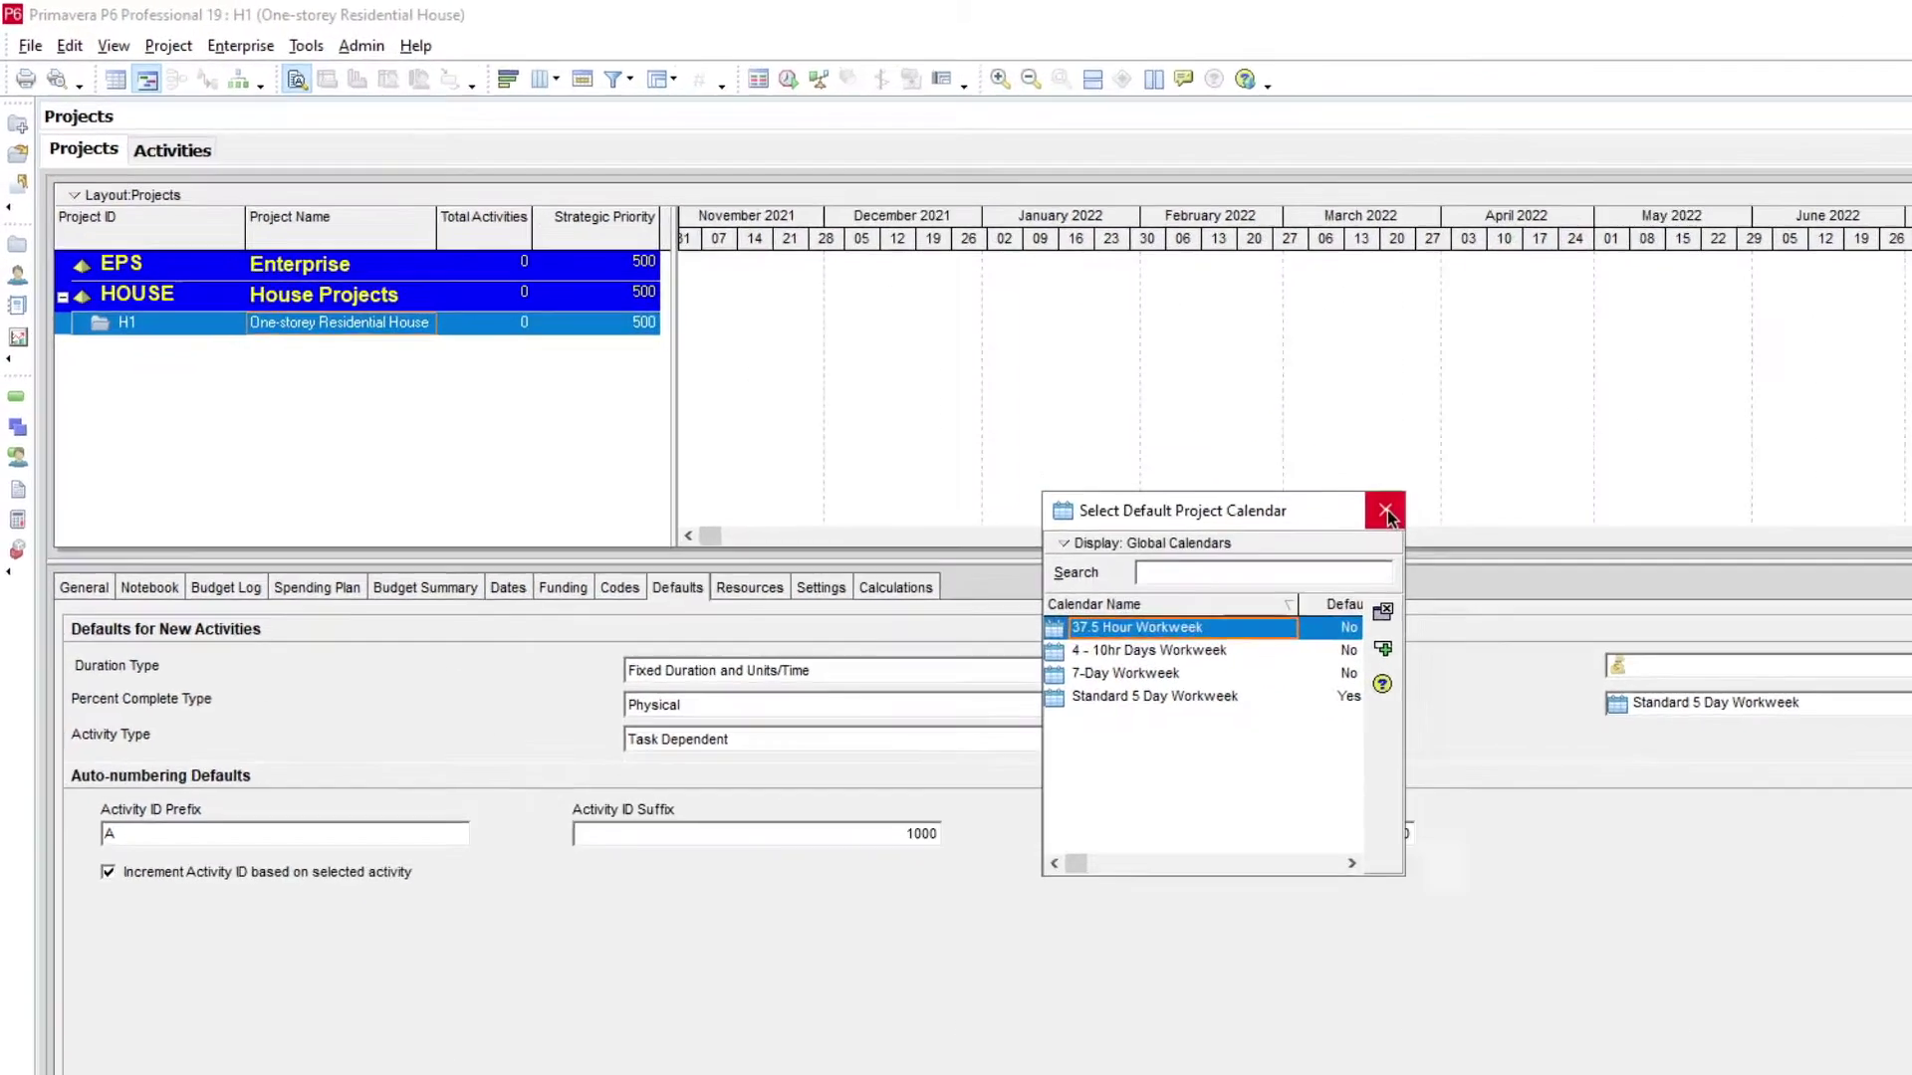
pyautogui.click(1084, 400)
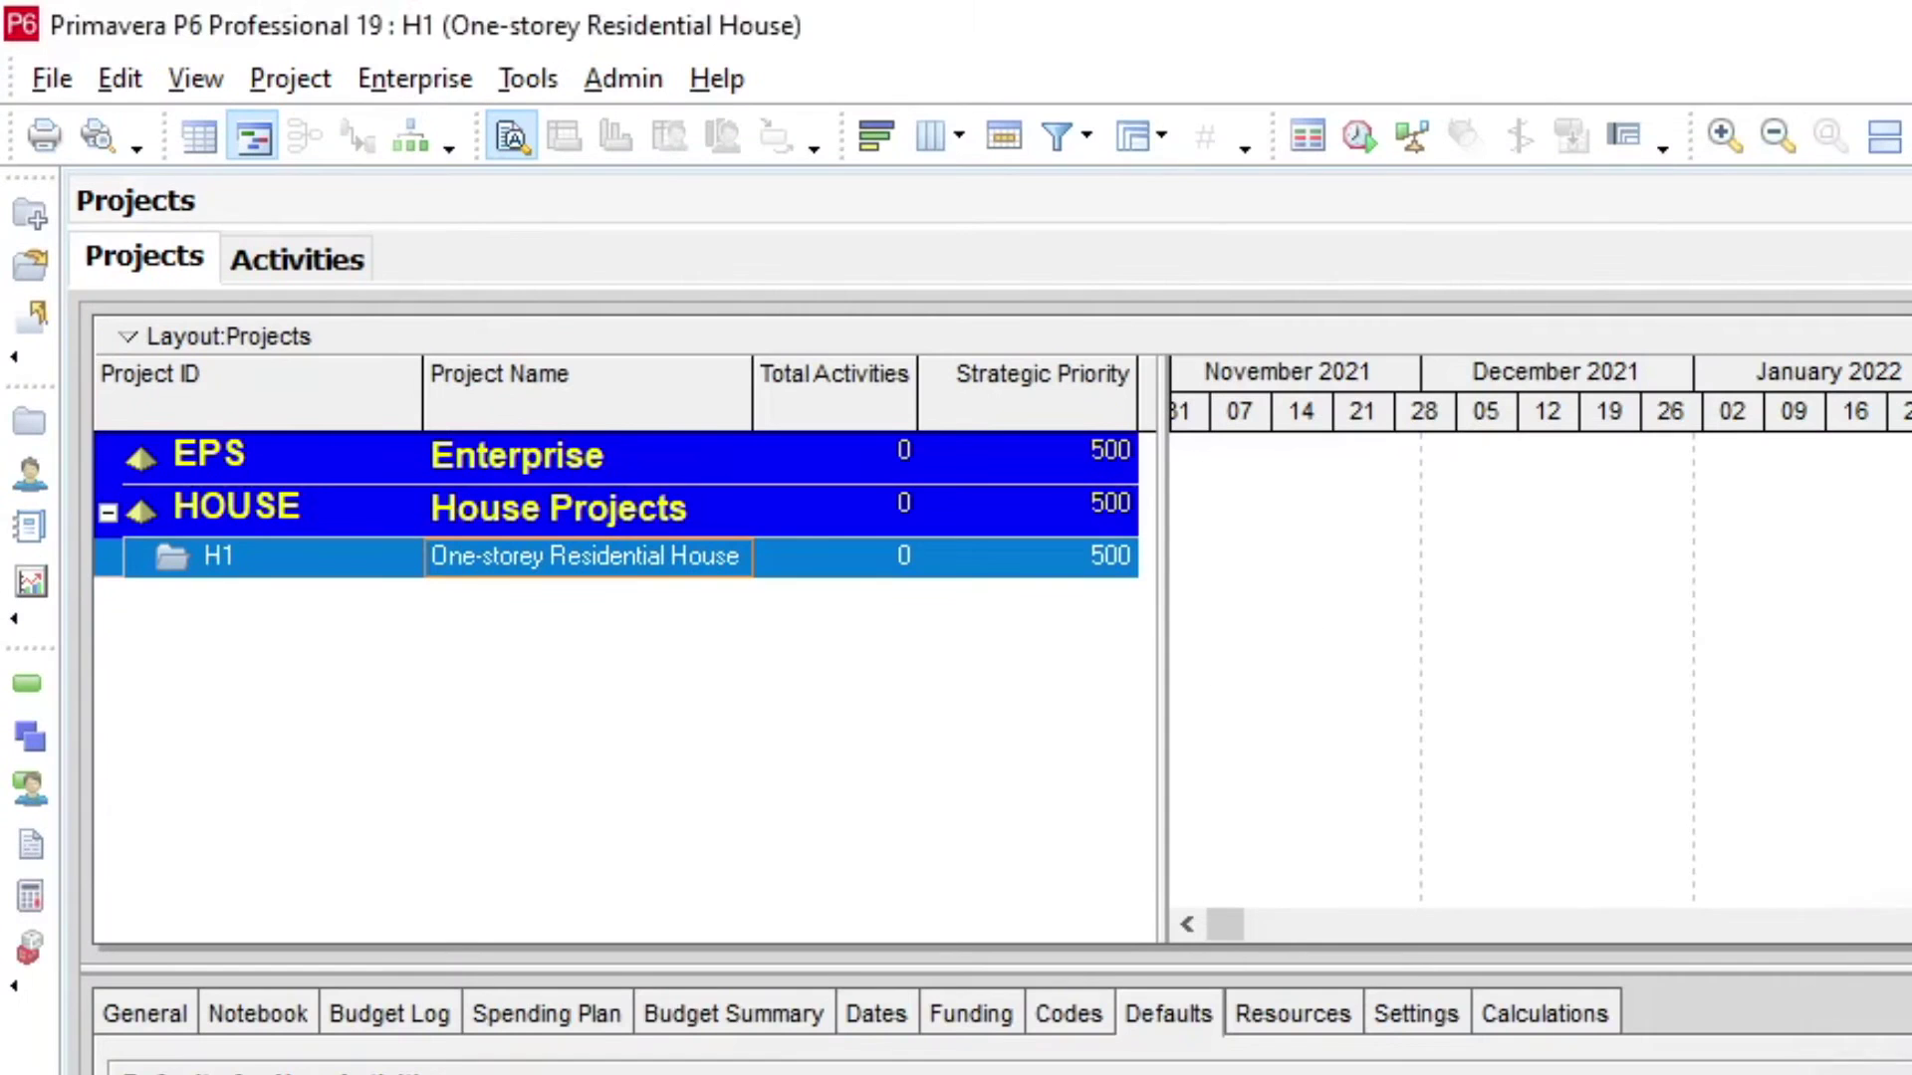
# Step: Add a new project-level calendar copied from the global 7-Day Workweek calendar
pyautogui.click(415, 78)
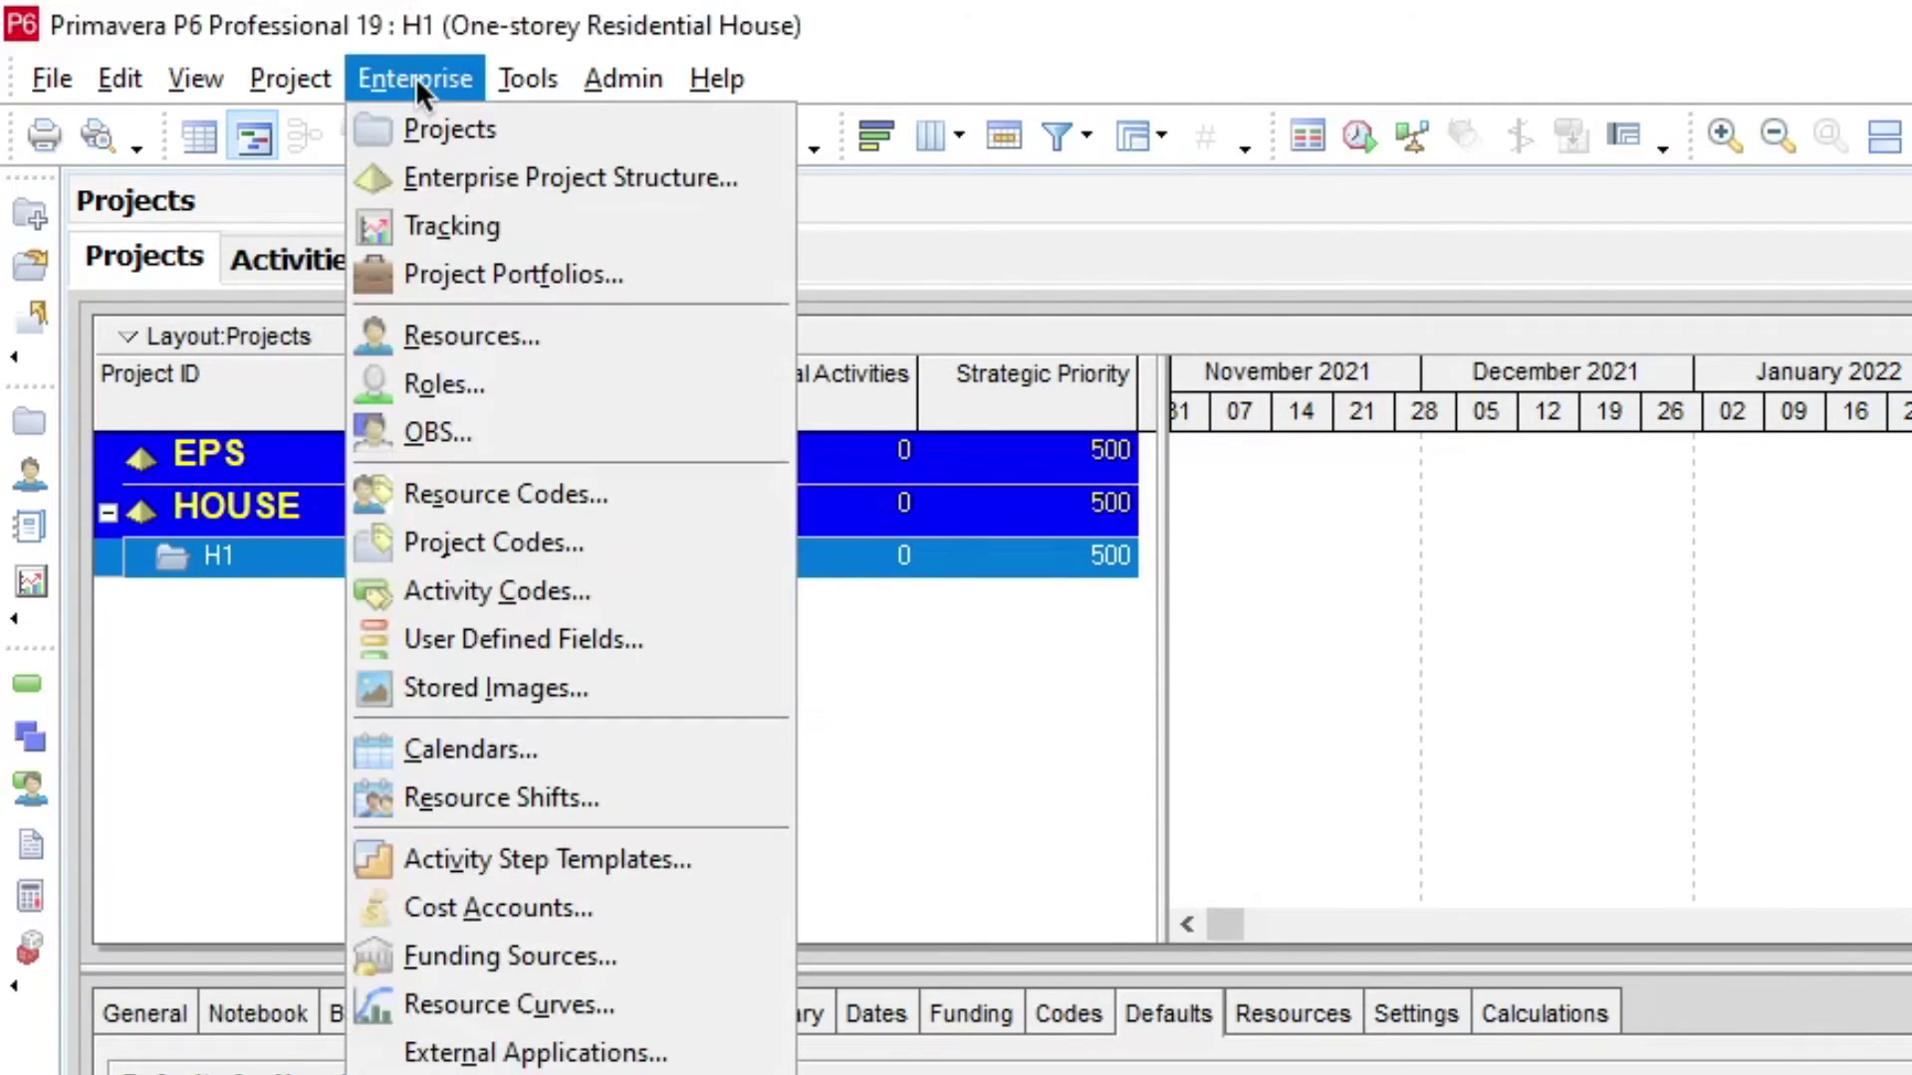
pyautogui.click(524, 755)
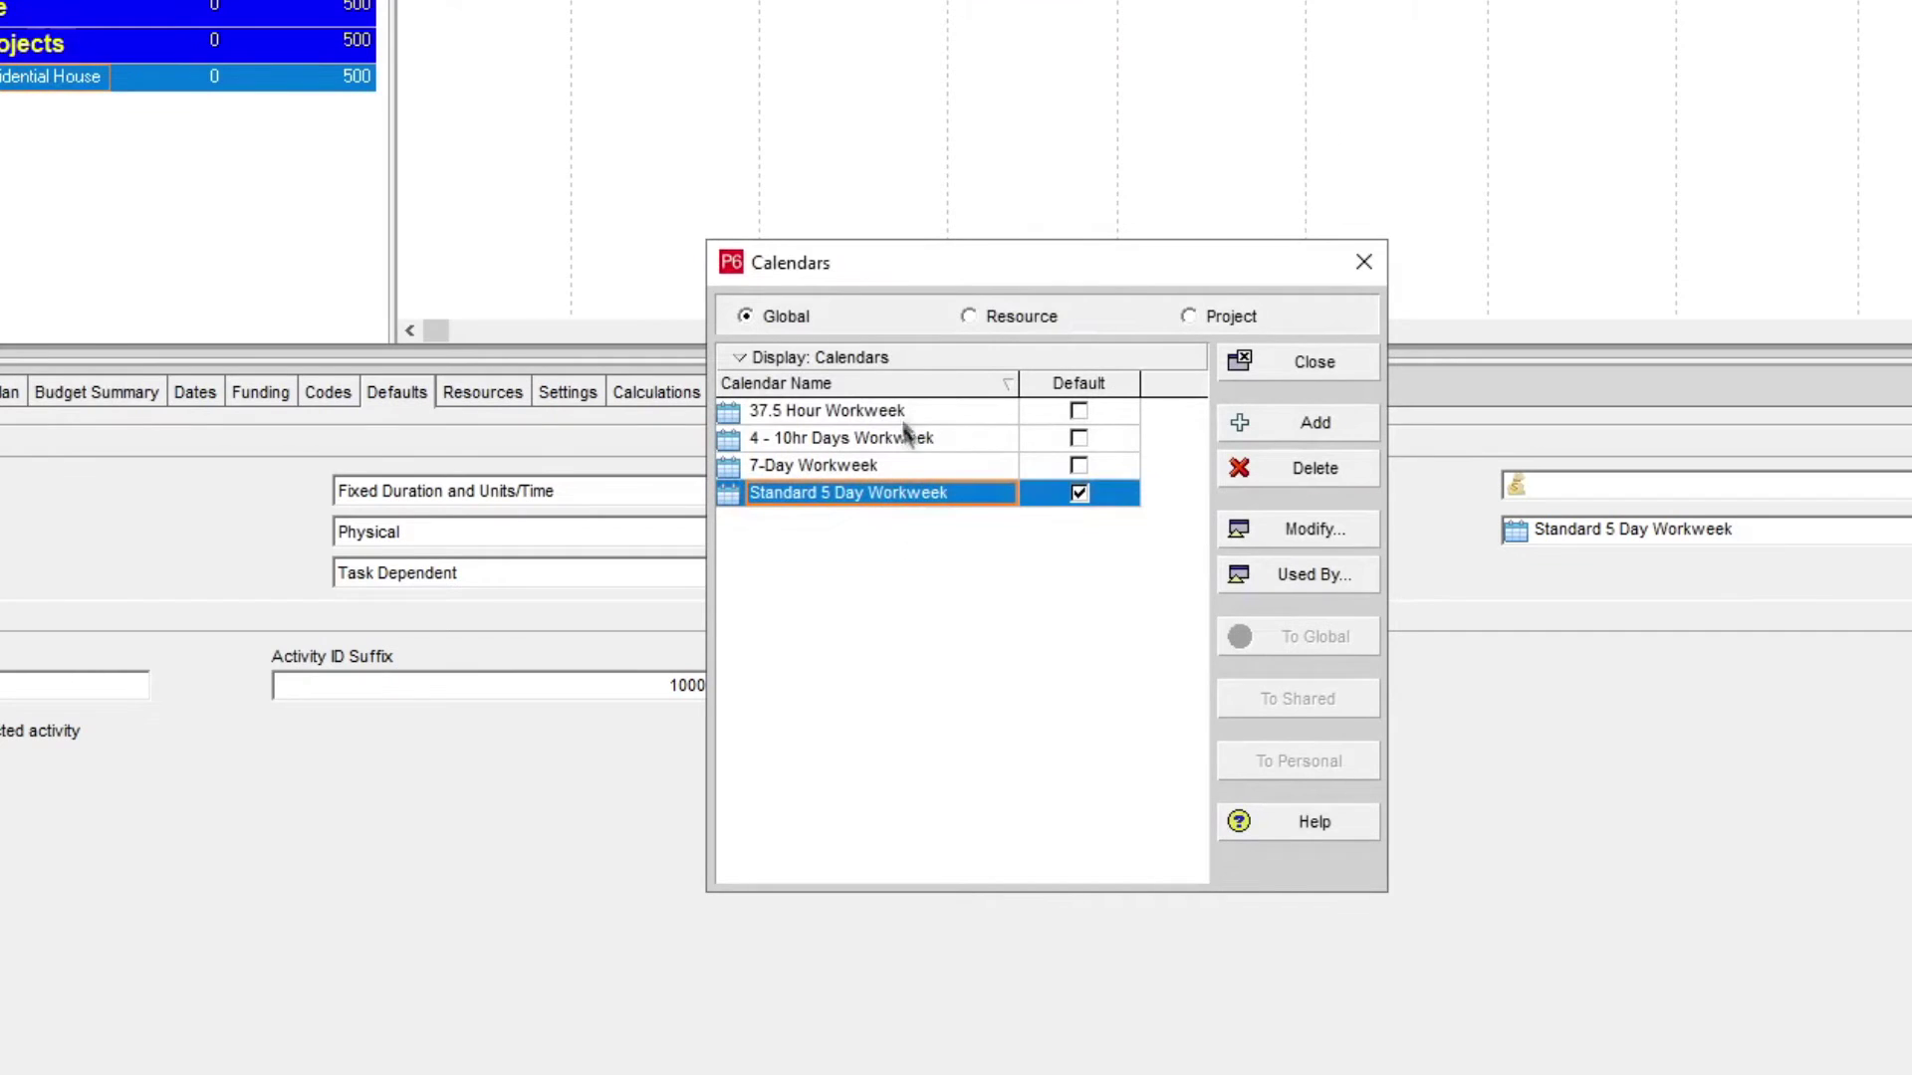
pyautogui.click(1201, 315)
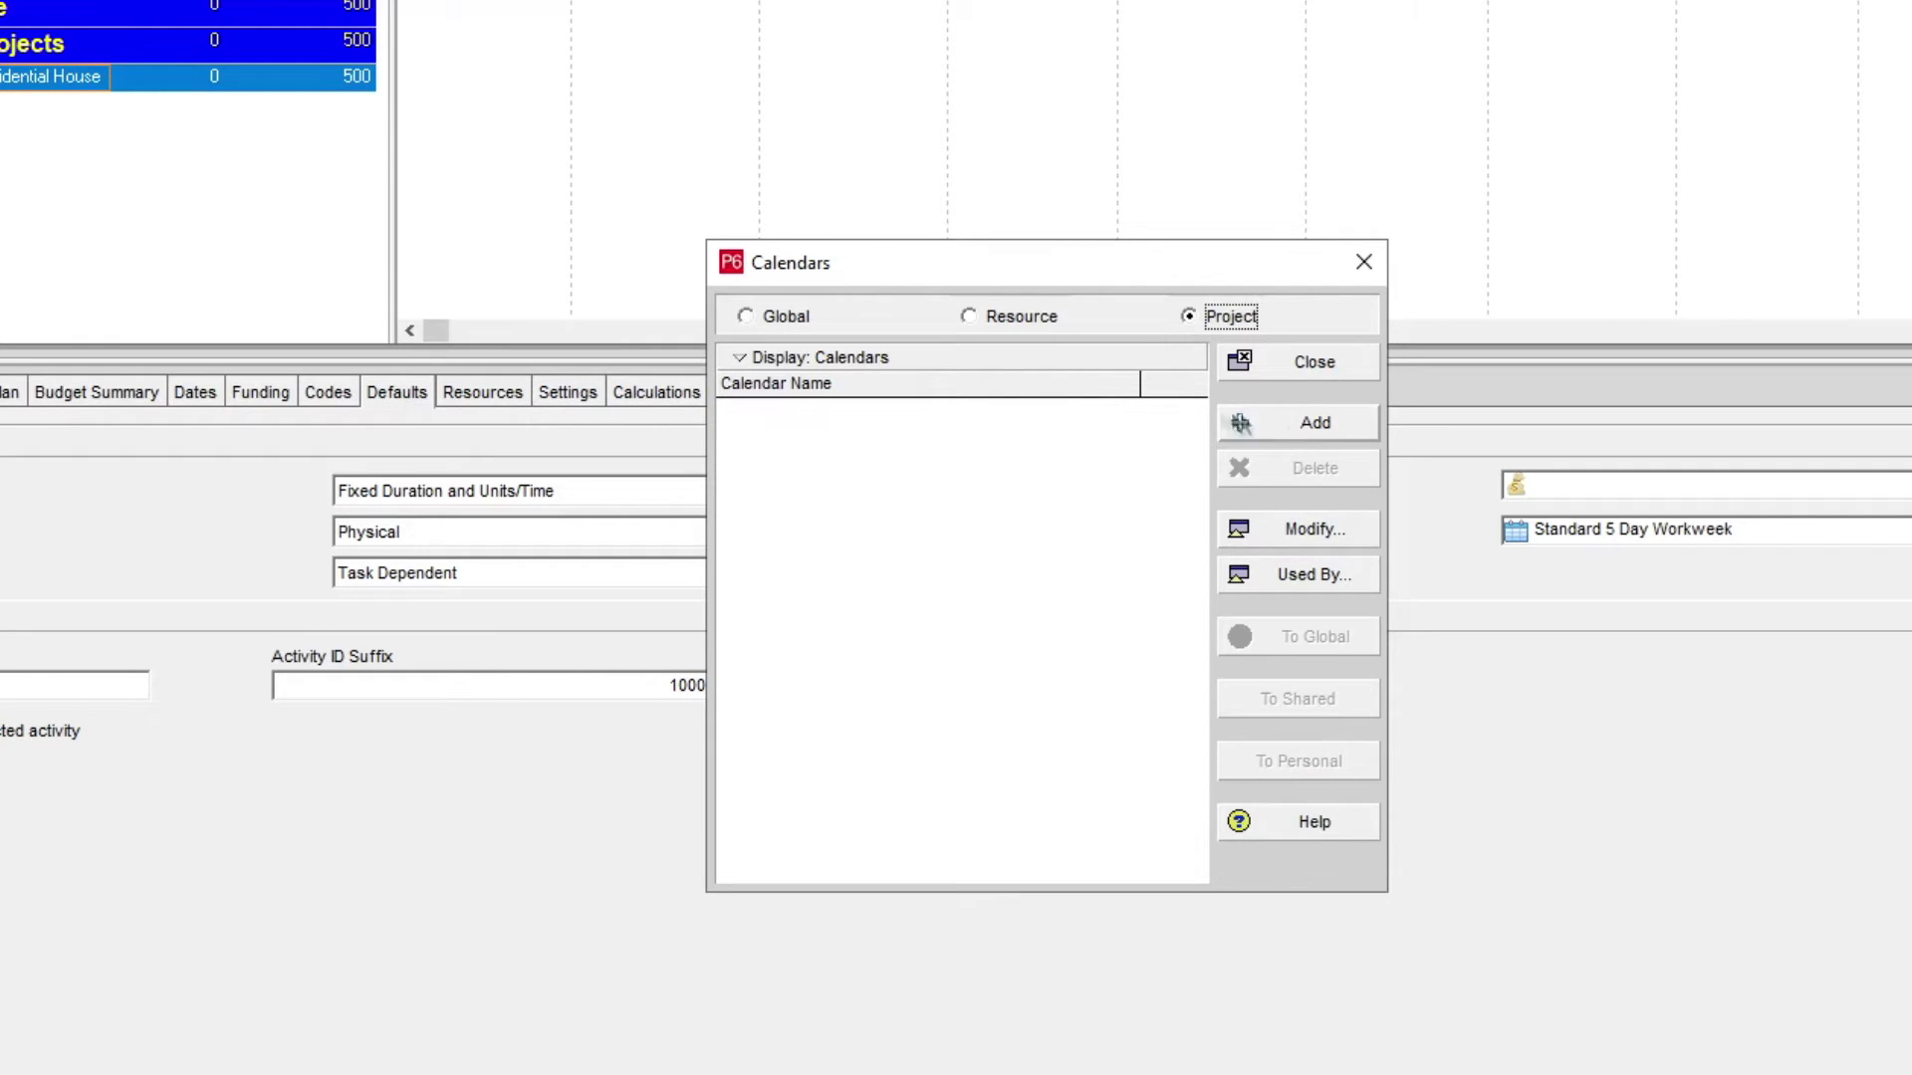
pyautogui.click(1313, 428)
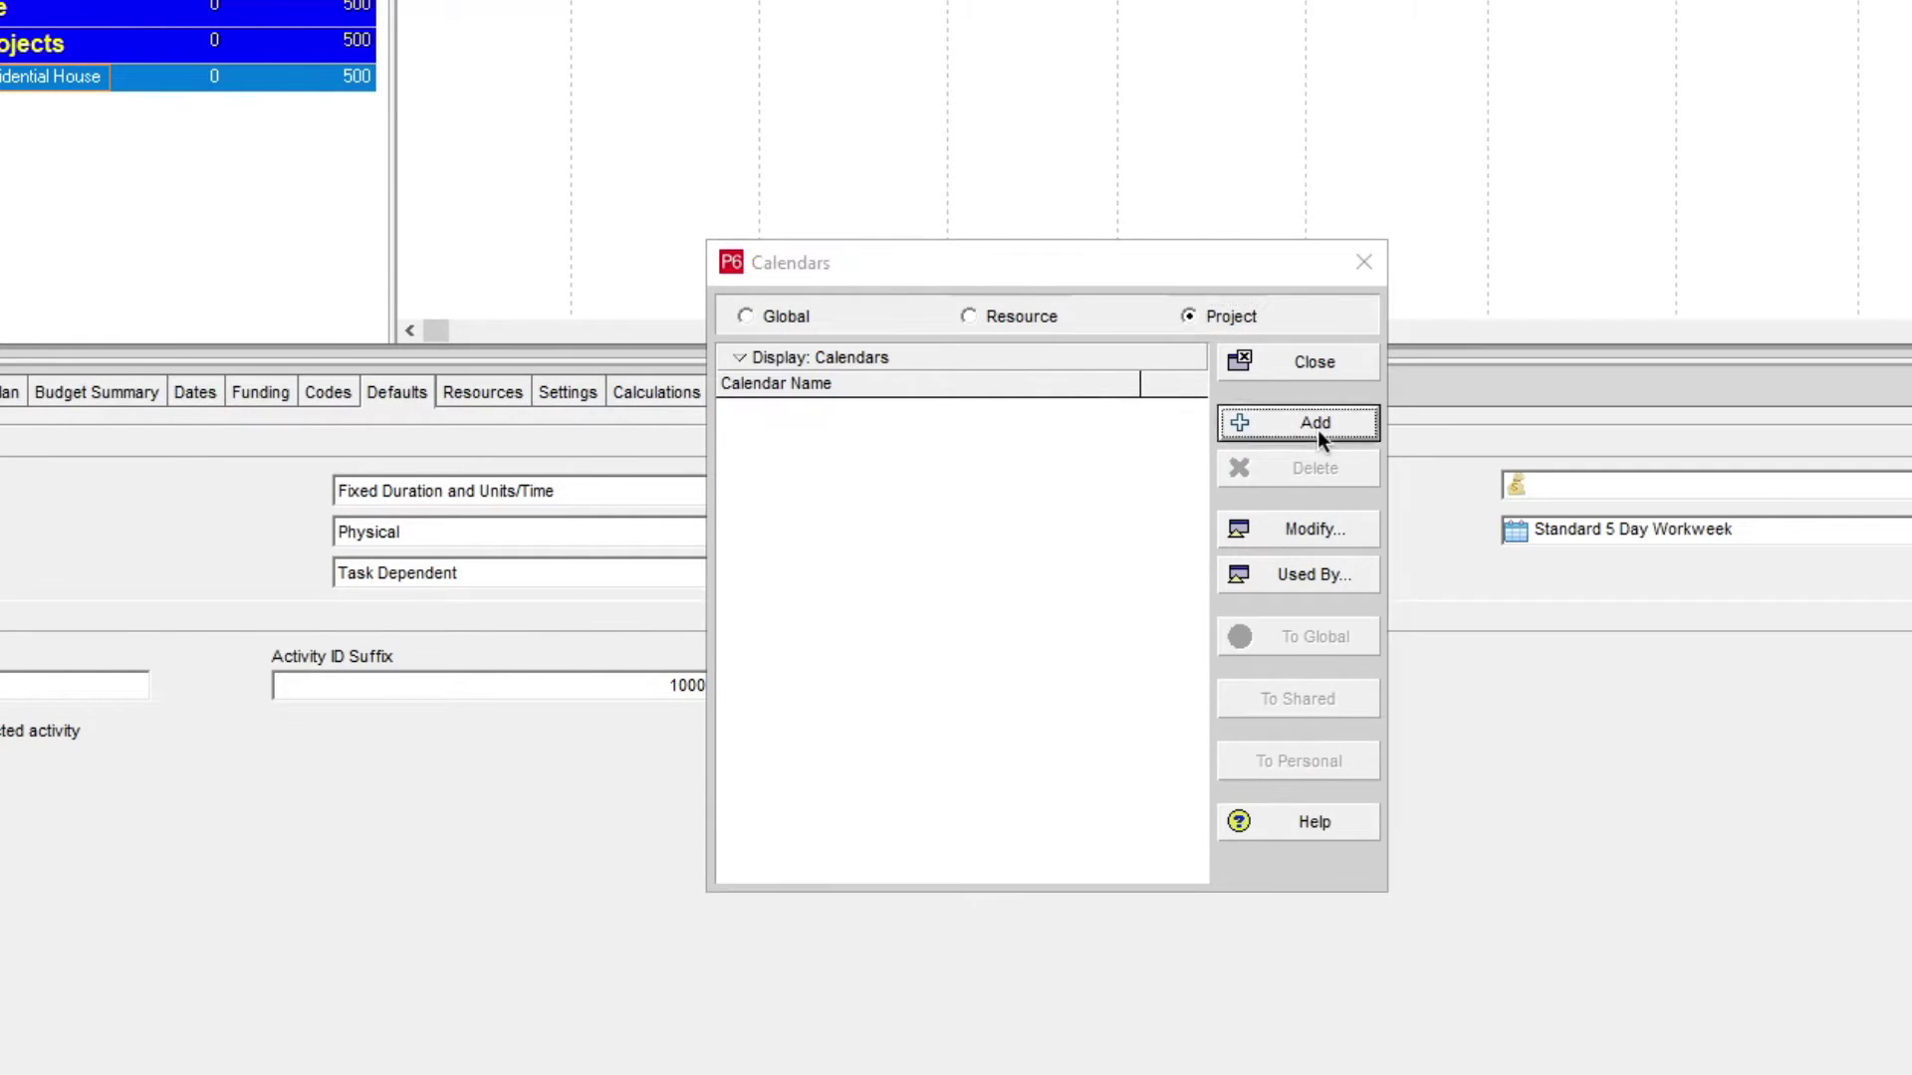
pyautogui.click(279, 439)
pyautogui.click(287, 412)
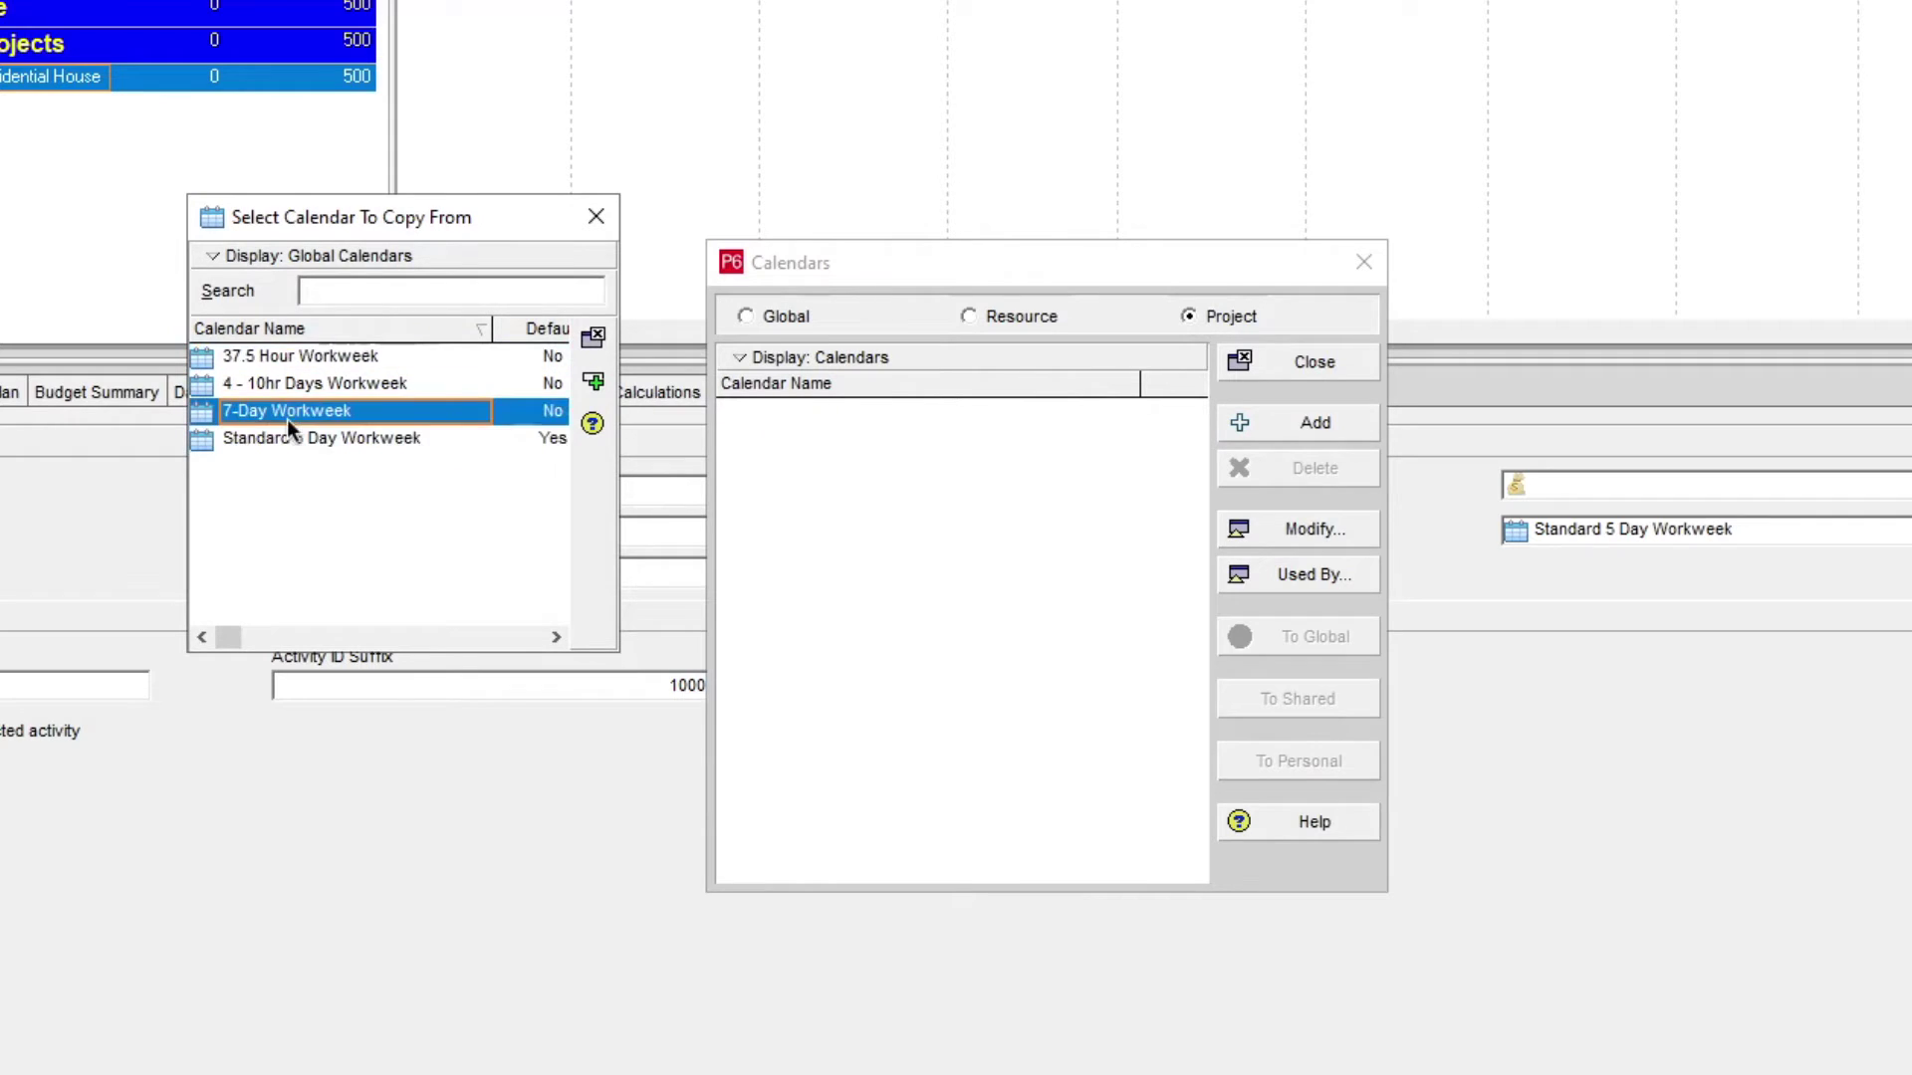
pyautogui.click(308, 388)
pyautogui.press('Up')
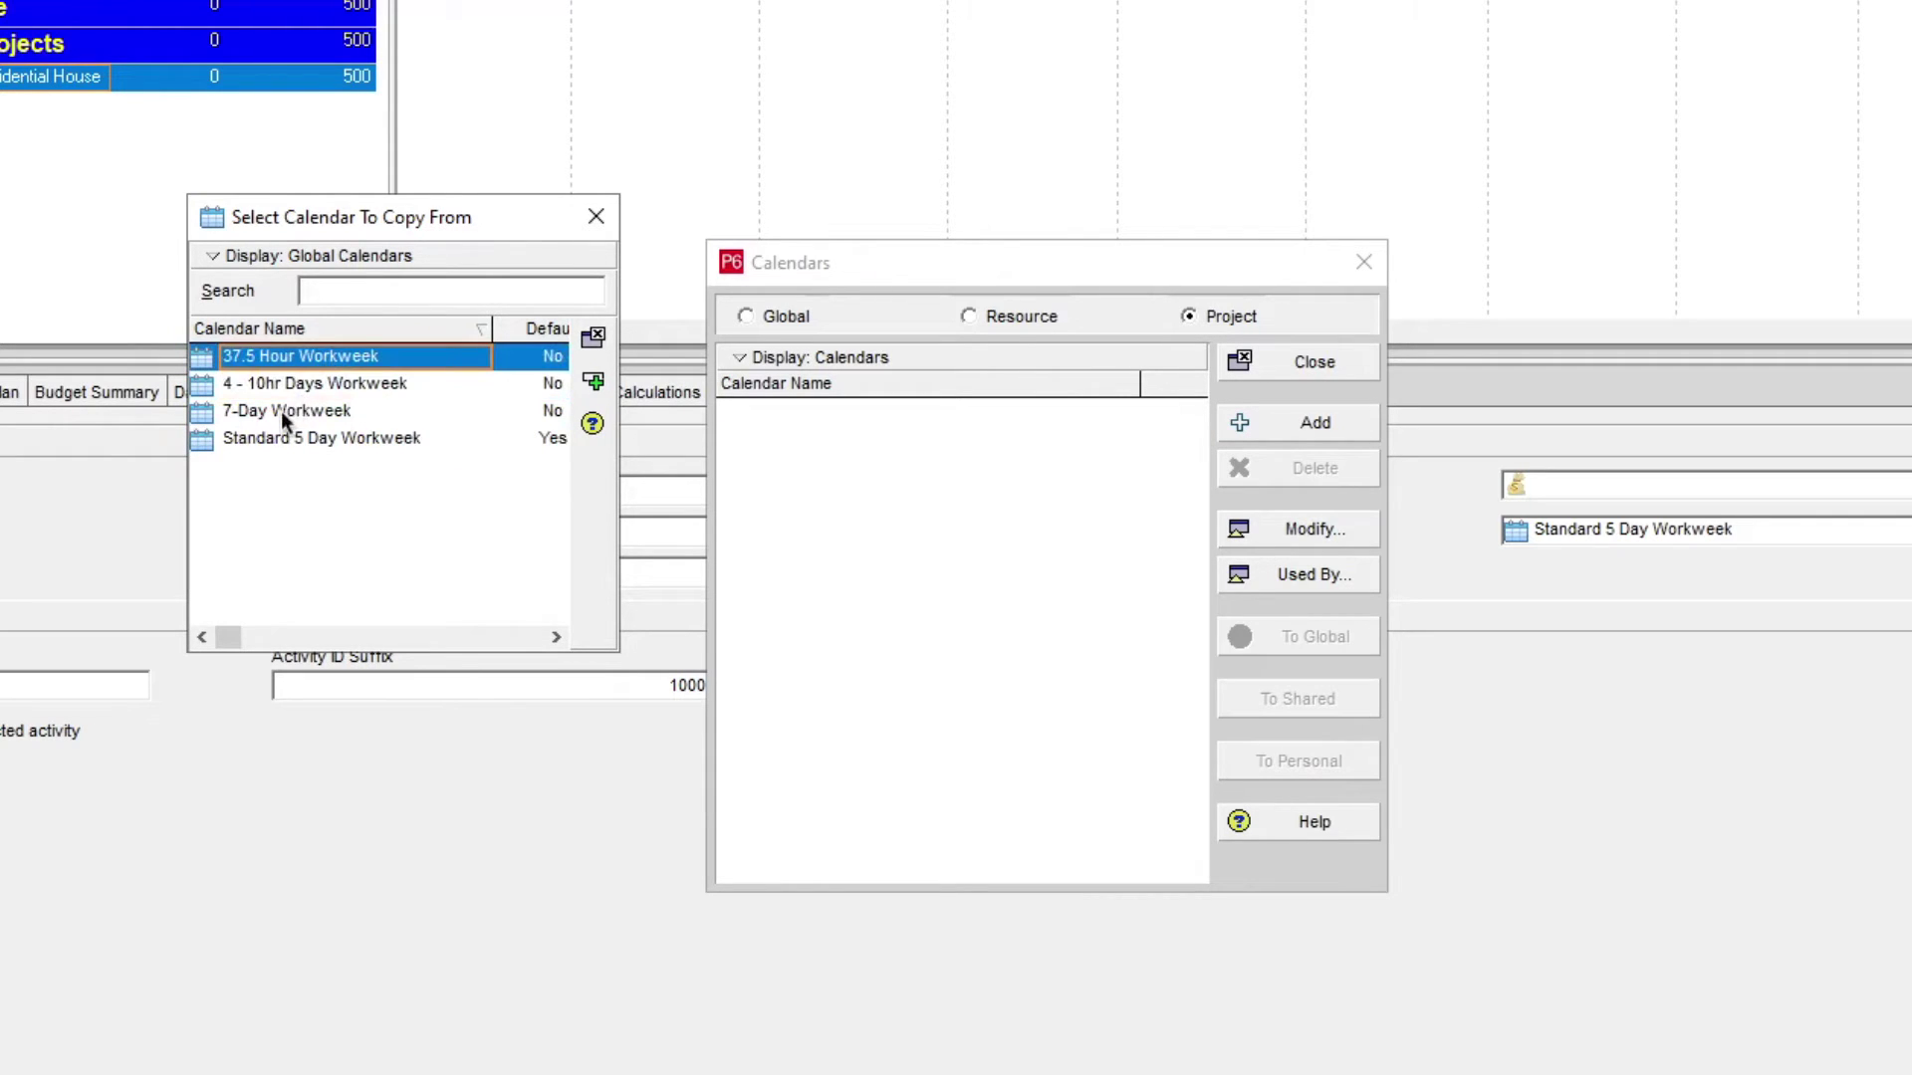
pyautogui.click(341, 410)
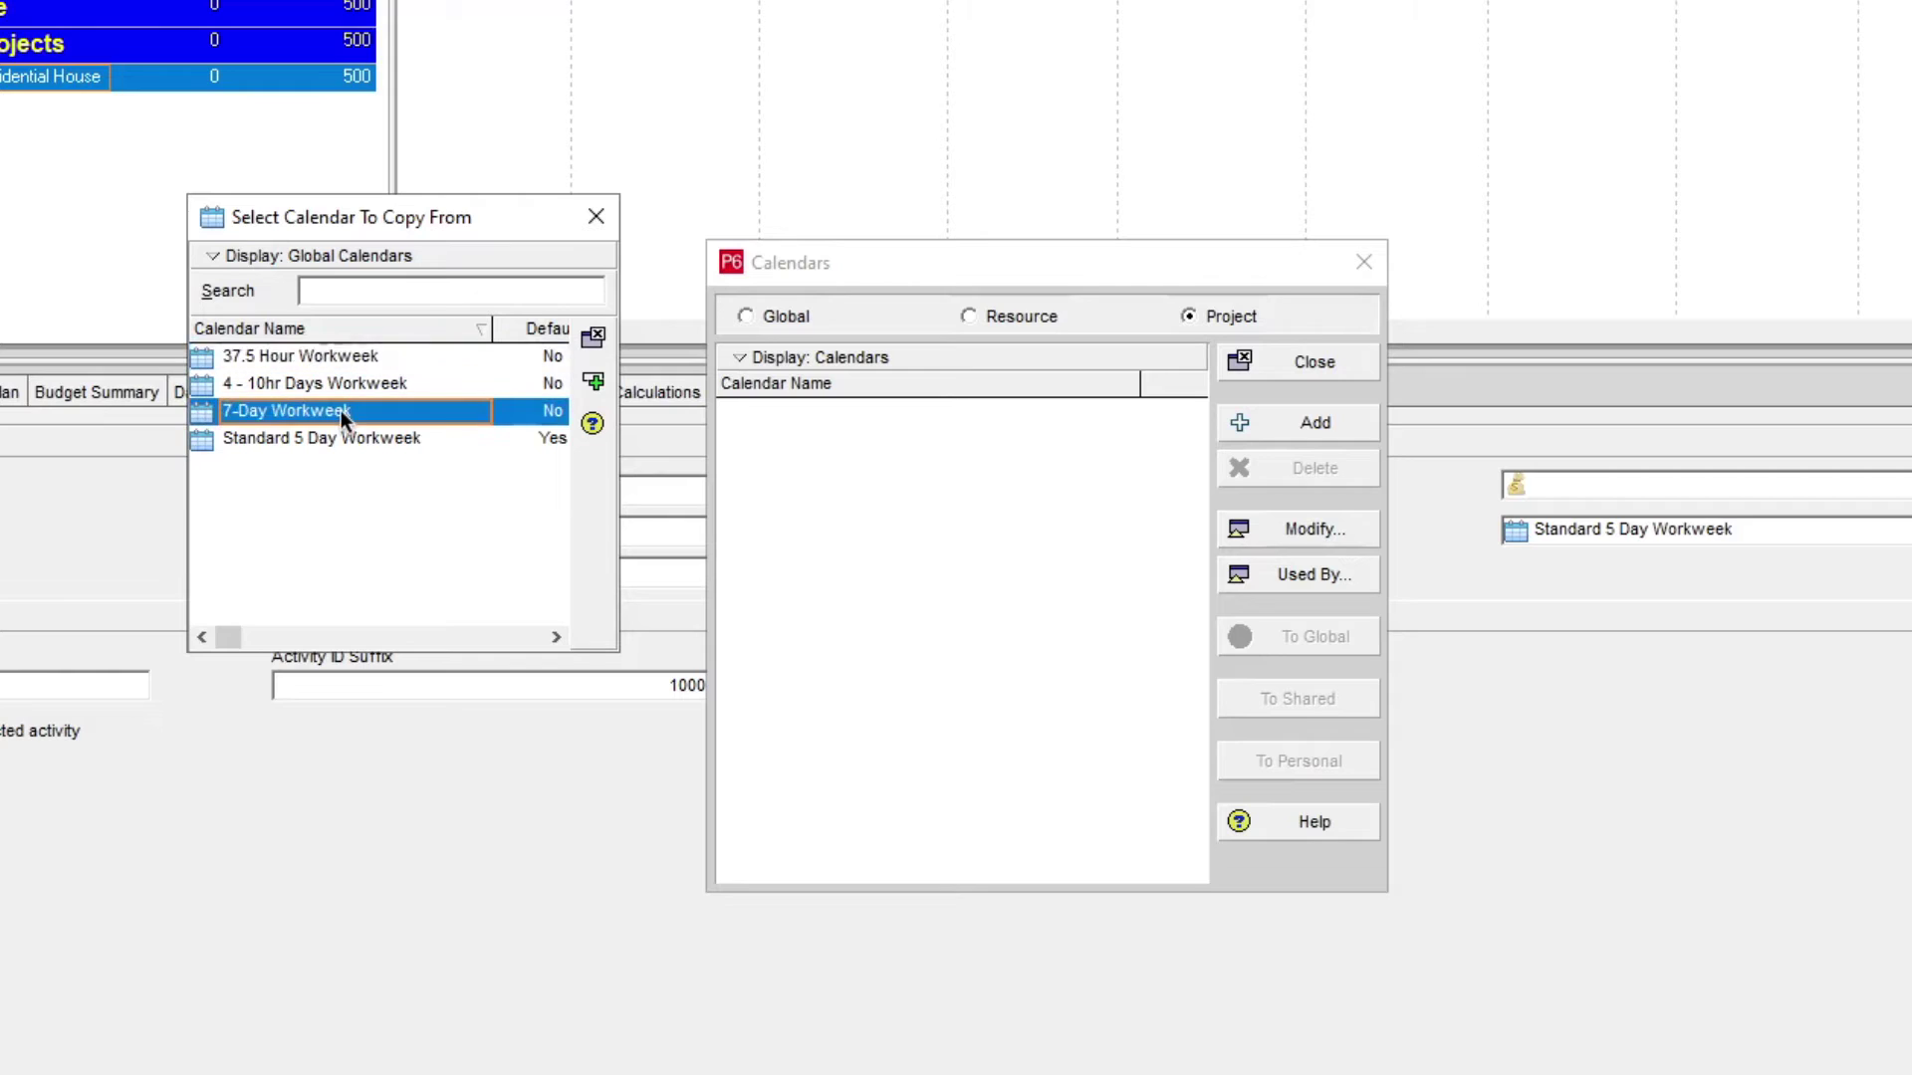
pyautogui.doubleClick(261, 410)
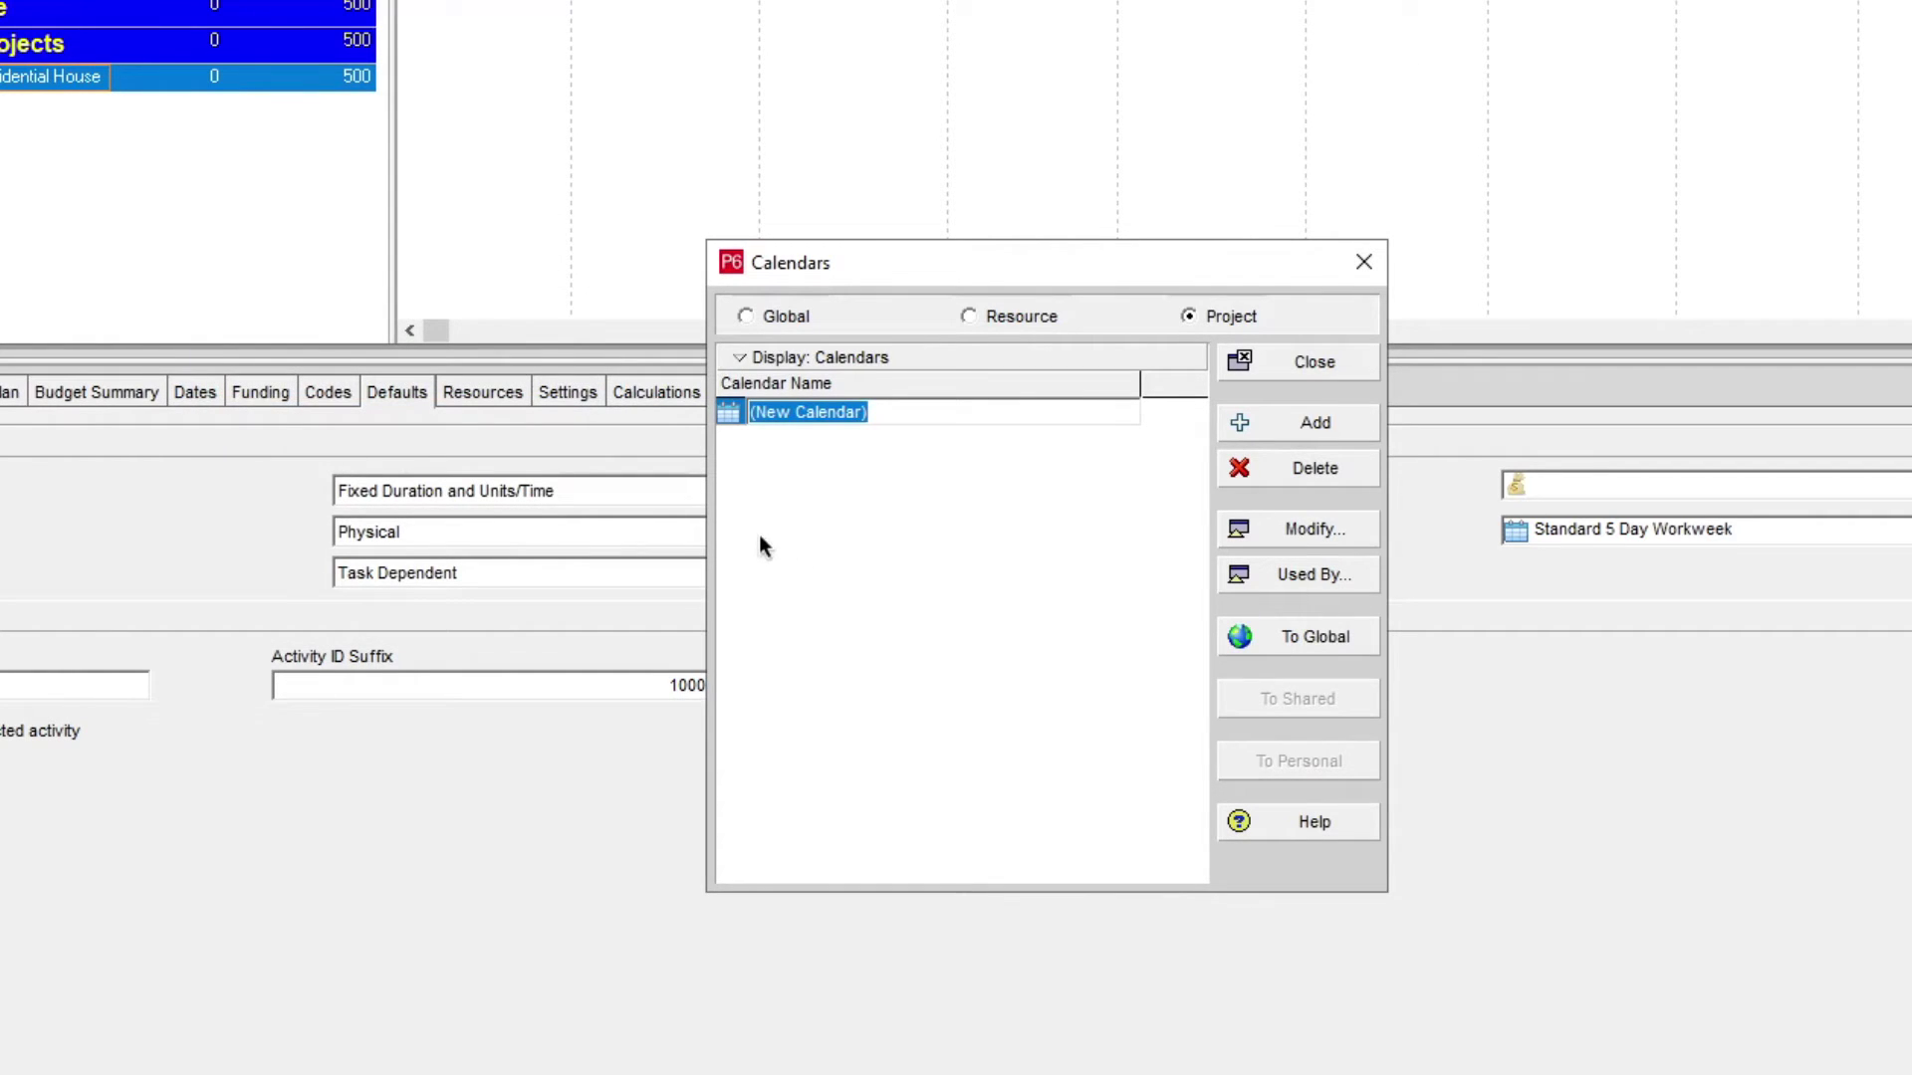
# Step: Name the new project calendar "My calendar"
pyautogui.write('M')
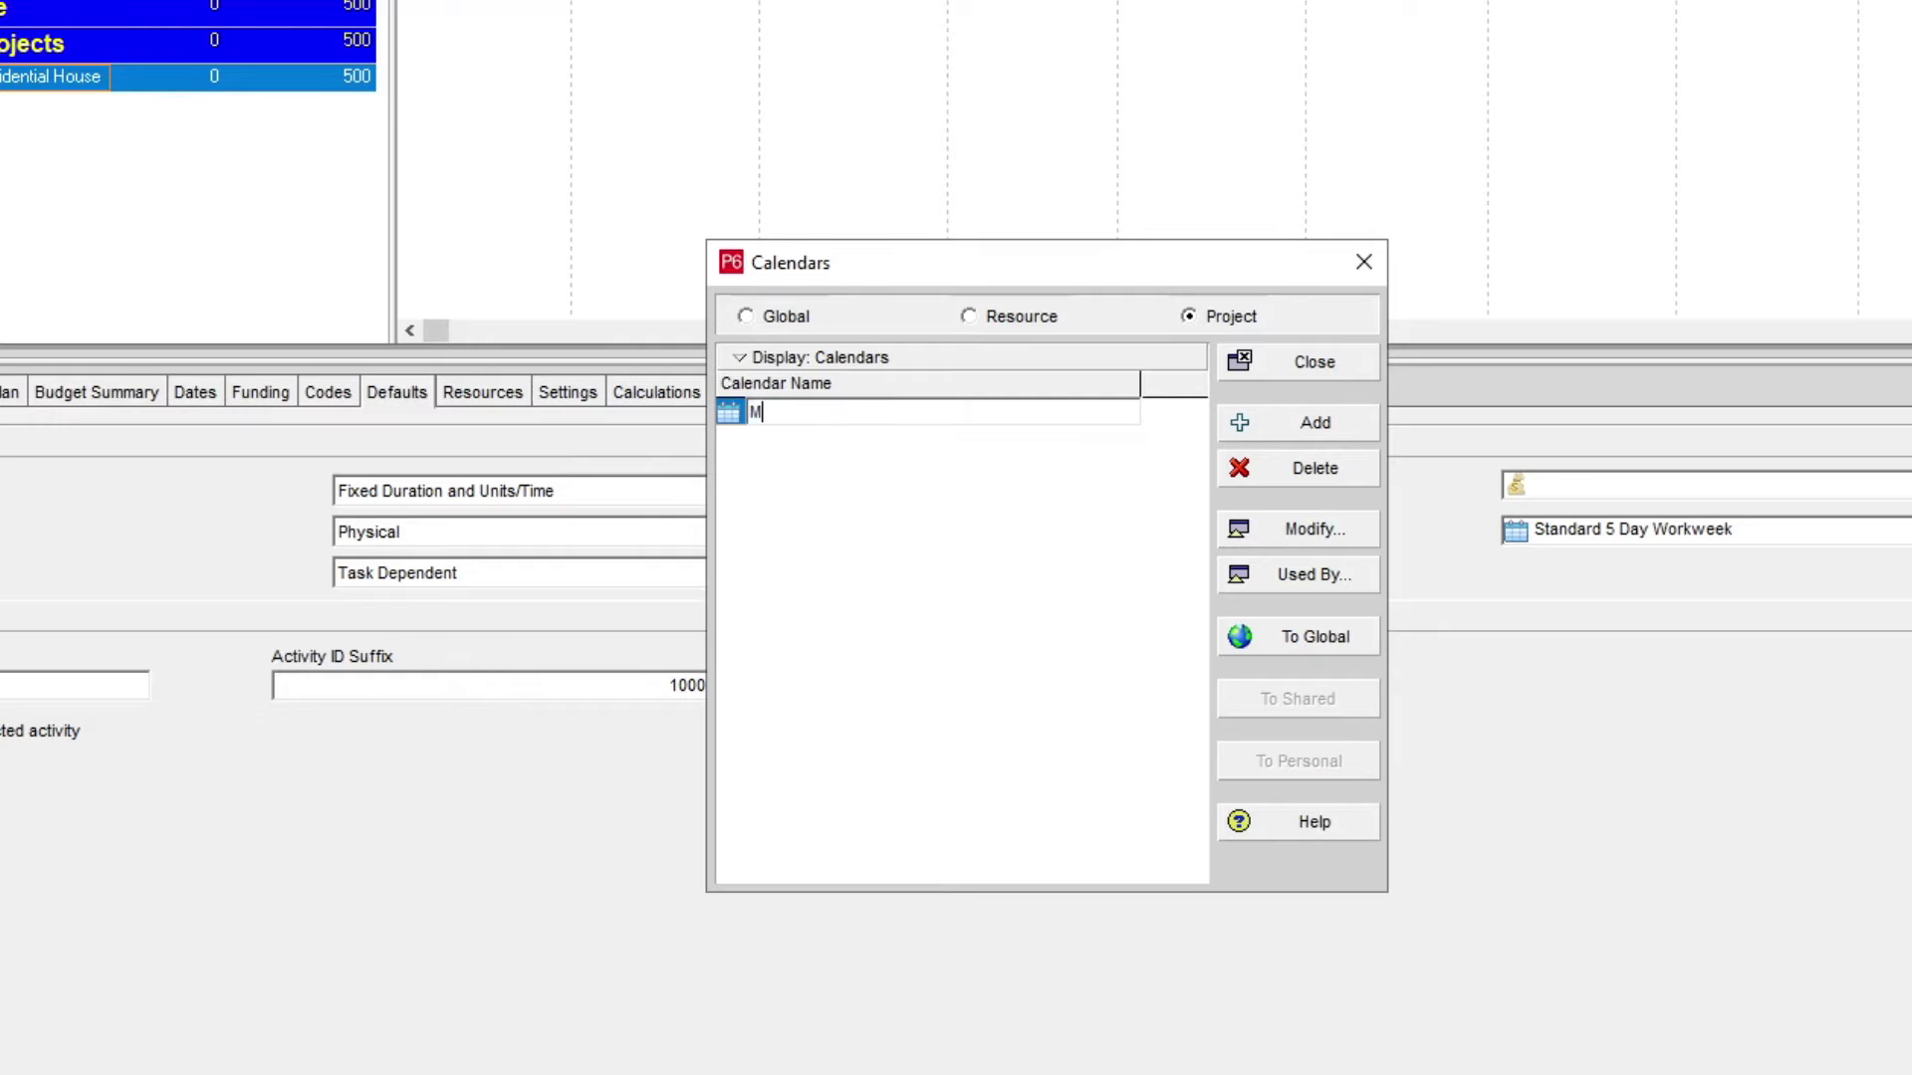
pyautogui.write('y calendar')
pyautogui.press('Return')
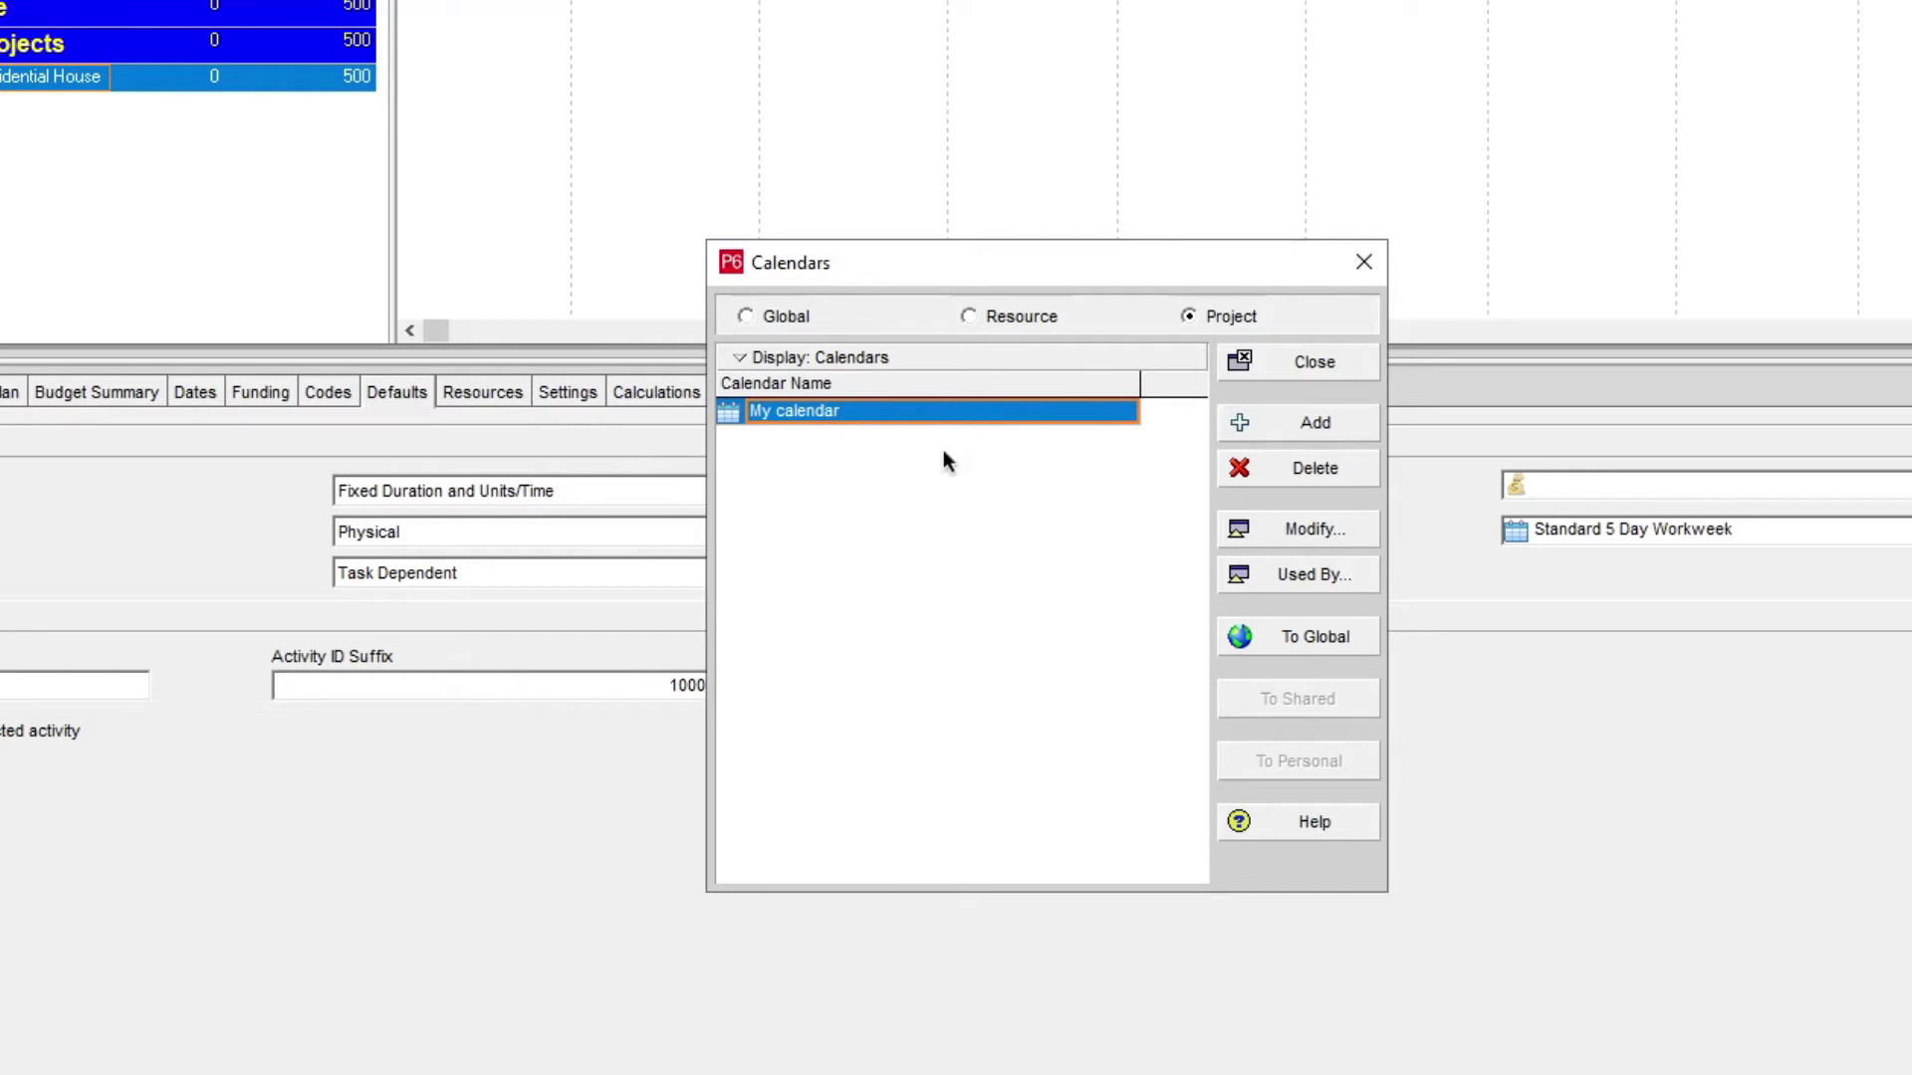
# Step: Open My calendar for modification and set the work hours of 1 November 2021 to 0
pyautogui.click(1296, 531)
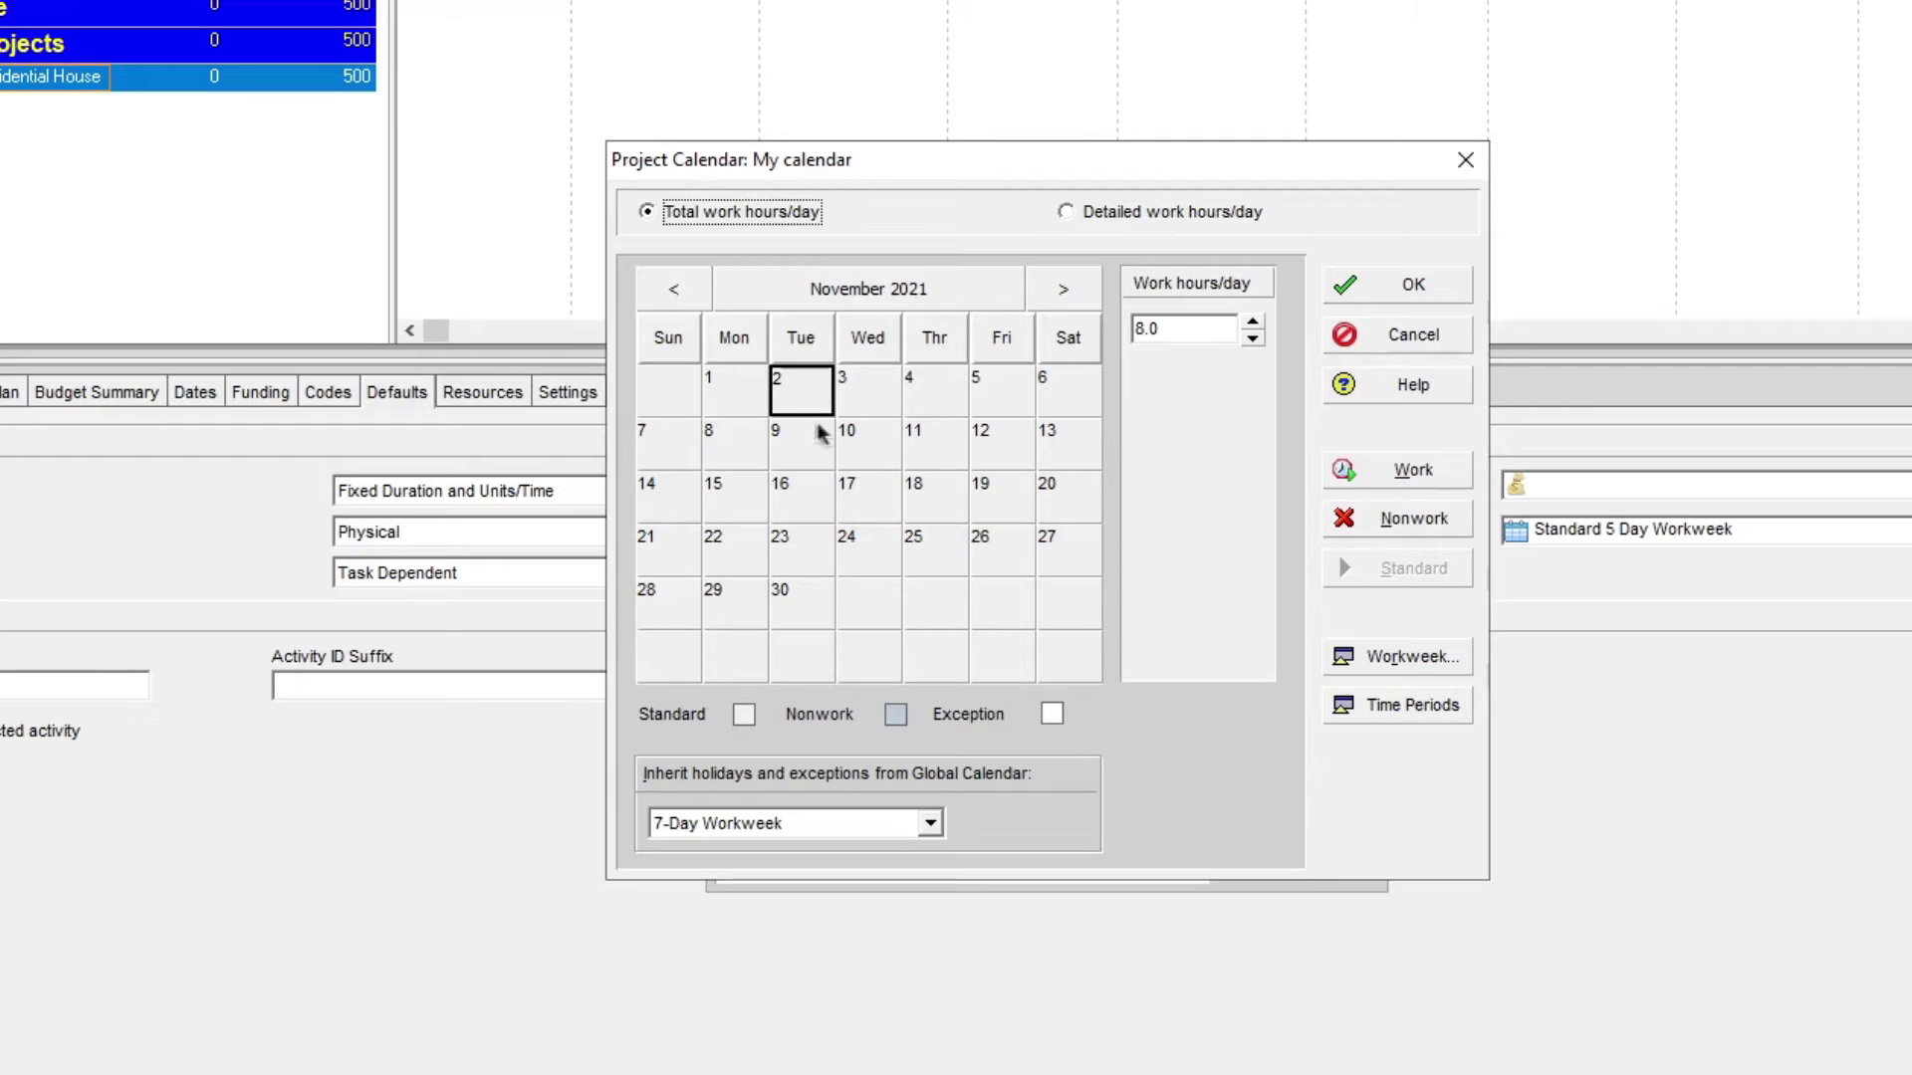
pyautogui.click(731, 384)
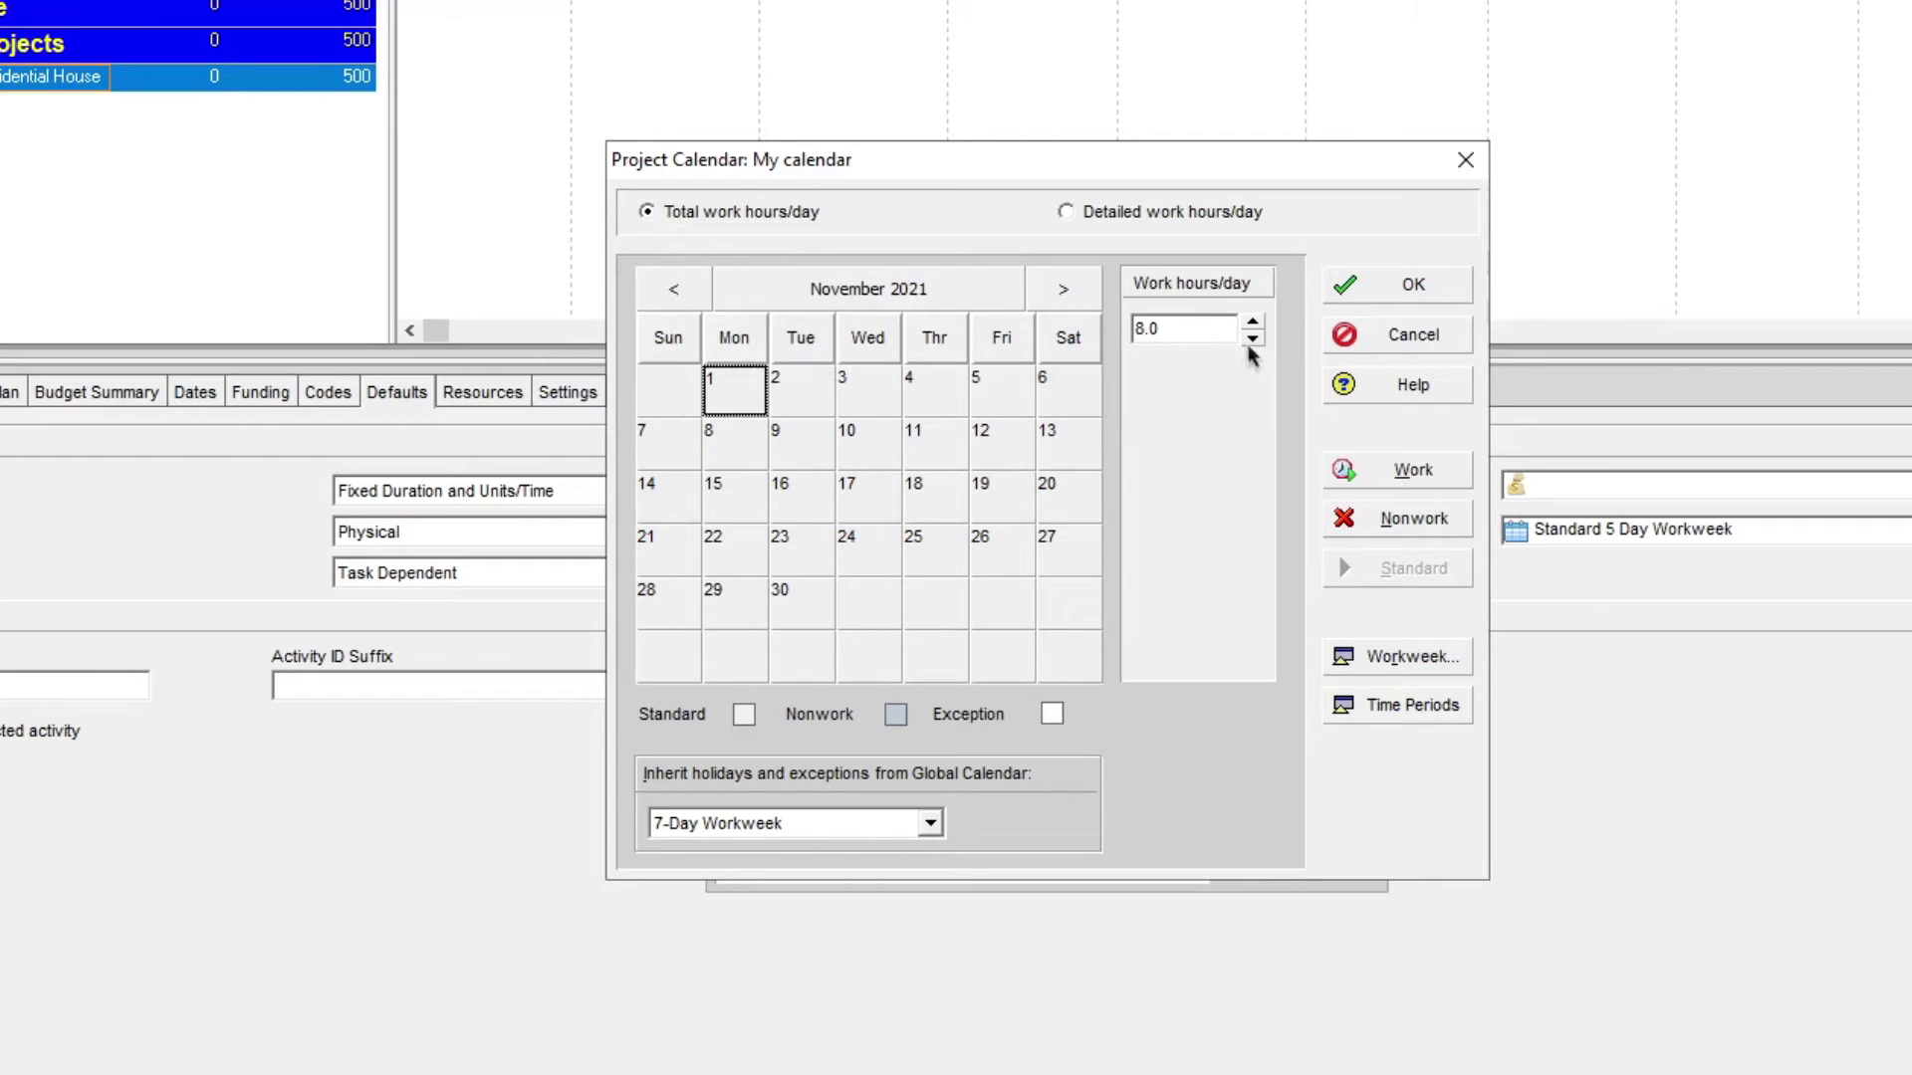
pyautogui.click(1207, 329)
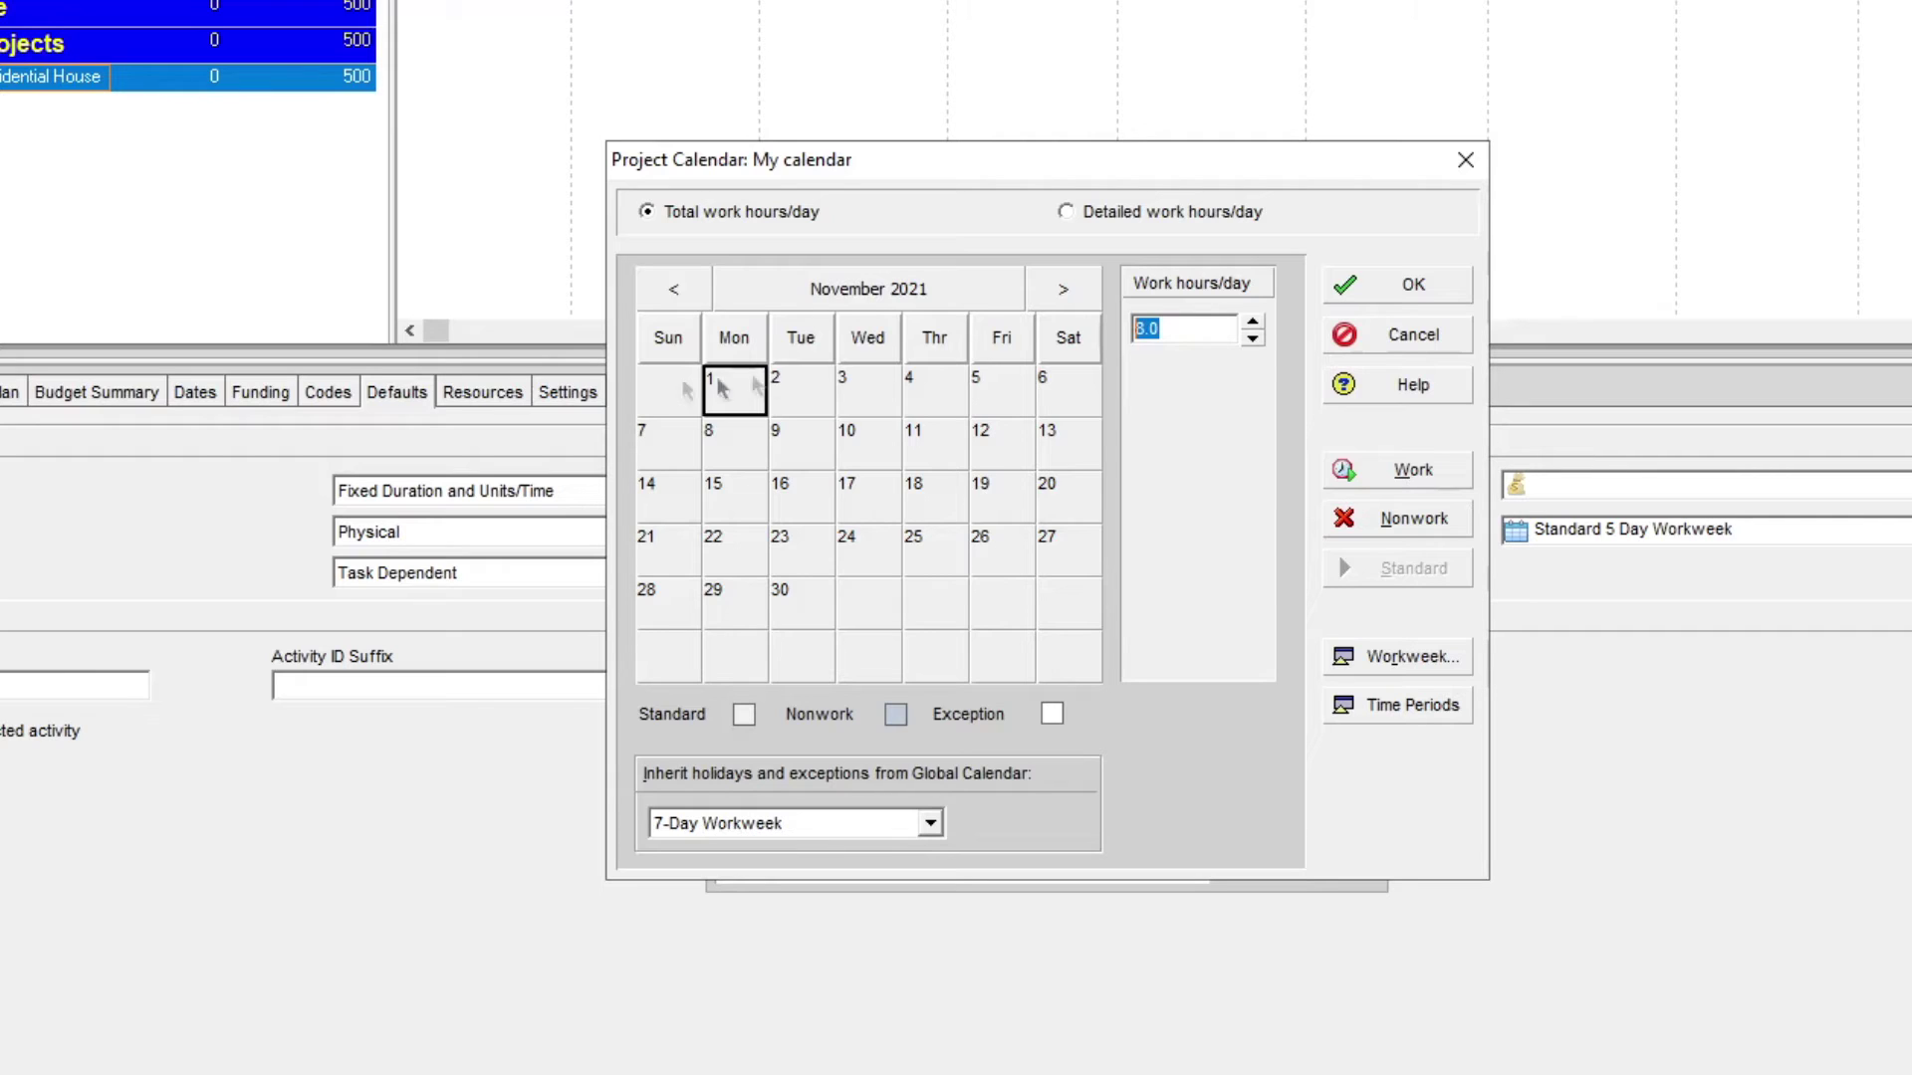
pyautogui.write('0')
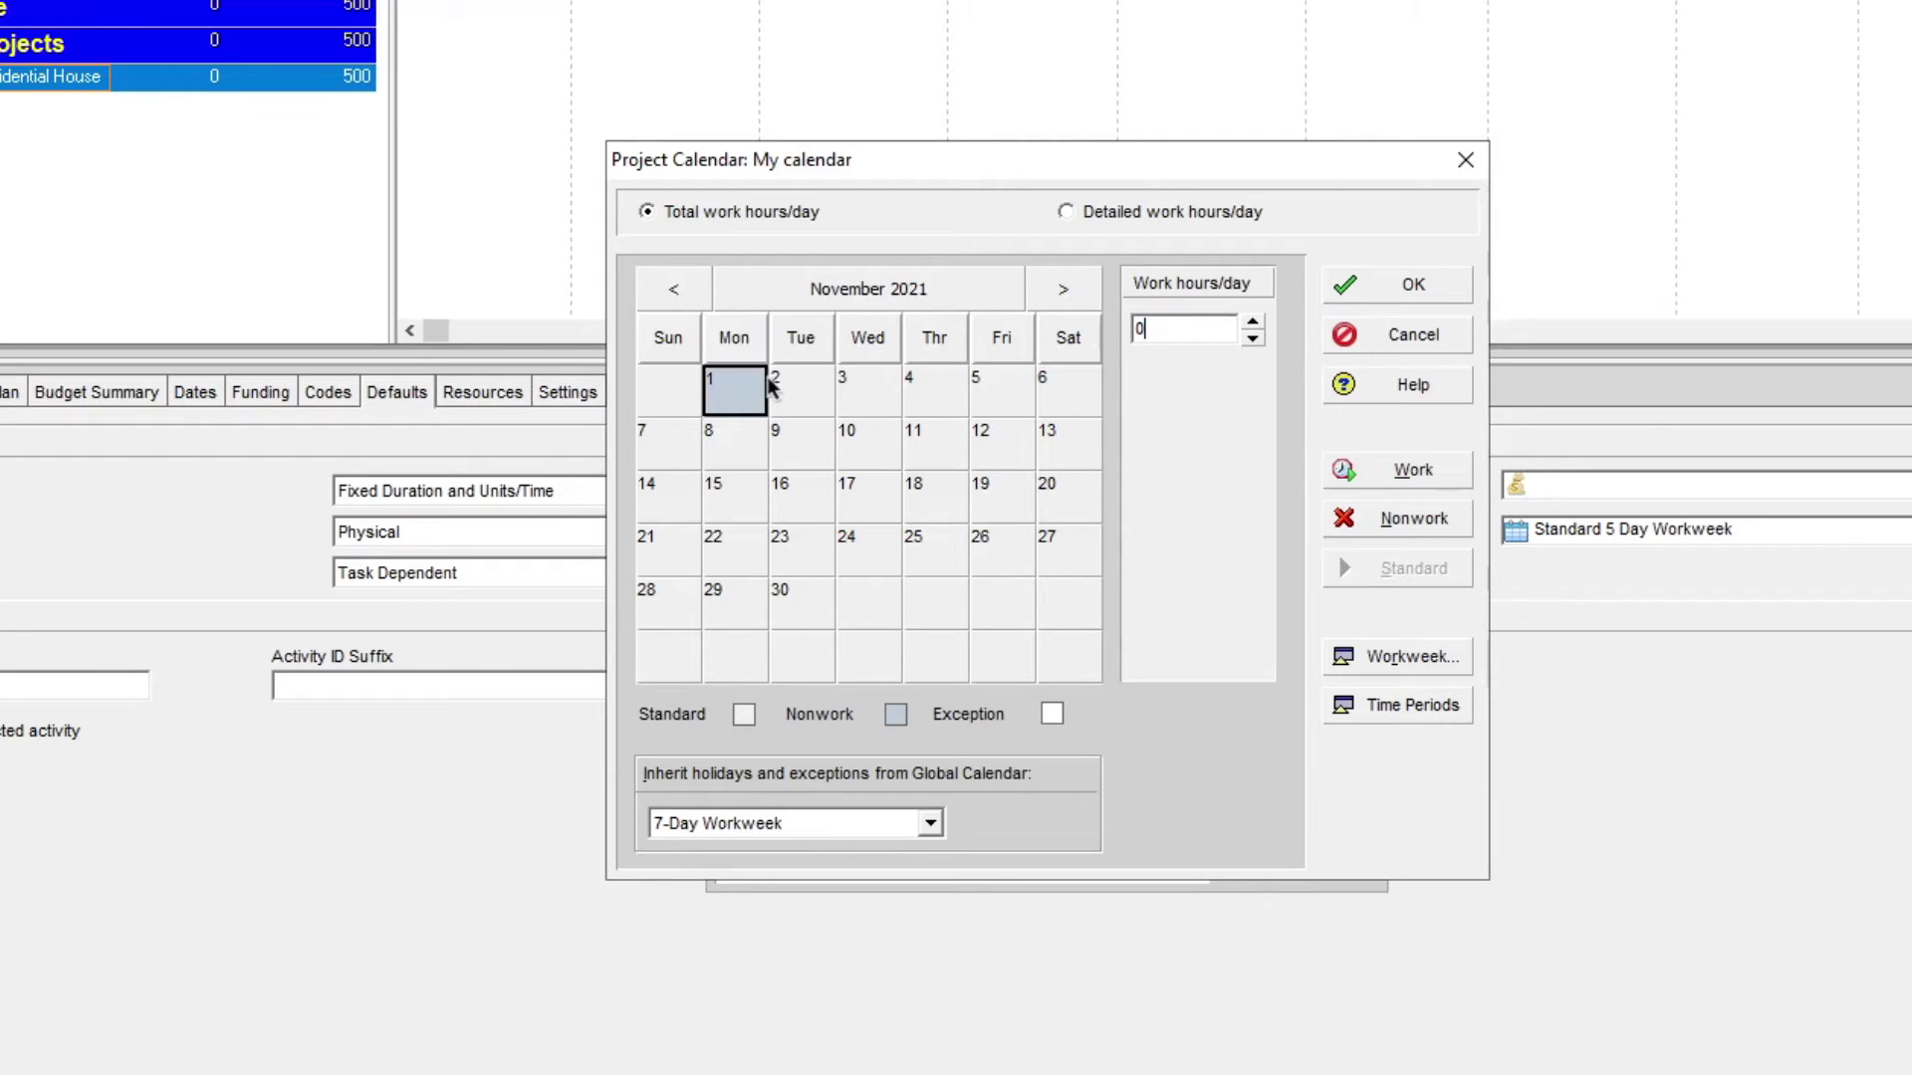
# Step: Set the work hours to 0 for each Sunday in November 2021: the 7th, 14th, 21st and 28th
pyautogui.click(661, 441)
pyautogui.click(665, 498)
pyautogui.click(663, 563)
pyautogui.click(661, 597)
pyautogui.click(661, 432)
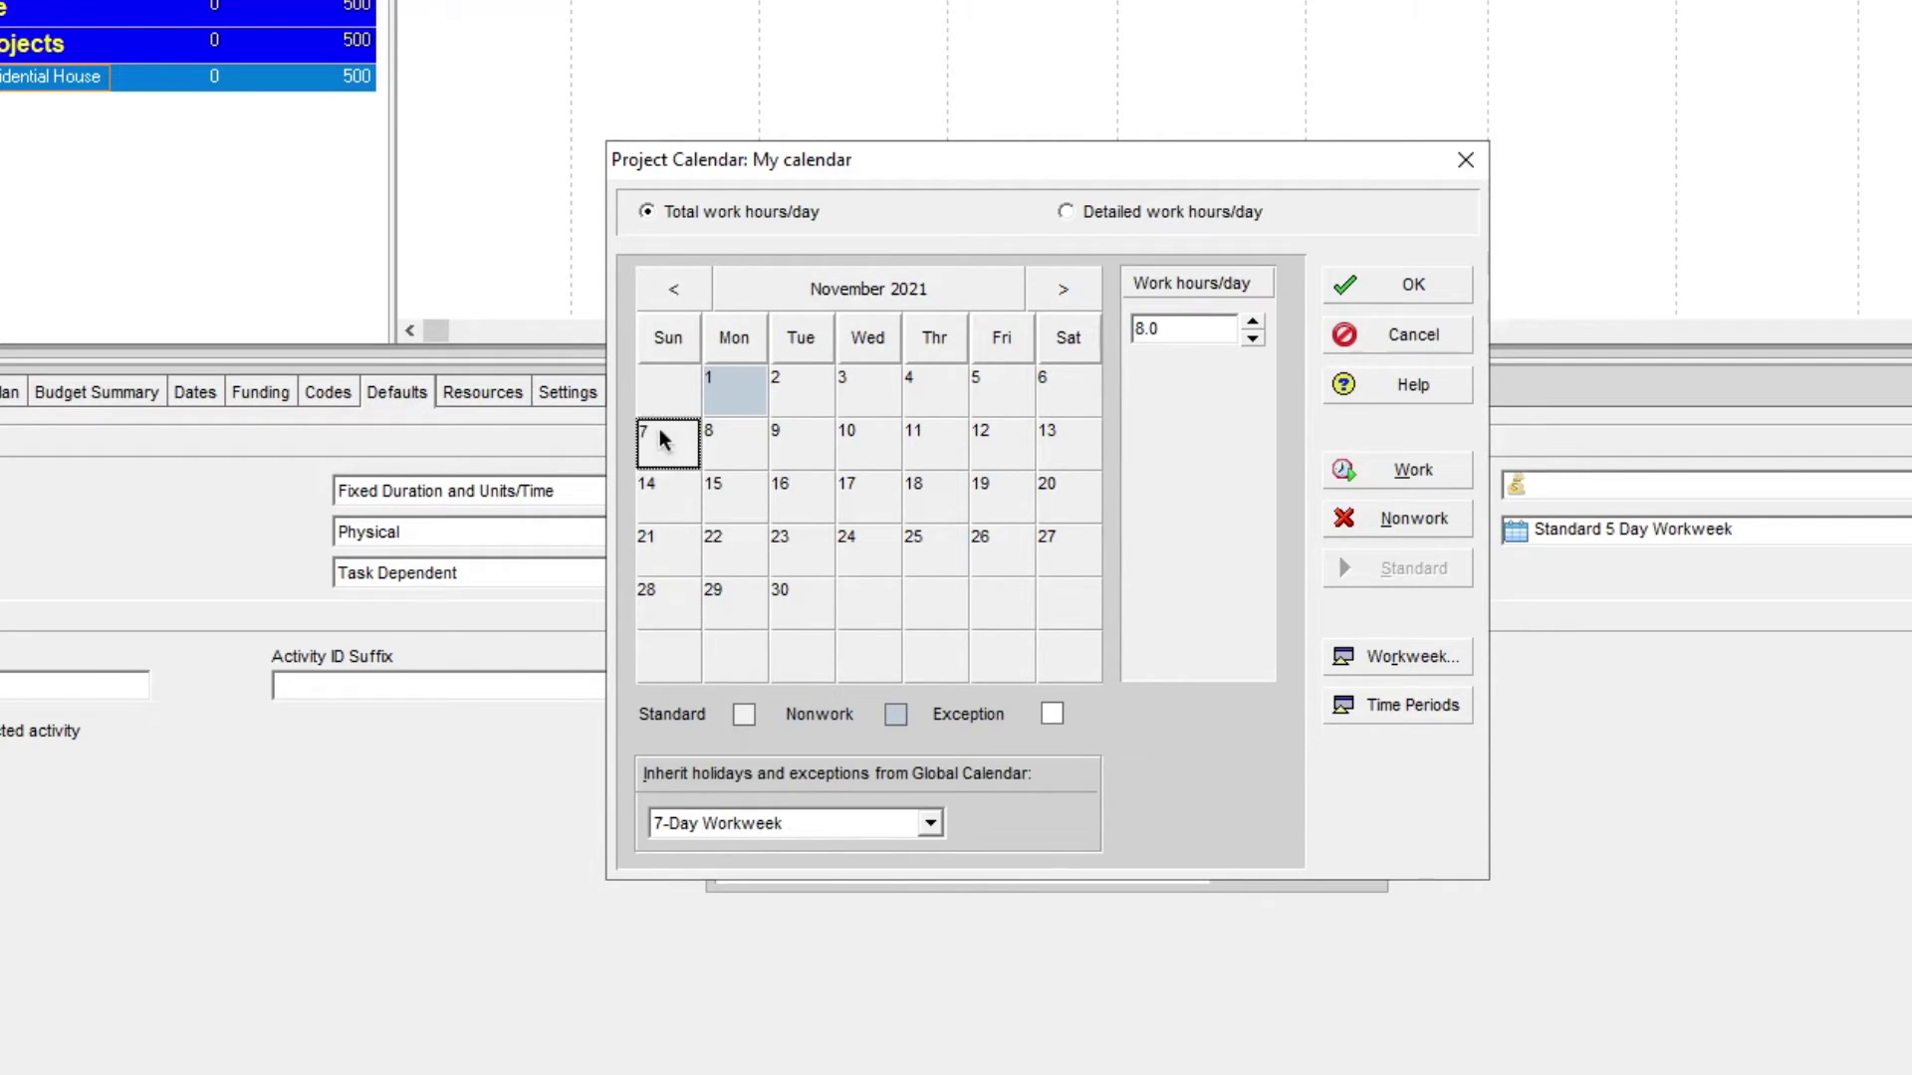
pyautogui.click(665, 518)
pyautogui.click(667, 538)
pyautogui.click(673, 593)
pyautogui.click(662, 443)
pyautogui.click(1175, 328)
pyautogui.write('0')
pyautogui.click(674, 496)
pyautogui.click(1155, 329)
pyautogui.write('0')
pyautogui.click(669, 549)
pyautogui.click(1185, 328)
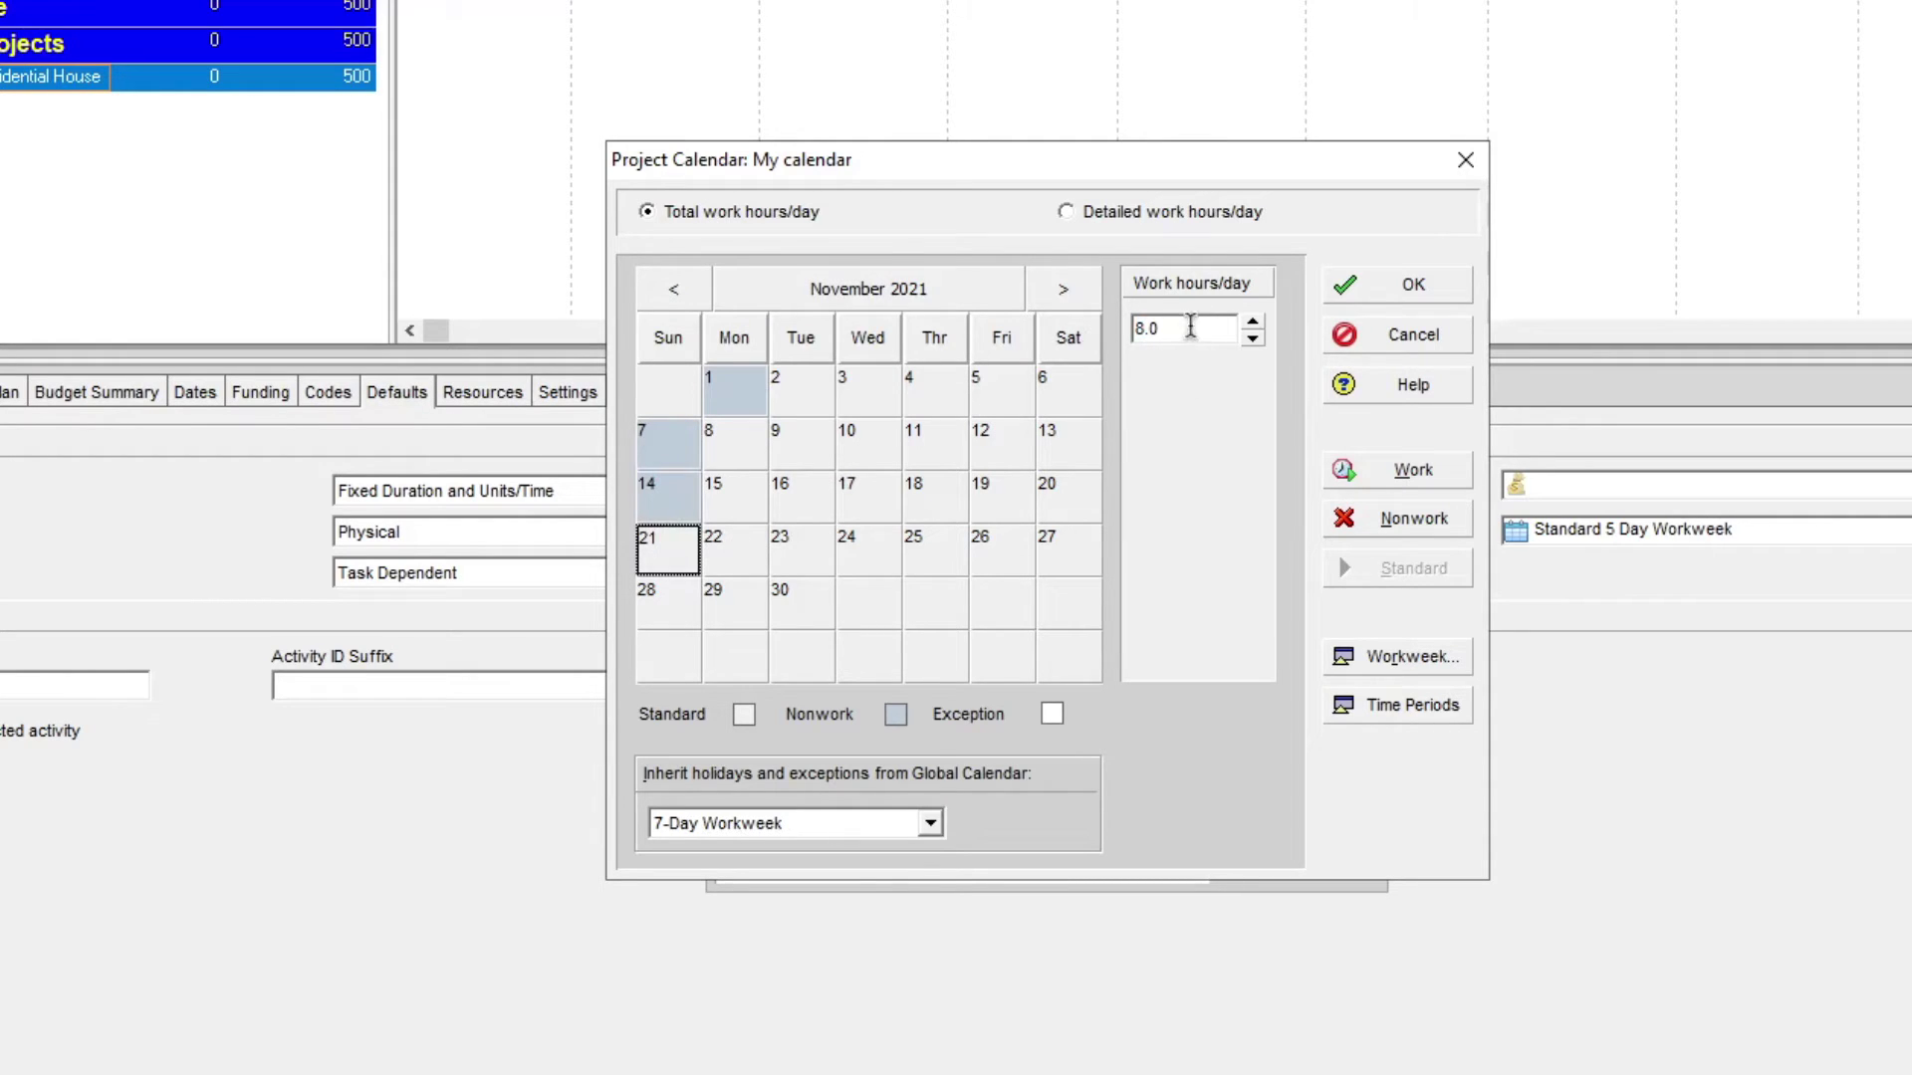
pyautogui.write('0')
pyautogui.click(684, 591)
pyautogui.click(1180, 331)
pyautogui.write('0')
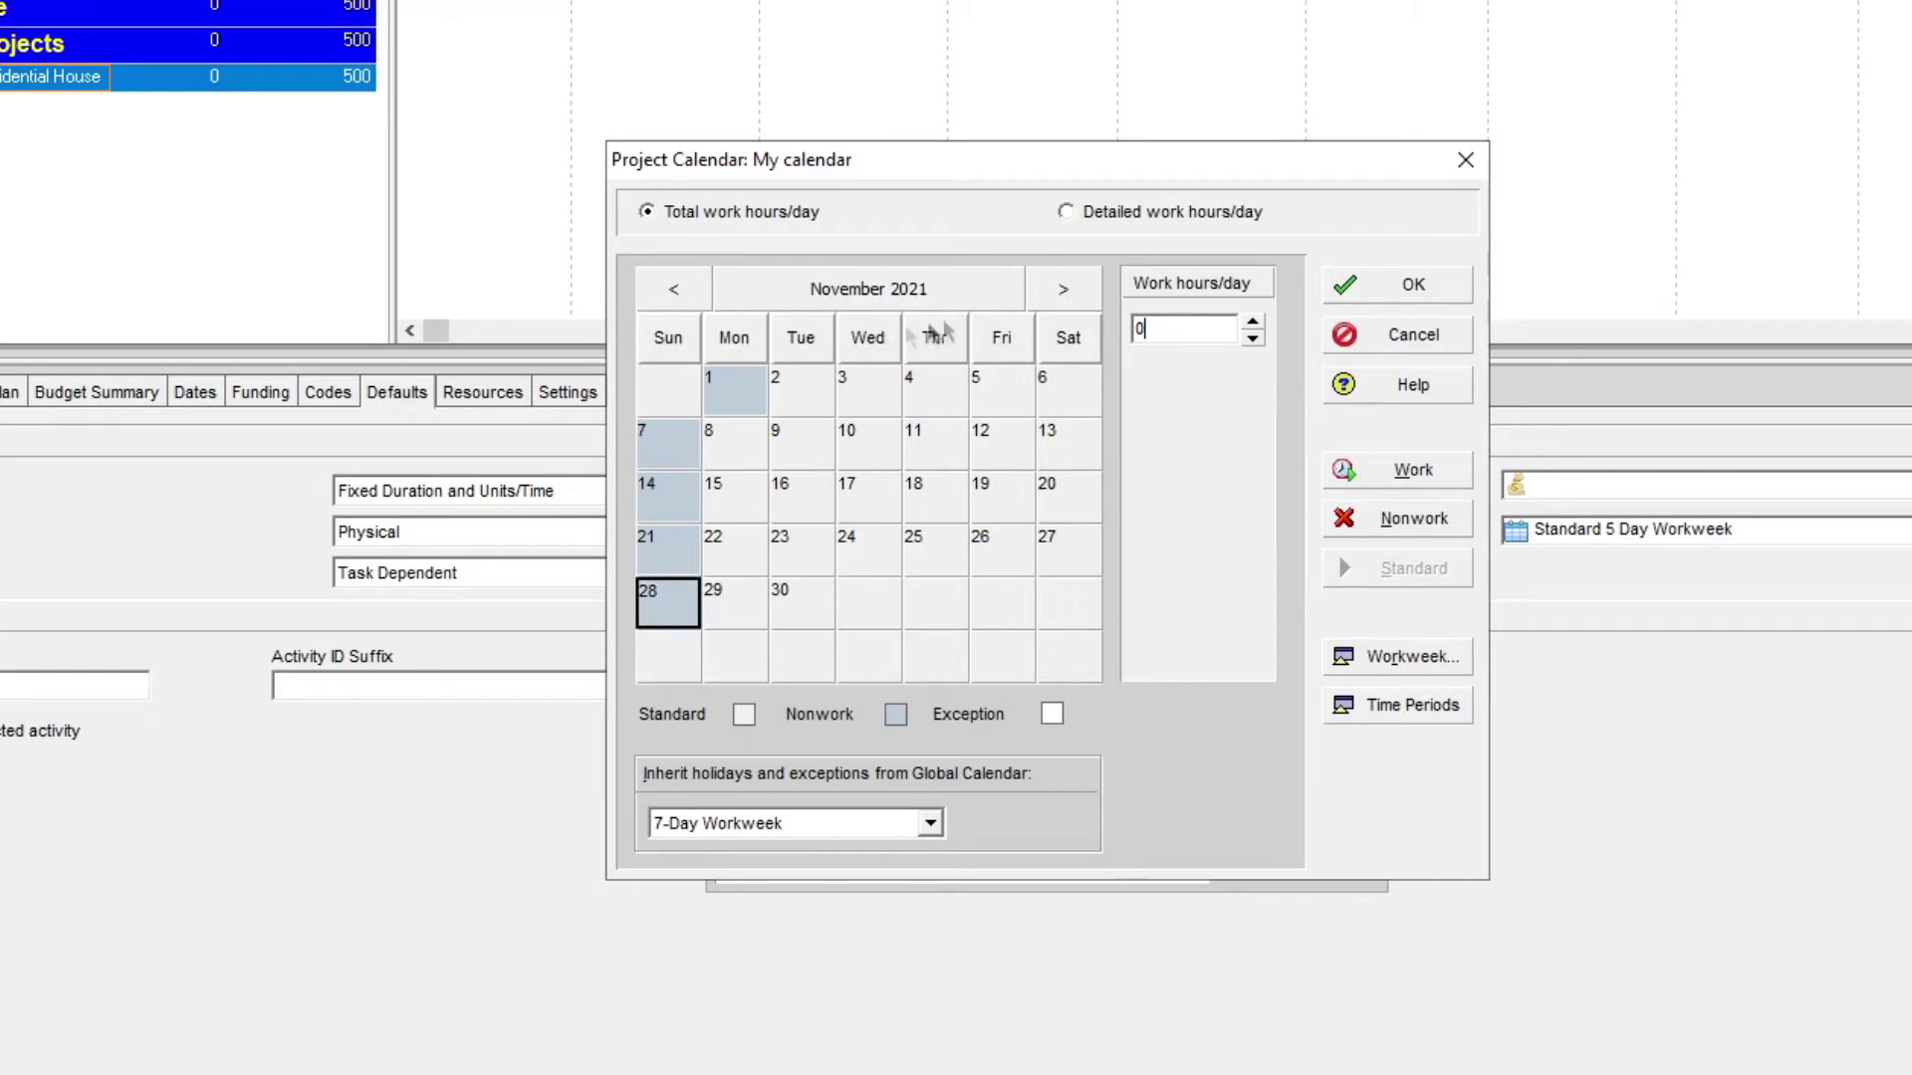
# Step: Advance the calendar to December 2021 and set Sunday's standard weekly work hours to 0
pyautogui.click(1078, 301)
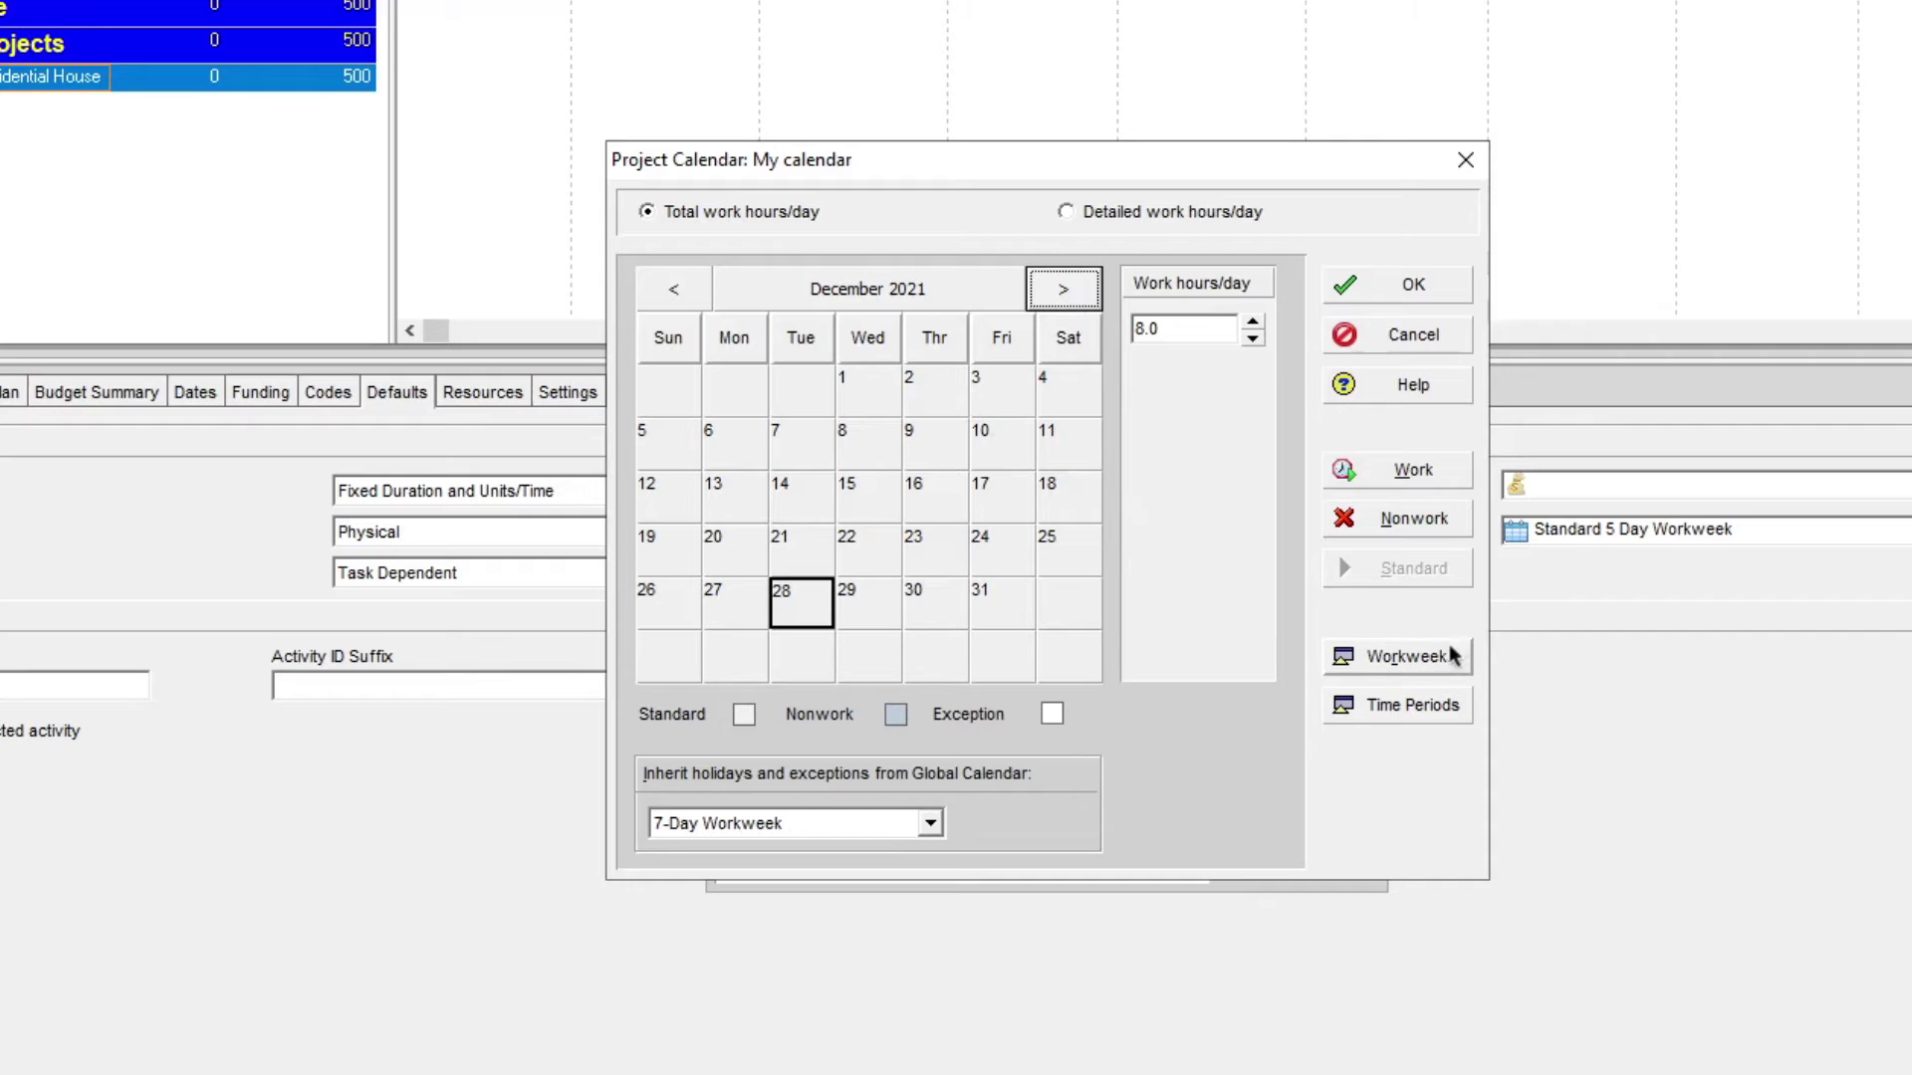
pyautogui.click(1402, 662)
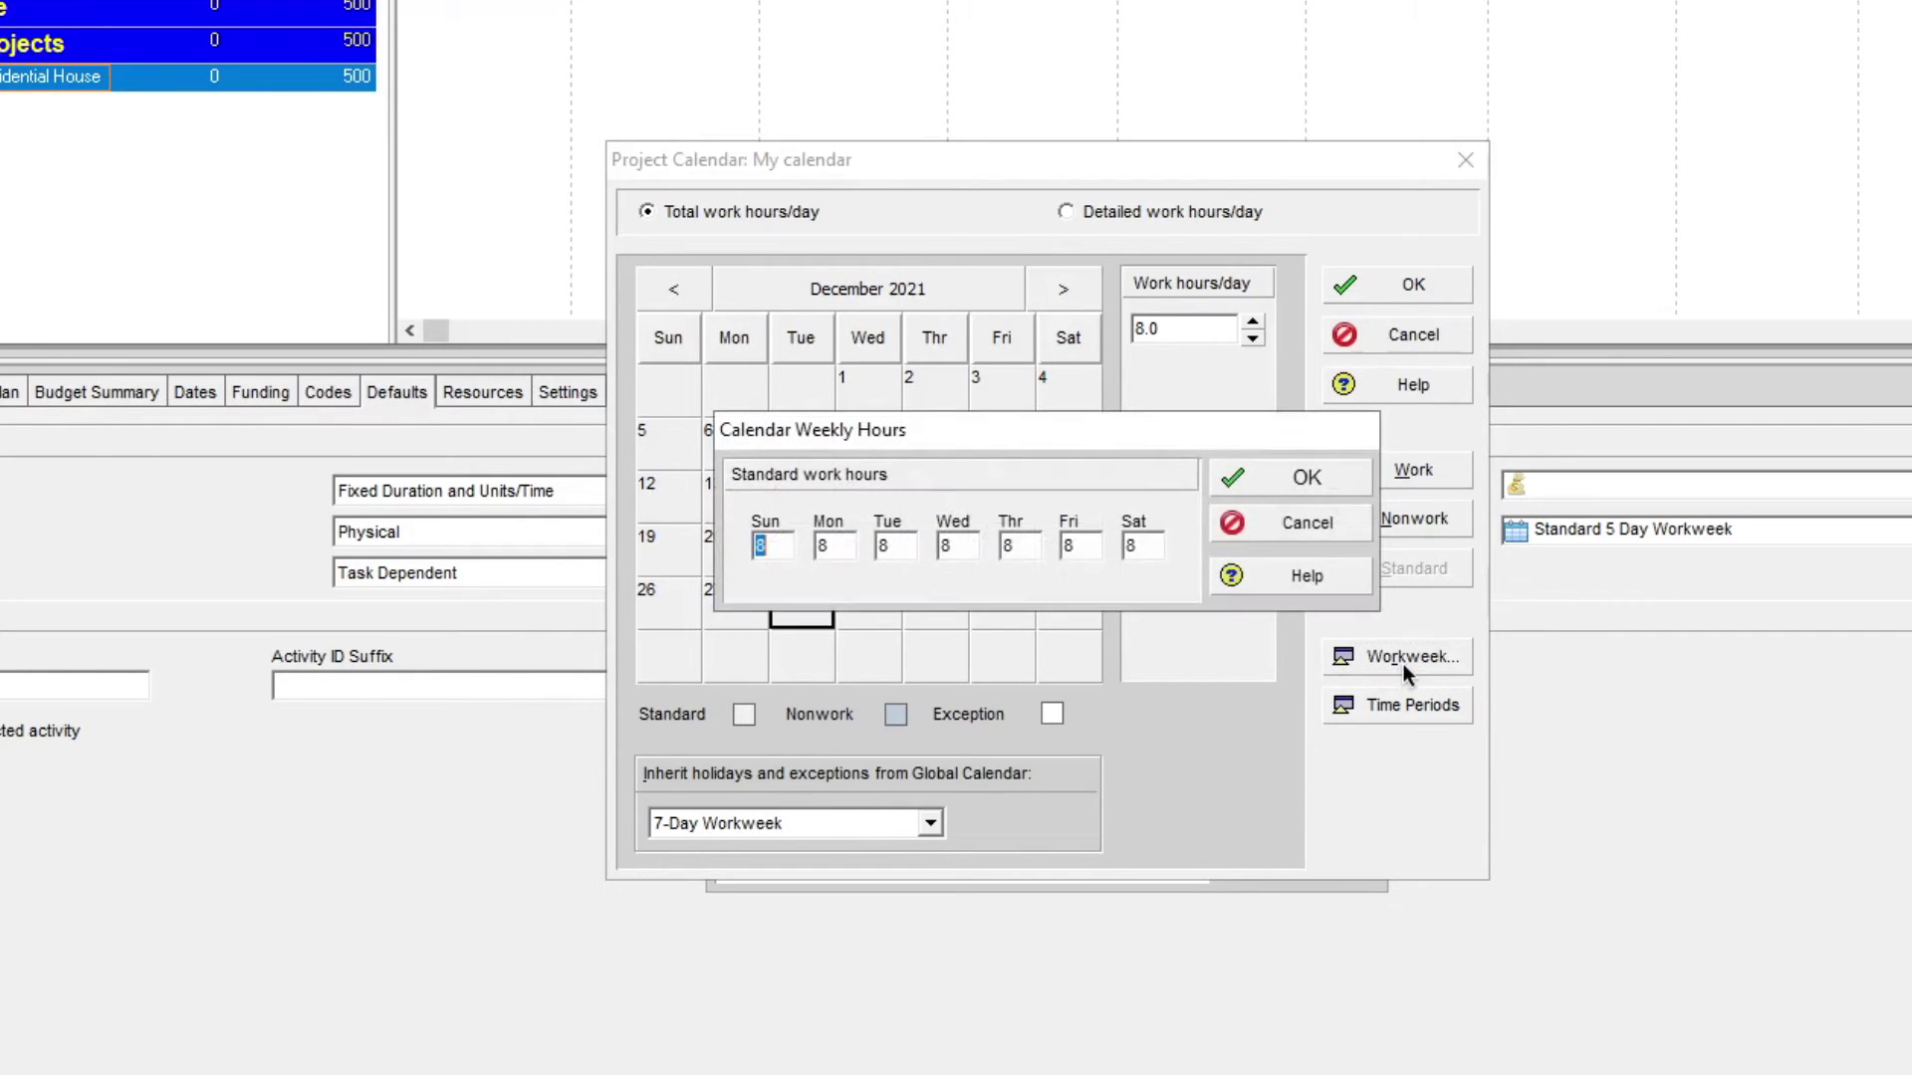
pyautogui.moveTo(948, 424); pyautogui.dragTo(852, 203)
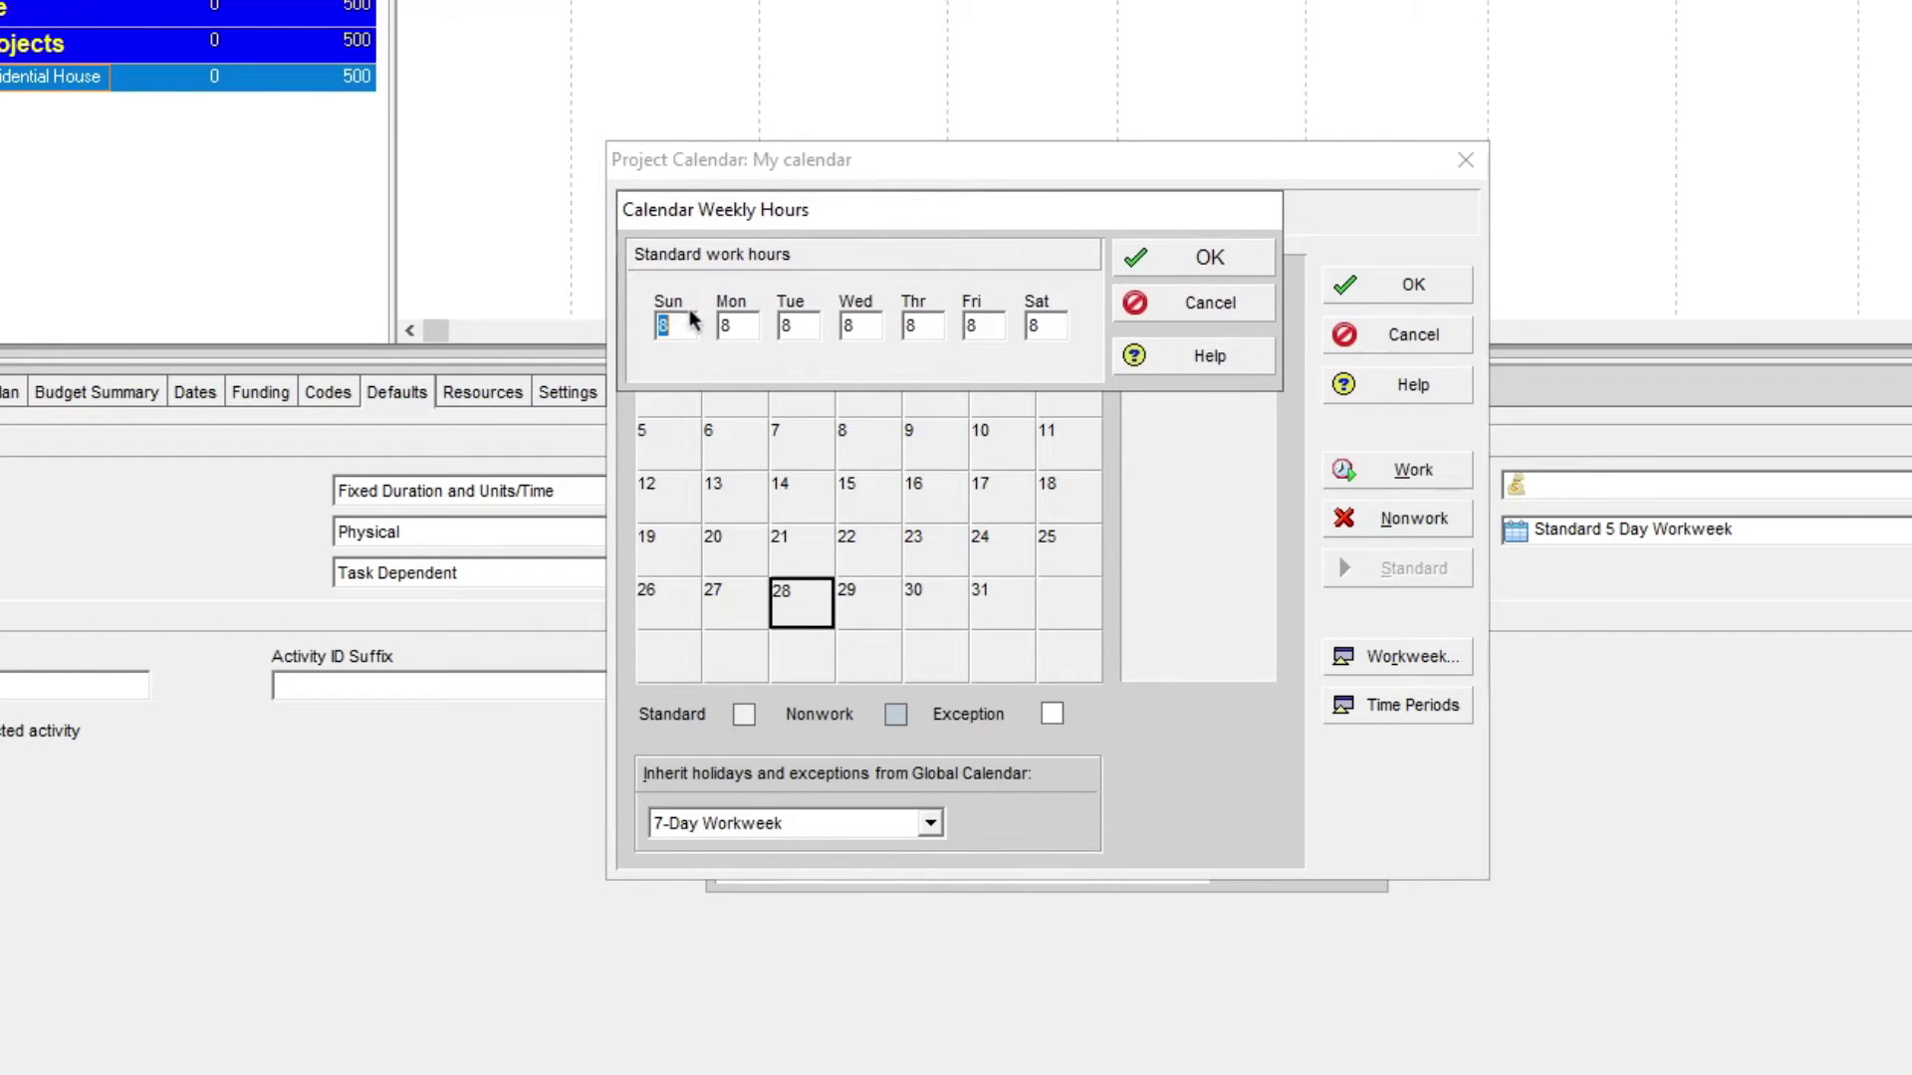
pyautogui.click(749, 326)
pyautogui.moveTo(680, 321); pyautogui.dragTo(649, 325)
pyautogui.write('0')
pyautogui.click(1210, 259)
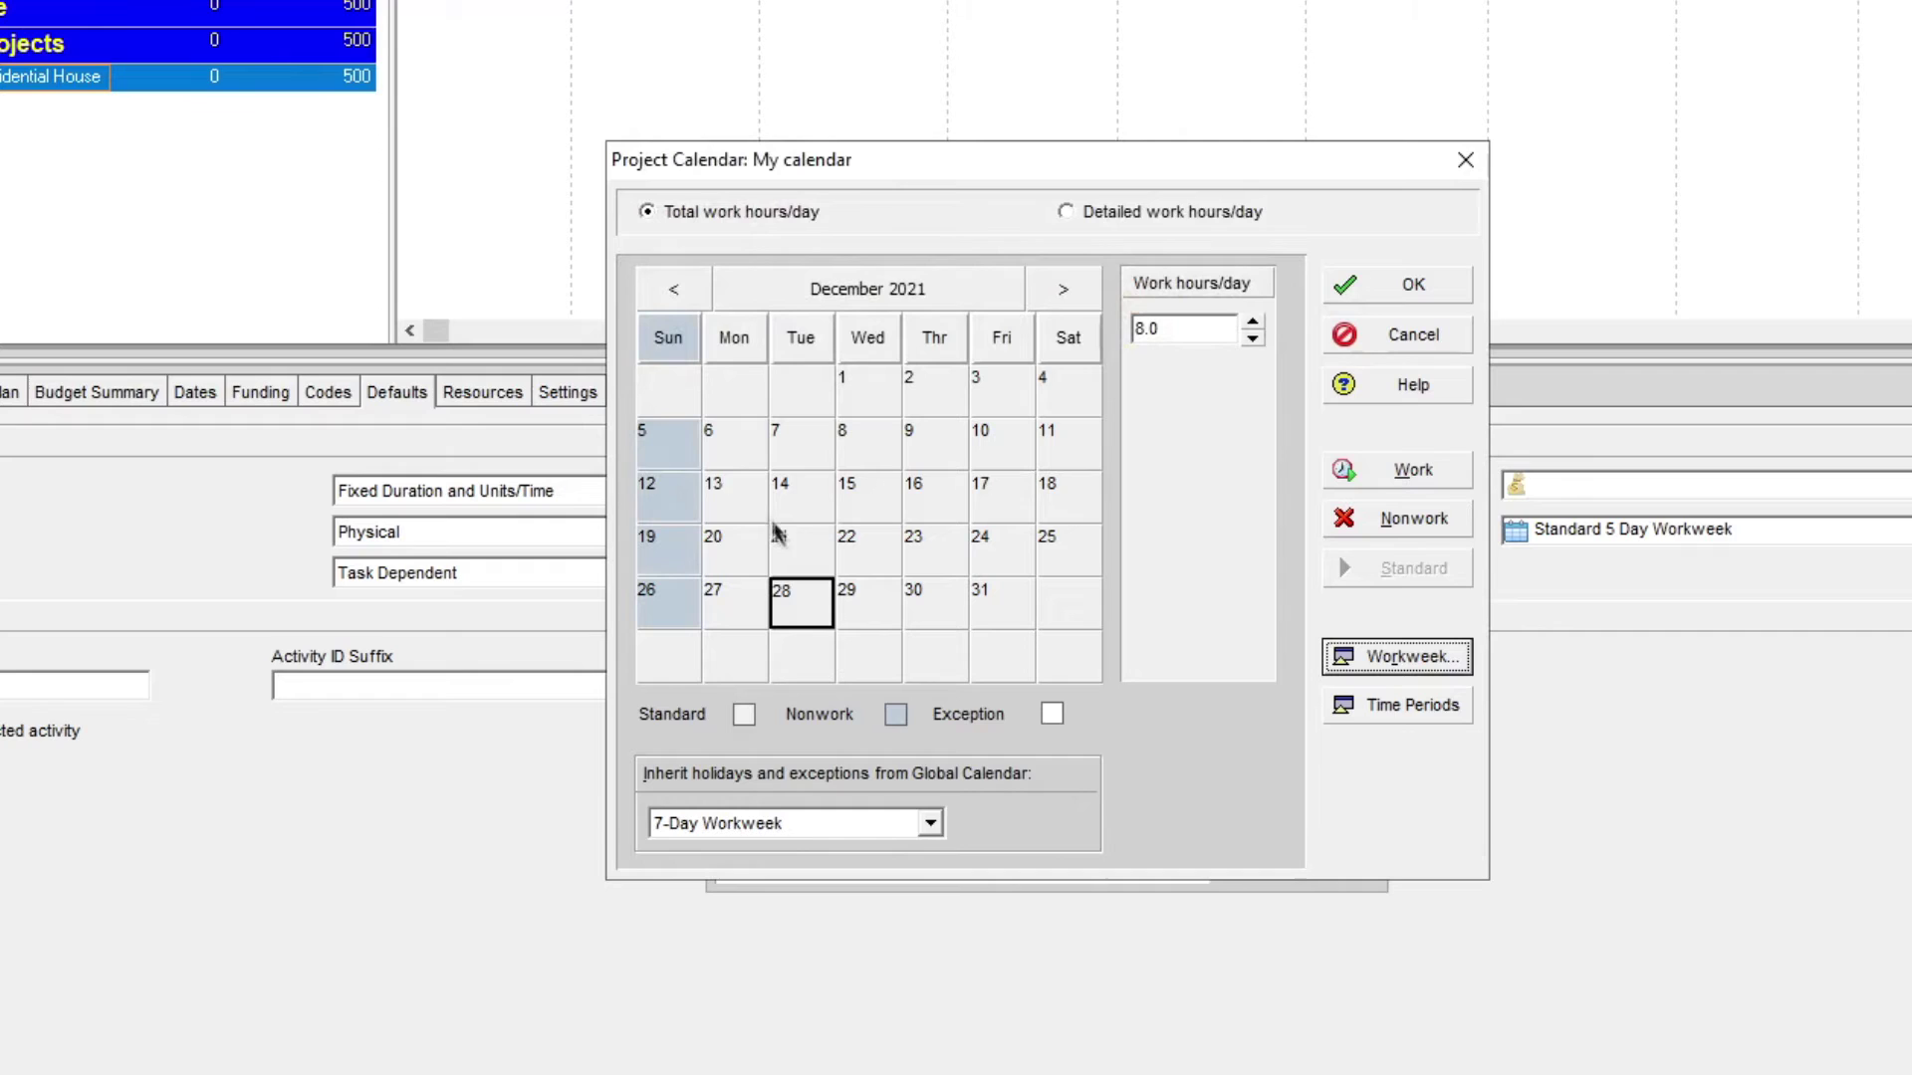
# Step: Check the work hours assigned to each Sunday in December 2021
pyautogui.click(677, 438)
pyautogui.click(678, 488)
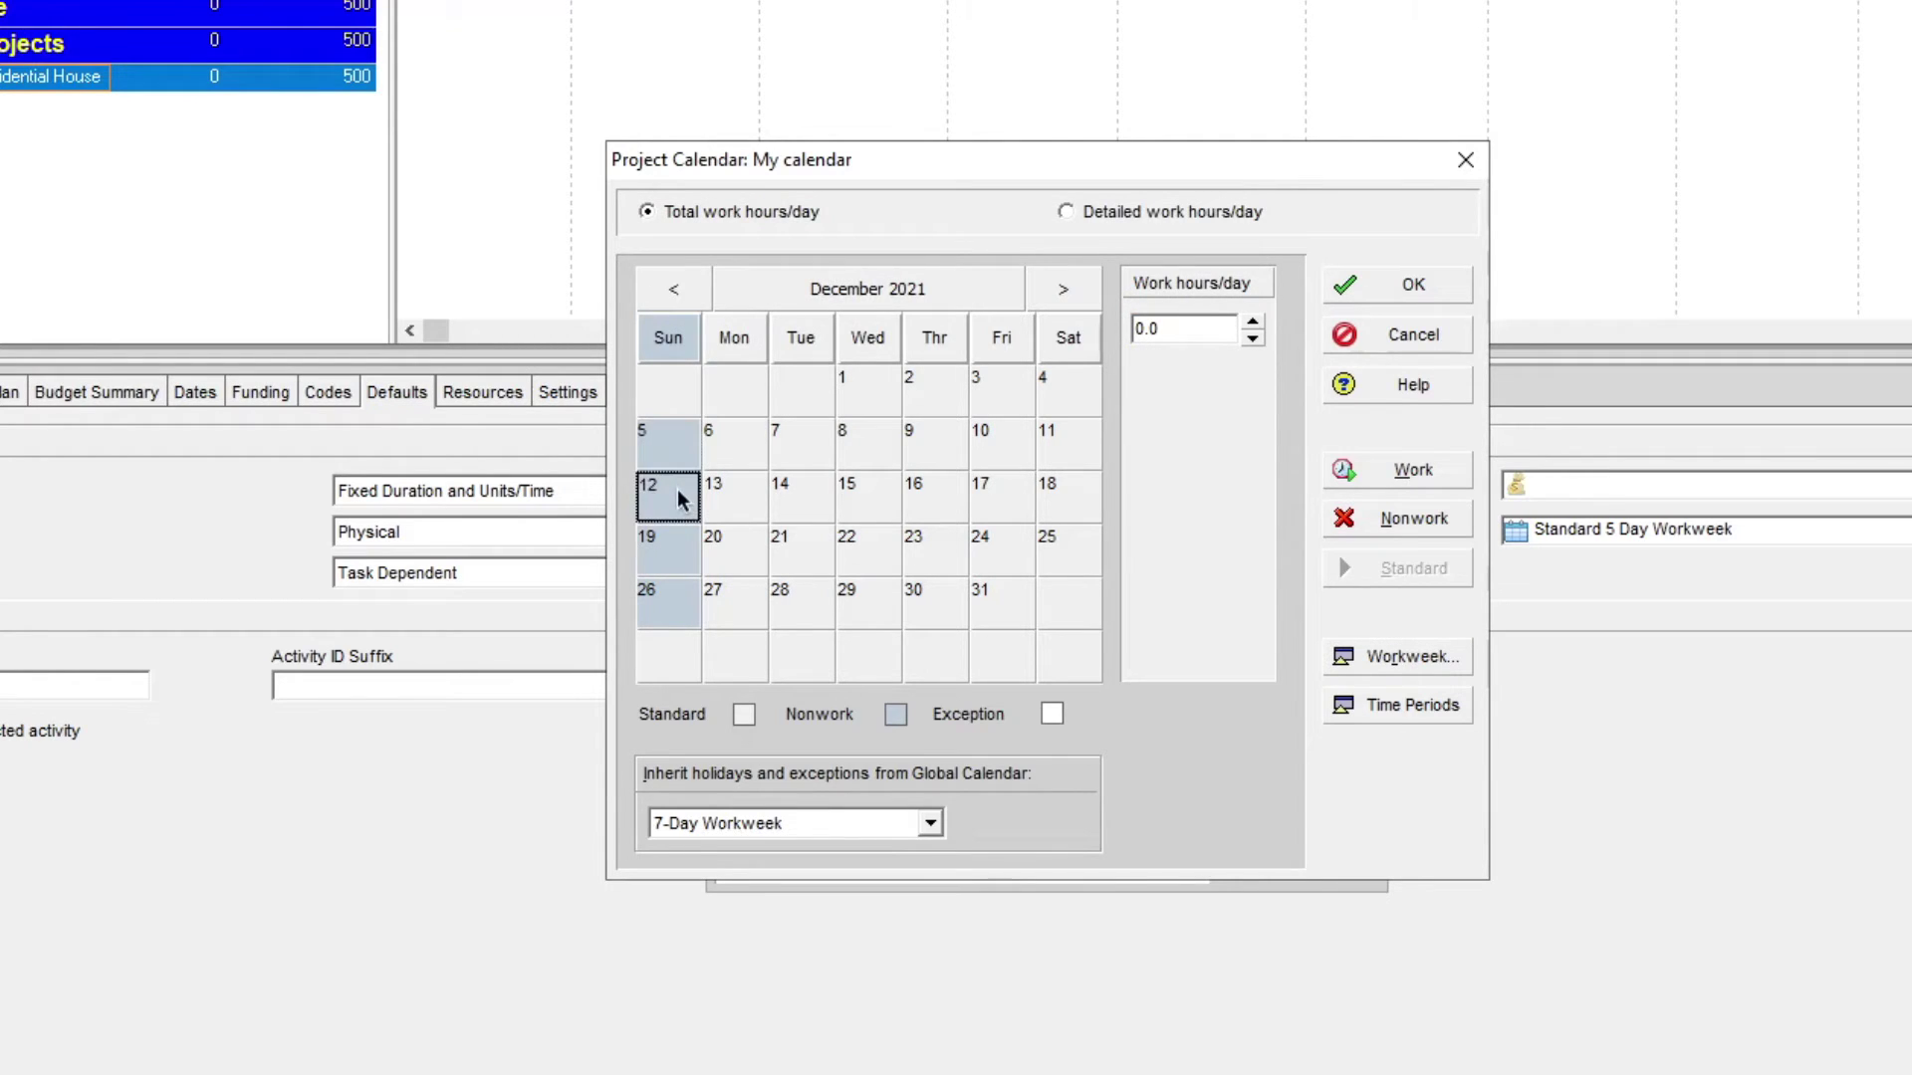
pyautogui.click(687, 550)
pyautogui.click(685, 587)
pyautogui.click(677, 546)
pyautogui.click(669, 420)
pyautogui.click(667, 495)
pyautogui.click(672, 562)
pyautogui.click(672, 617)
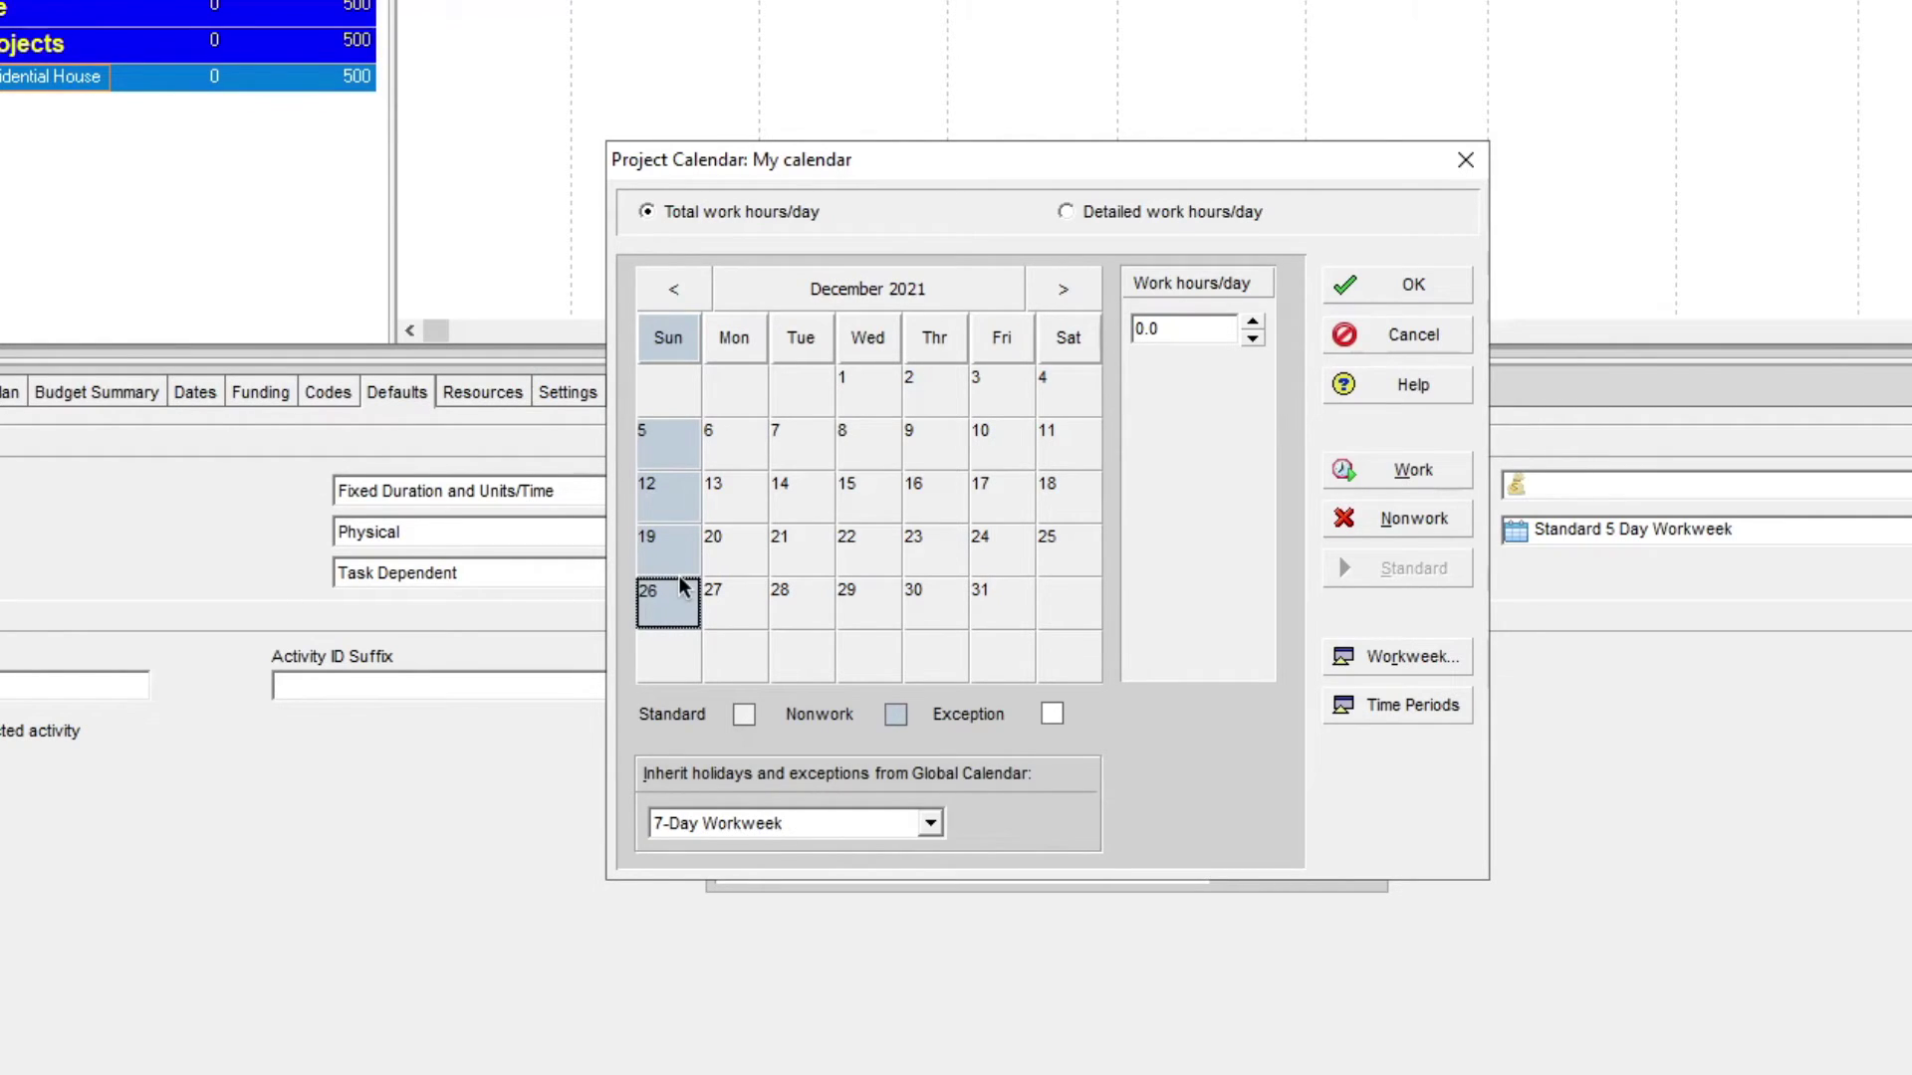
# Step: Switch the calendar to detailed work hours and mark 7:00 to 8:00 as work time in the standard week, Monday to Saturday
pyautogui.click(1131, 213)
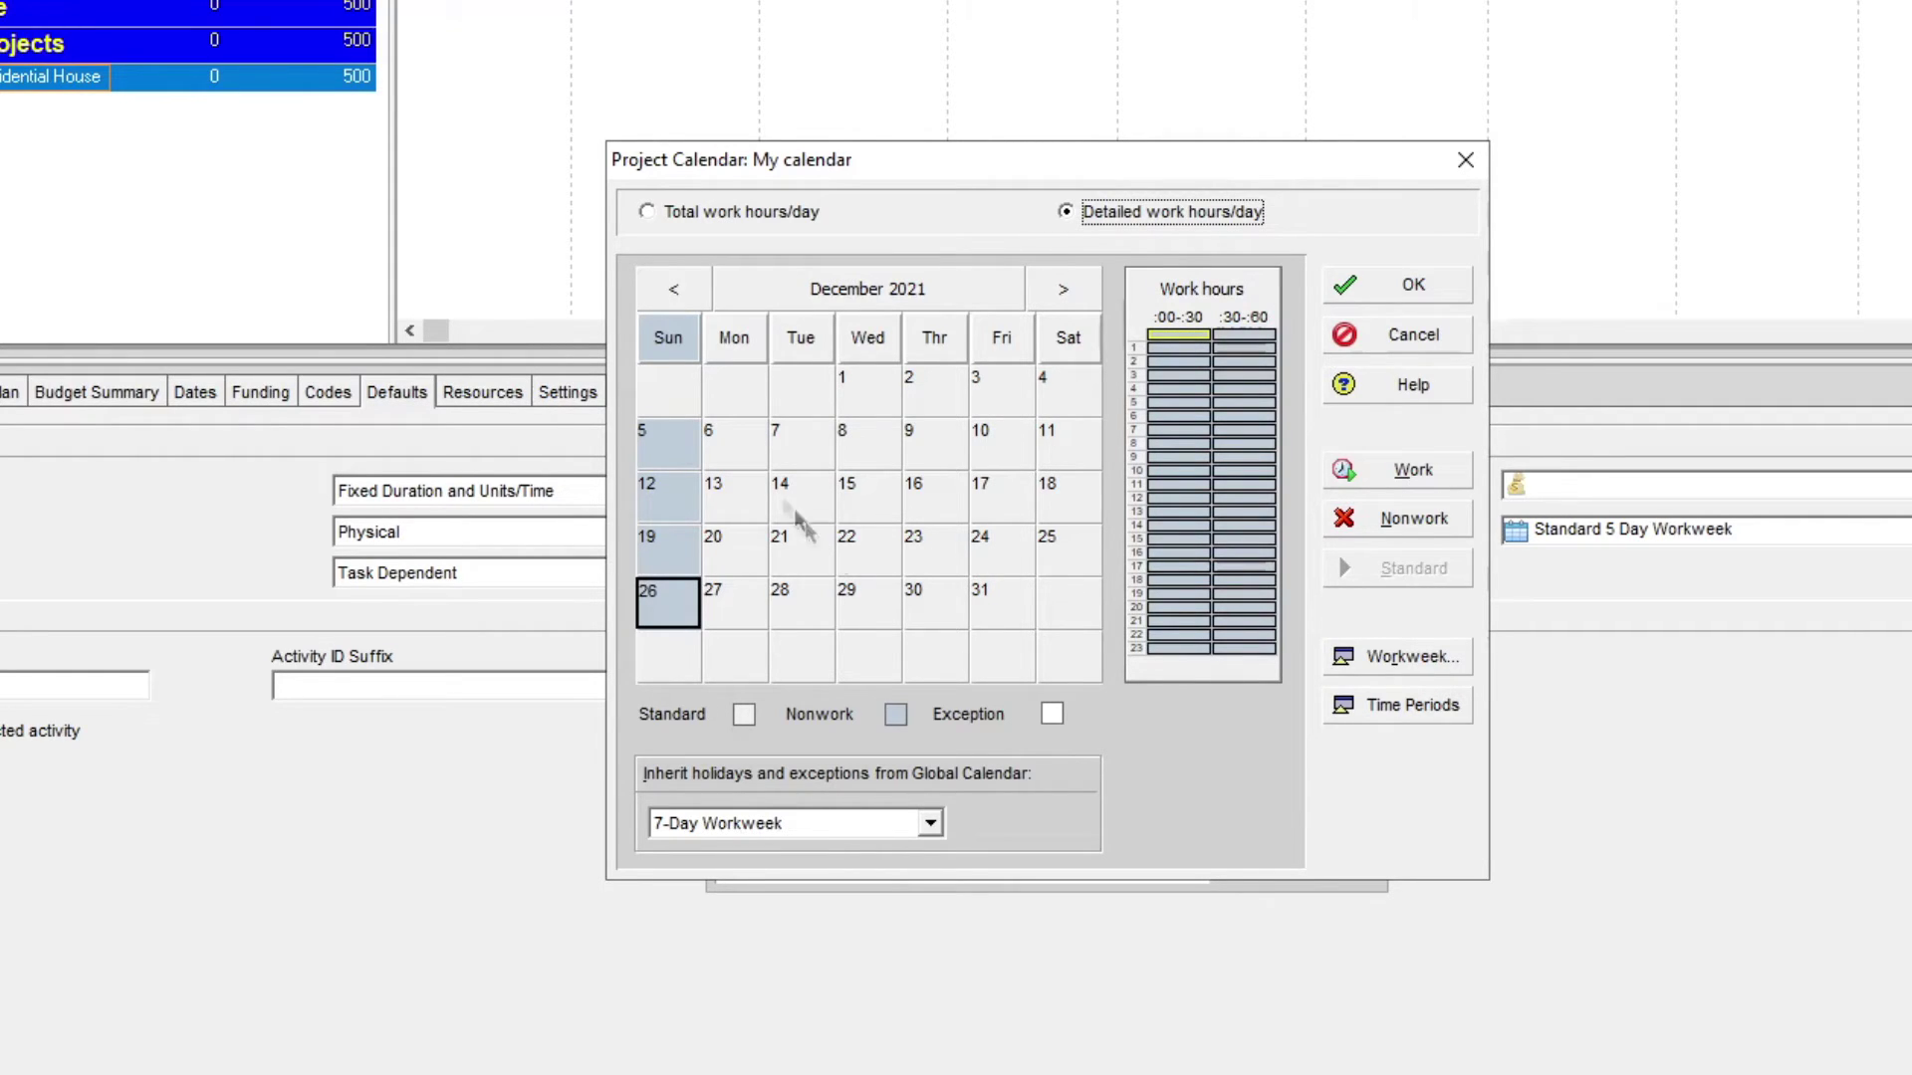
pyautogui.click(732, 426)
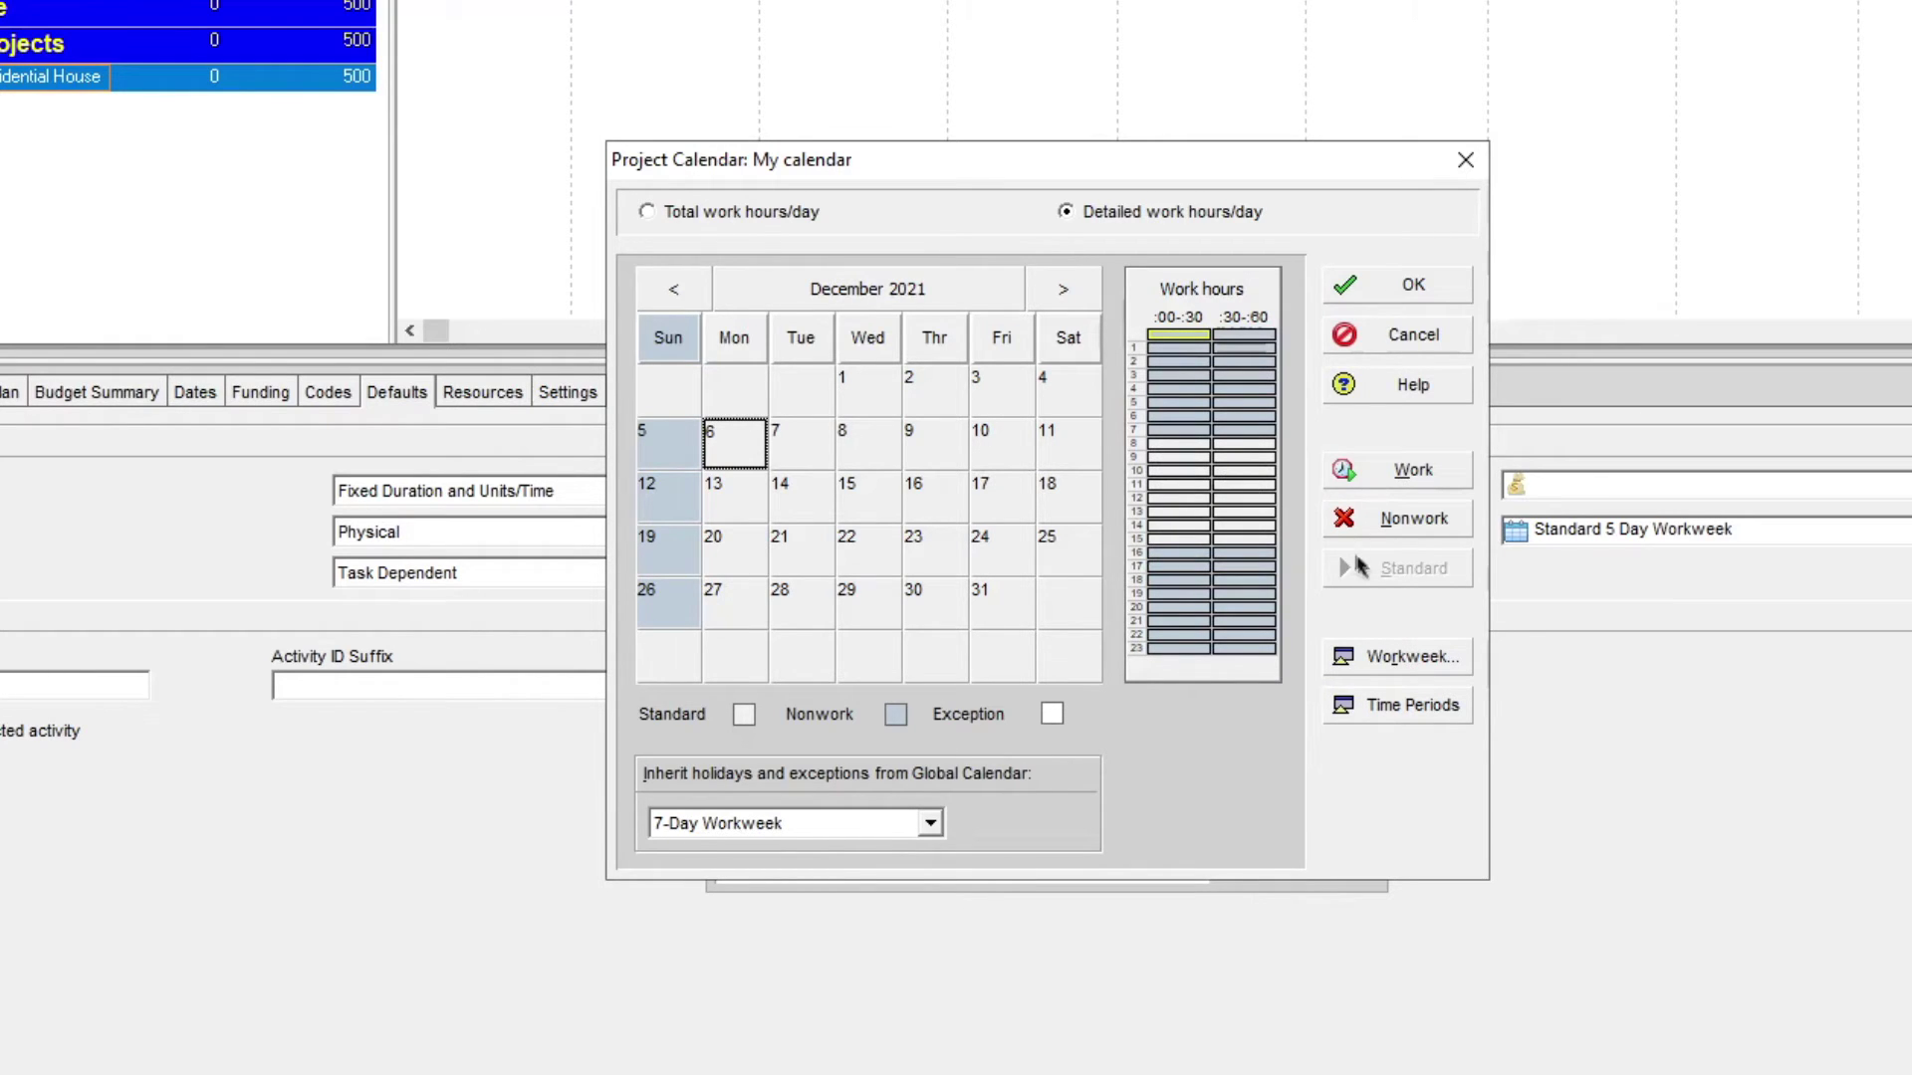
pyautogui.click(1404, 657)
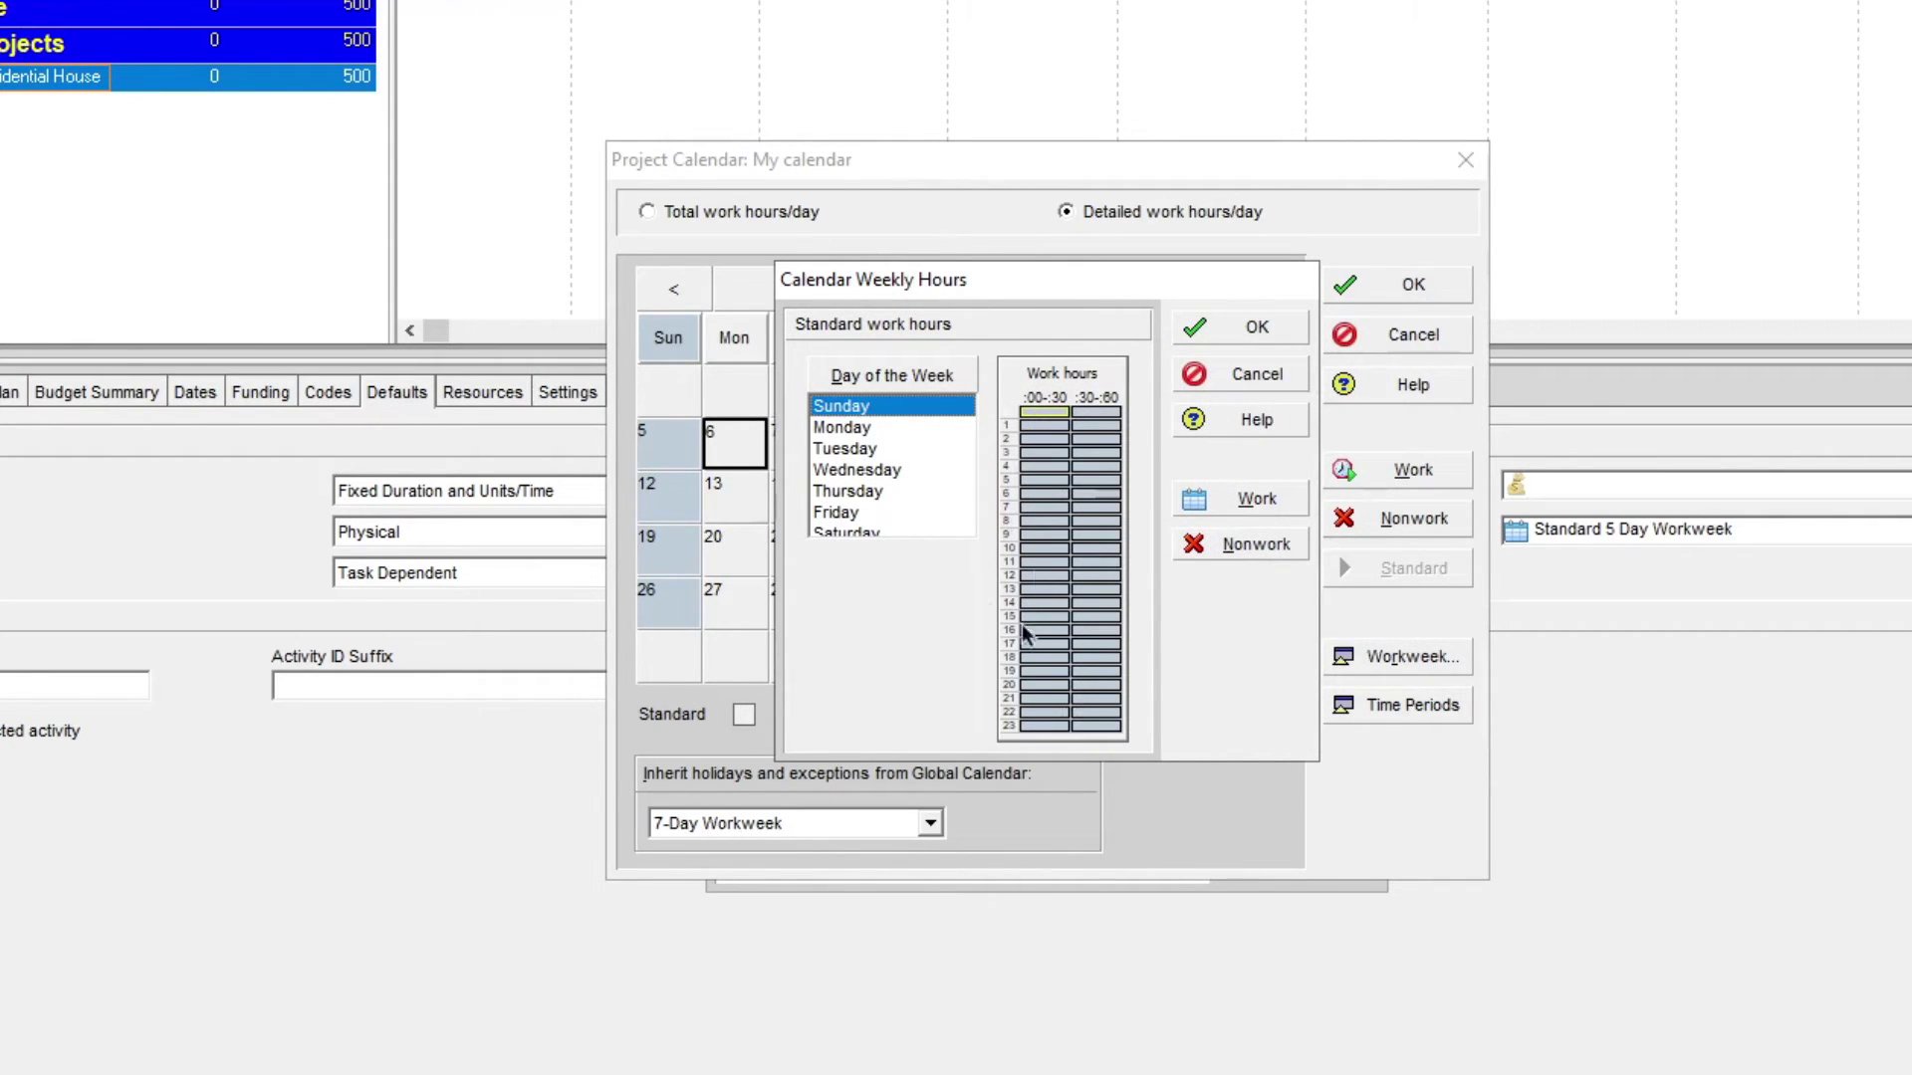
pyautogui.click(846, 428)
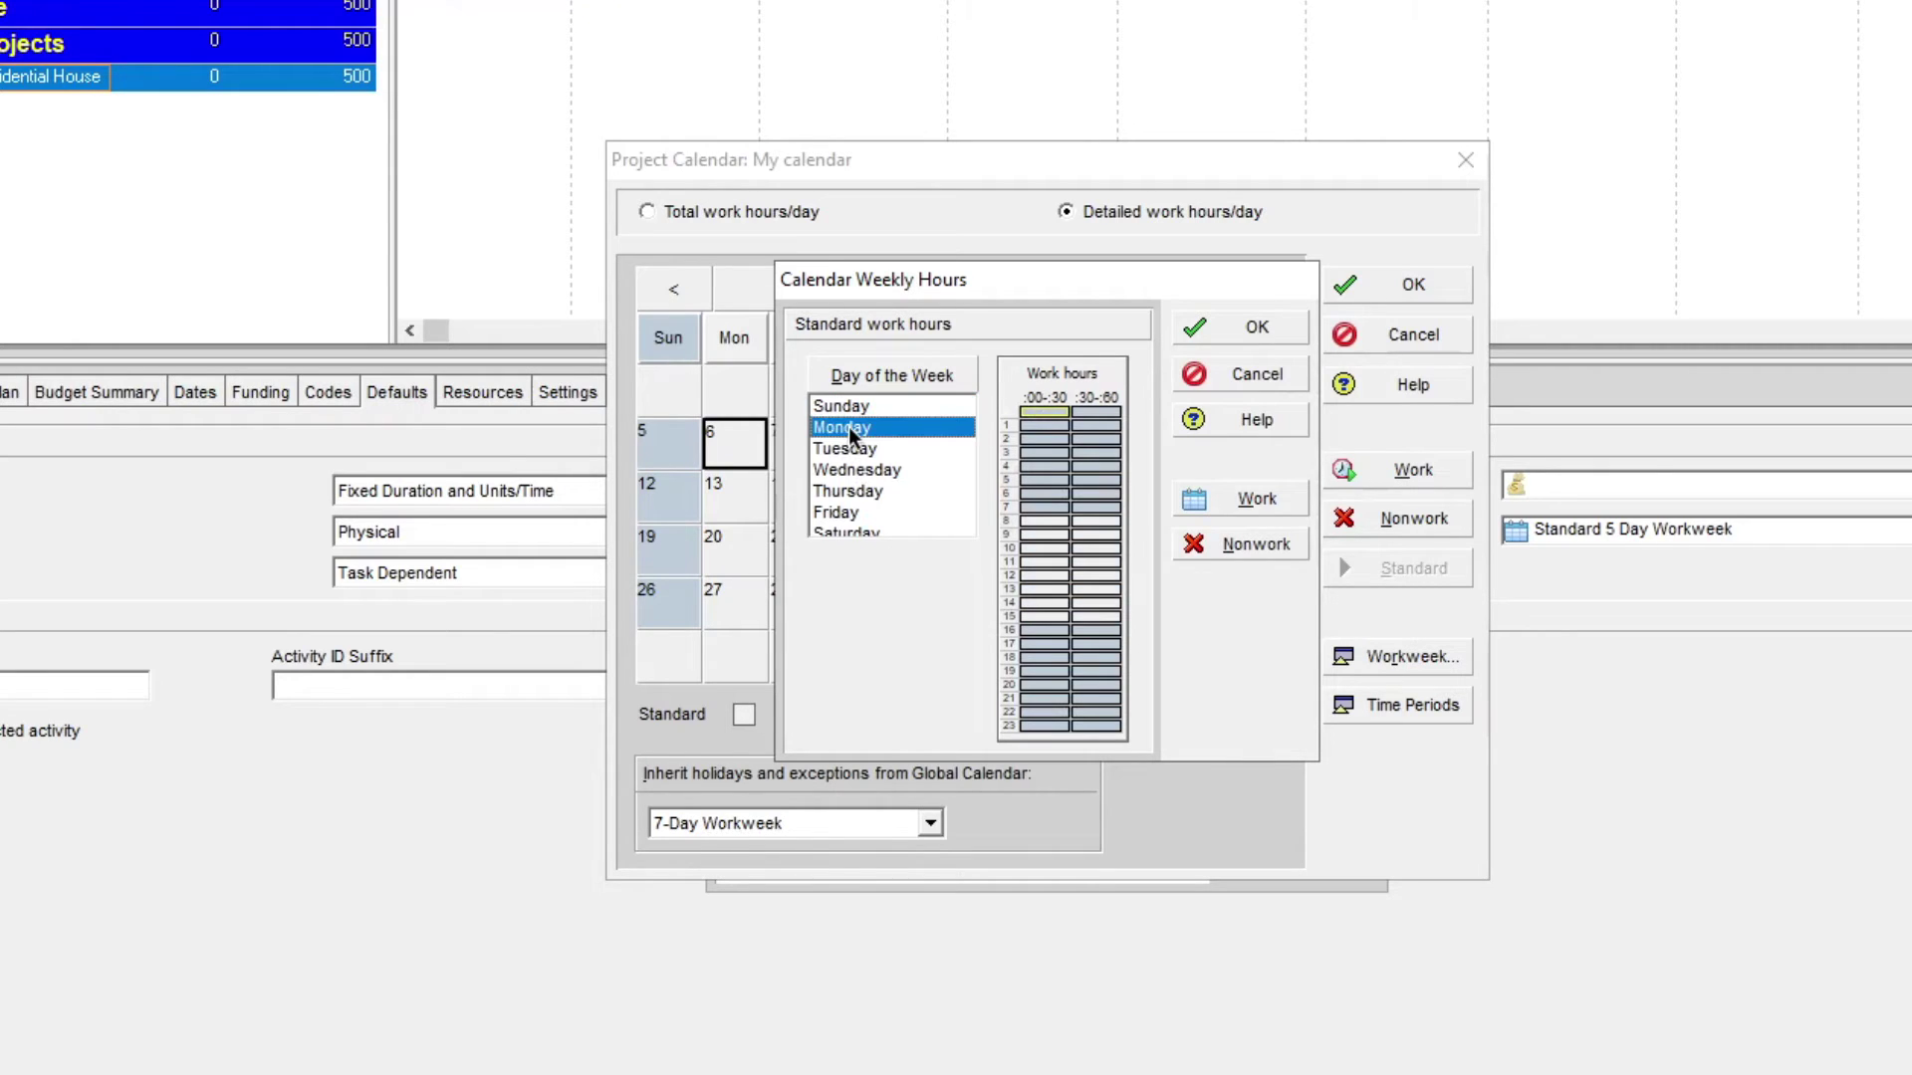
pyautogui.keyDown('shift'); pyautogui.click(842, 528); pyautogui.keyUp('shift')
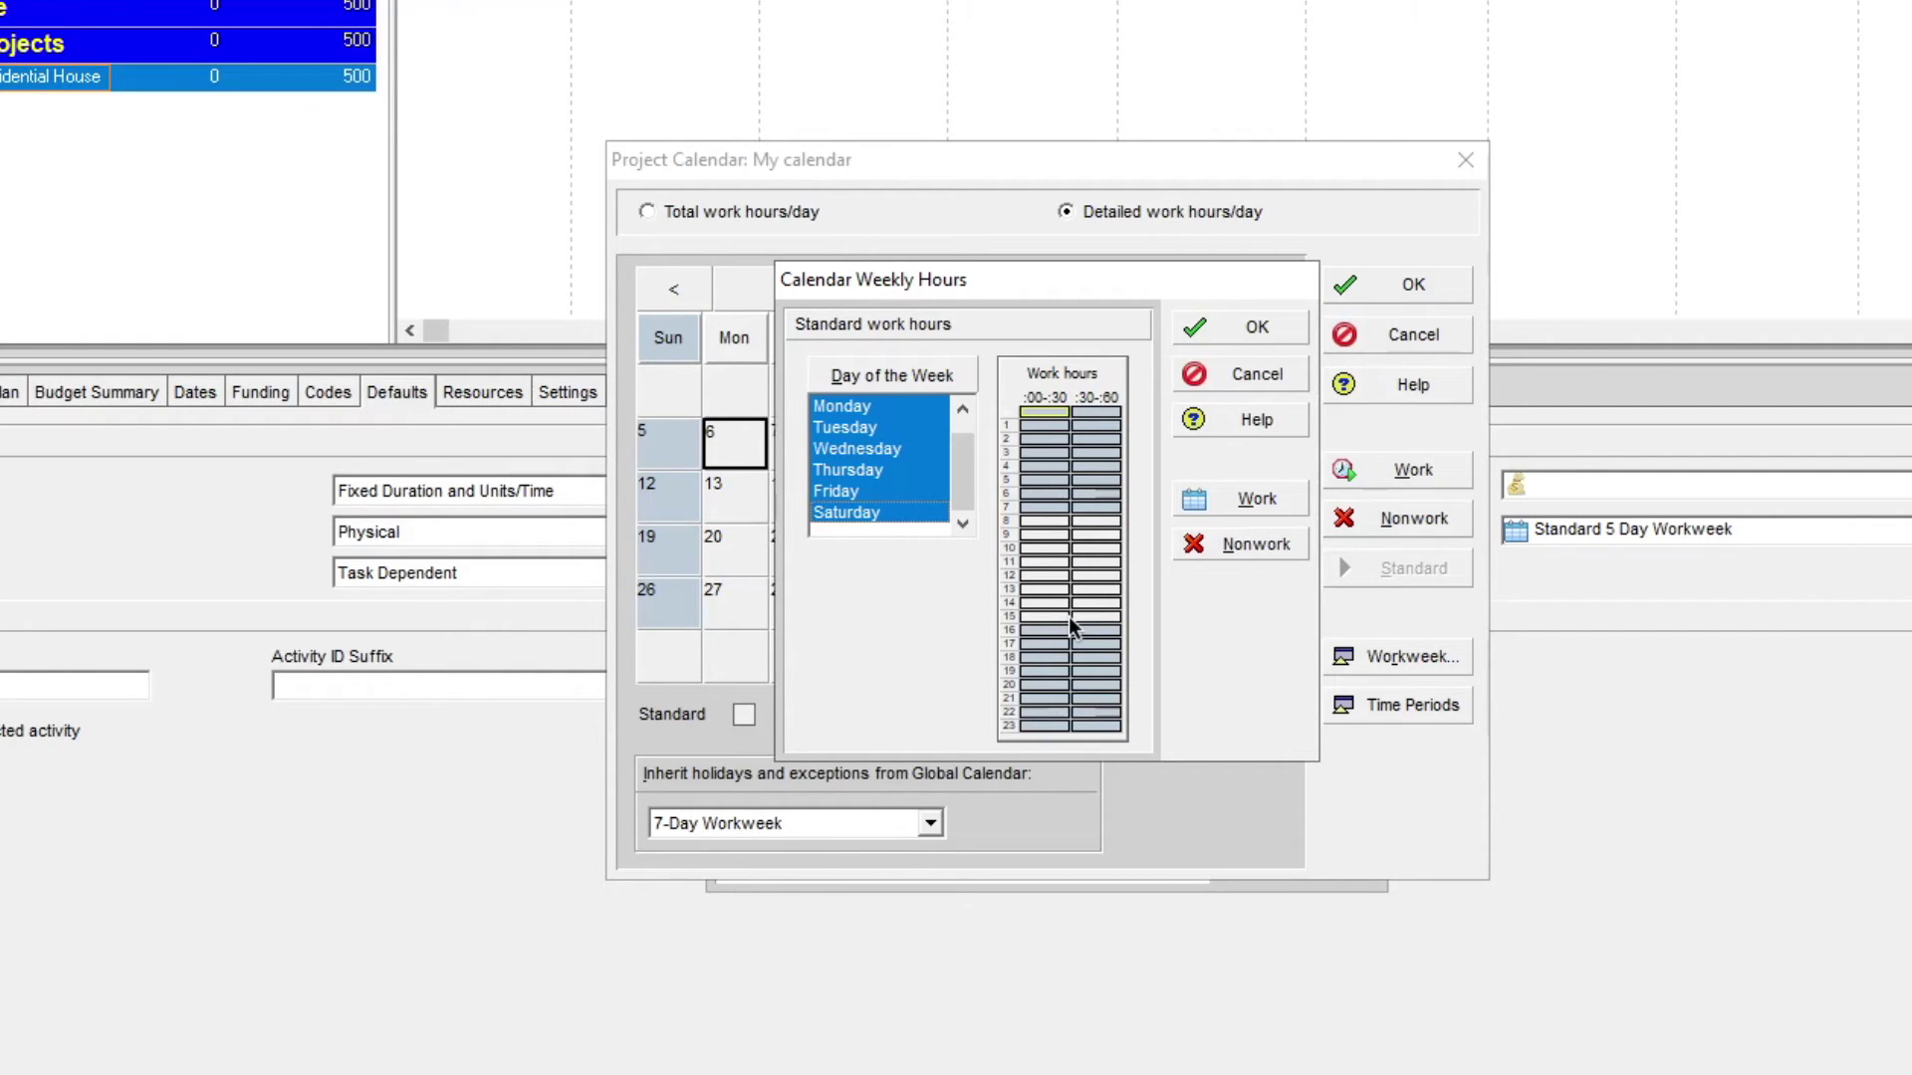
pyautogui.click(1044, 509)
pyautogui.click(1265, 504)
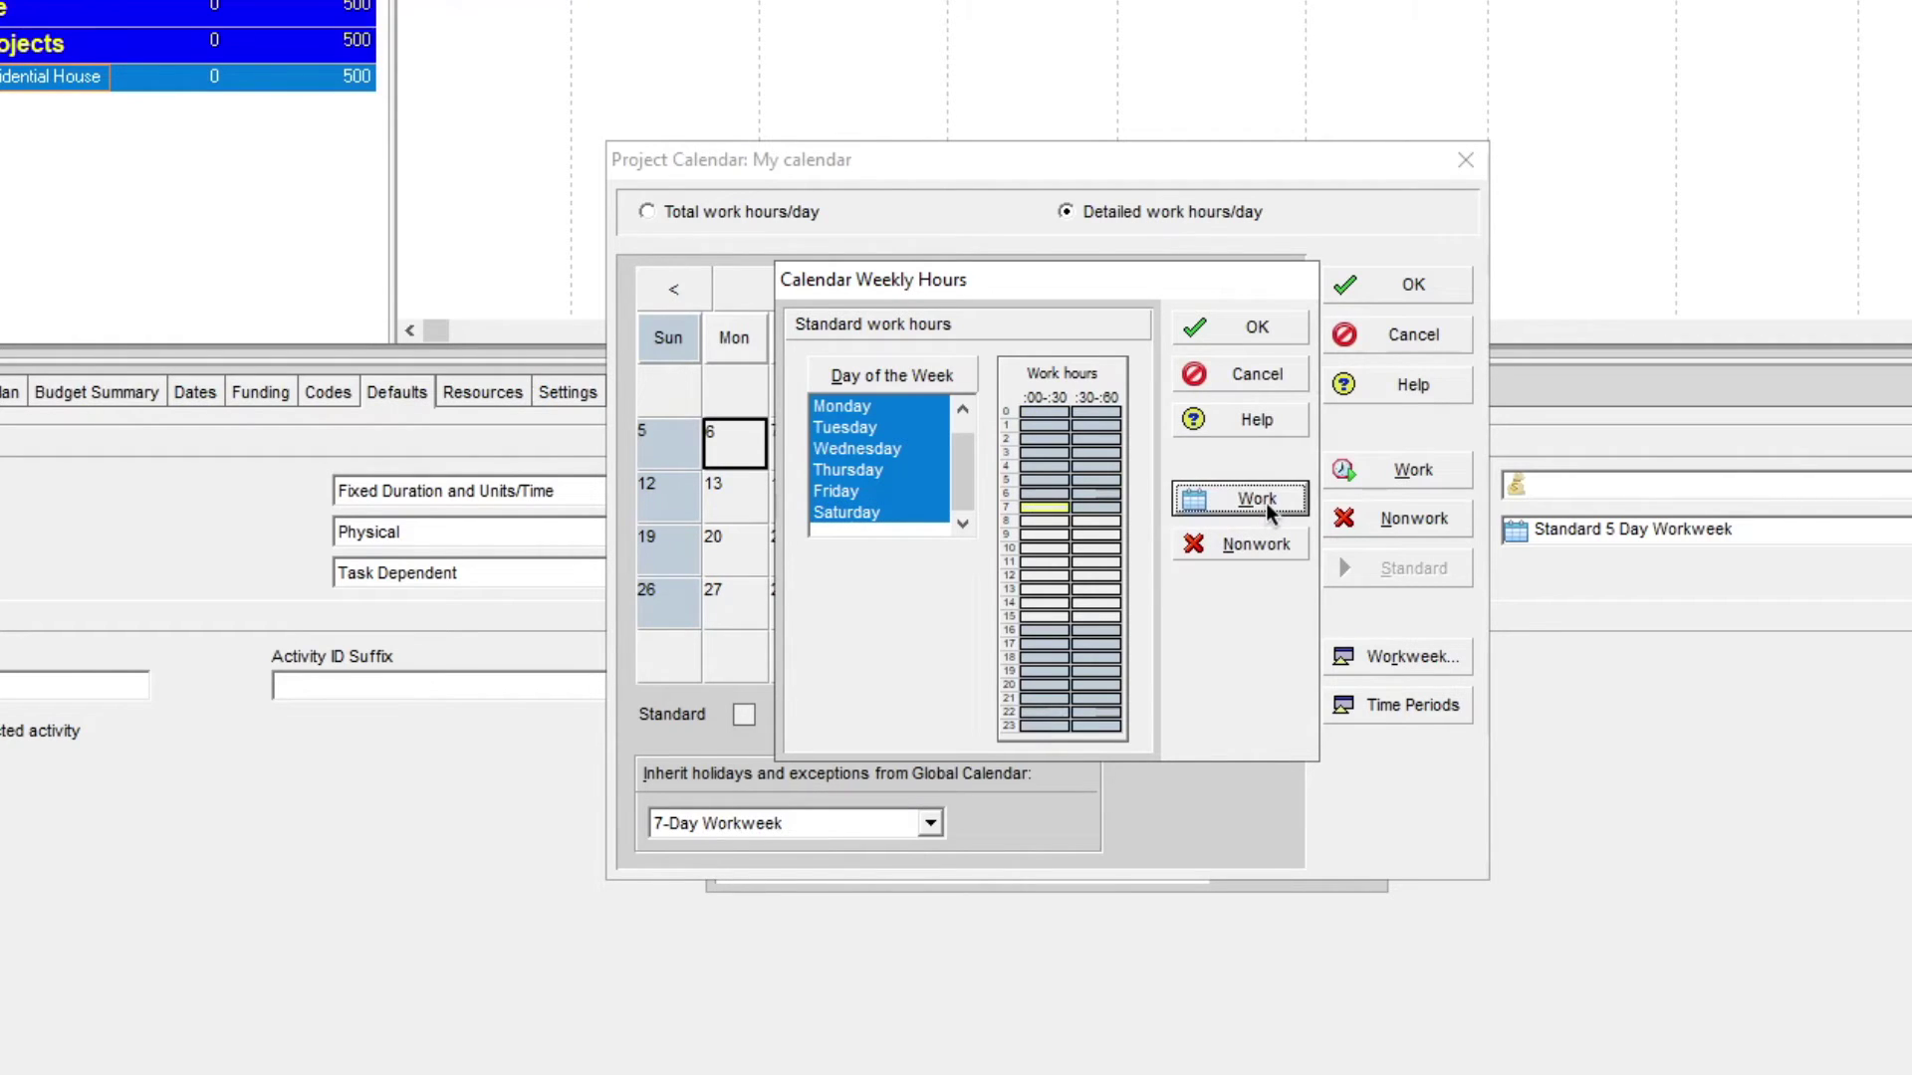
pyautogui.click(1099, 510)
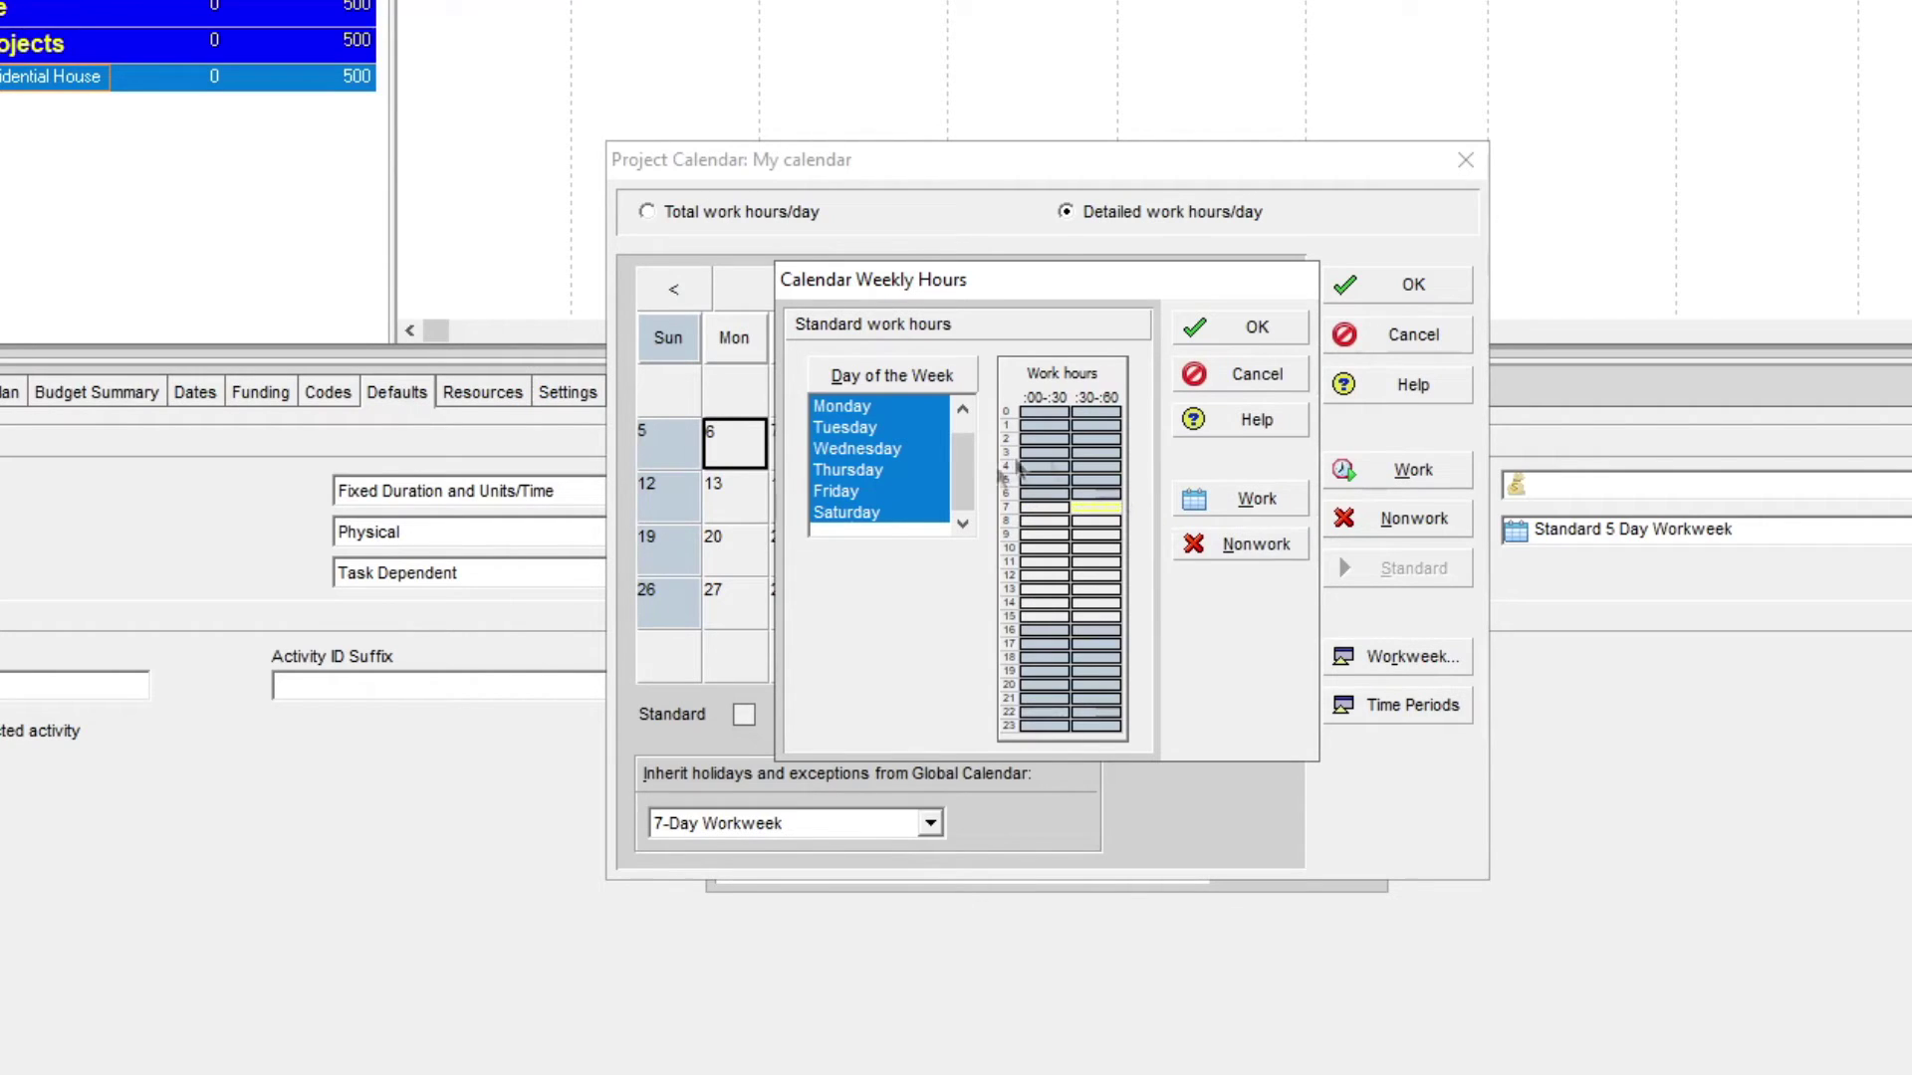
# Step: Mark 12:00 to 13:00 as nonwork time for Monday to Saturday and accept the weekly hours
pyautogui.click(1033, 578)
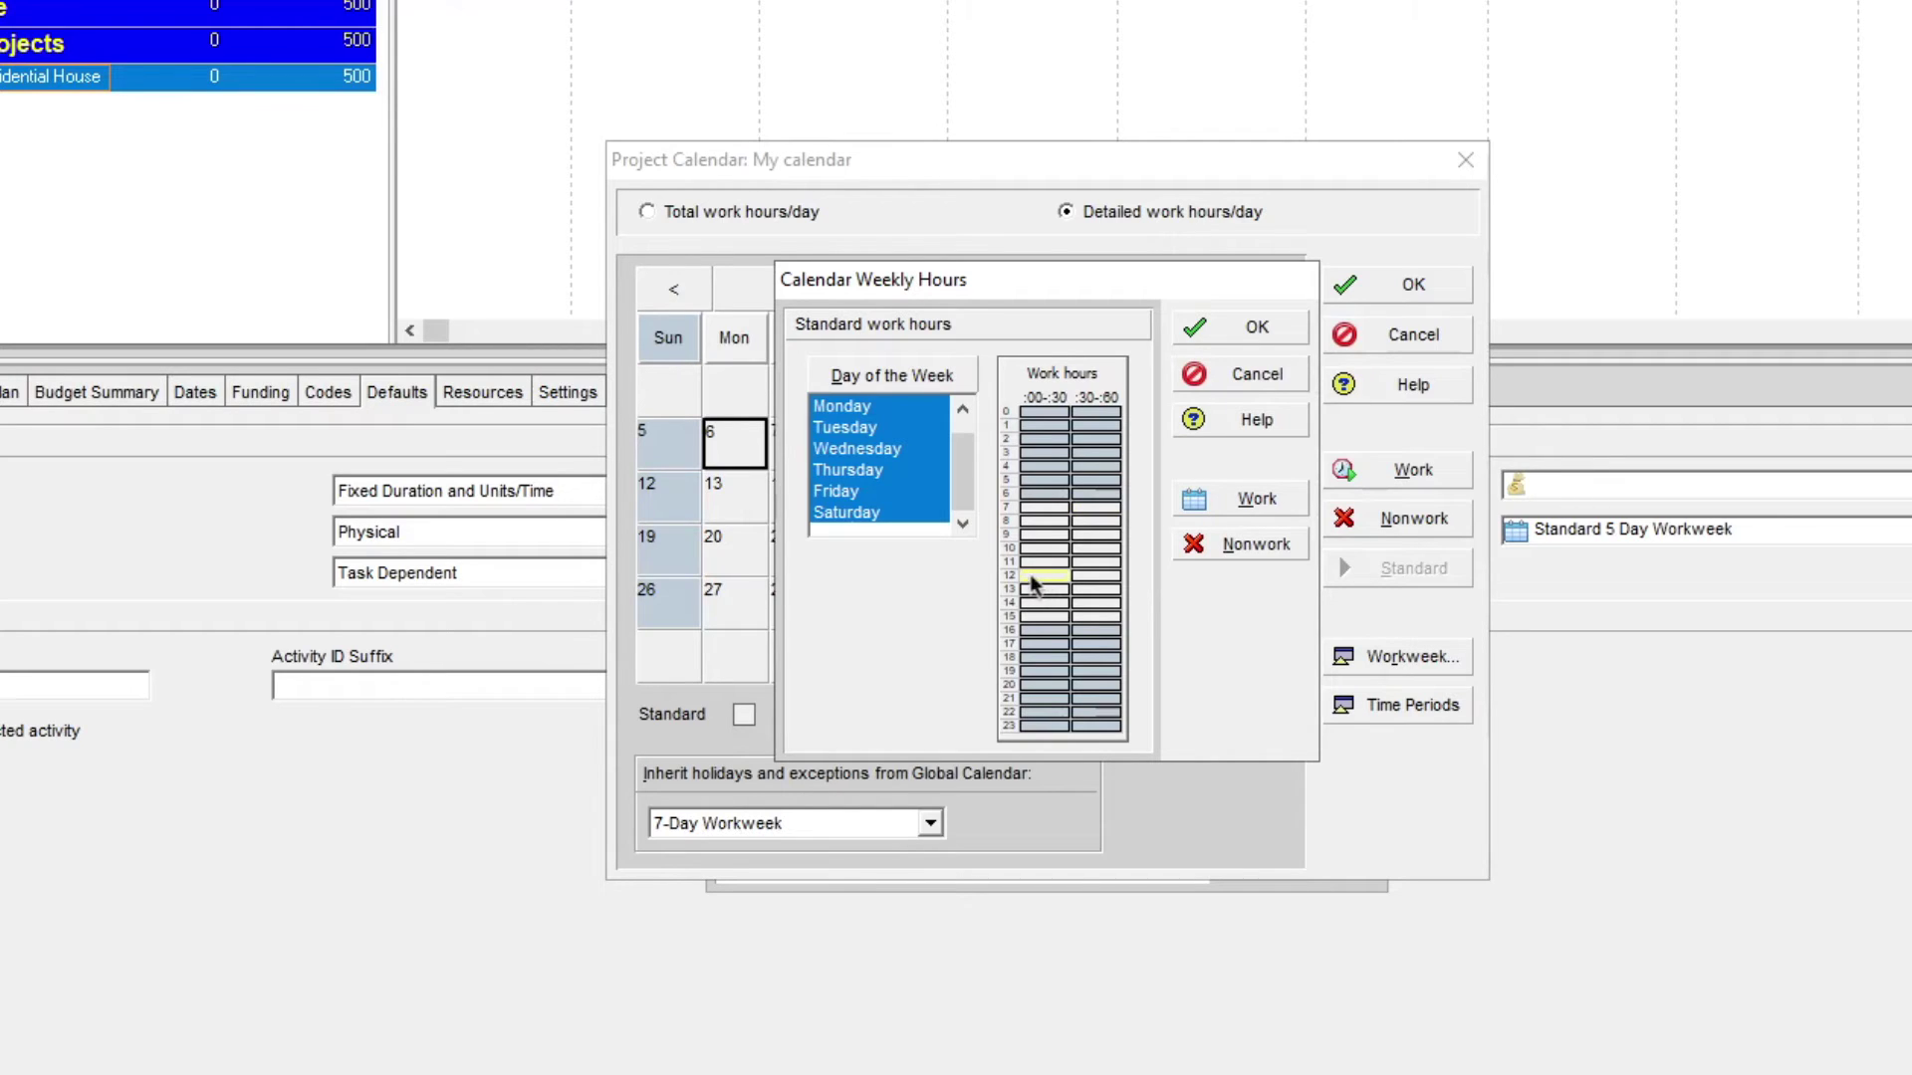
pyautogui.click(1211, 546)
pyautogui.click(1092, 577)
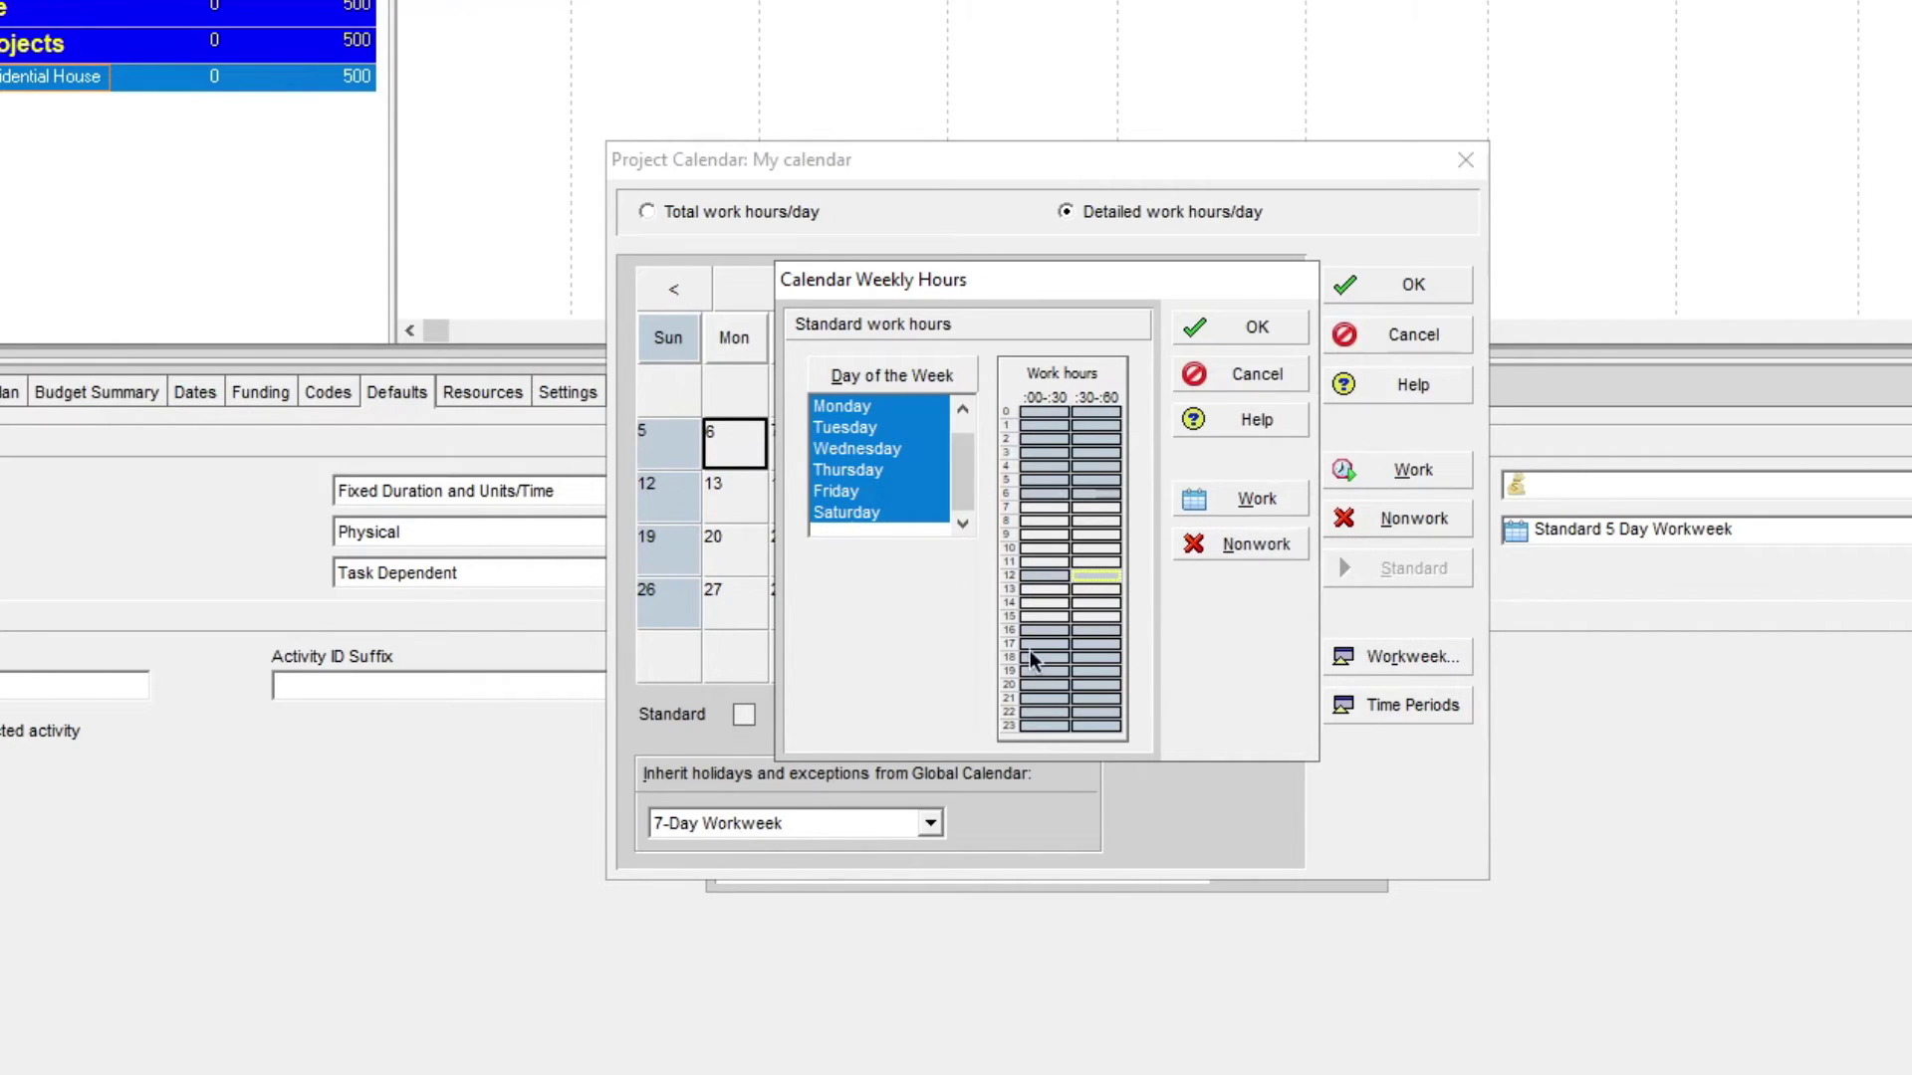
pyautogui.click(1259, 331)
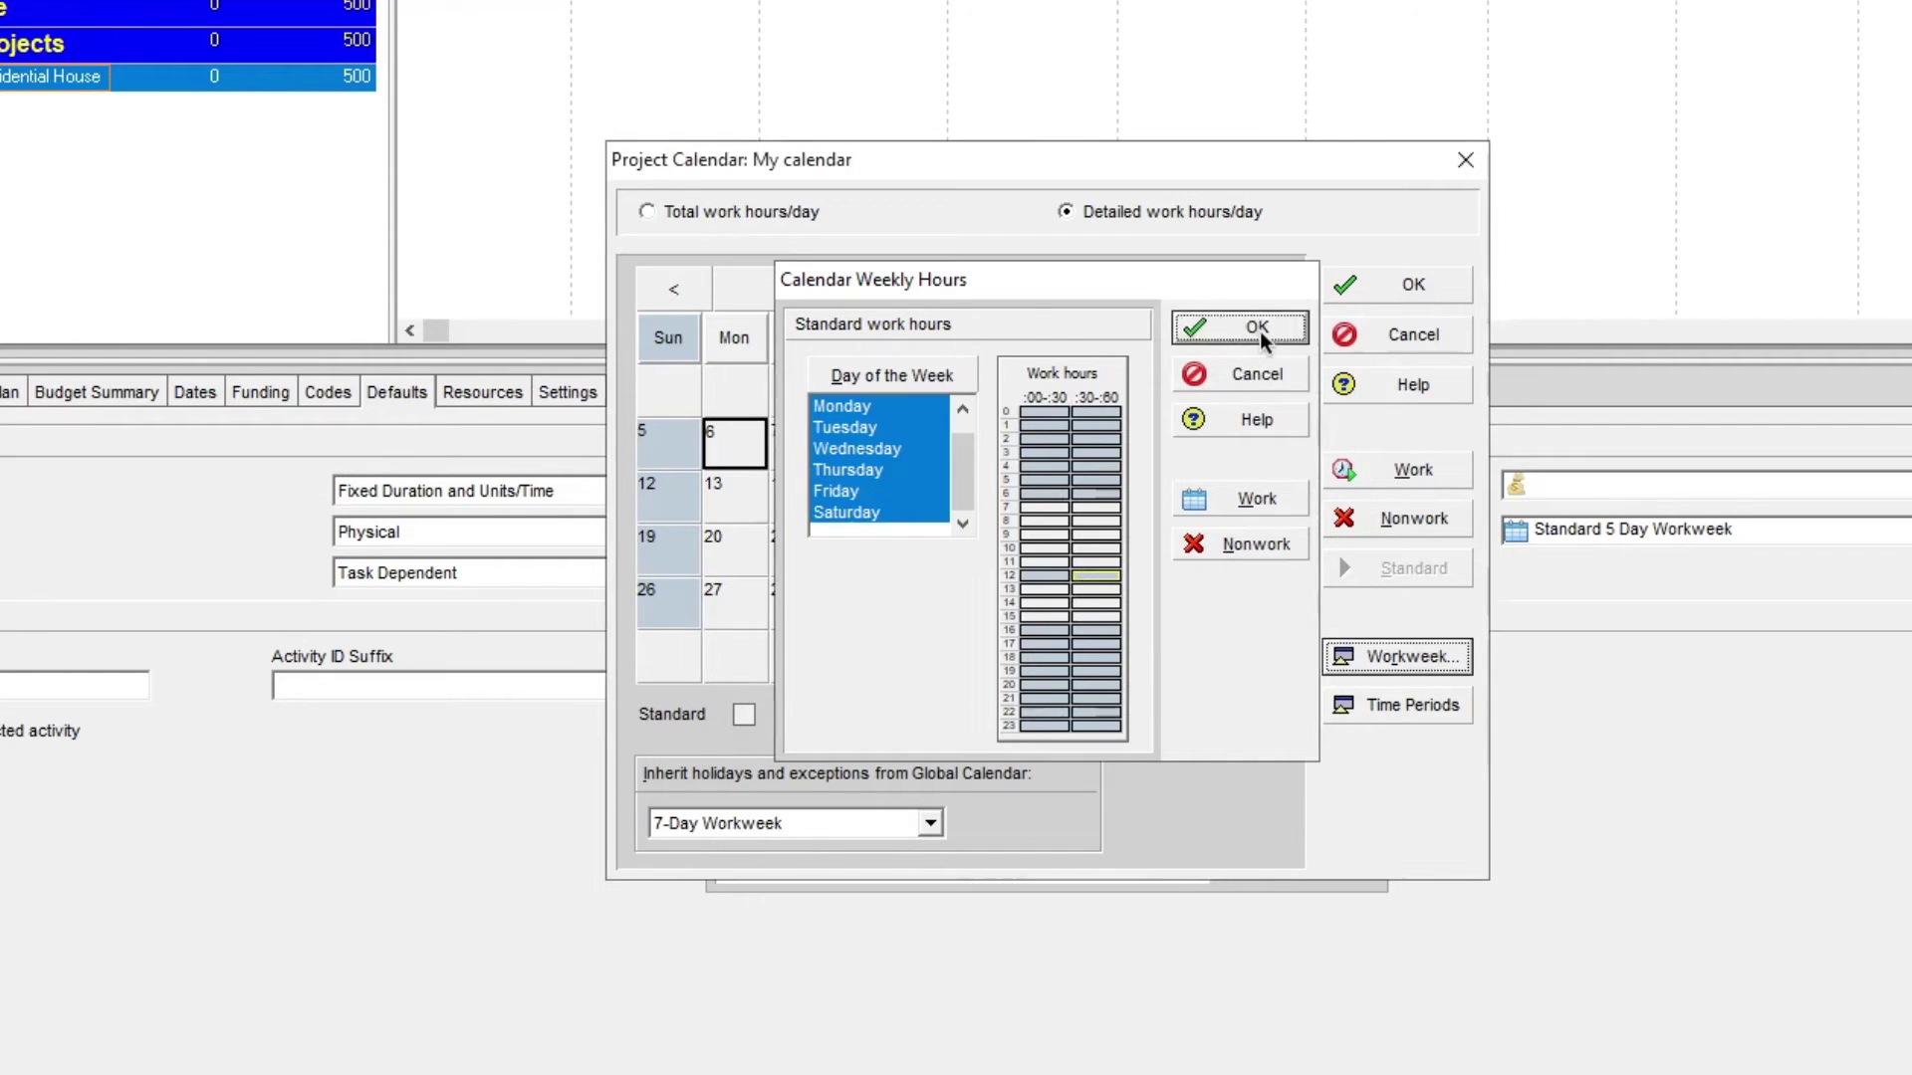
# Step: Check the detailed work hours on several weekdays and Saturdays throughout December 2021
pyautogui.click(936, 451)
pyautogui.click(1061, 435)
pyautogui.click(1066, 488)
pyautogui.click(1062, 567)
pyautogui.click(1006, 594)
pyautogui.click(926, 601)
pyautogui.click(862, 602)
pyautogui.click(797, 604)
pyautogui.click(731, 606)
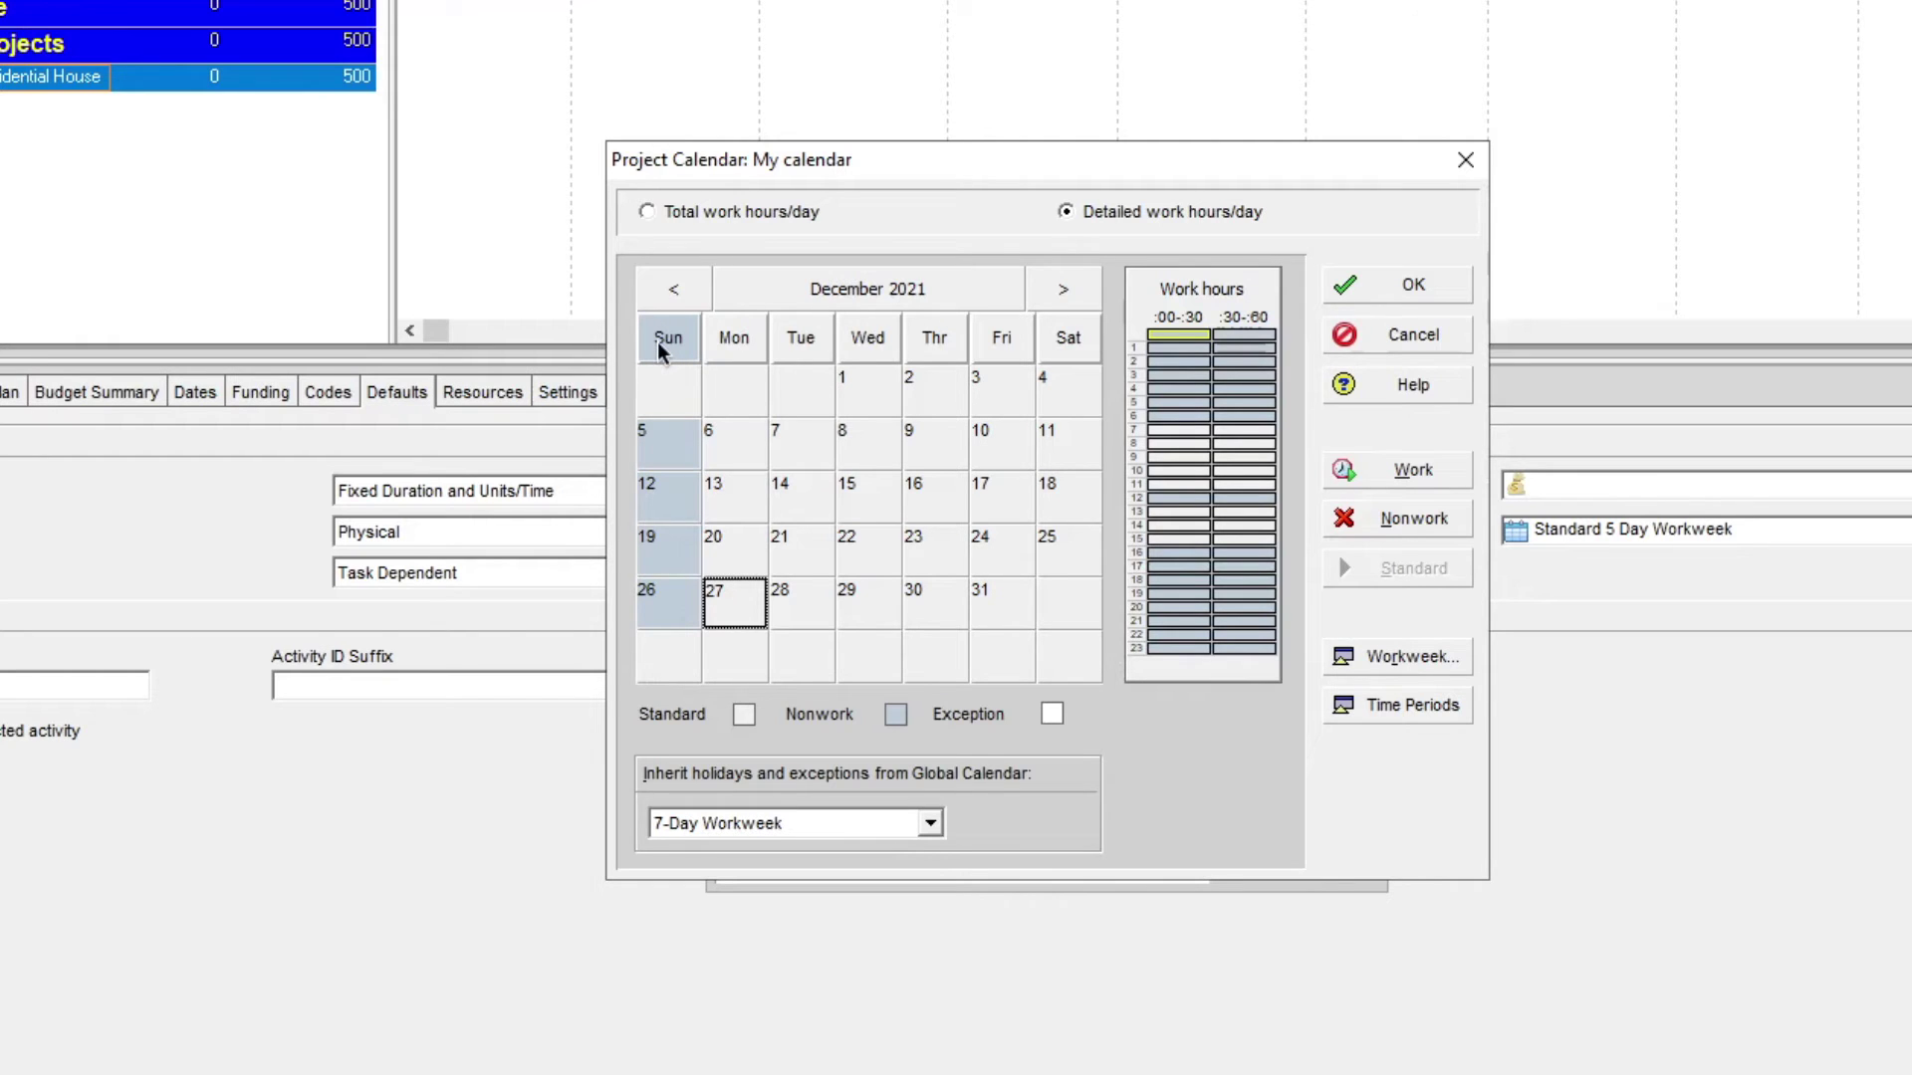
# Step: Save My calendar and assign it from the project calendars as the default calendar for the H1 project's new activities
pyautogui.click(1395, 285)
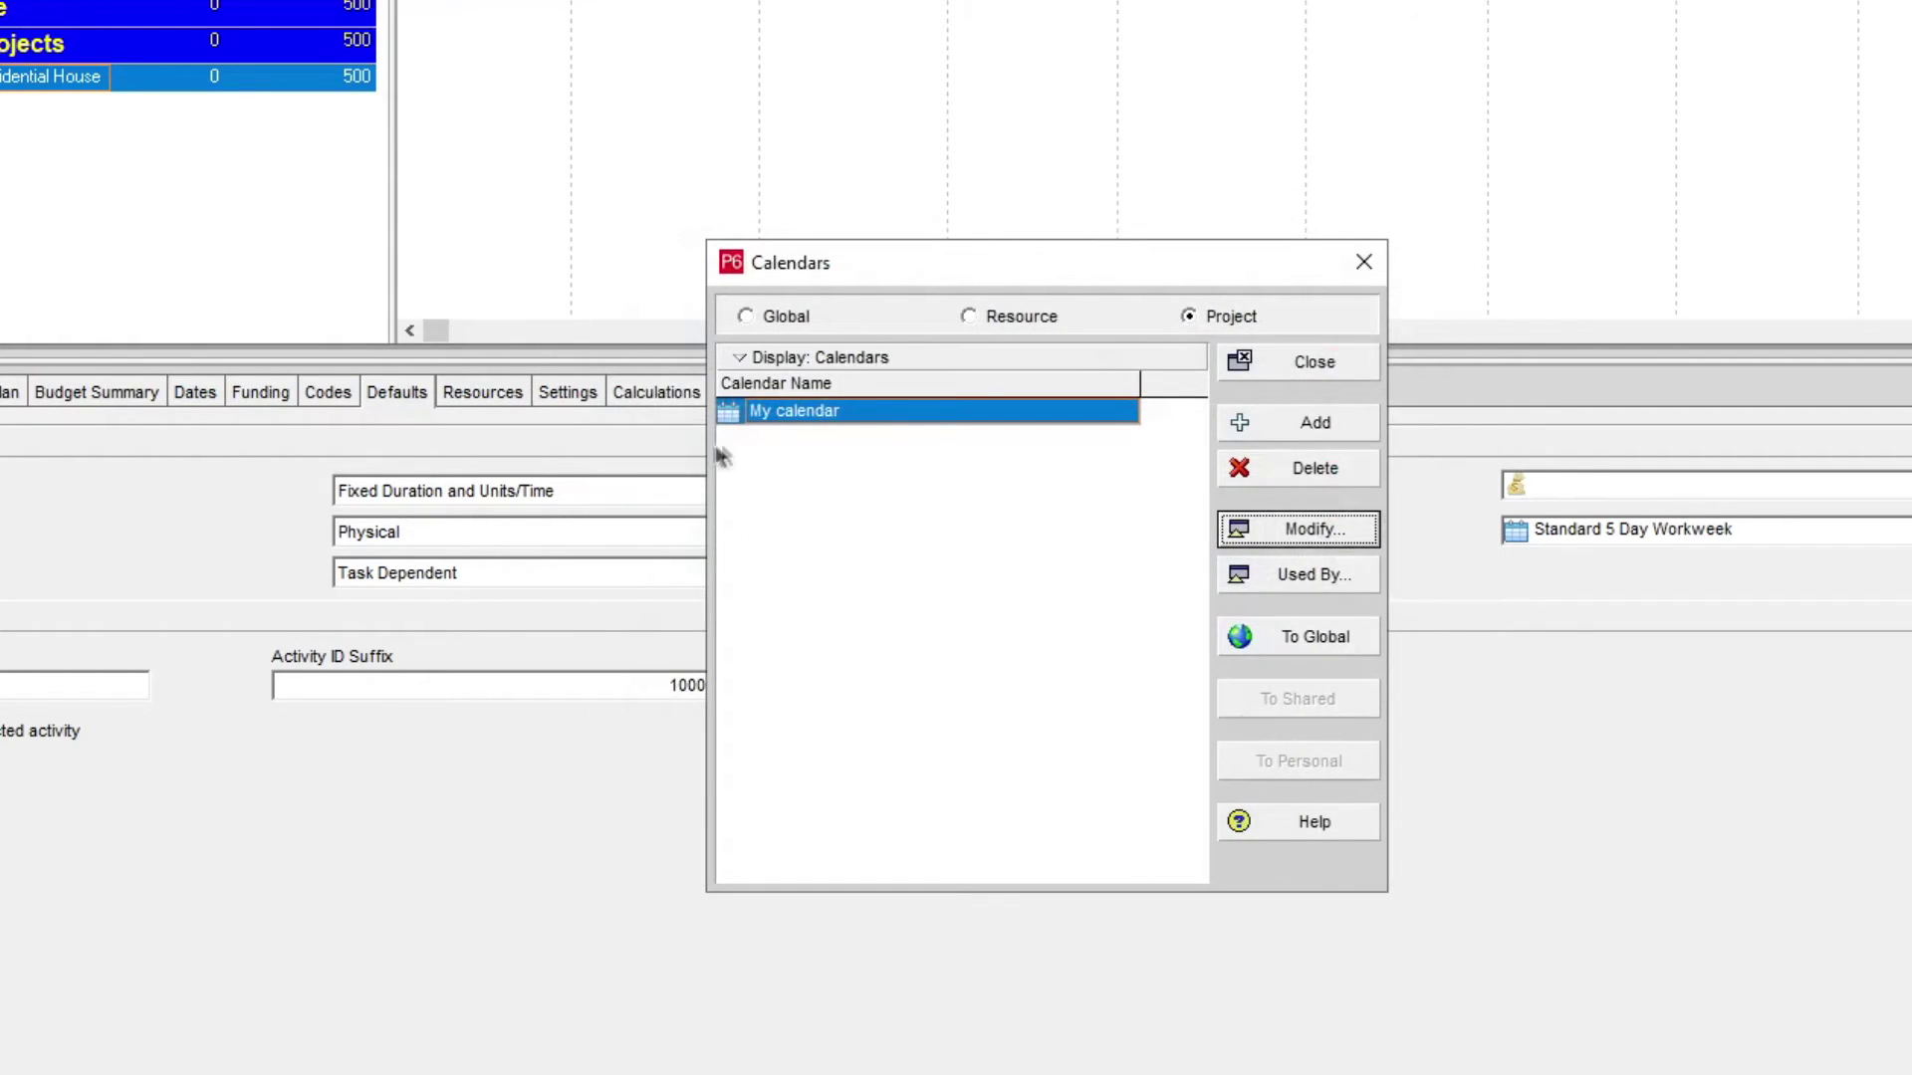
pyautogui.click(1307, 376)
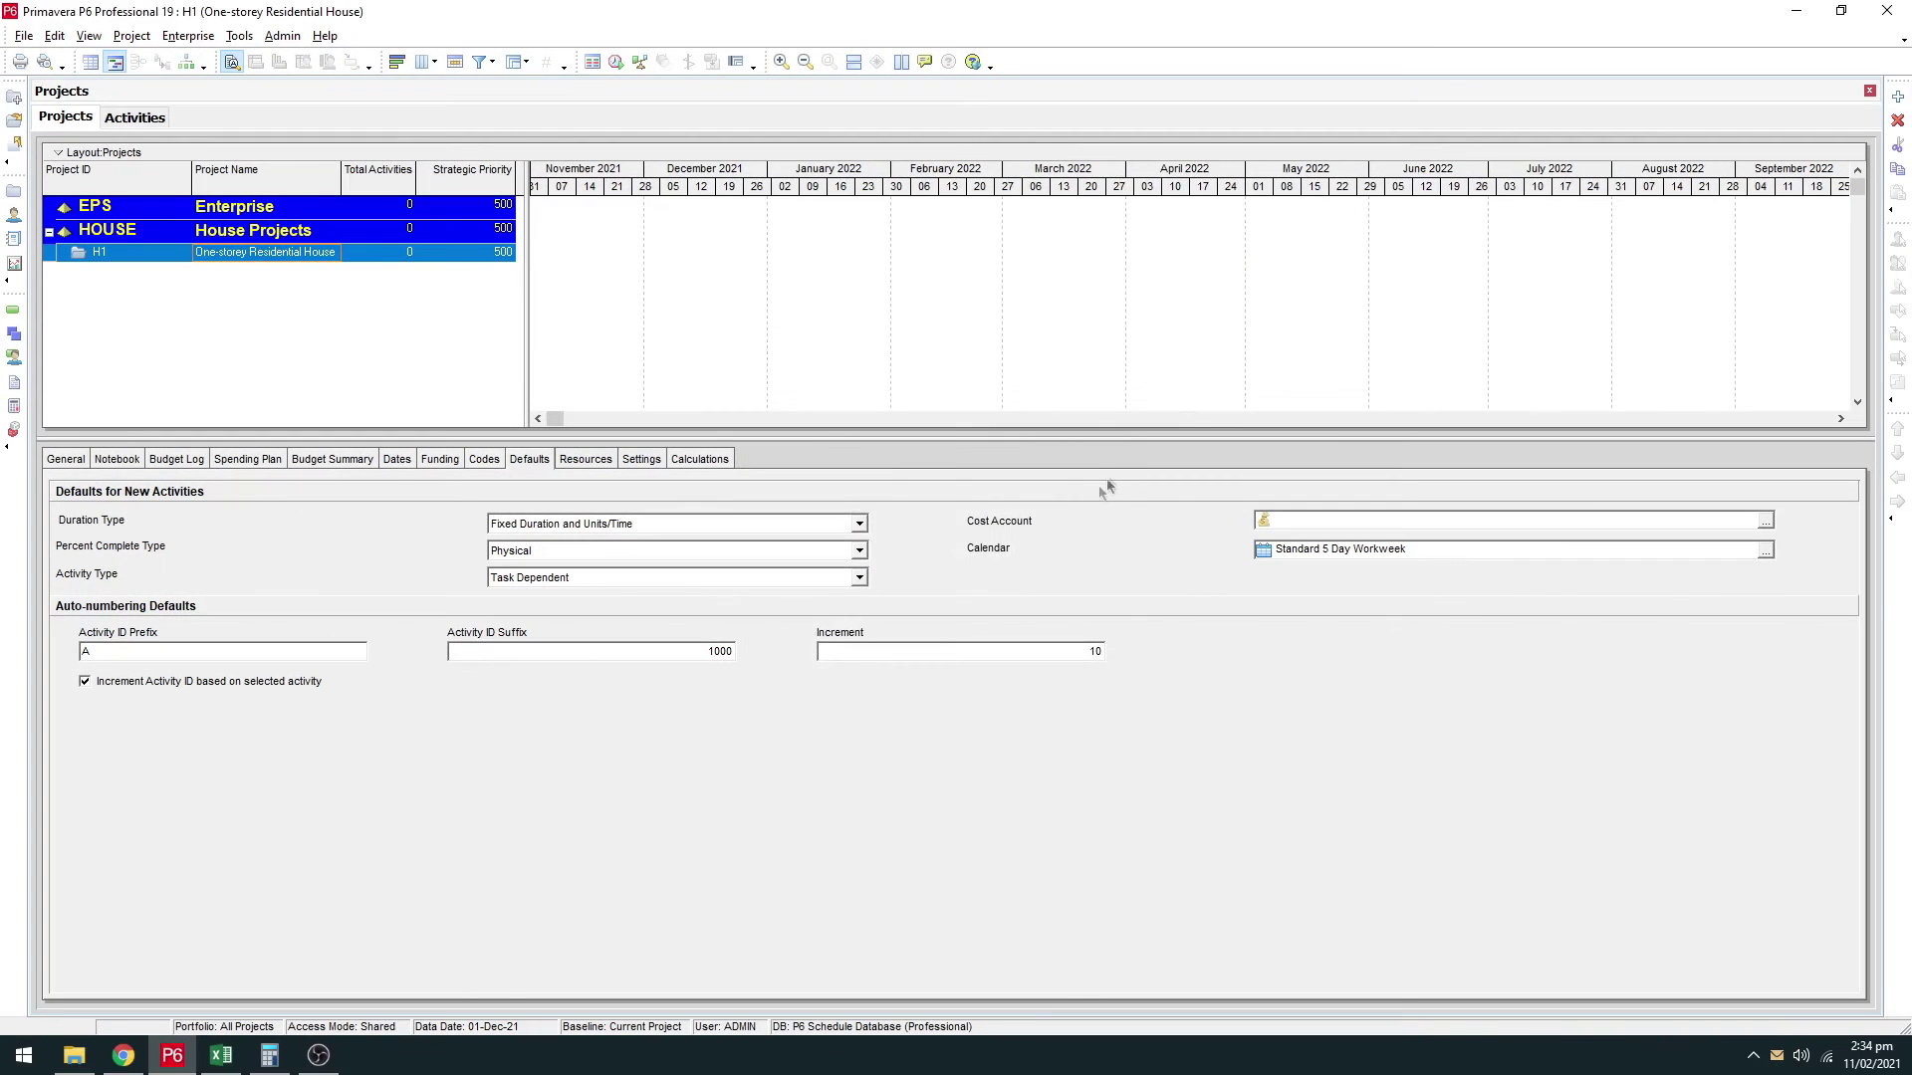
pyautogui.click(396, 257)
pyautogui.click(1765, 552)
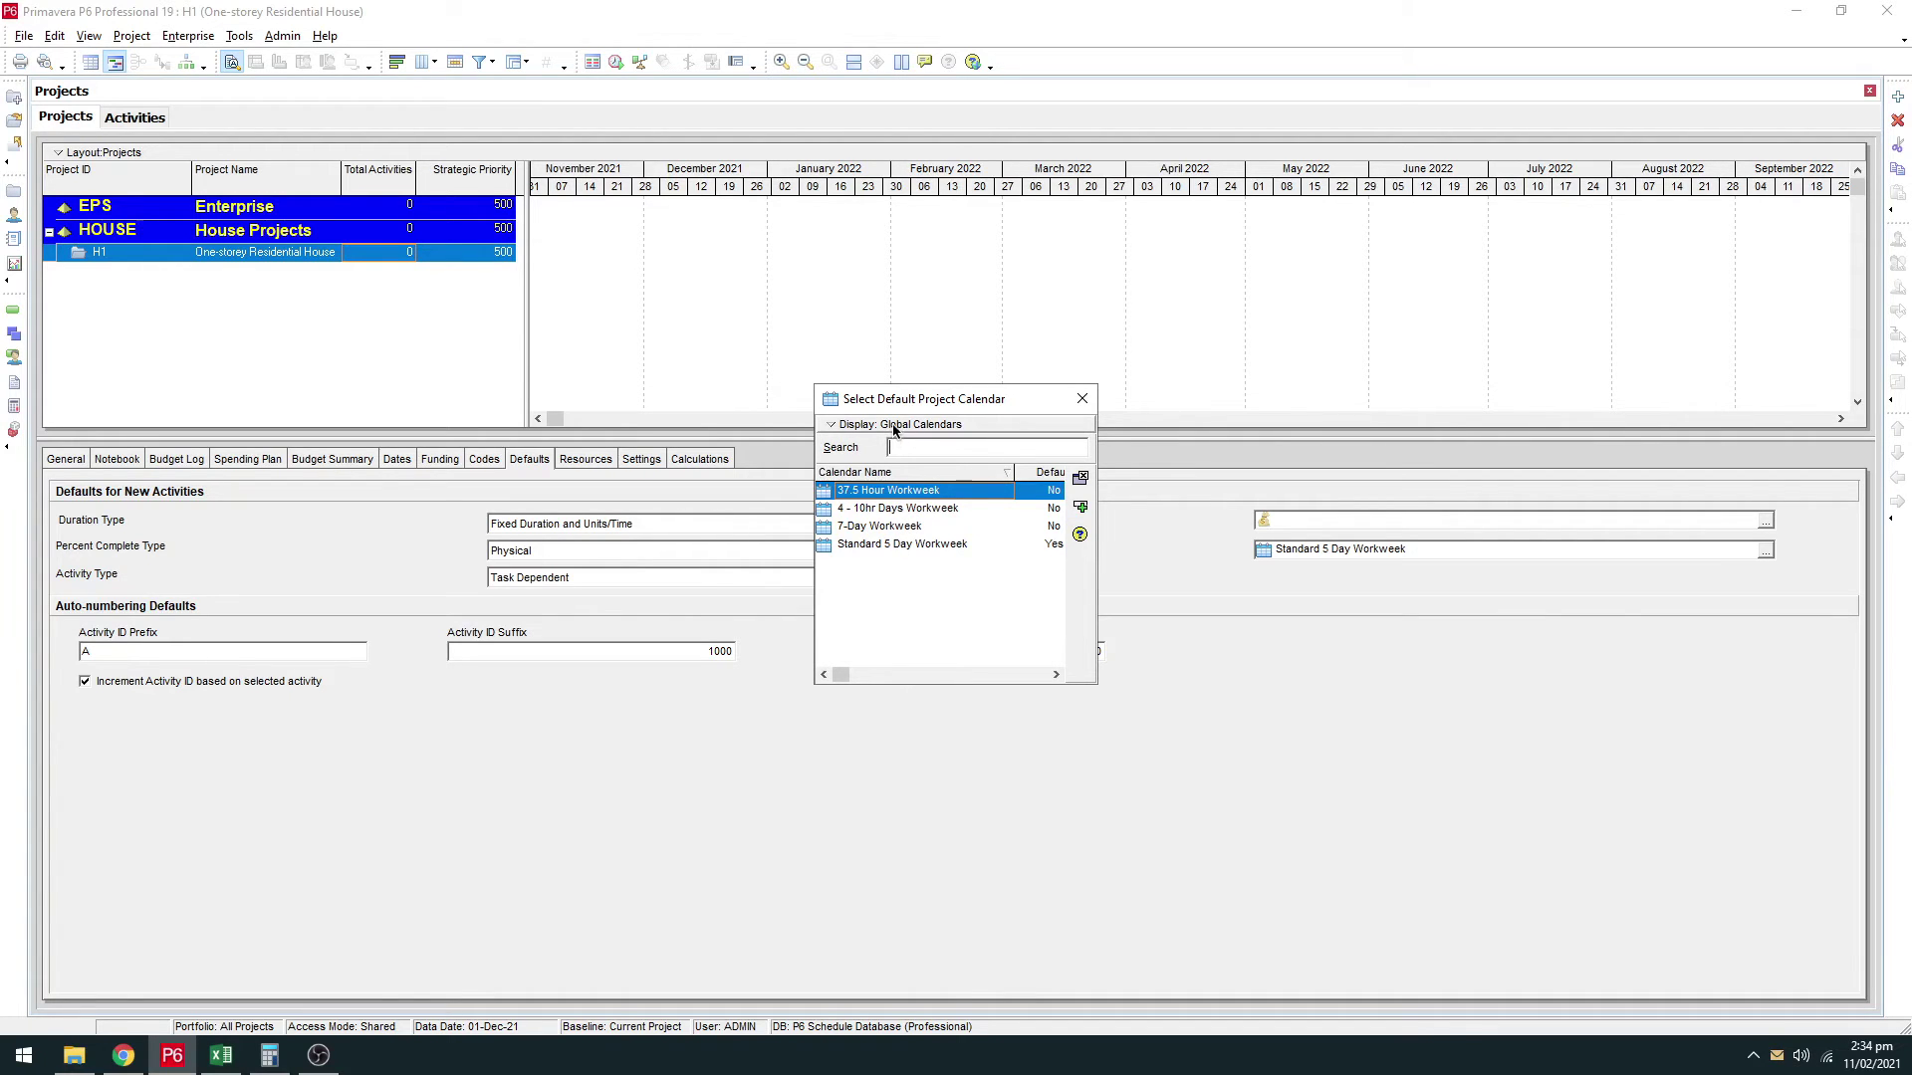
pyautogui.click(946, 431)
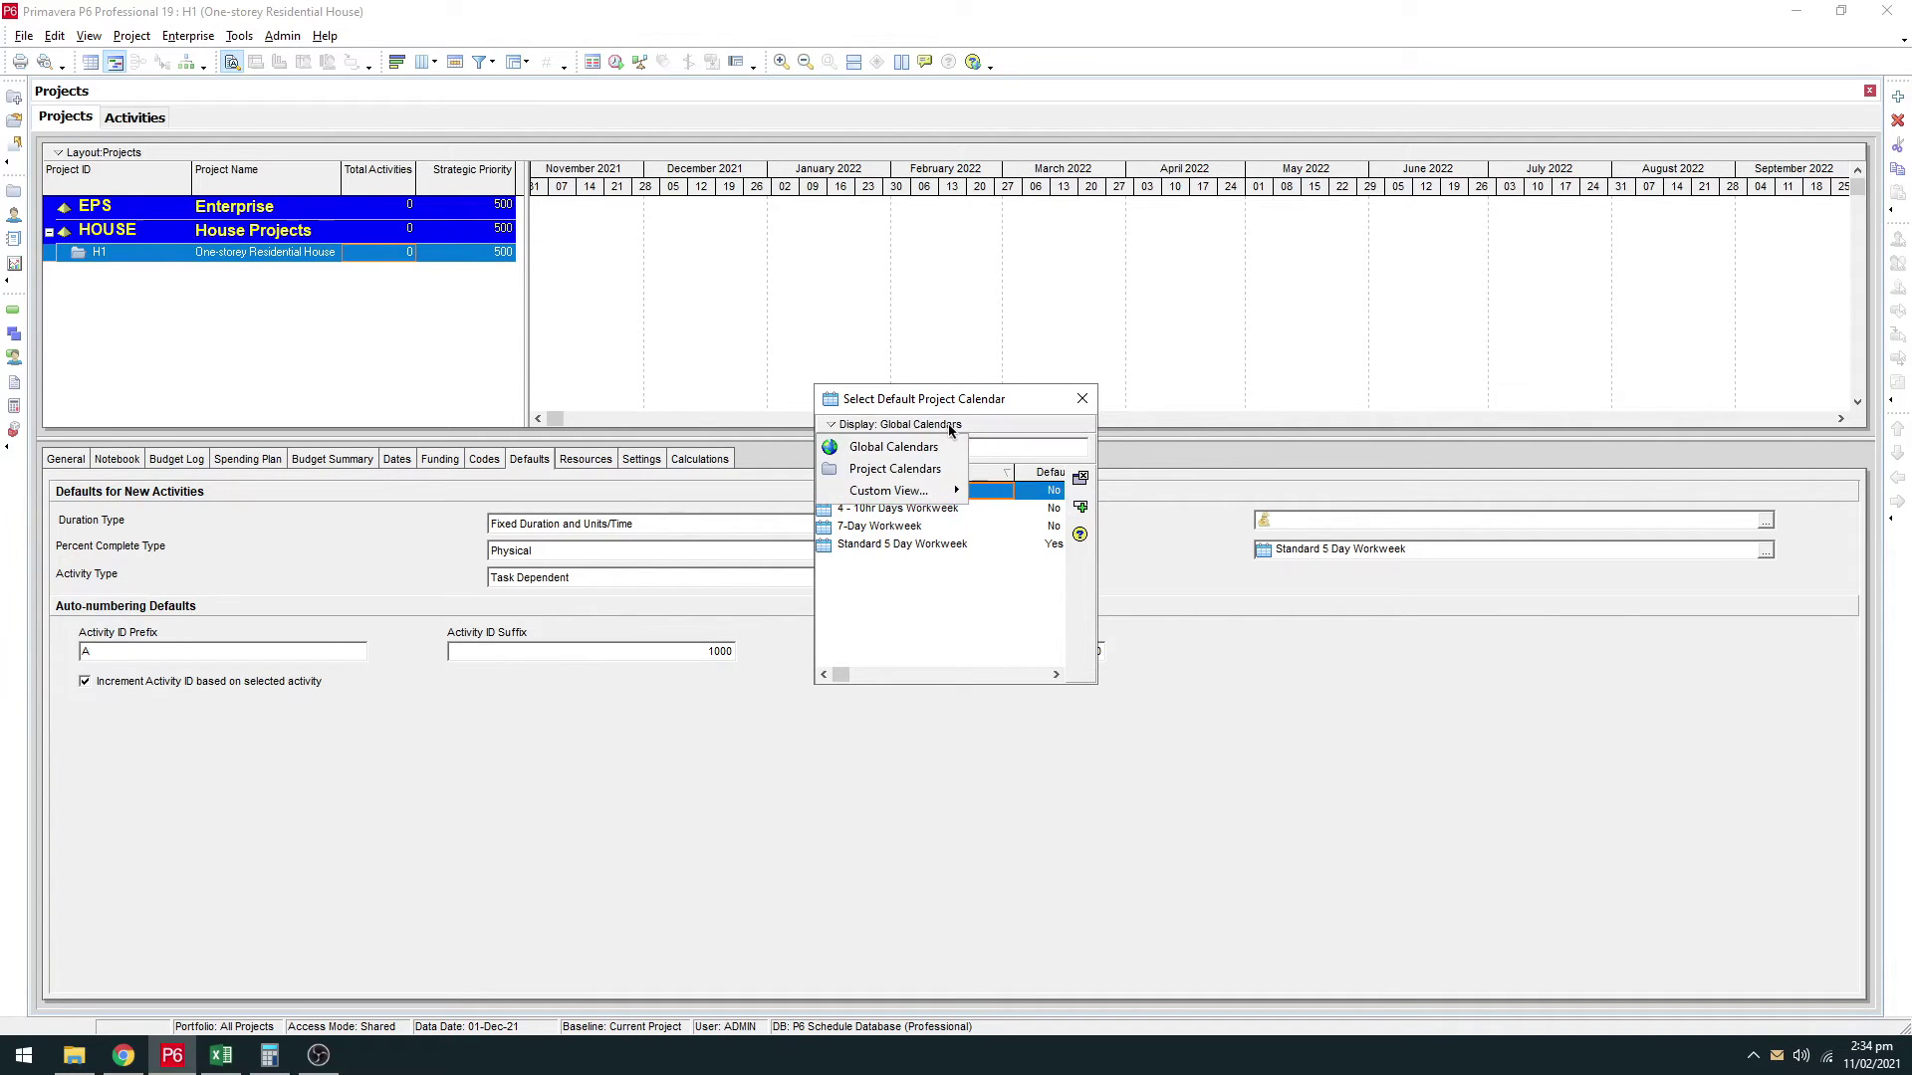
pyautogui.click(918, 474)
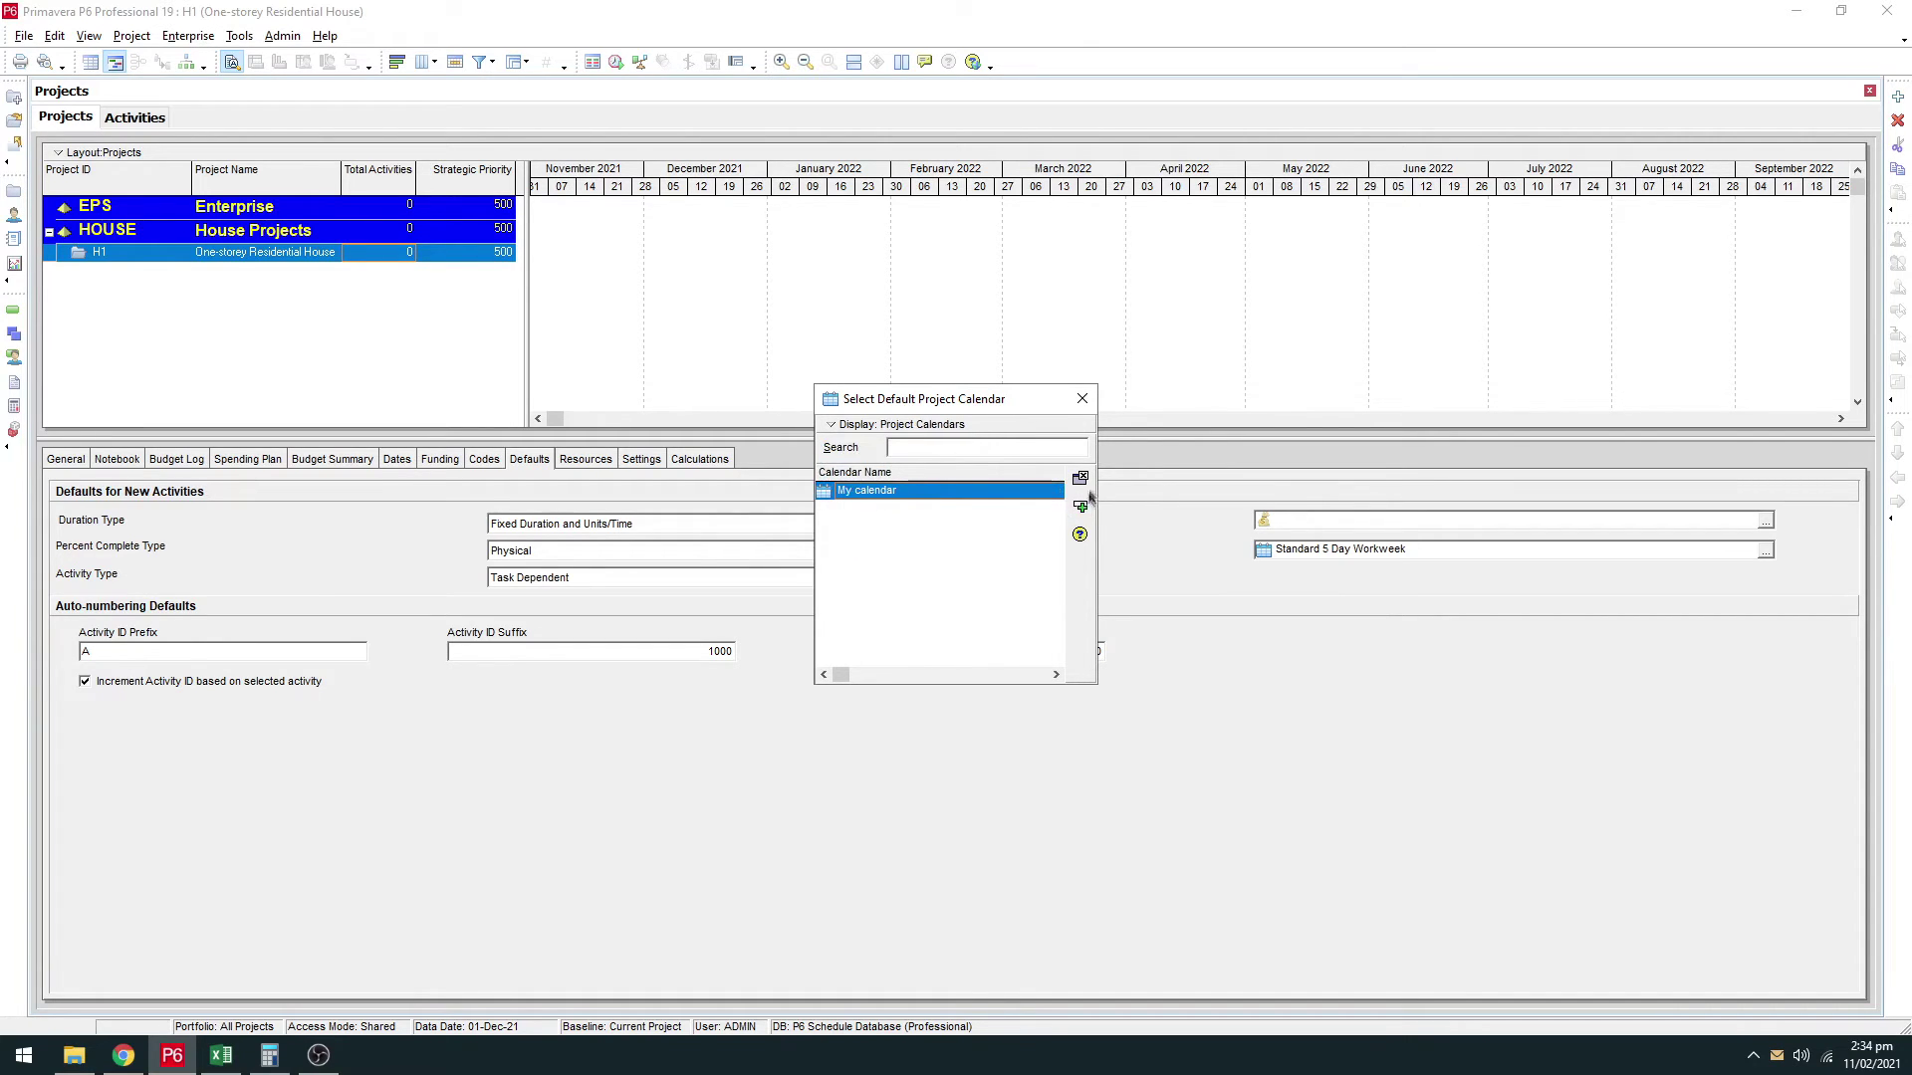
pyautogui.click(883, 493)
pyautogui.click(1080, 507)
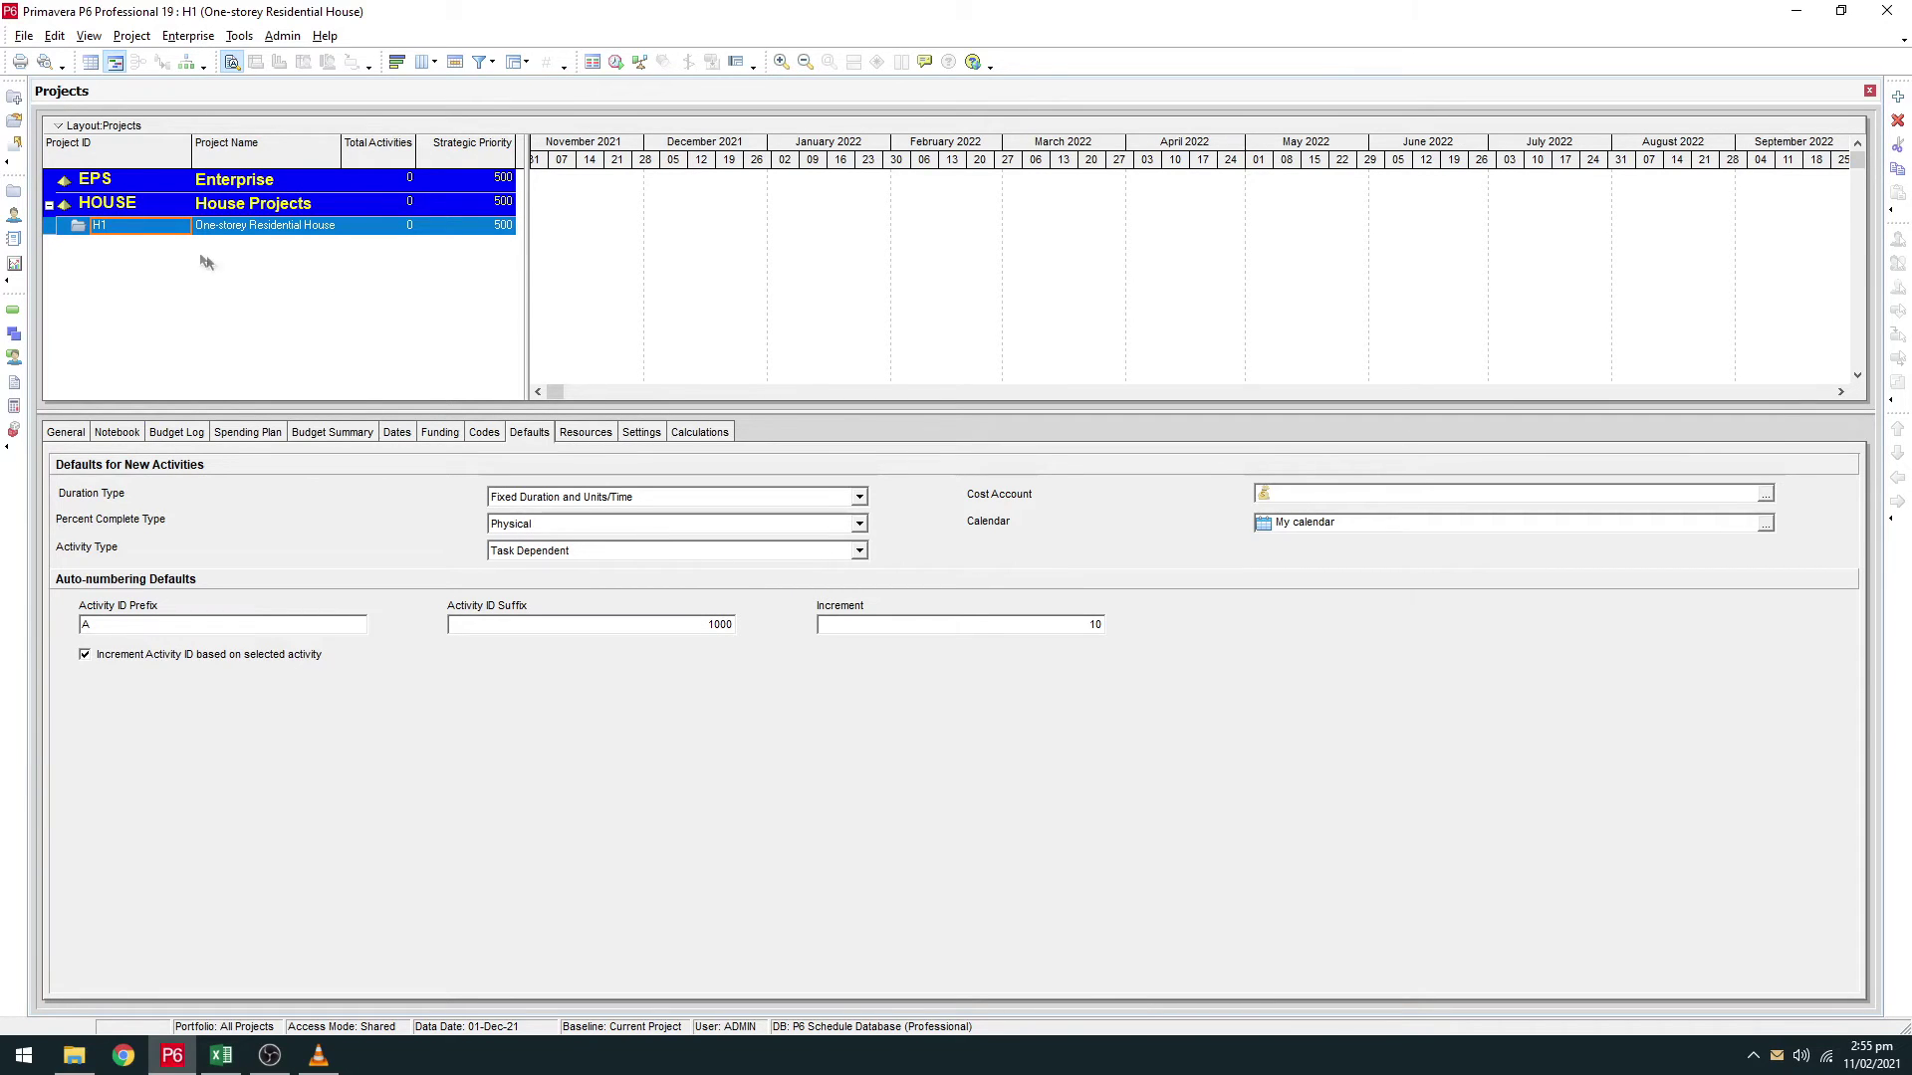
# Step: Open project H1 and show its WBS with the table area widened to fit all columns
pyautogui.rightClick(179, 230)
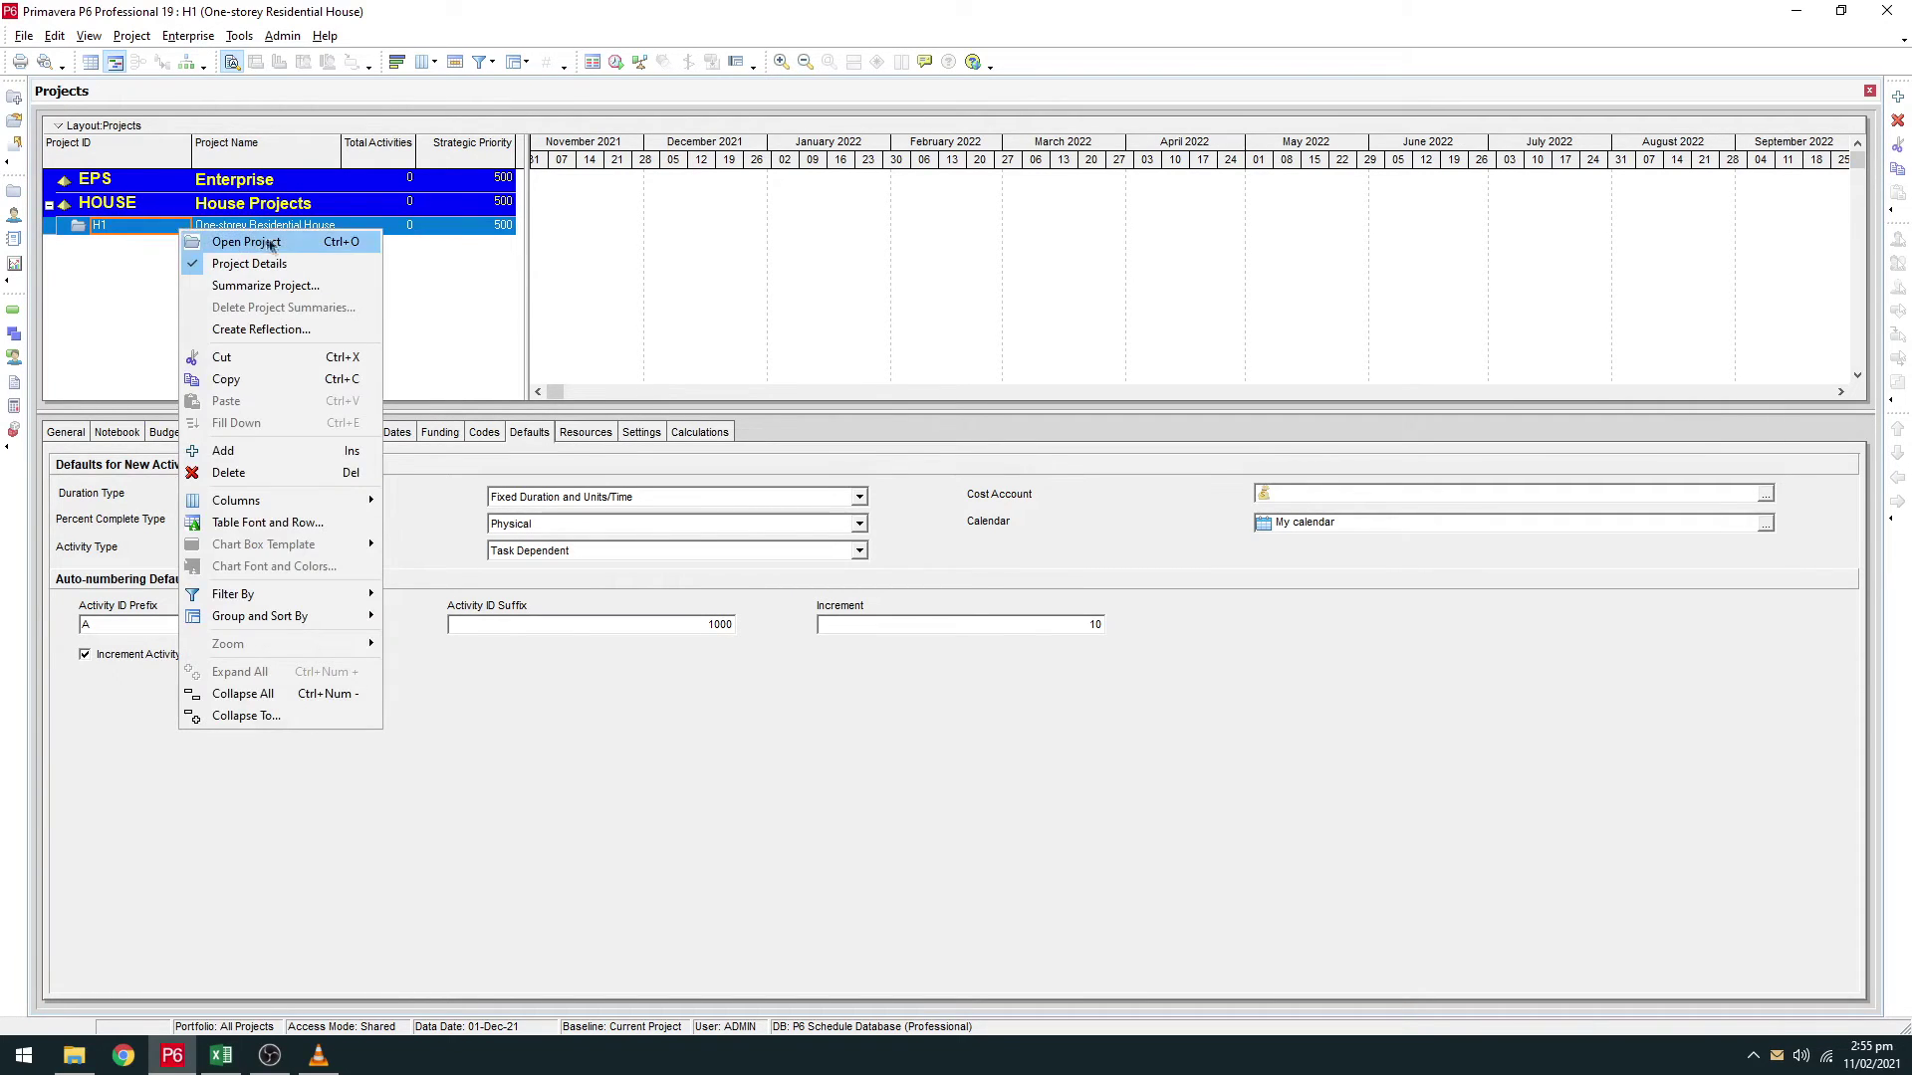
pyautogui.click(313, 241)
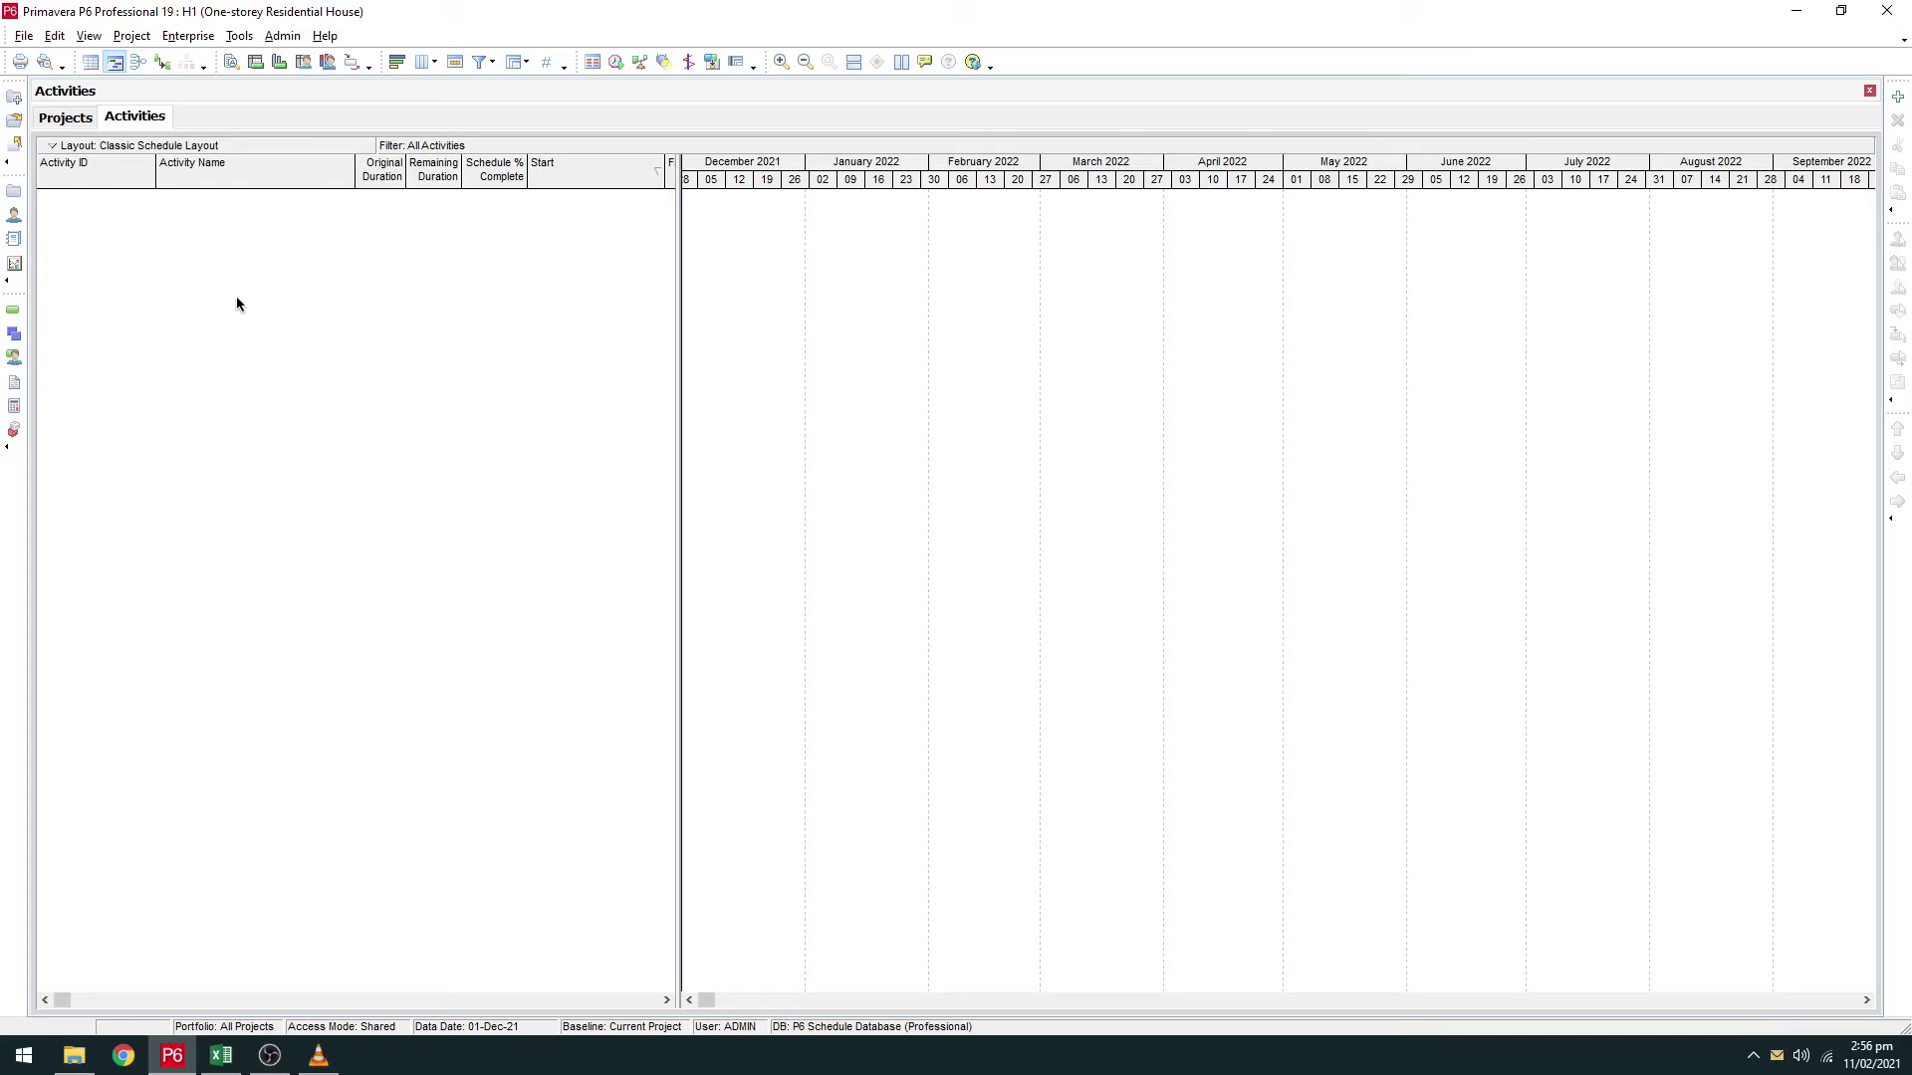
pyautogui.click(17, 339)
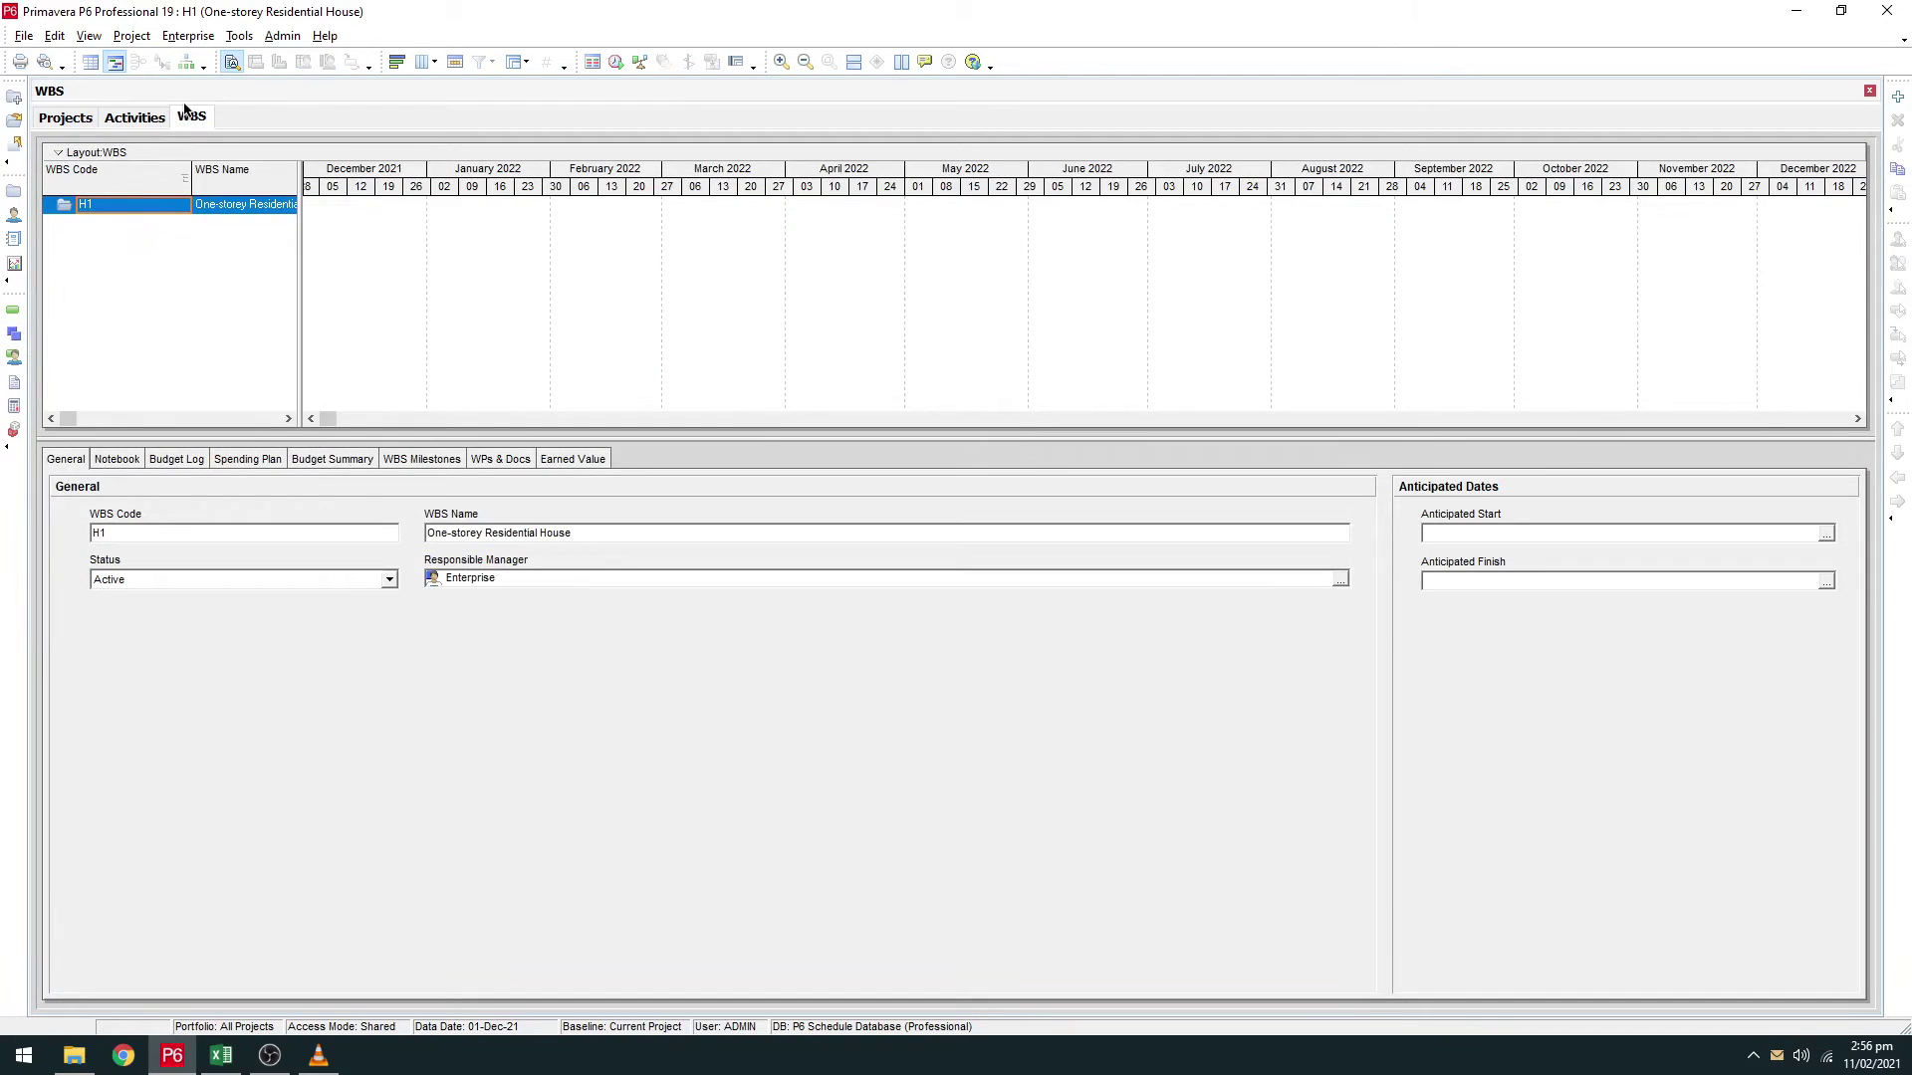
pyautogui.moveTo(301, 276); pyautogui.dragTo(575, 269)
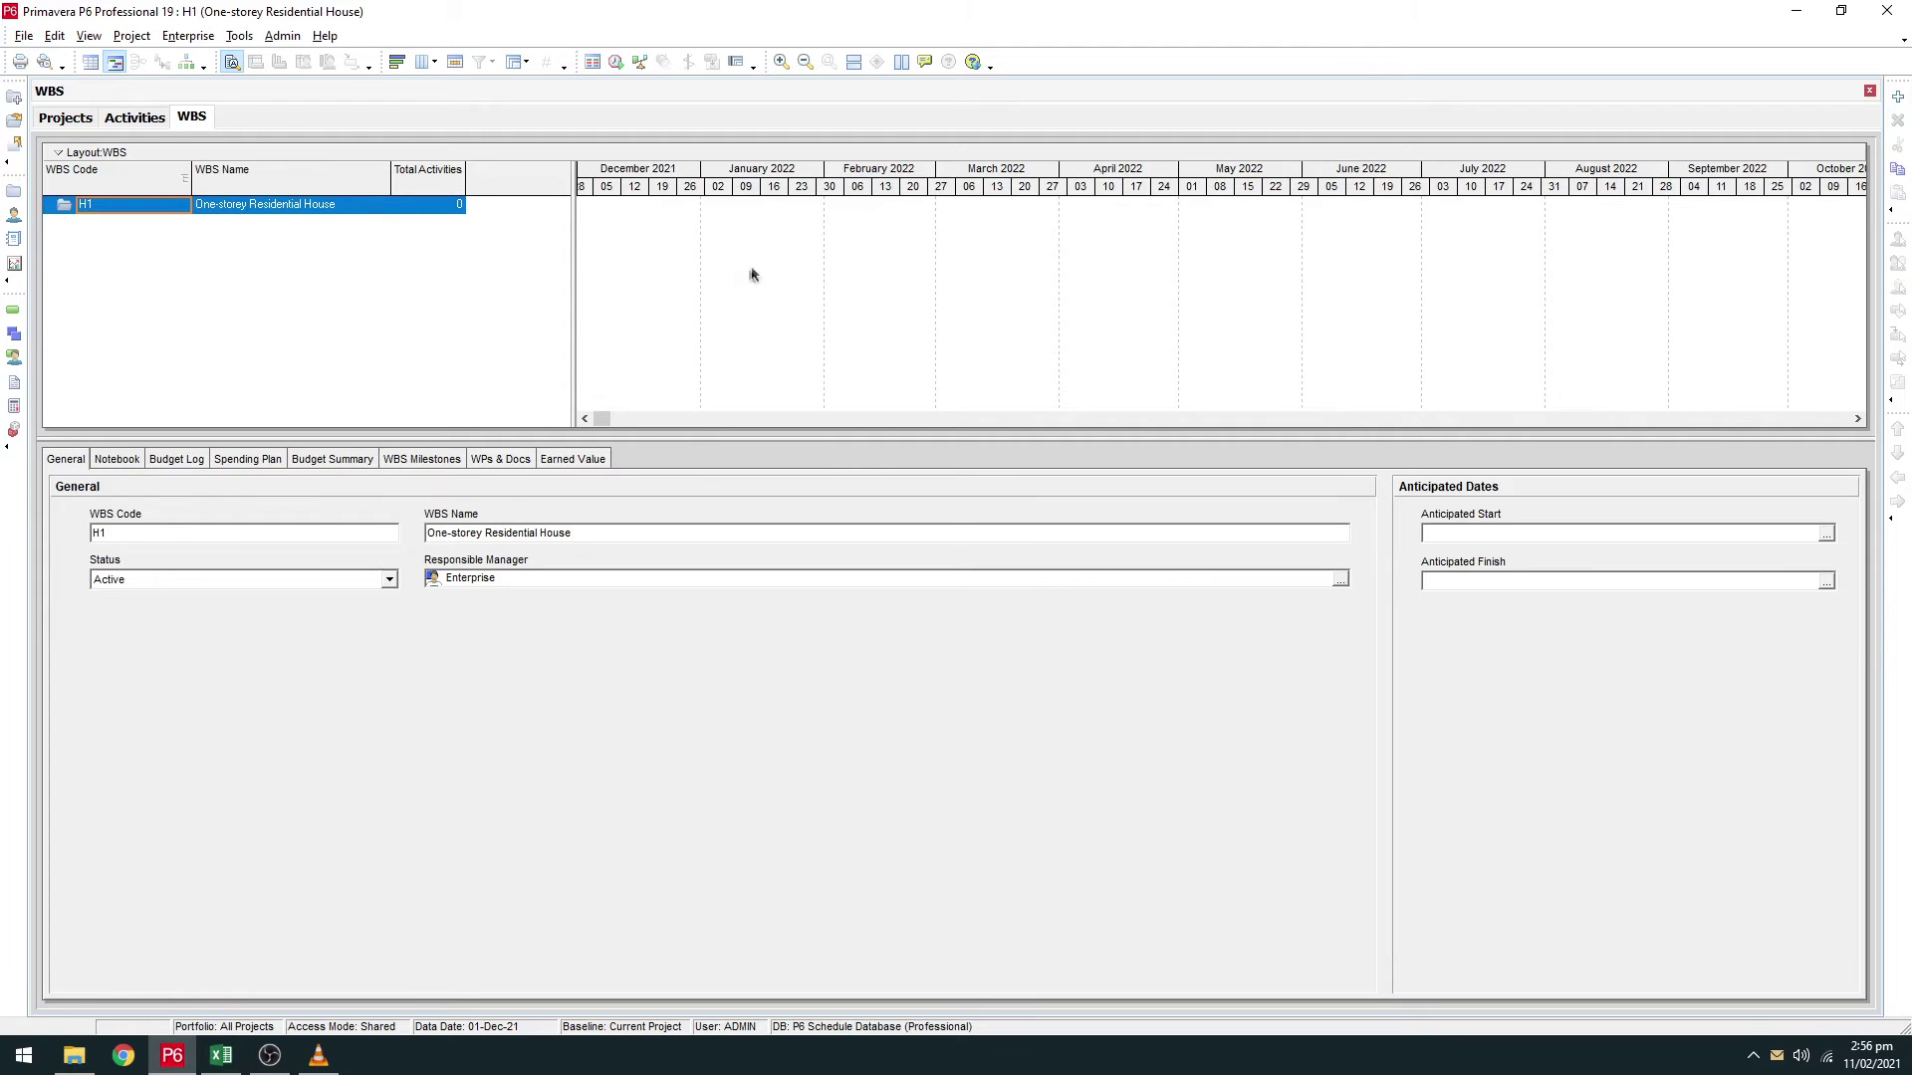
# Step: Add a WBS element named Structural with code 1 under One-storey Residential House
pyautogui.click(1899, 99)
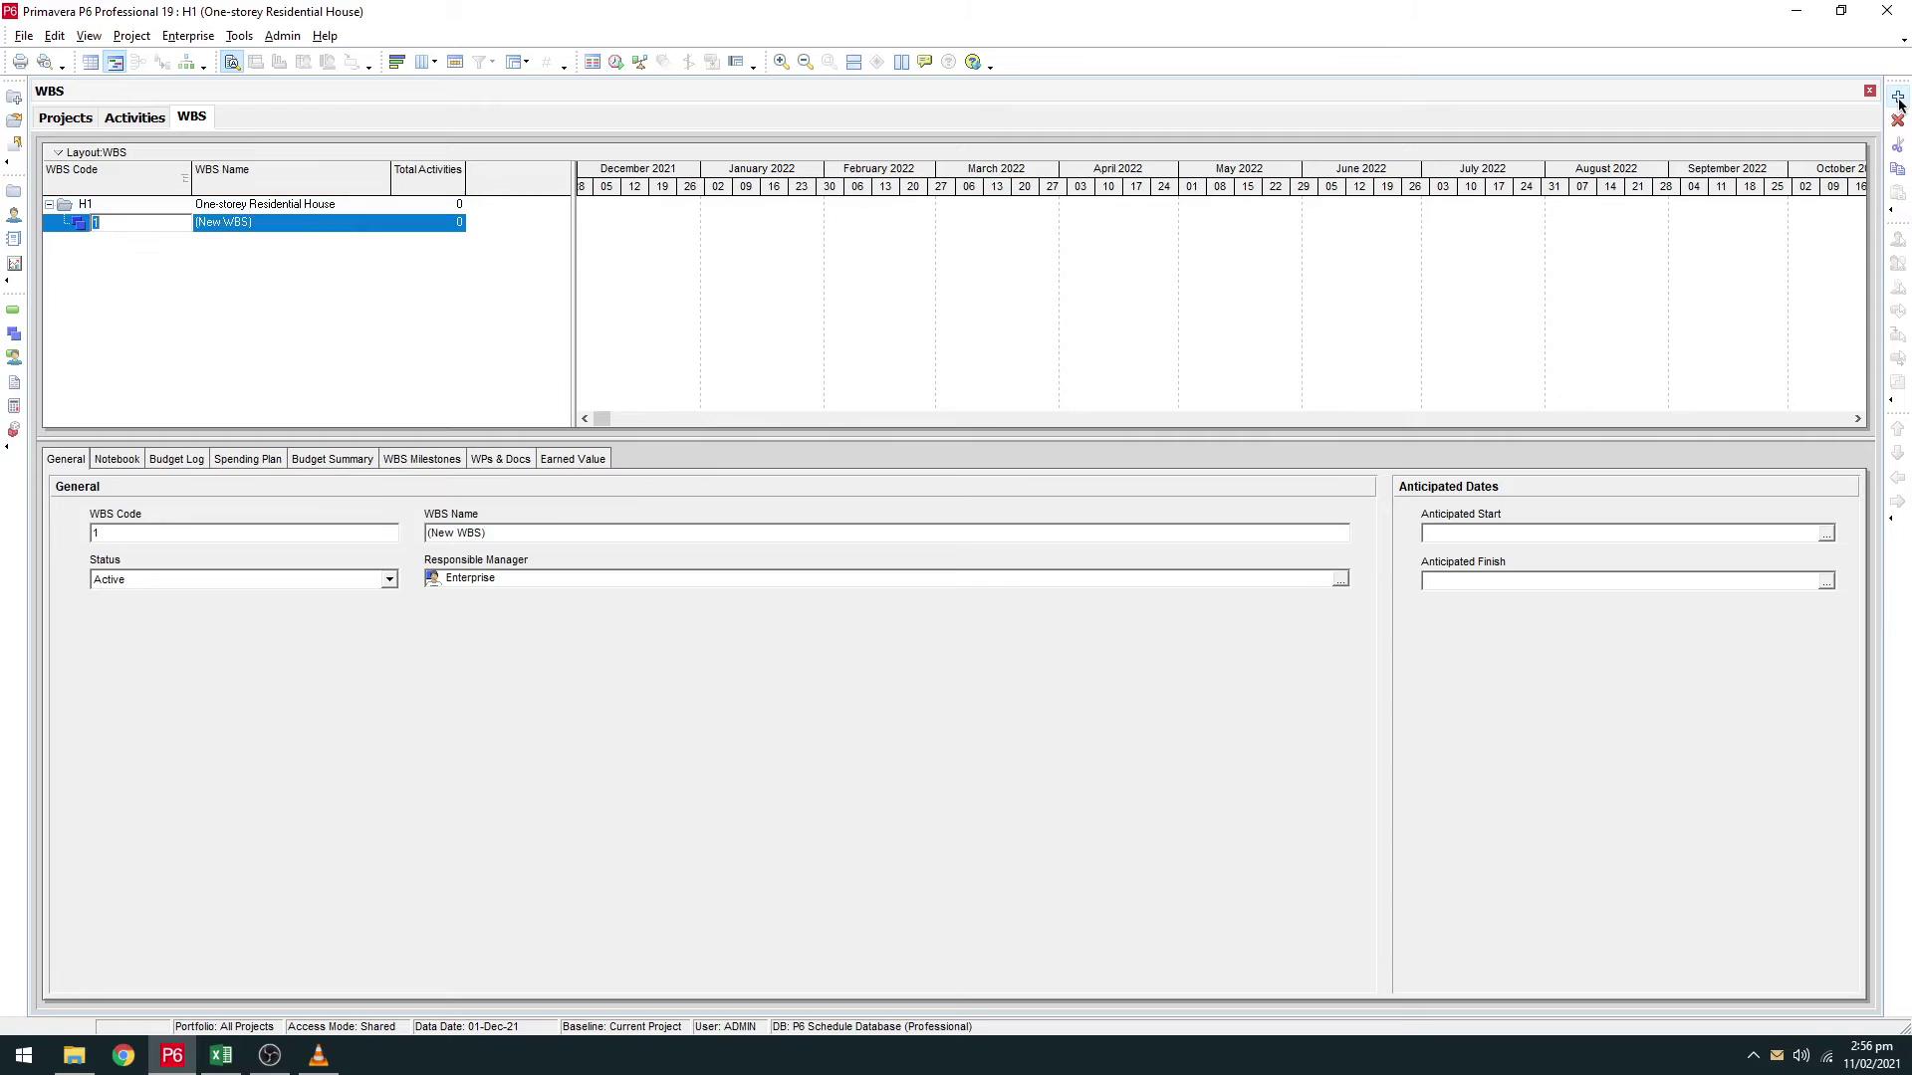
pyautogui.click(117, 222)
pyautogui.press('Return')
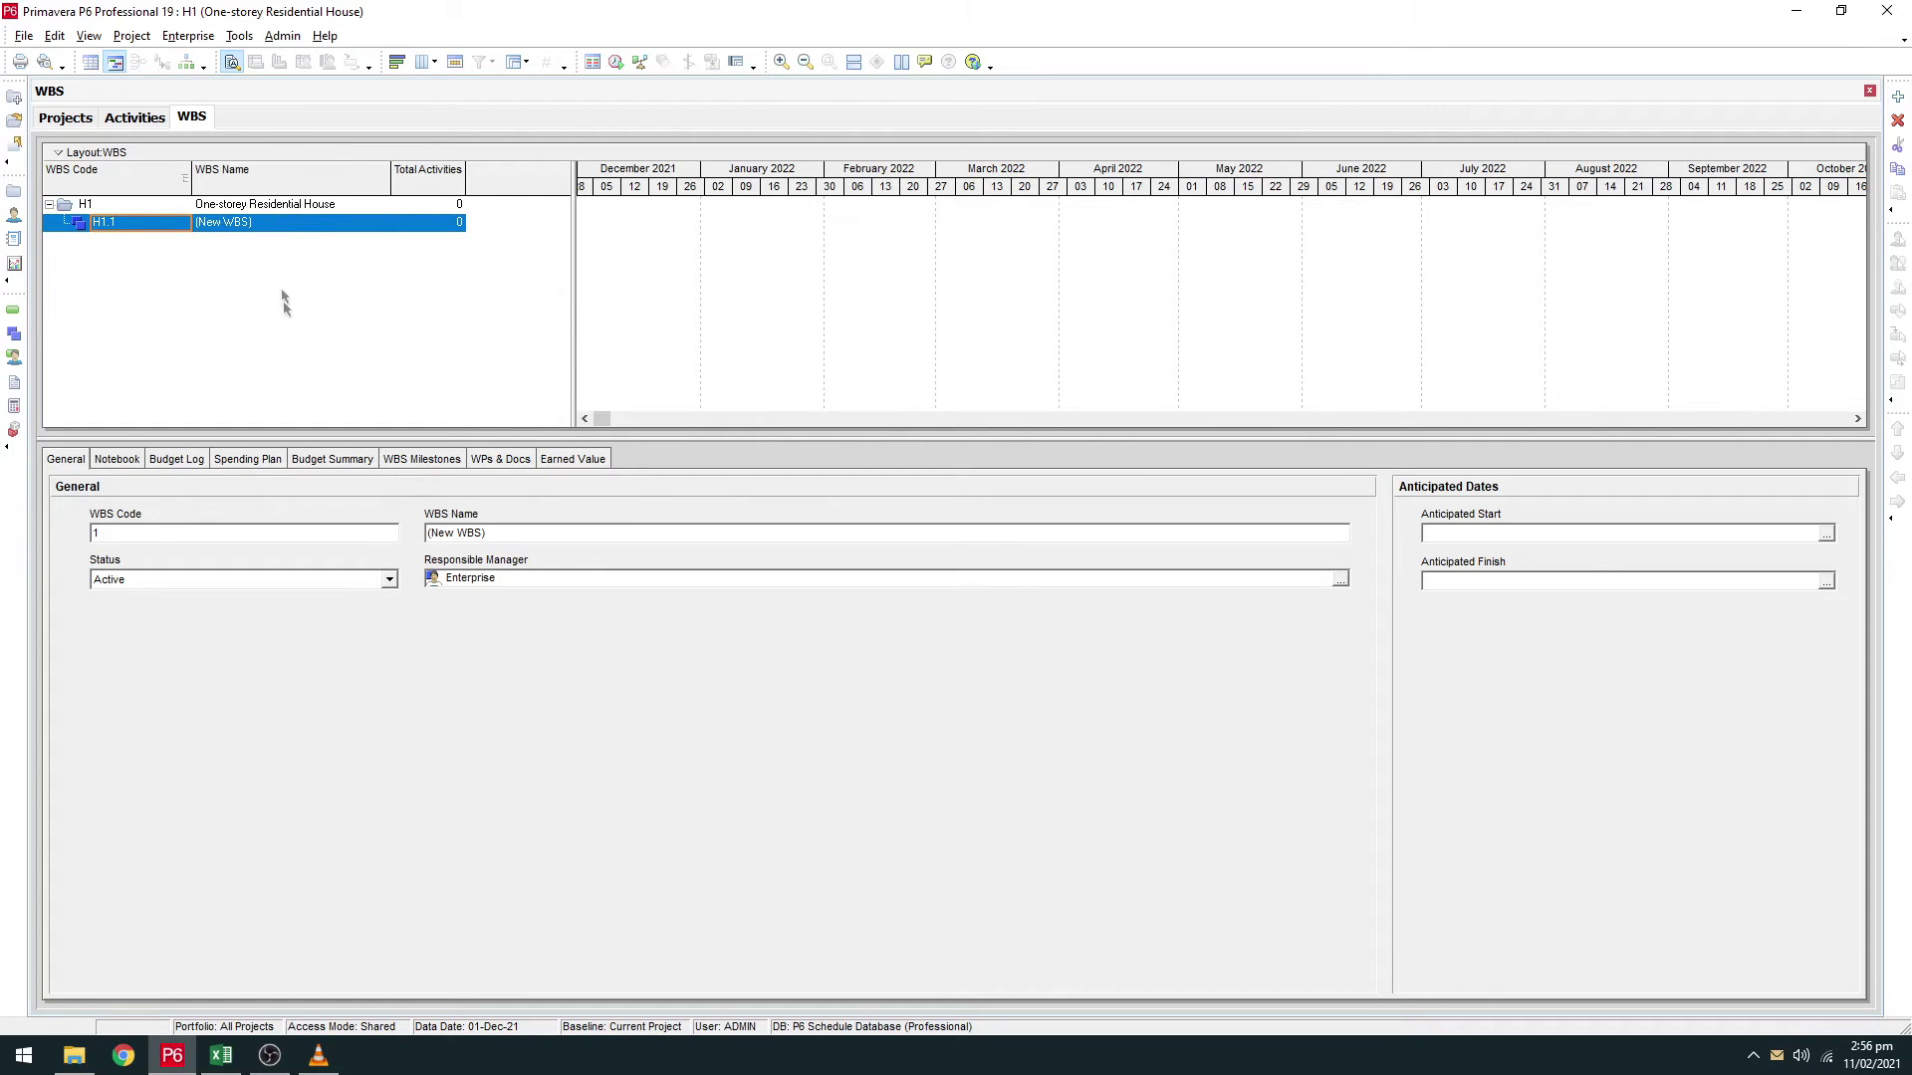
pyautogui.click(274, 229)
pyautogui.click(275, 228)
pyautogui.moveTo(321, 227); pyautogui.dragTo(185, 224)
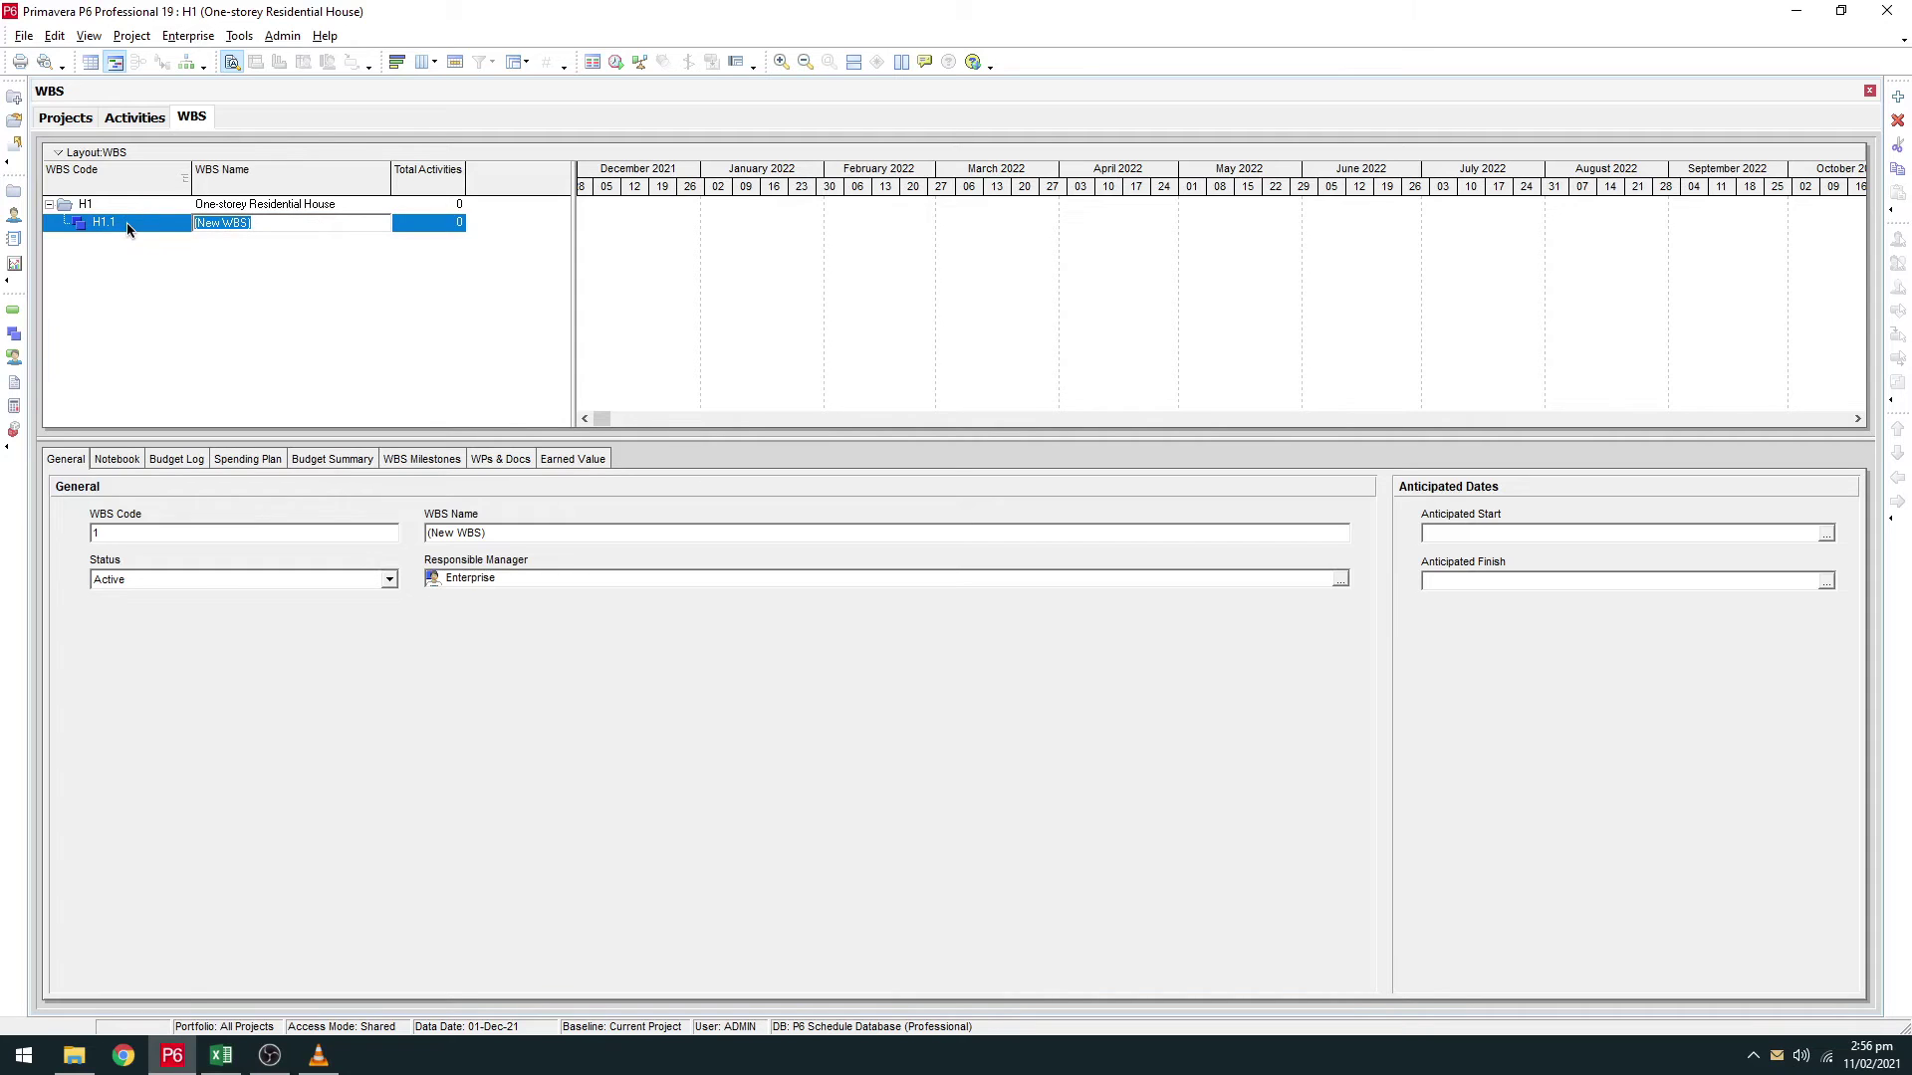
pyautogui.write('Structural')
pyautogui.press('Return')
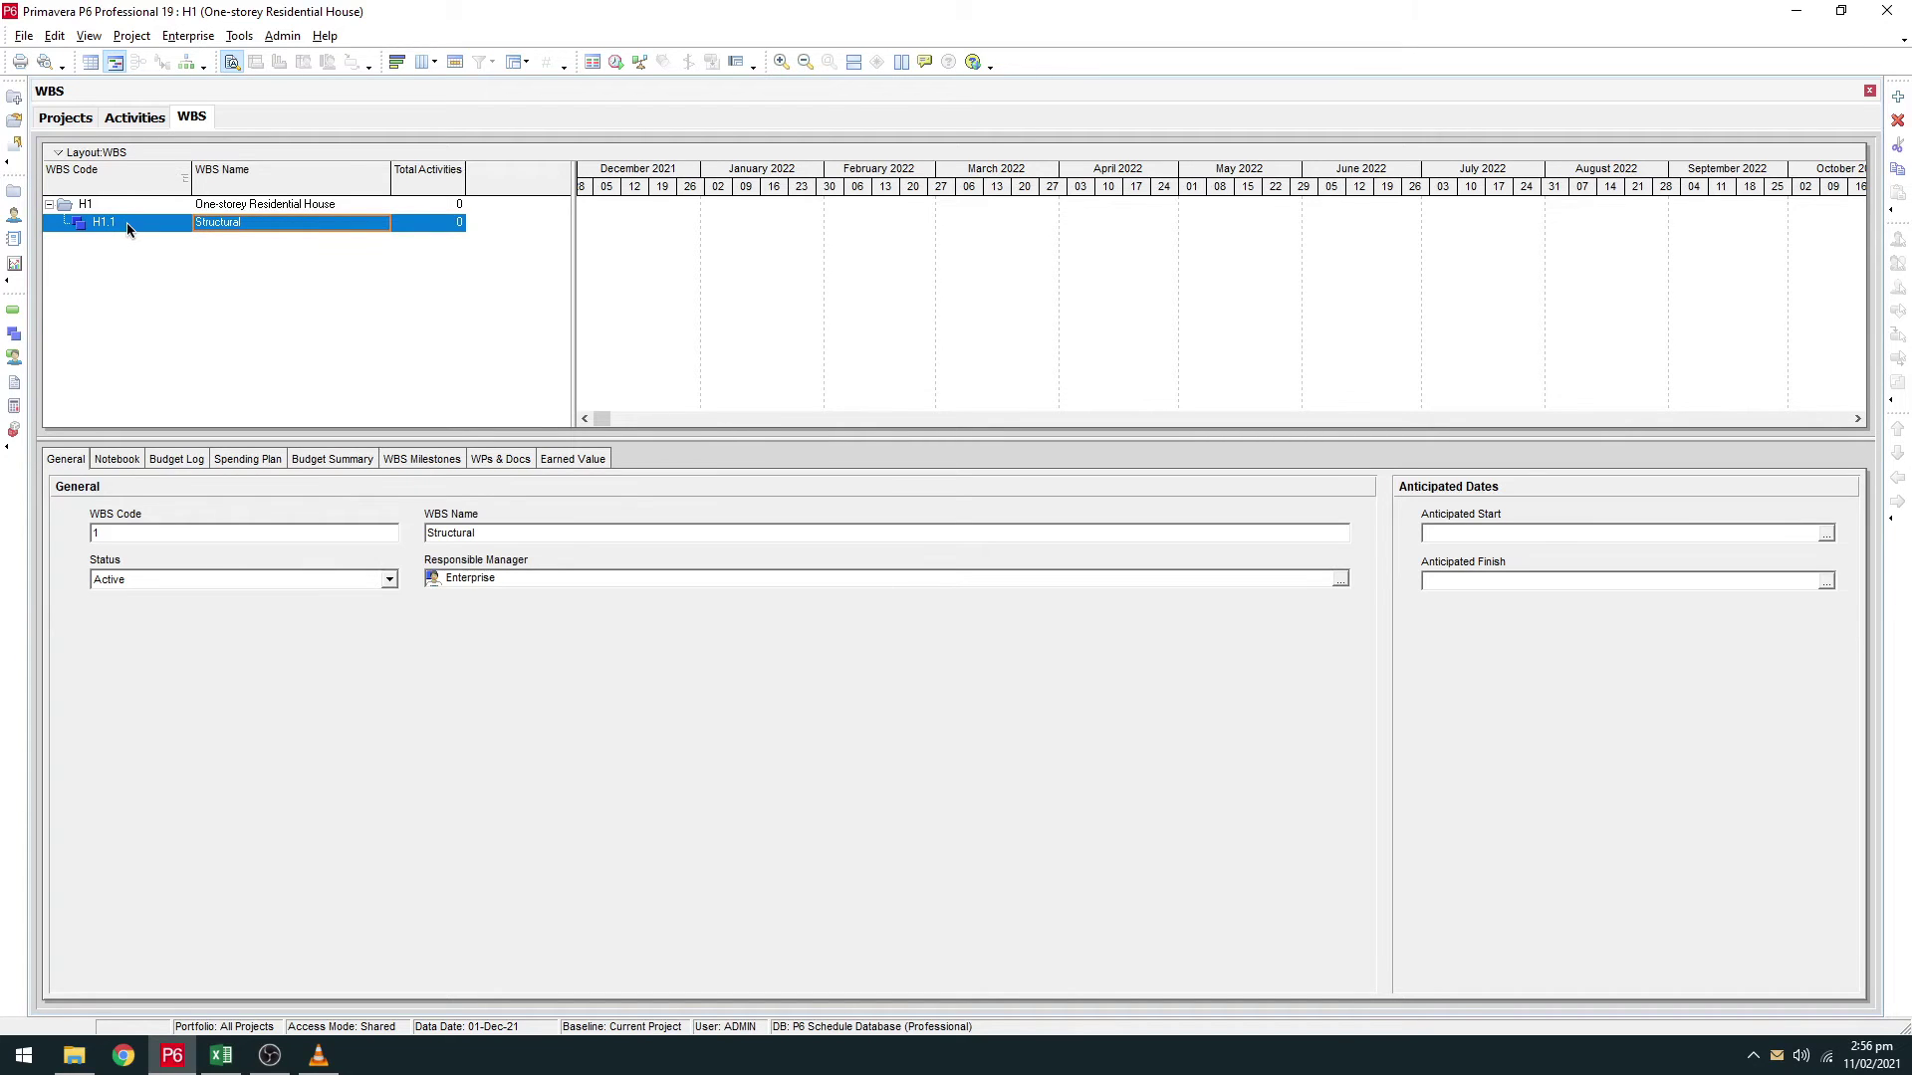
# Step: Add a WBS element named Architectural and outdent it to the same level as Structural
pyautogui.click(236, 206)
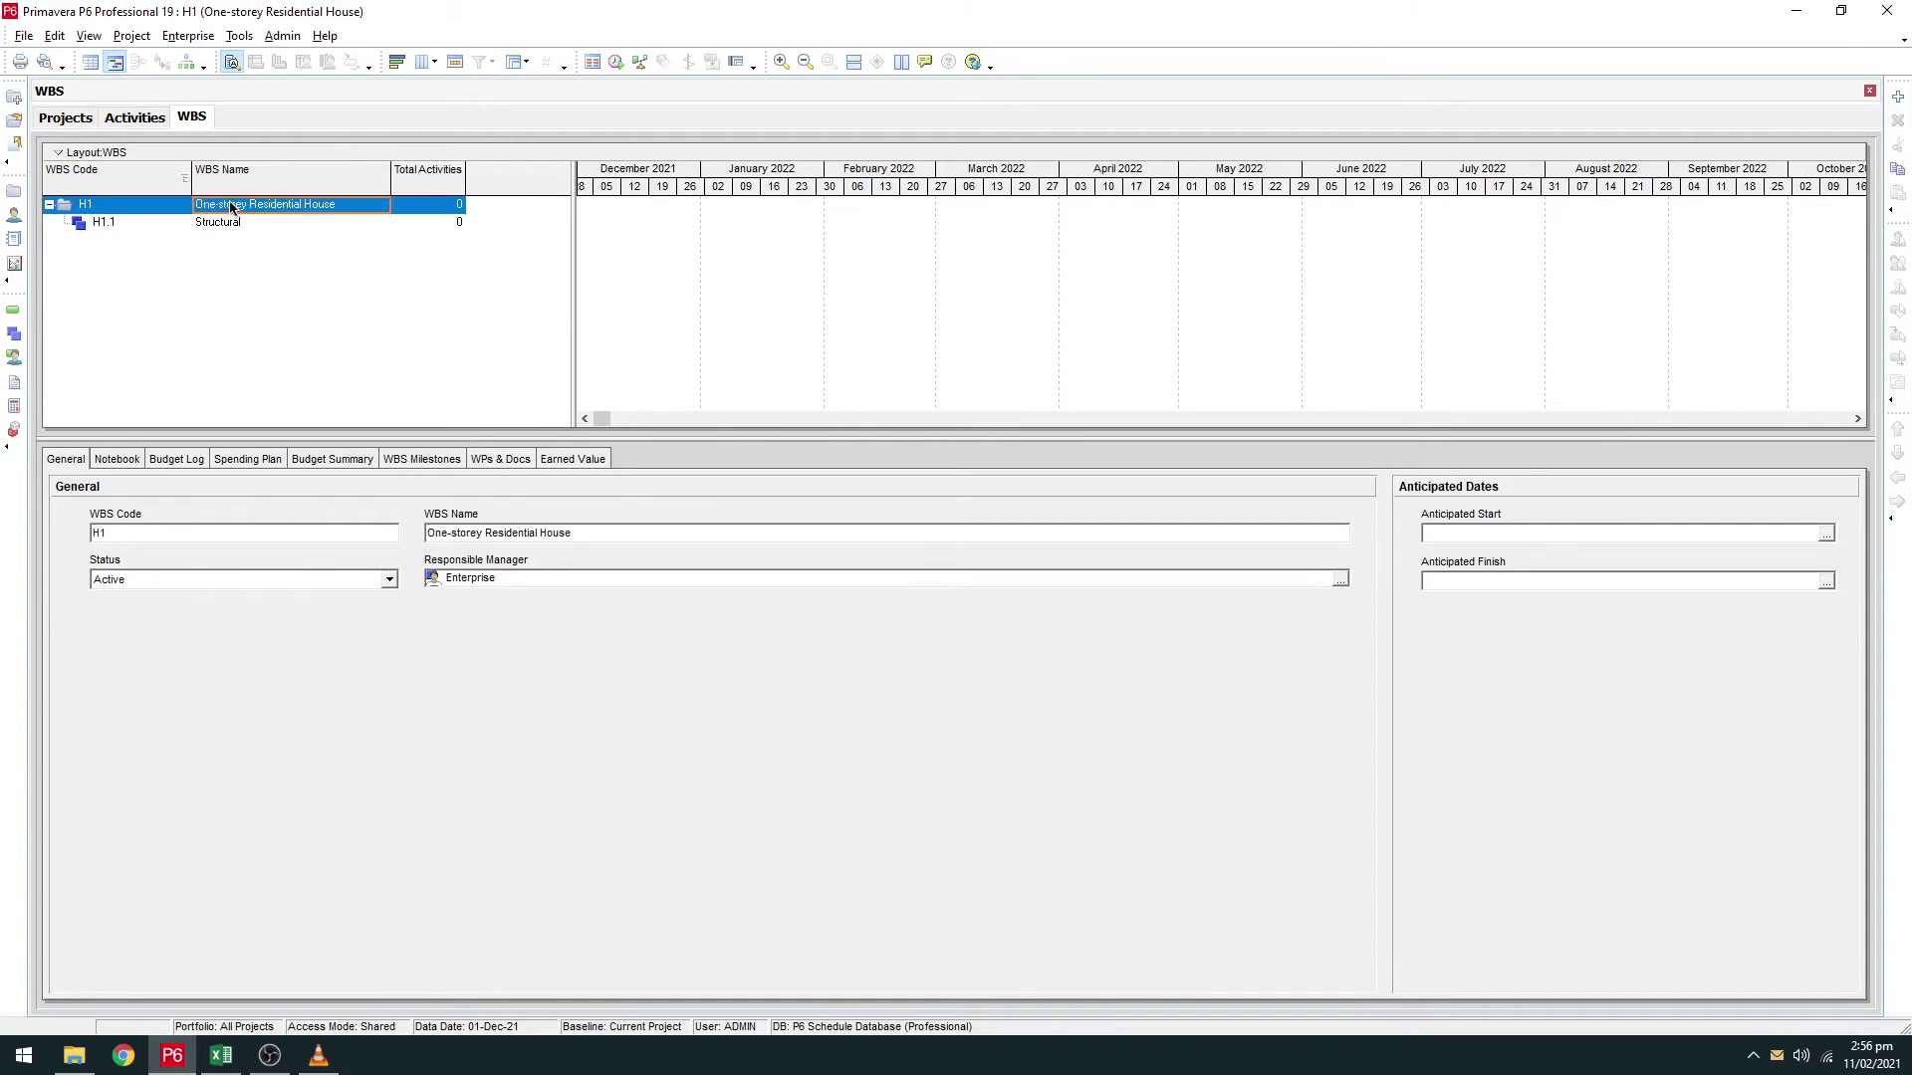
pyautogui.click(253, 225)
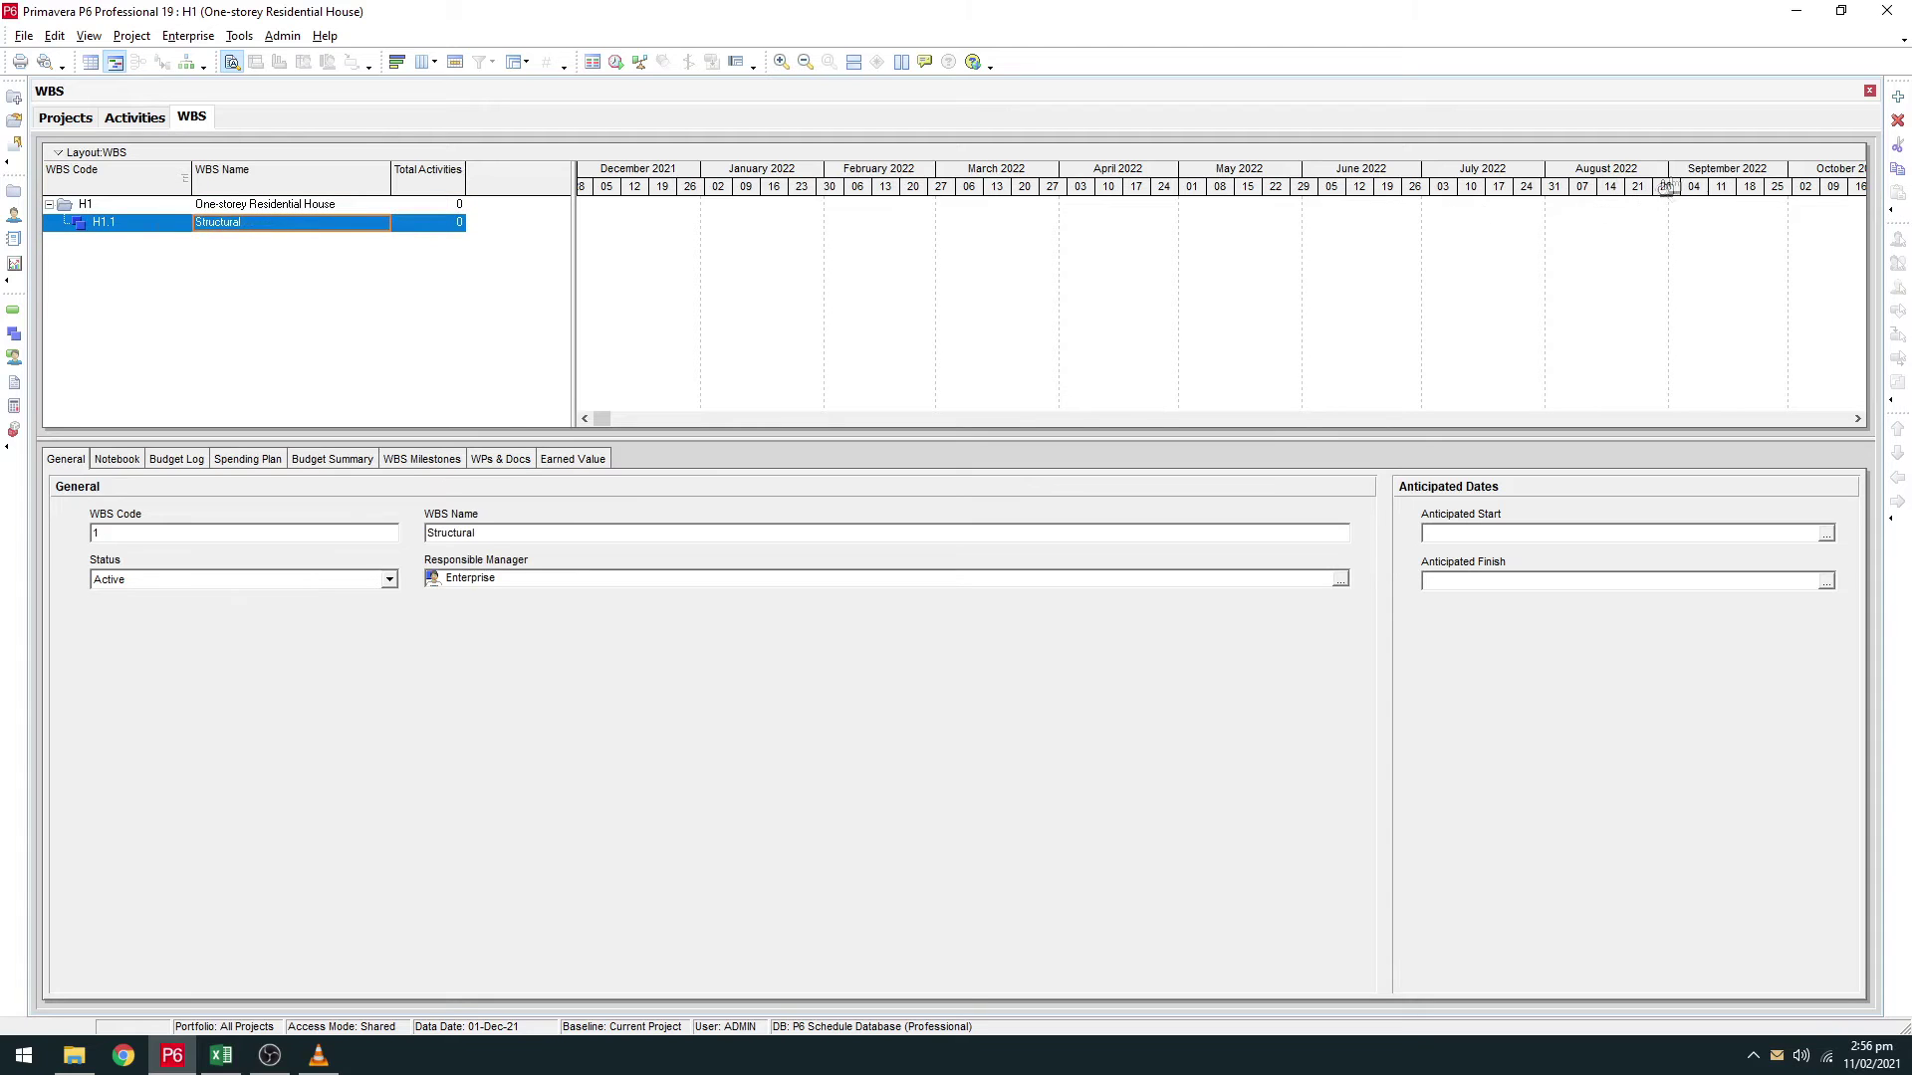
pyautogui.click(1898, 96)
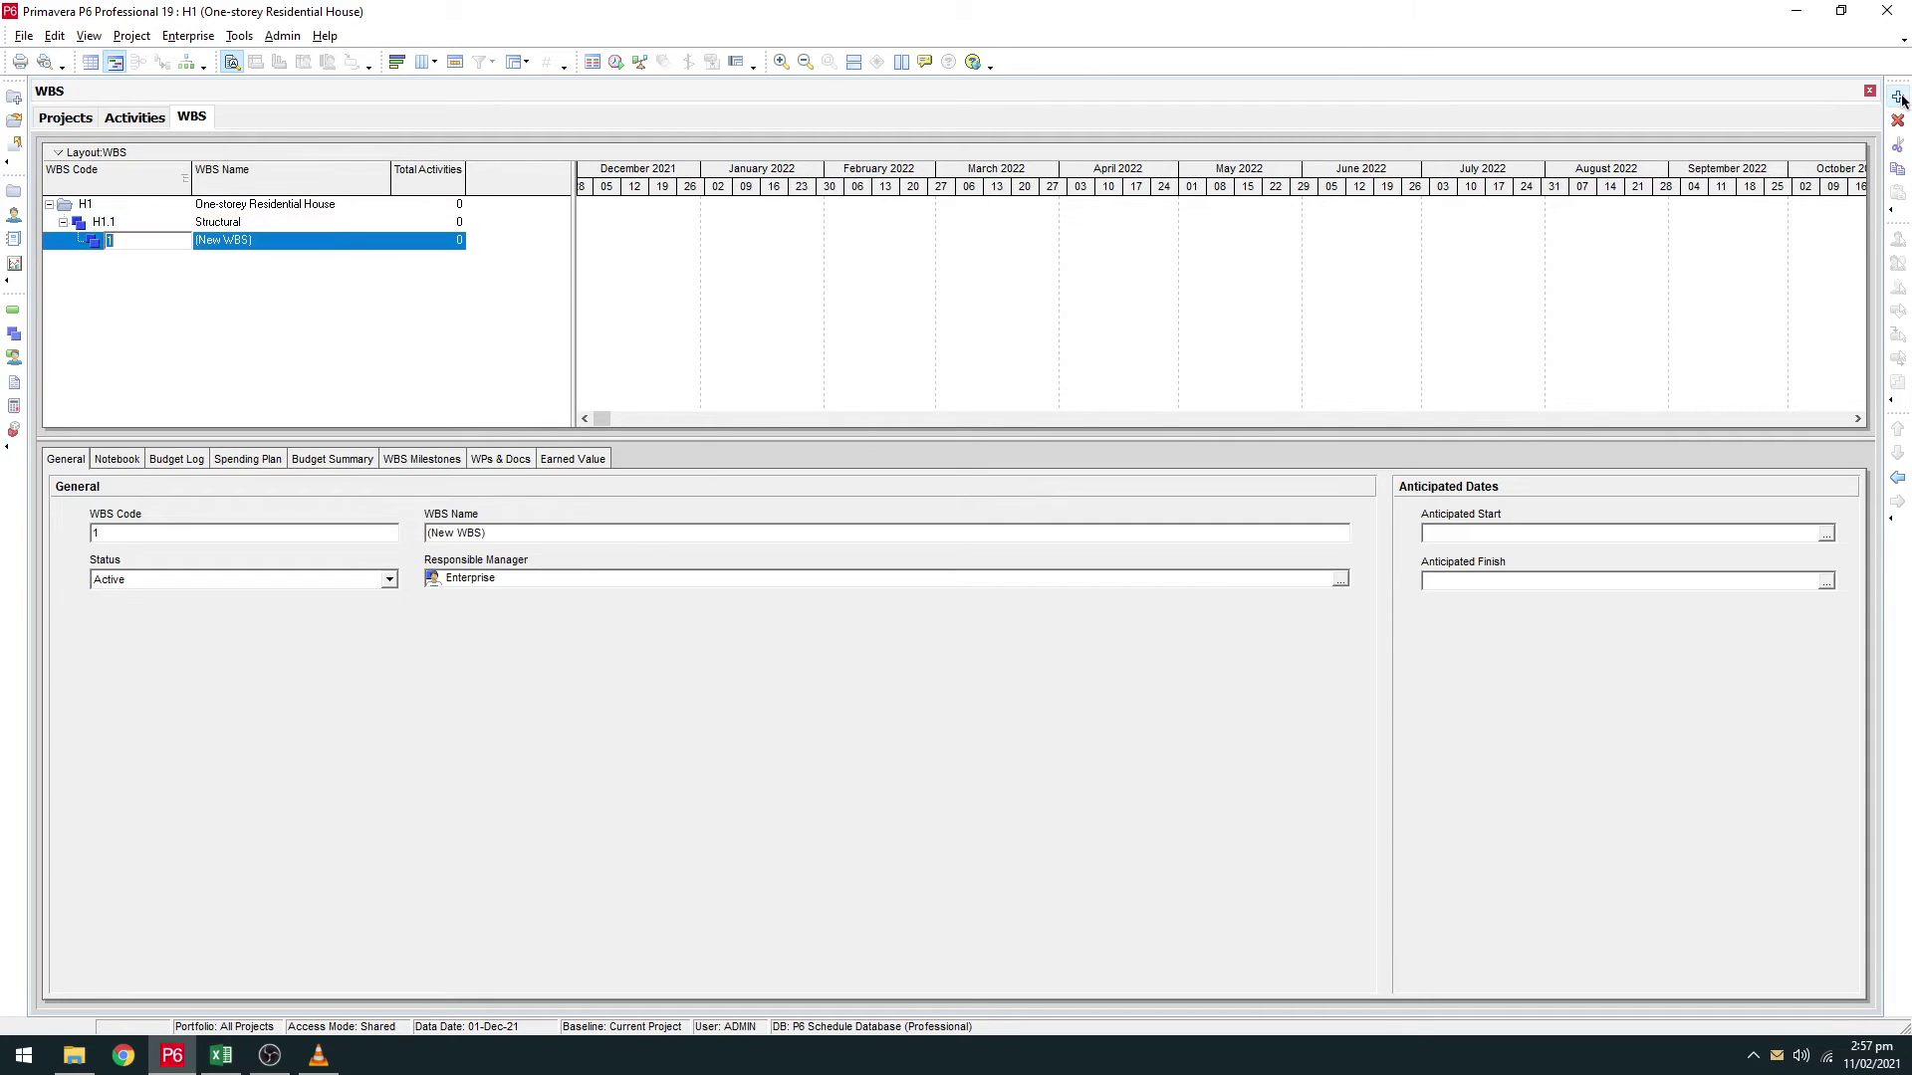
pyautogui.click(267, 244)
pyautogui.click(261, 241)
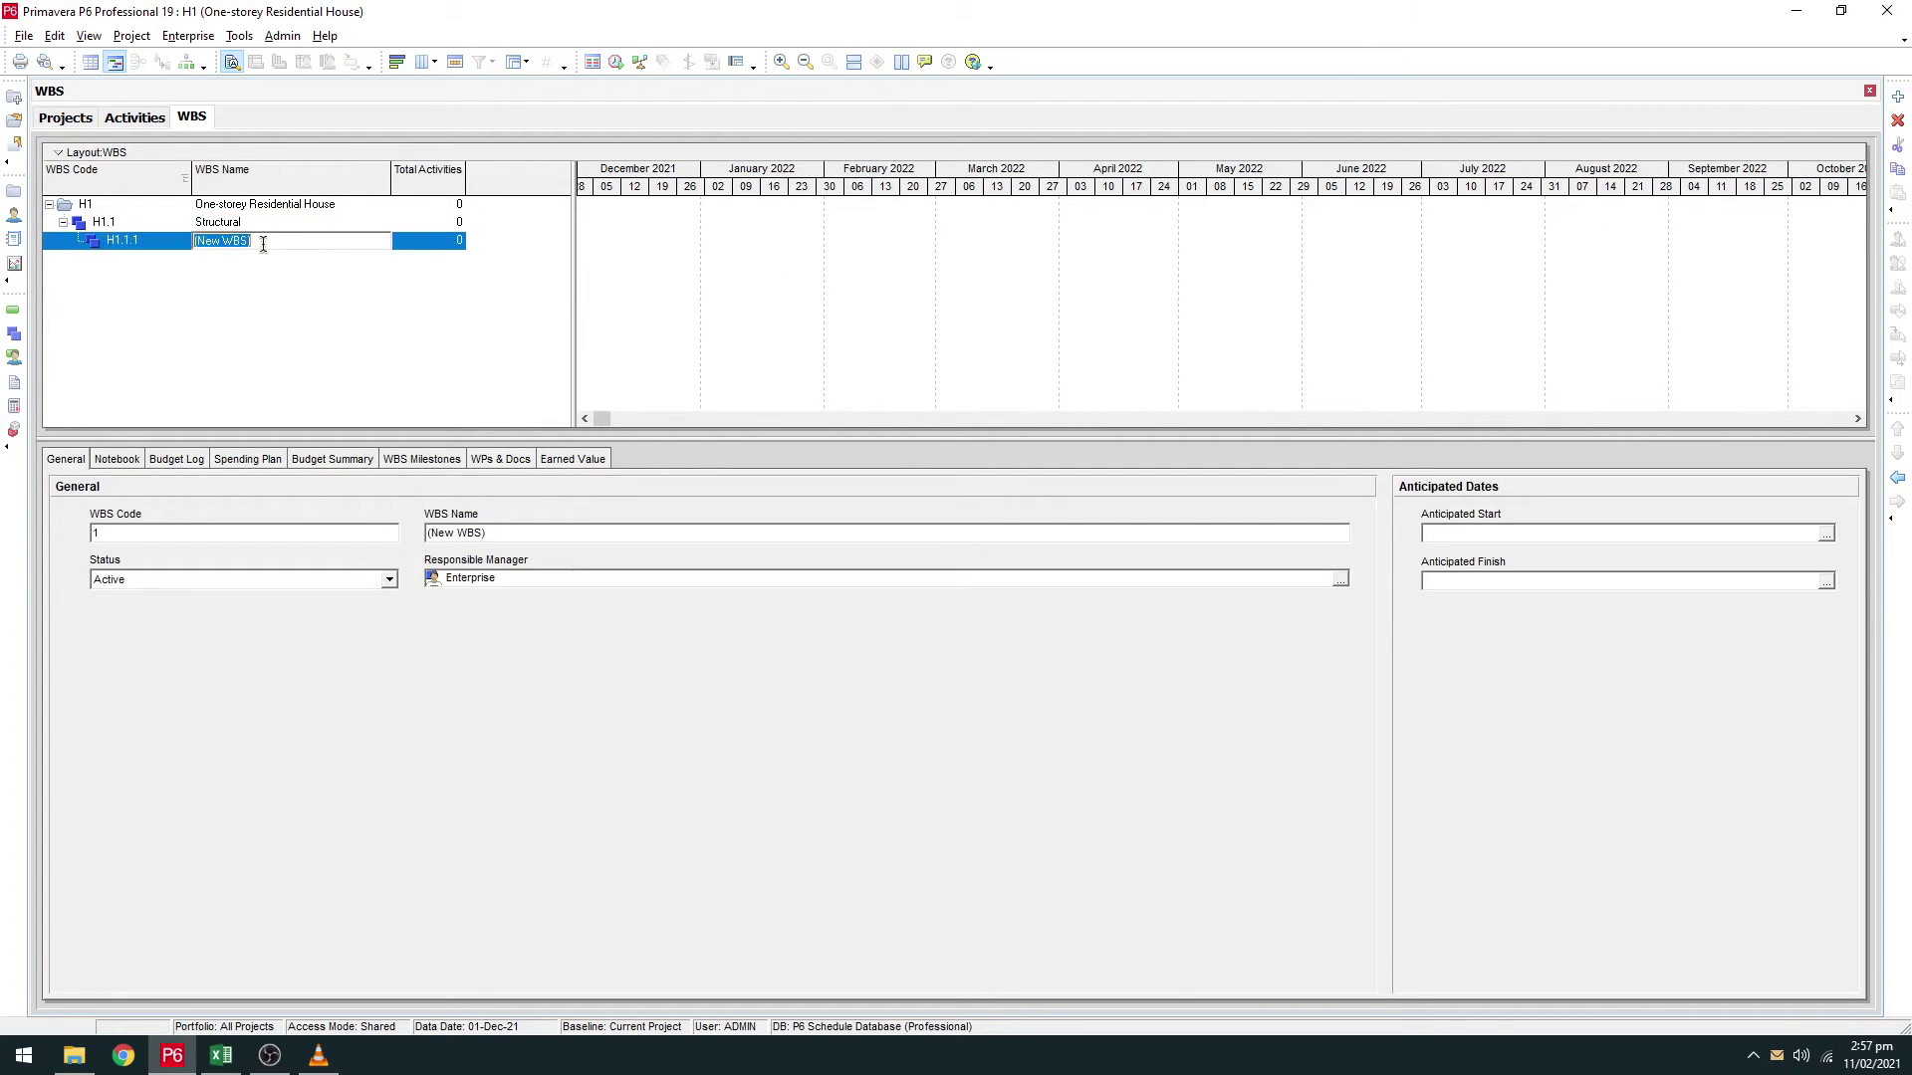
pyautogui.write('Architectural')
pyautogui.click(319, 258)
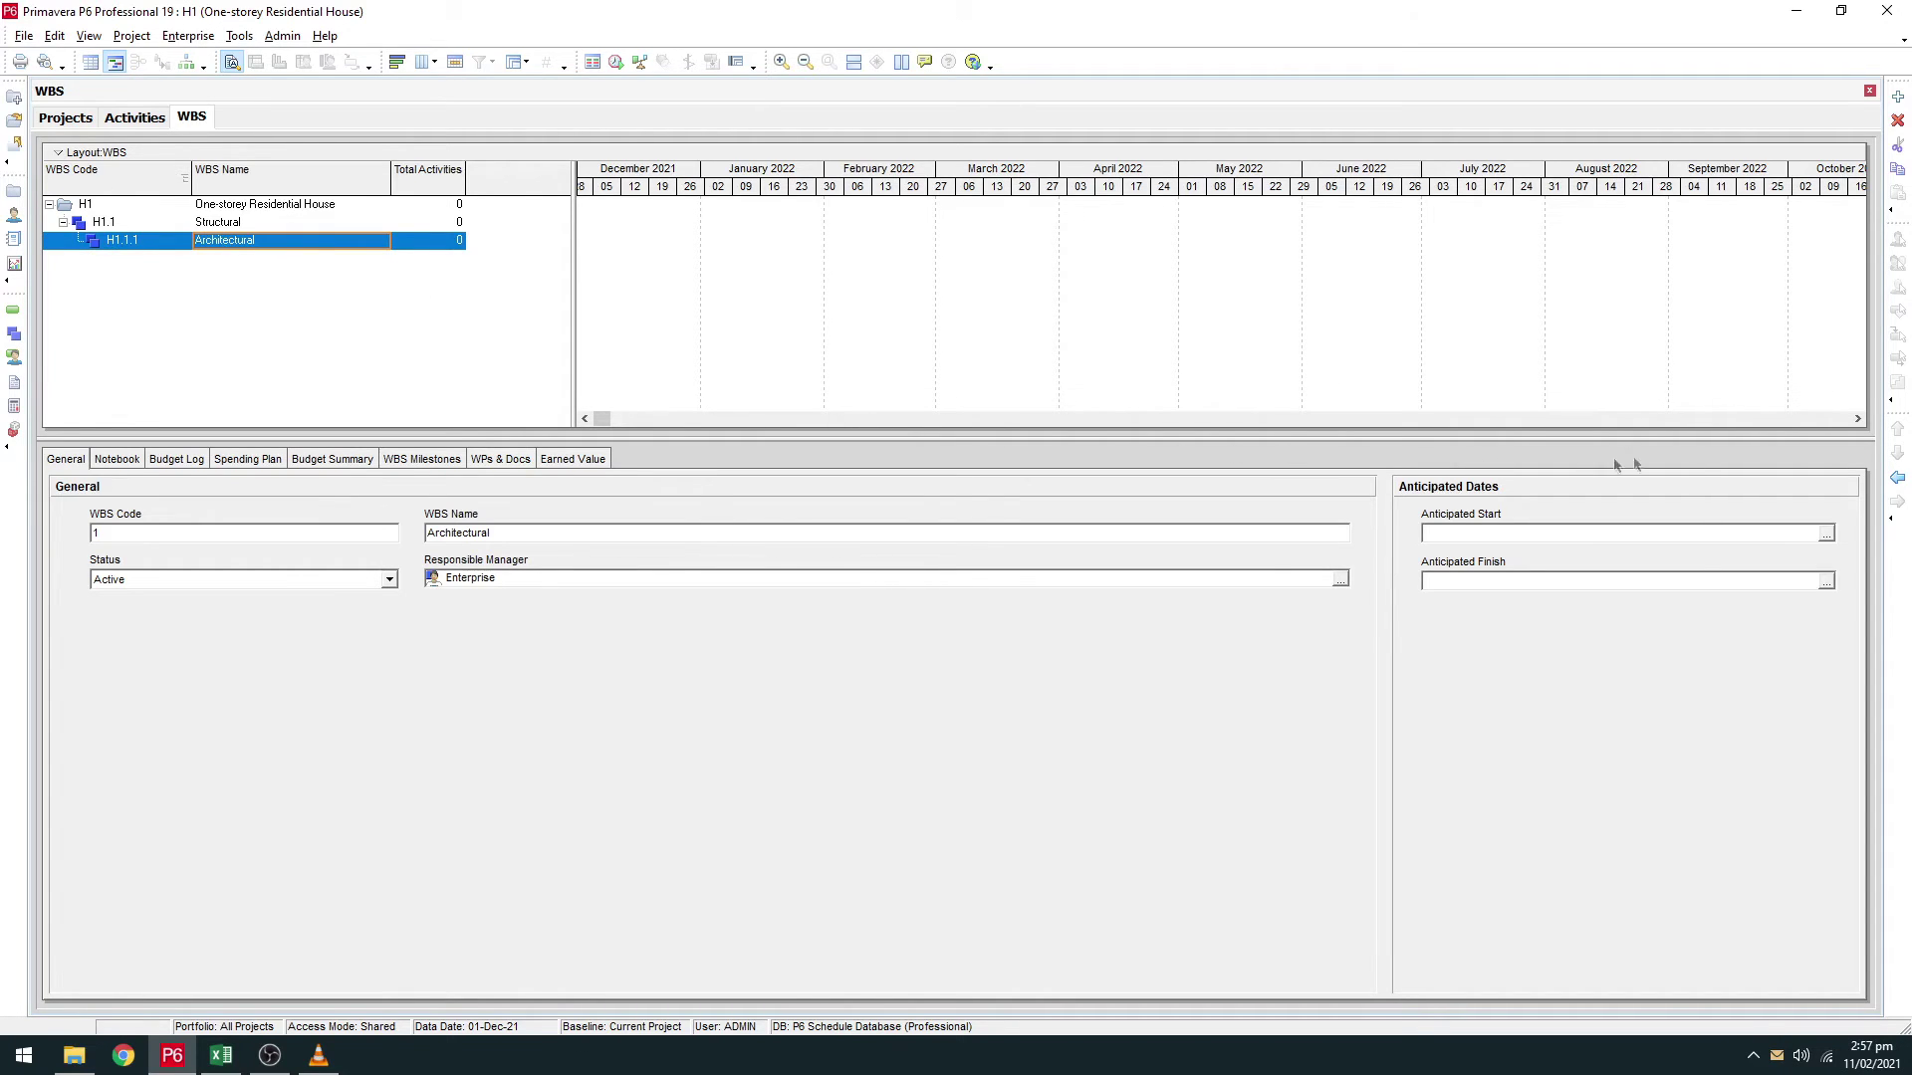
pyautogui.click(1900, 482)
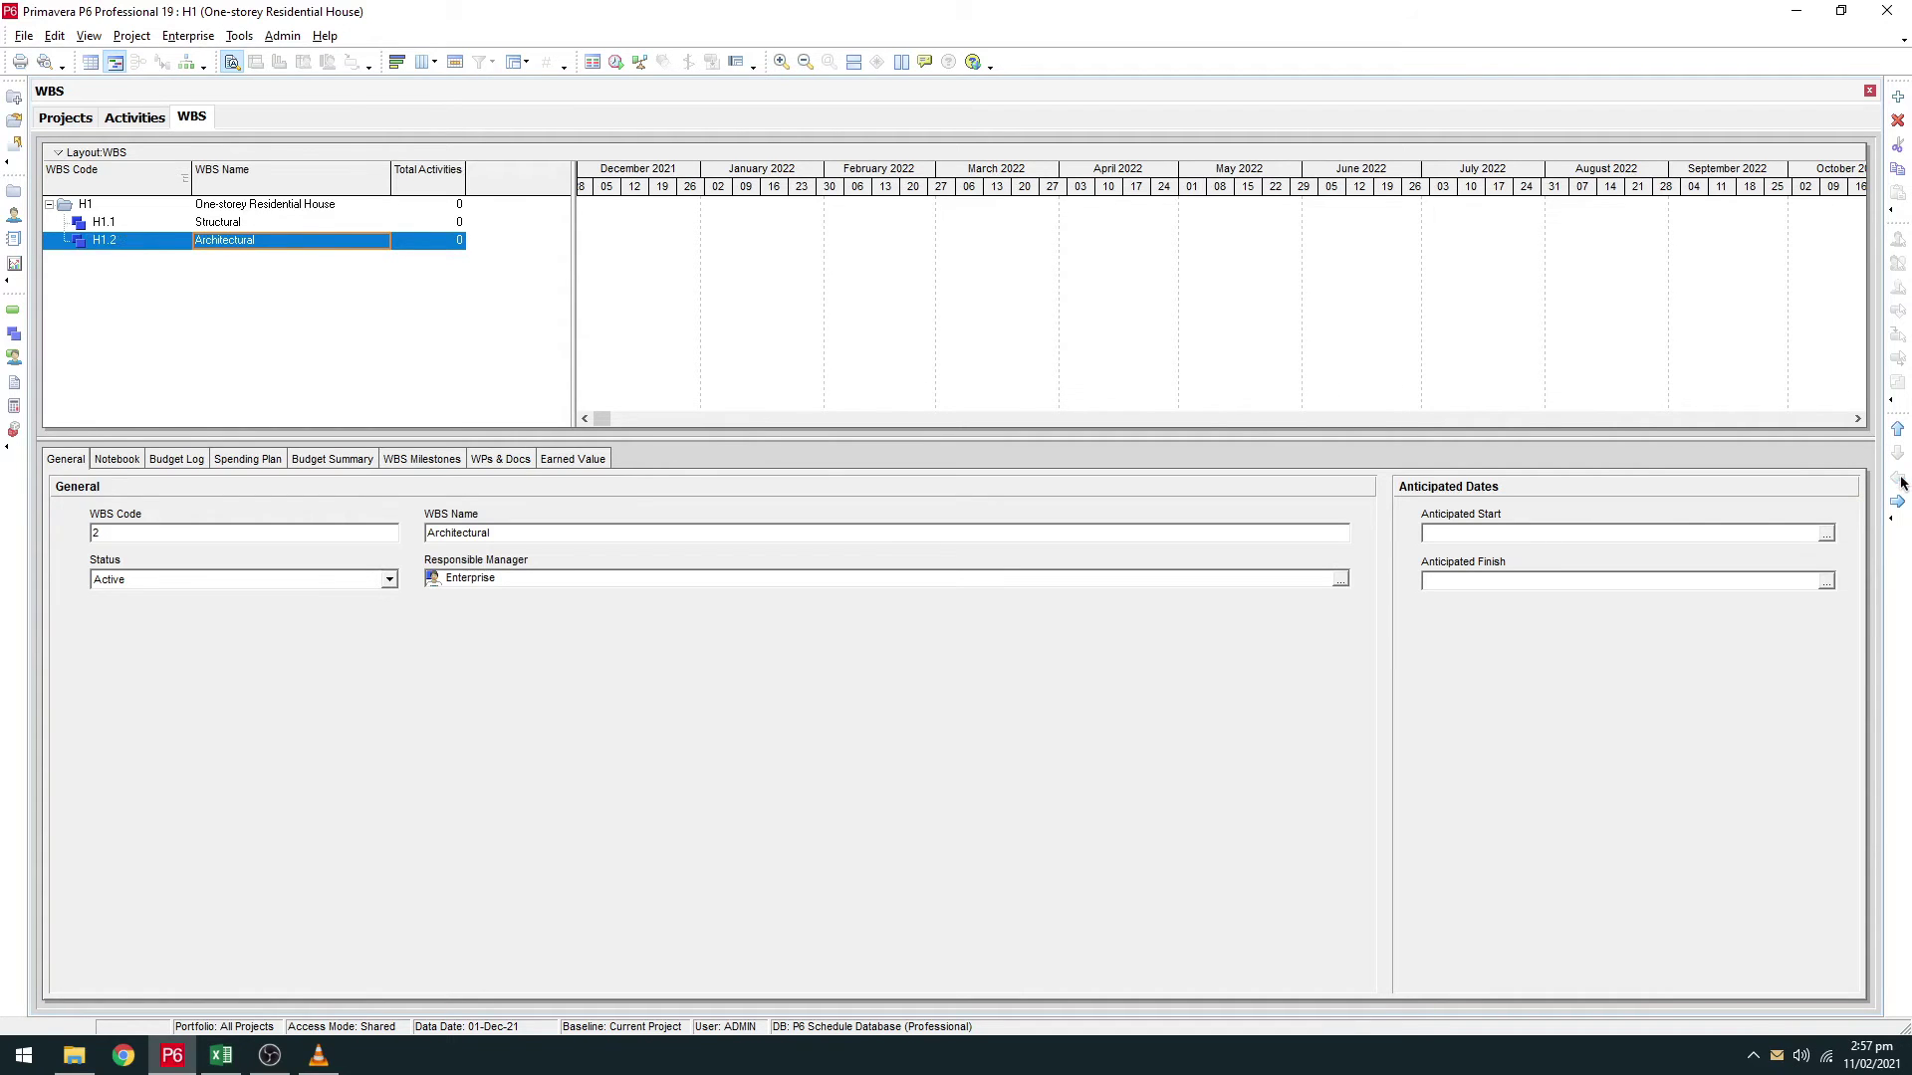
# Step: Add a WBS element named Wet works under Architectural
pyautogui.click(267, 228)
pyautogui.click(262, 242)
pyautogui.click(1897, 96)
pyautogui.click(260, 260)
pyautogui.write('Wet works')
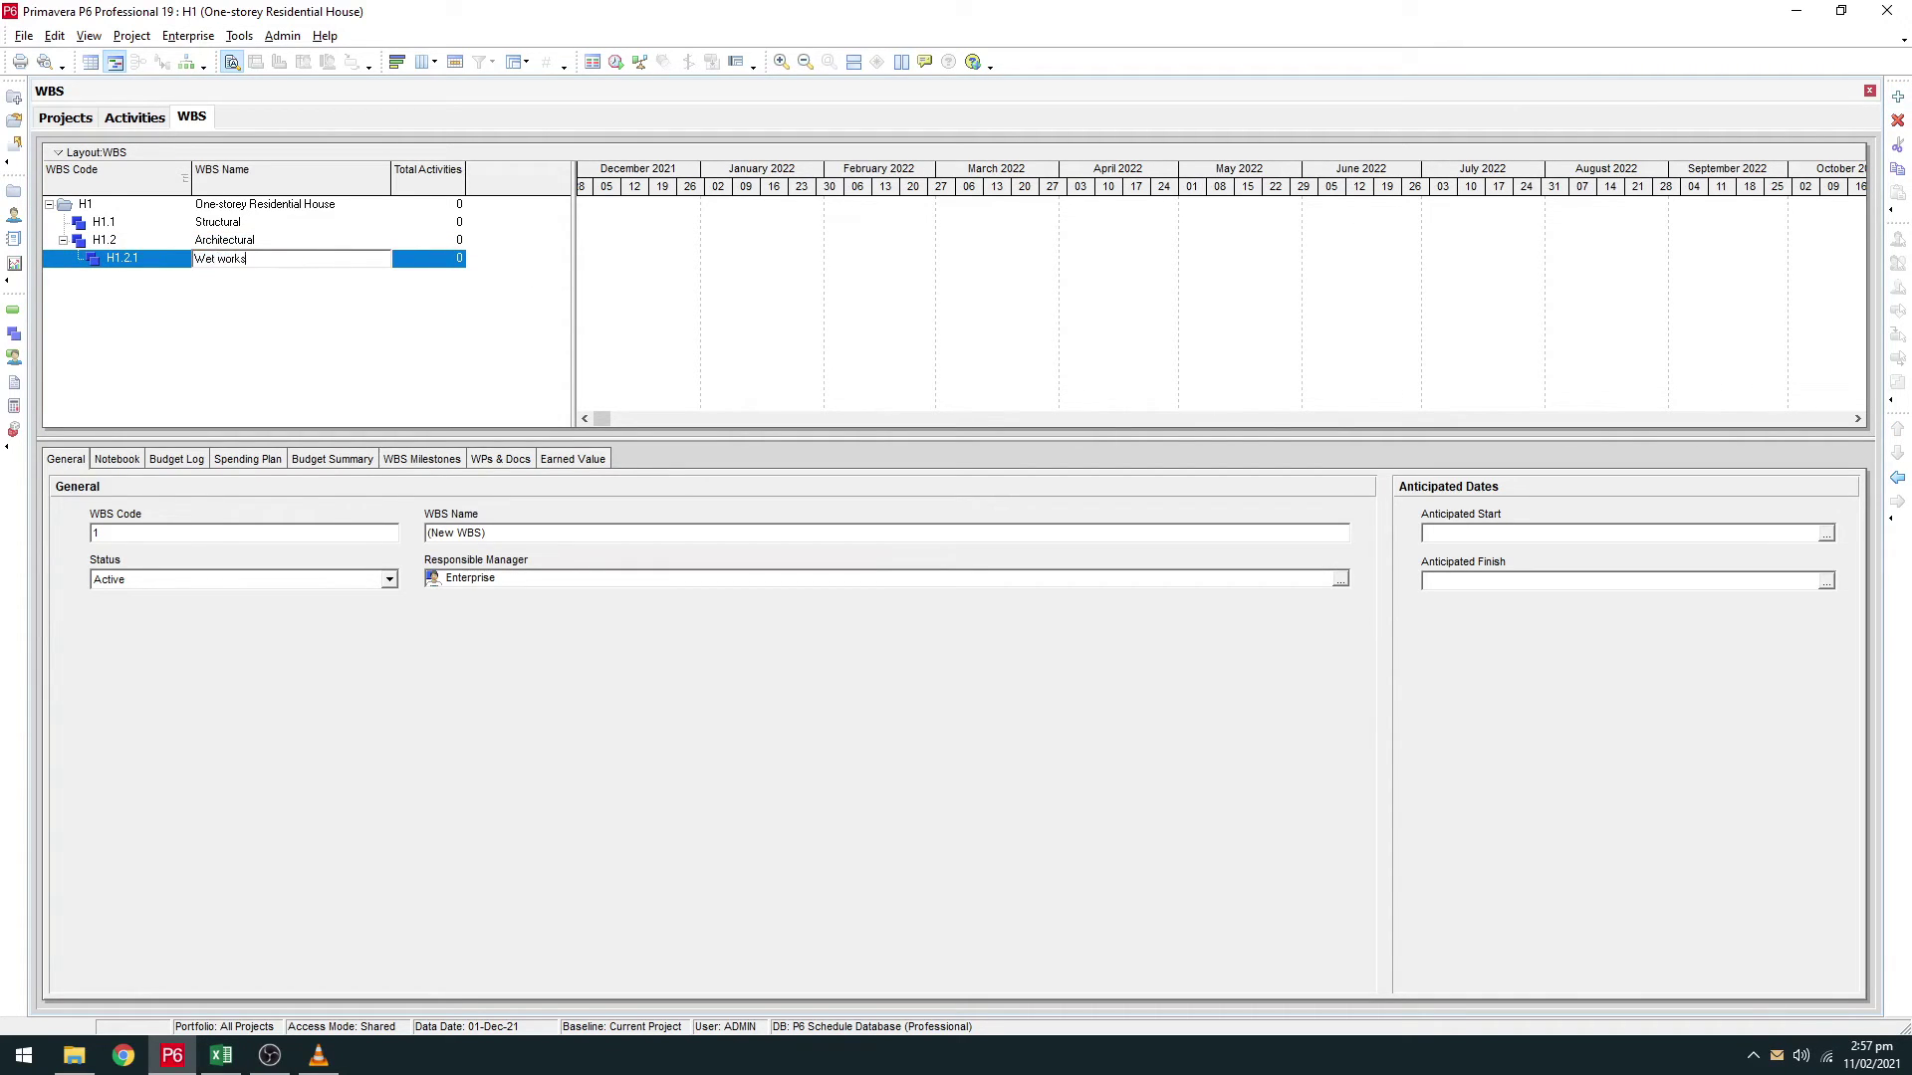
pyautogui.press('Return')
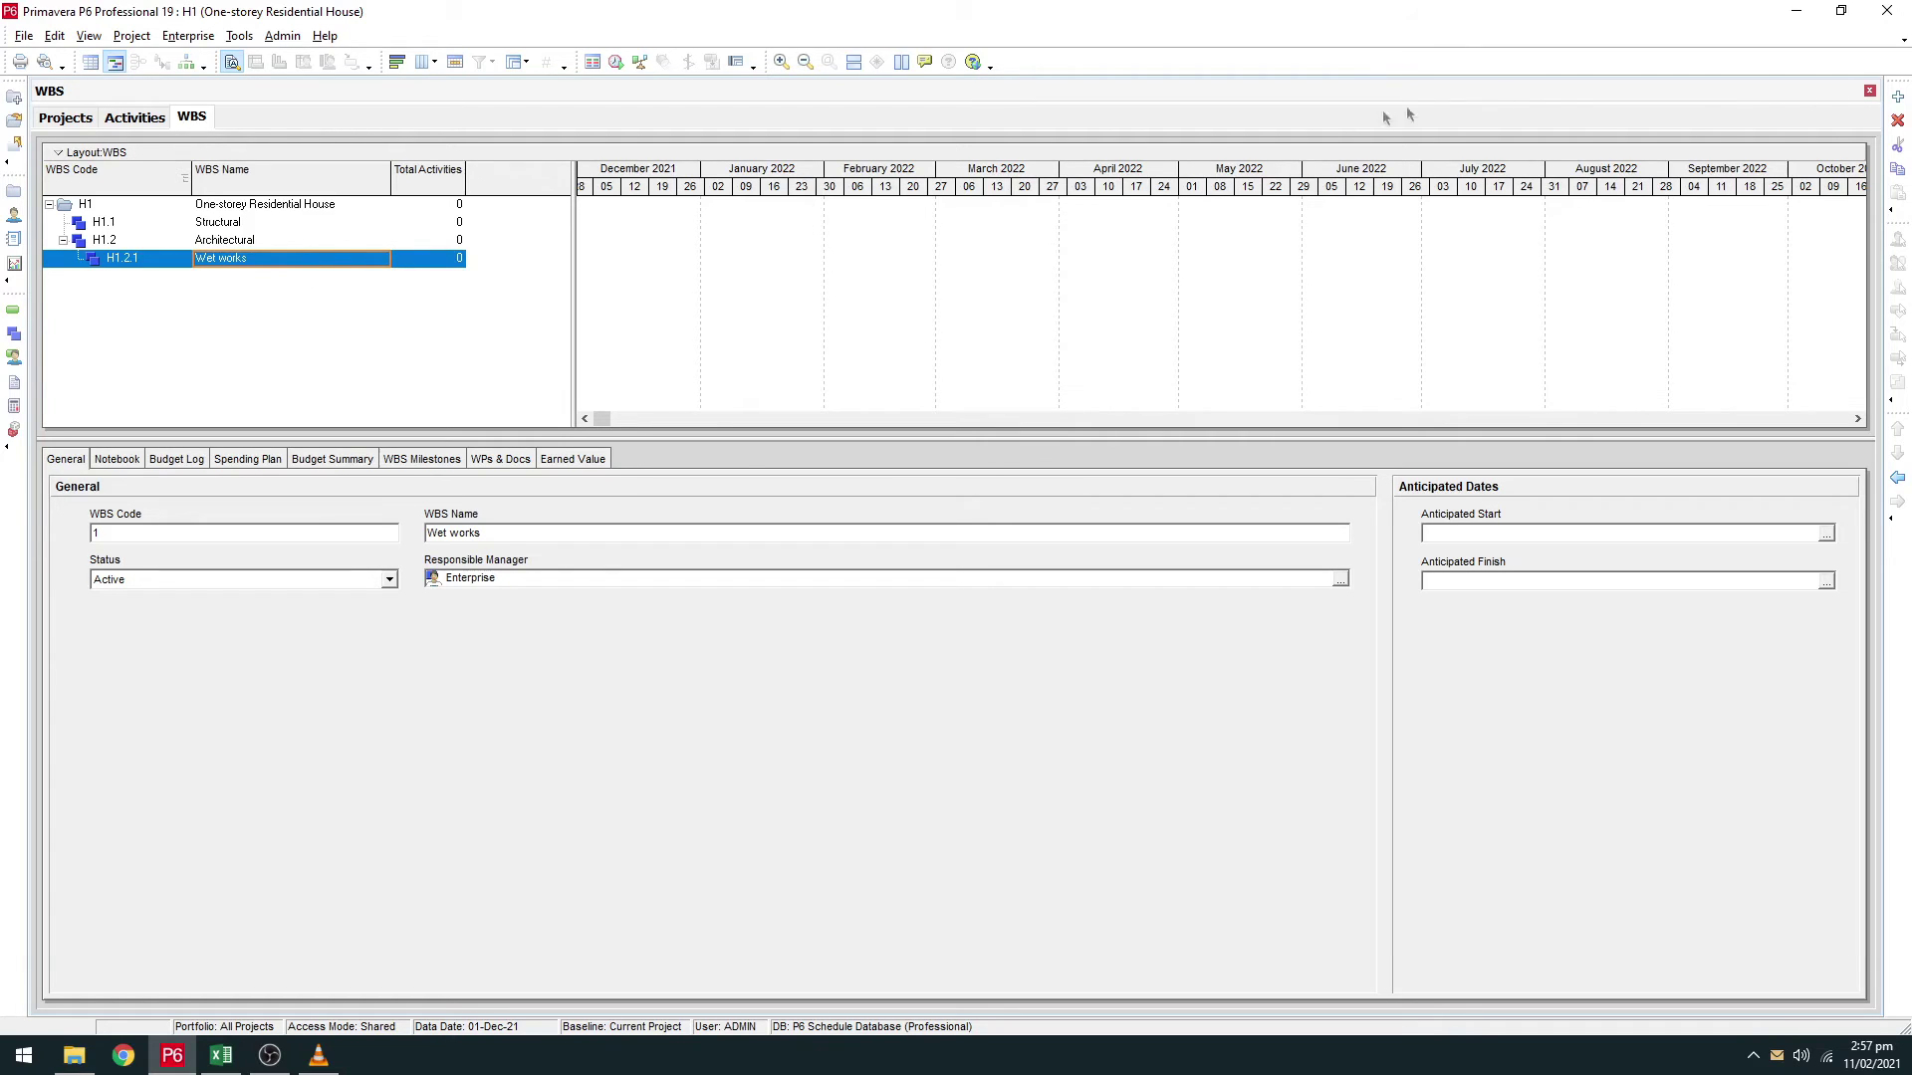
# Step: Add a WBS element named Dryworks below Wet works
pyautogui.click(1897, 100)
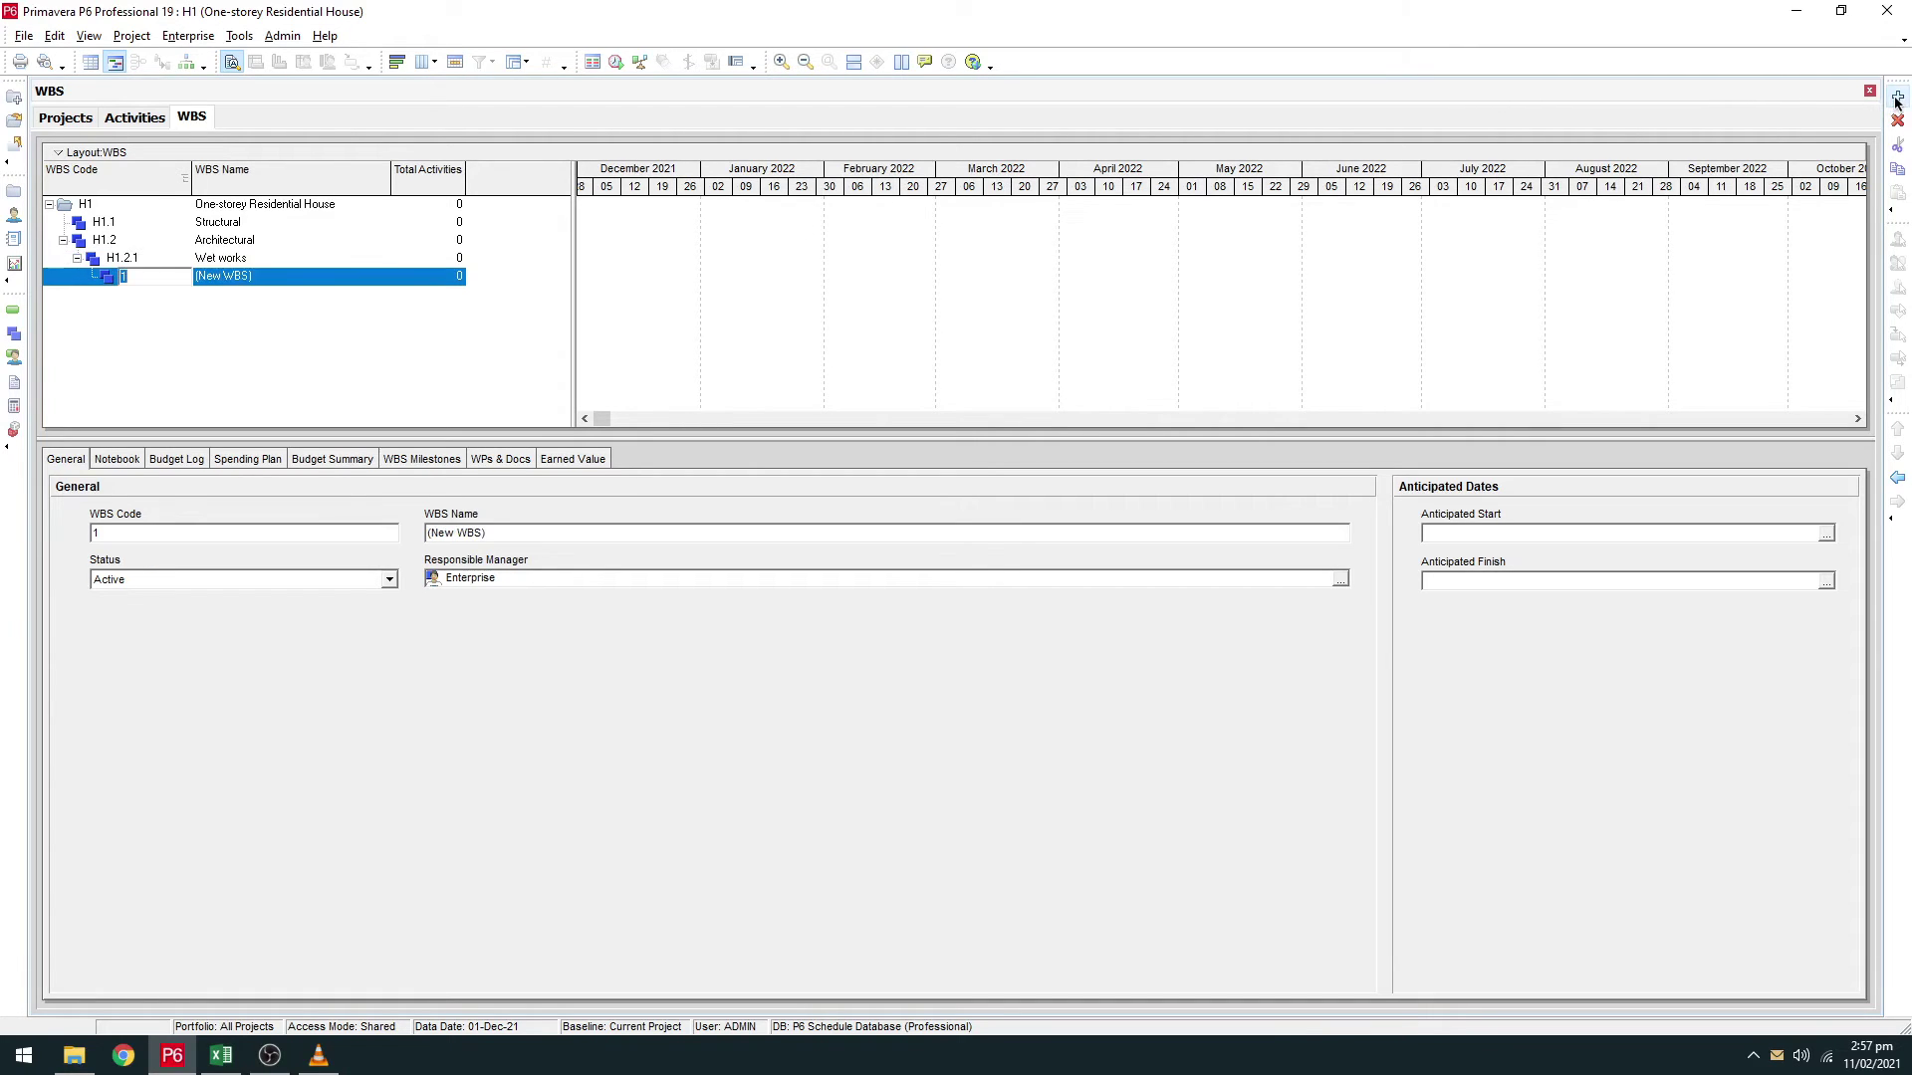
pyautogui.click(259, 279)
pyautogui.write('Dryworks')
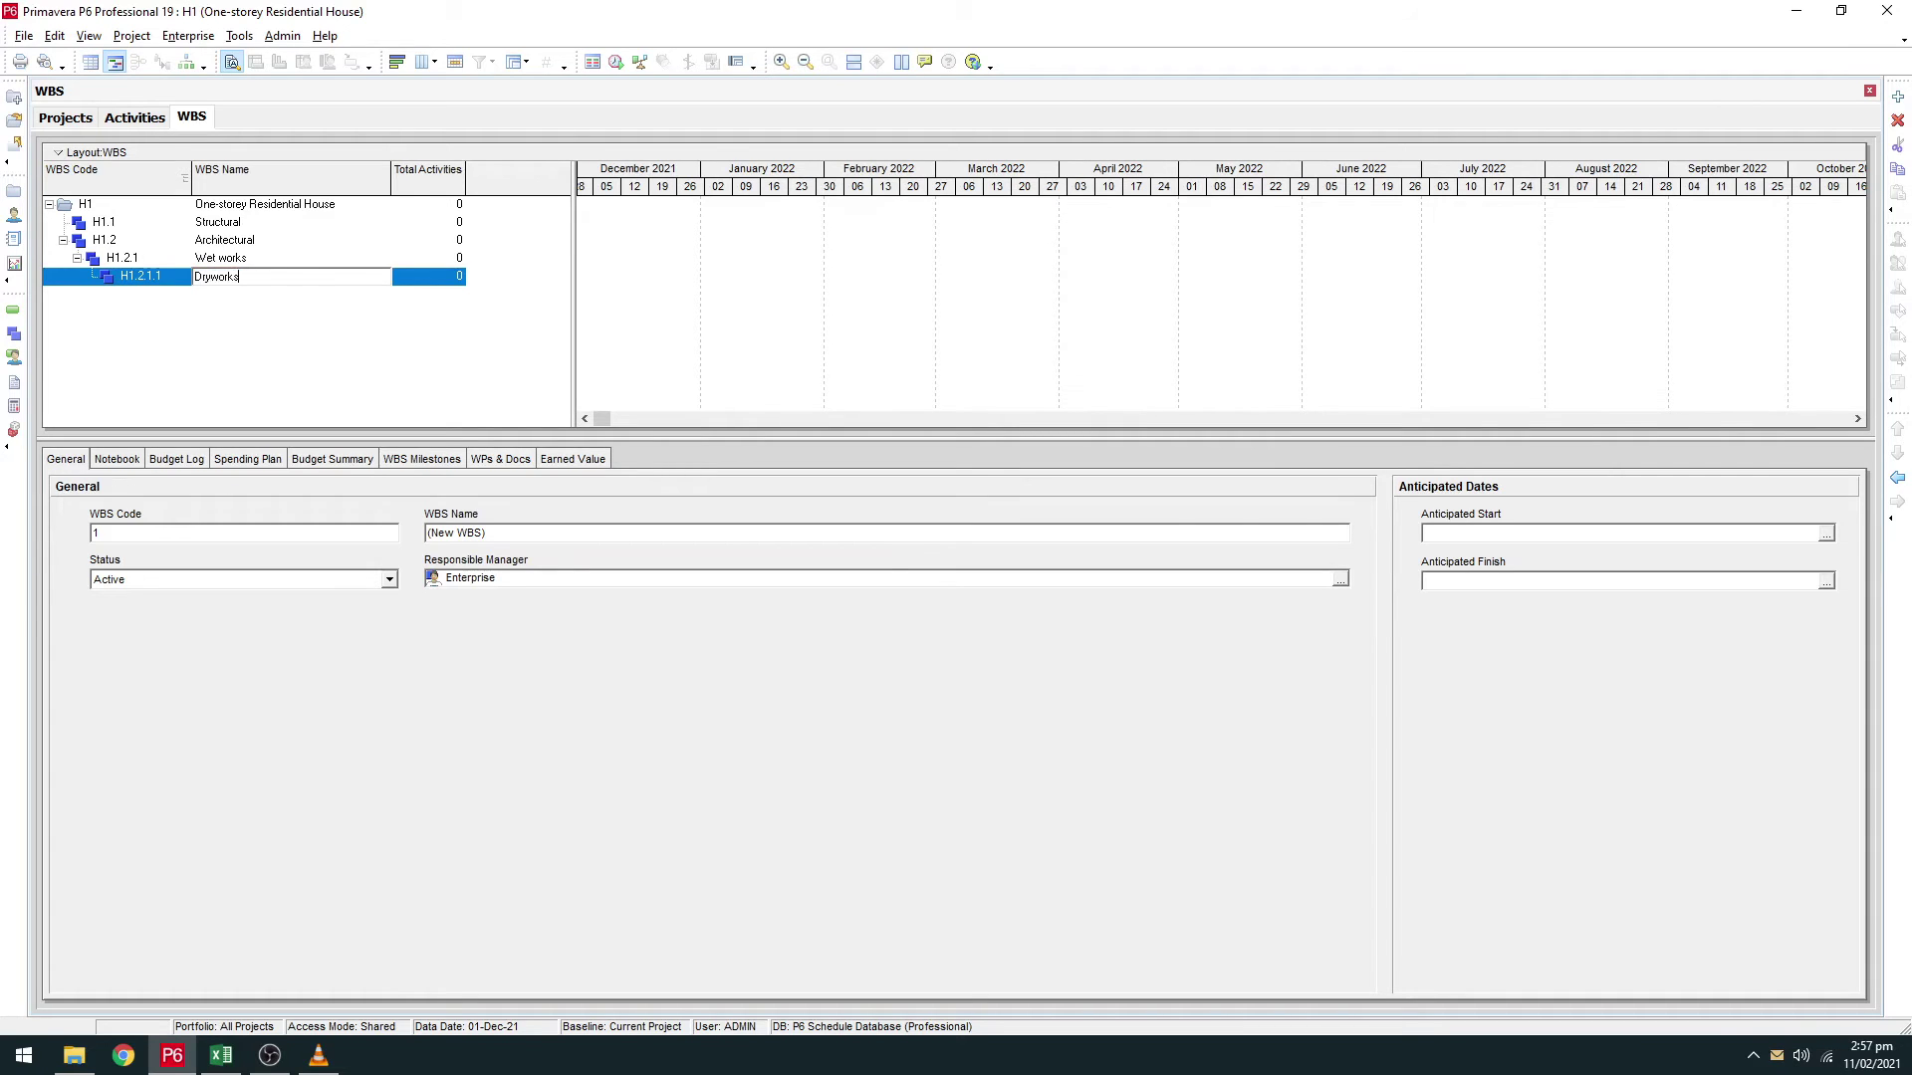
pyautogui.press('Return')
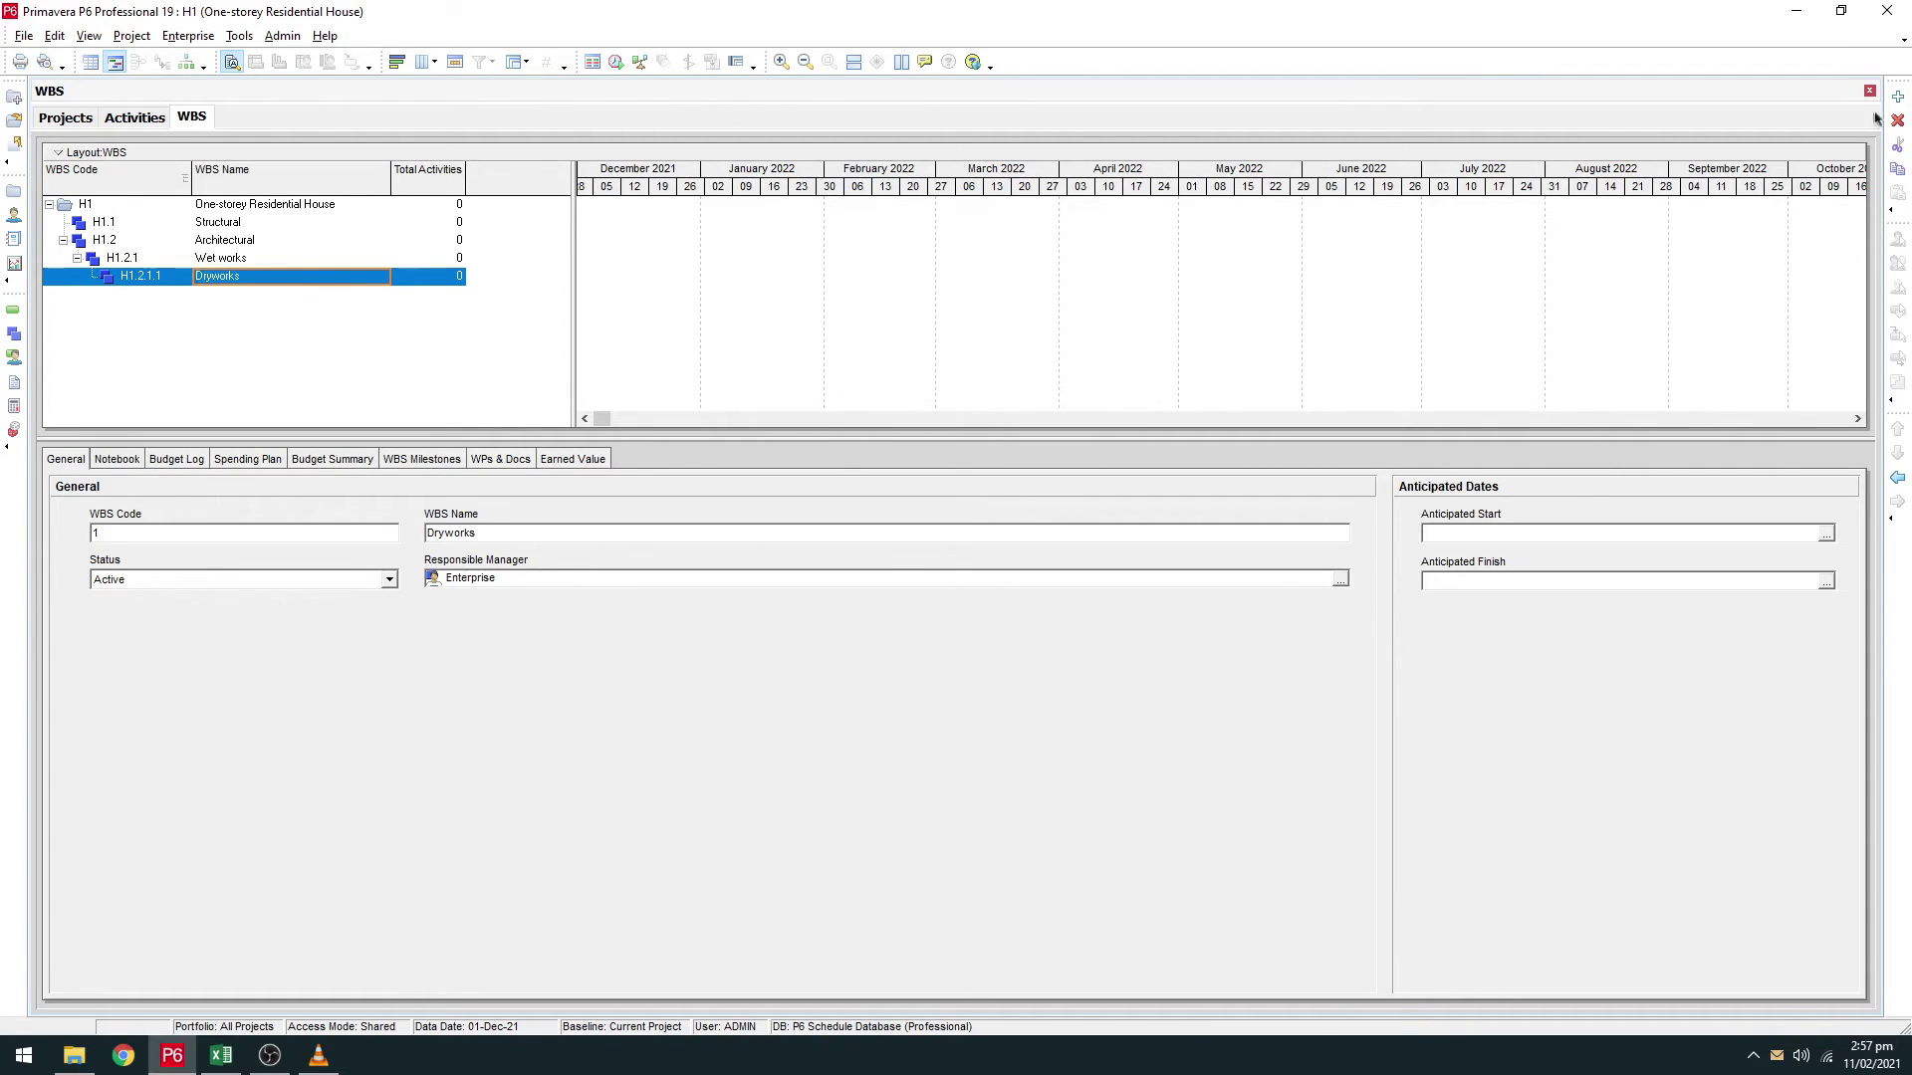
# Step: Add a WBS element named Painting works below Dryworks
pyautogui.click(1898, 96)
pyautogui.click(299, 295)
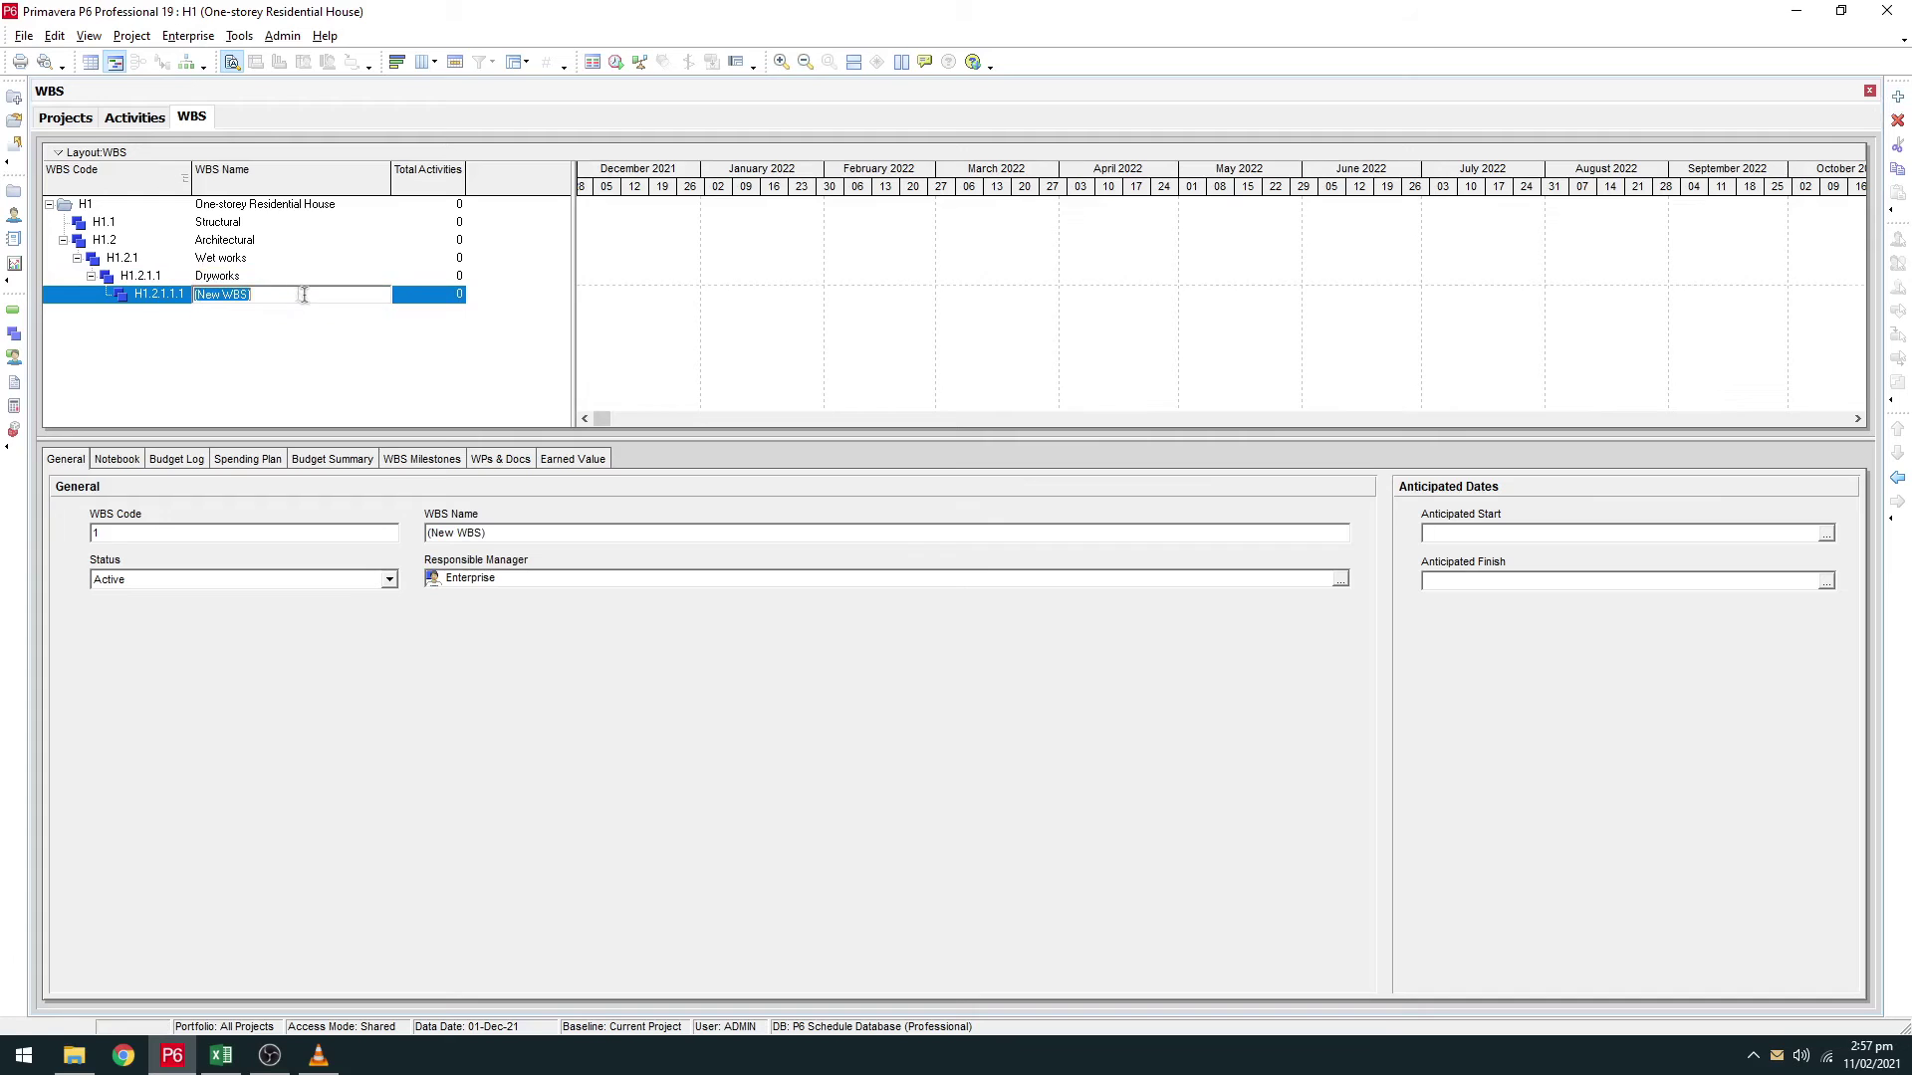
pyautogui.write('Painting works')
pyautogui.press('Return')
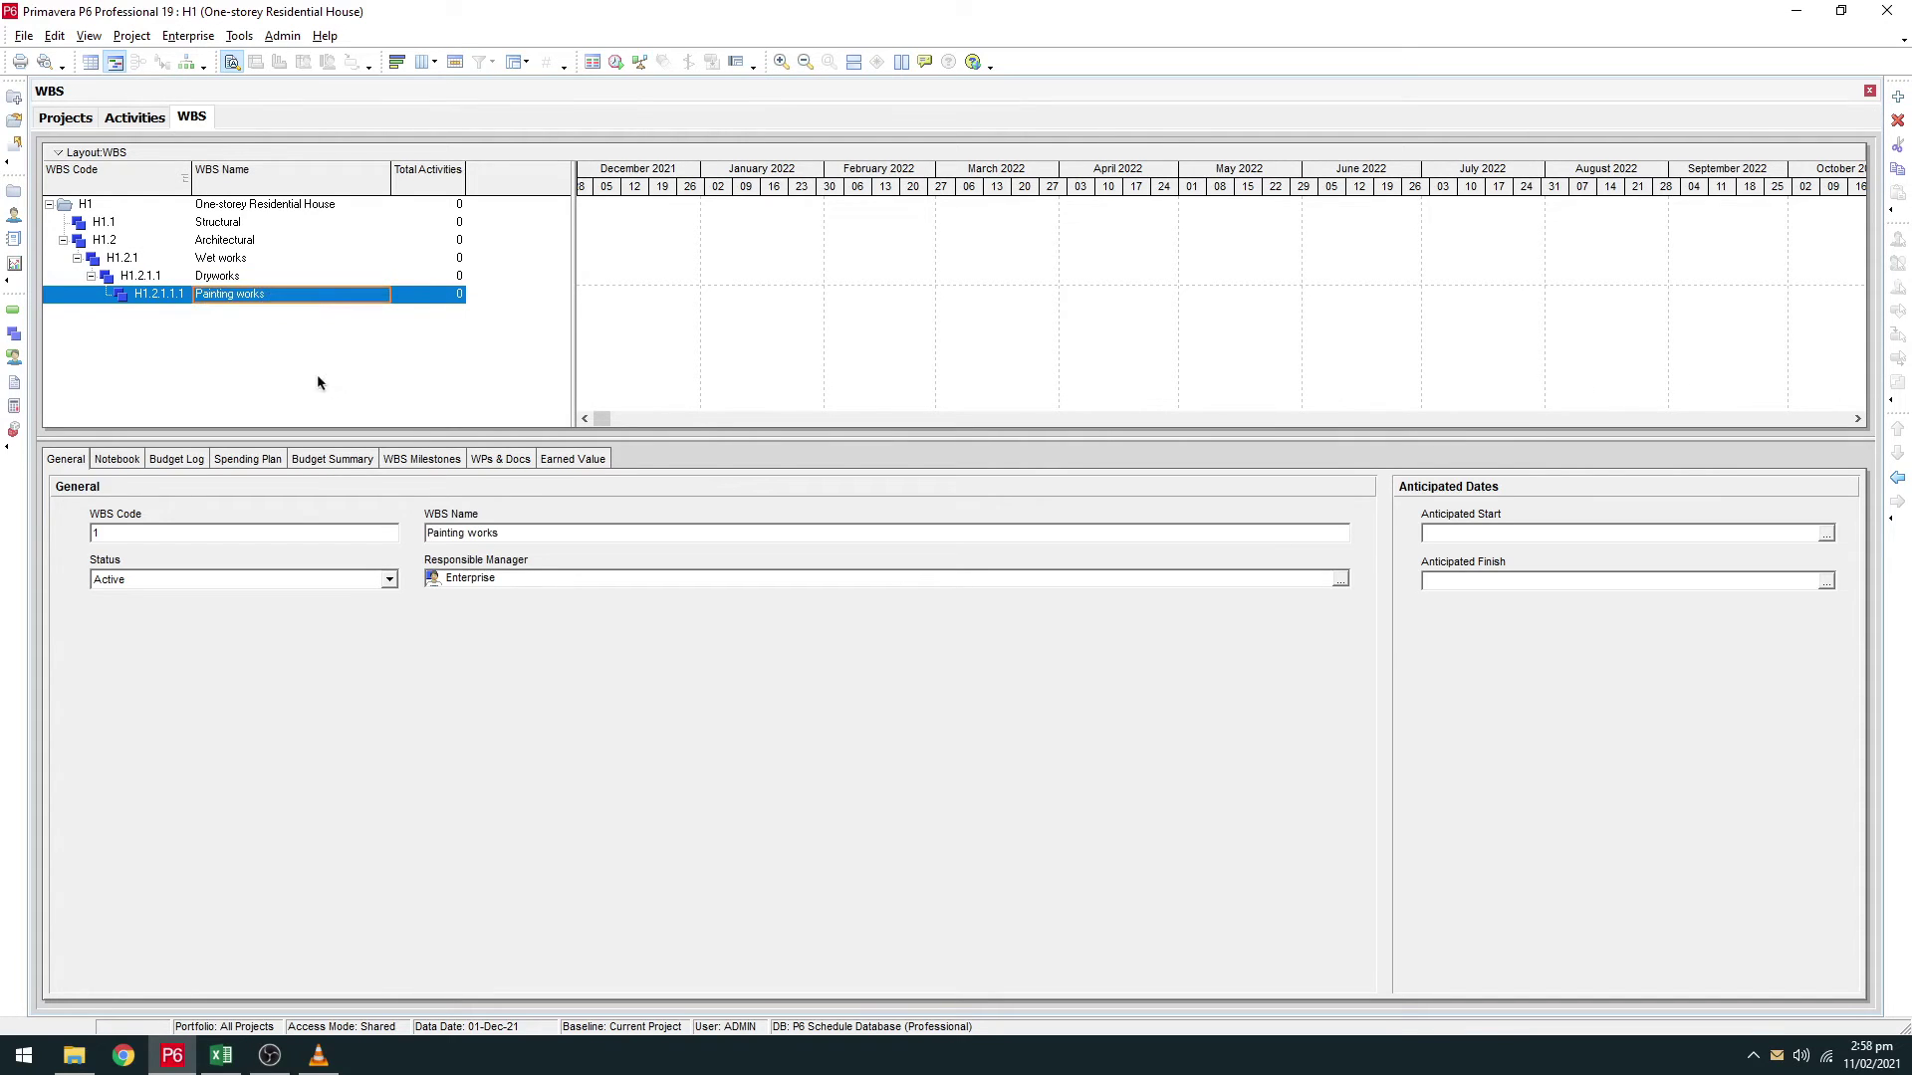
# Step: Outdent Dryworks and Painting works to the same level as Wet works under Architectural
pyautogui.click(233, 281)
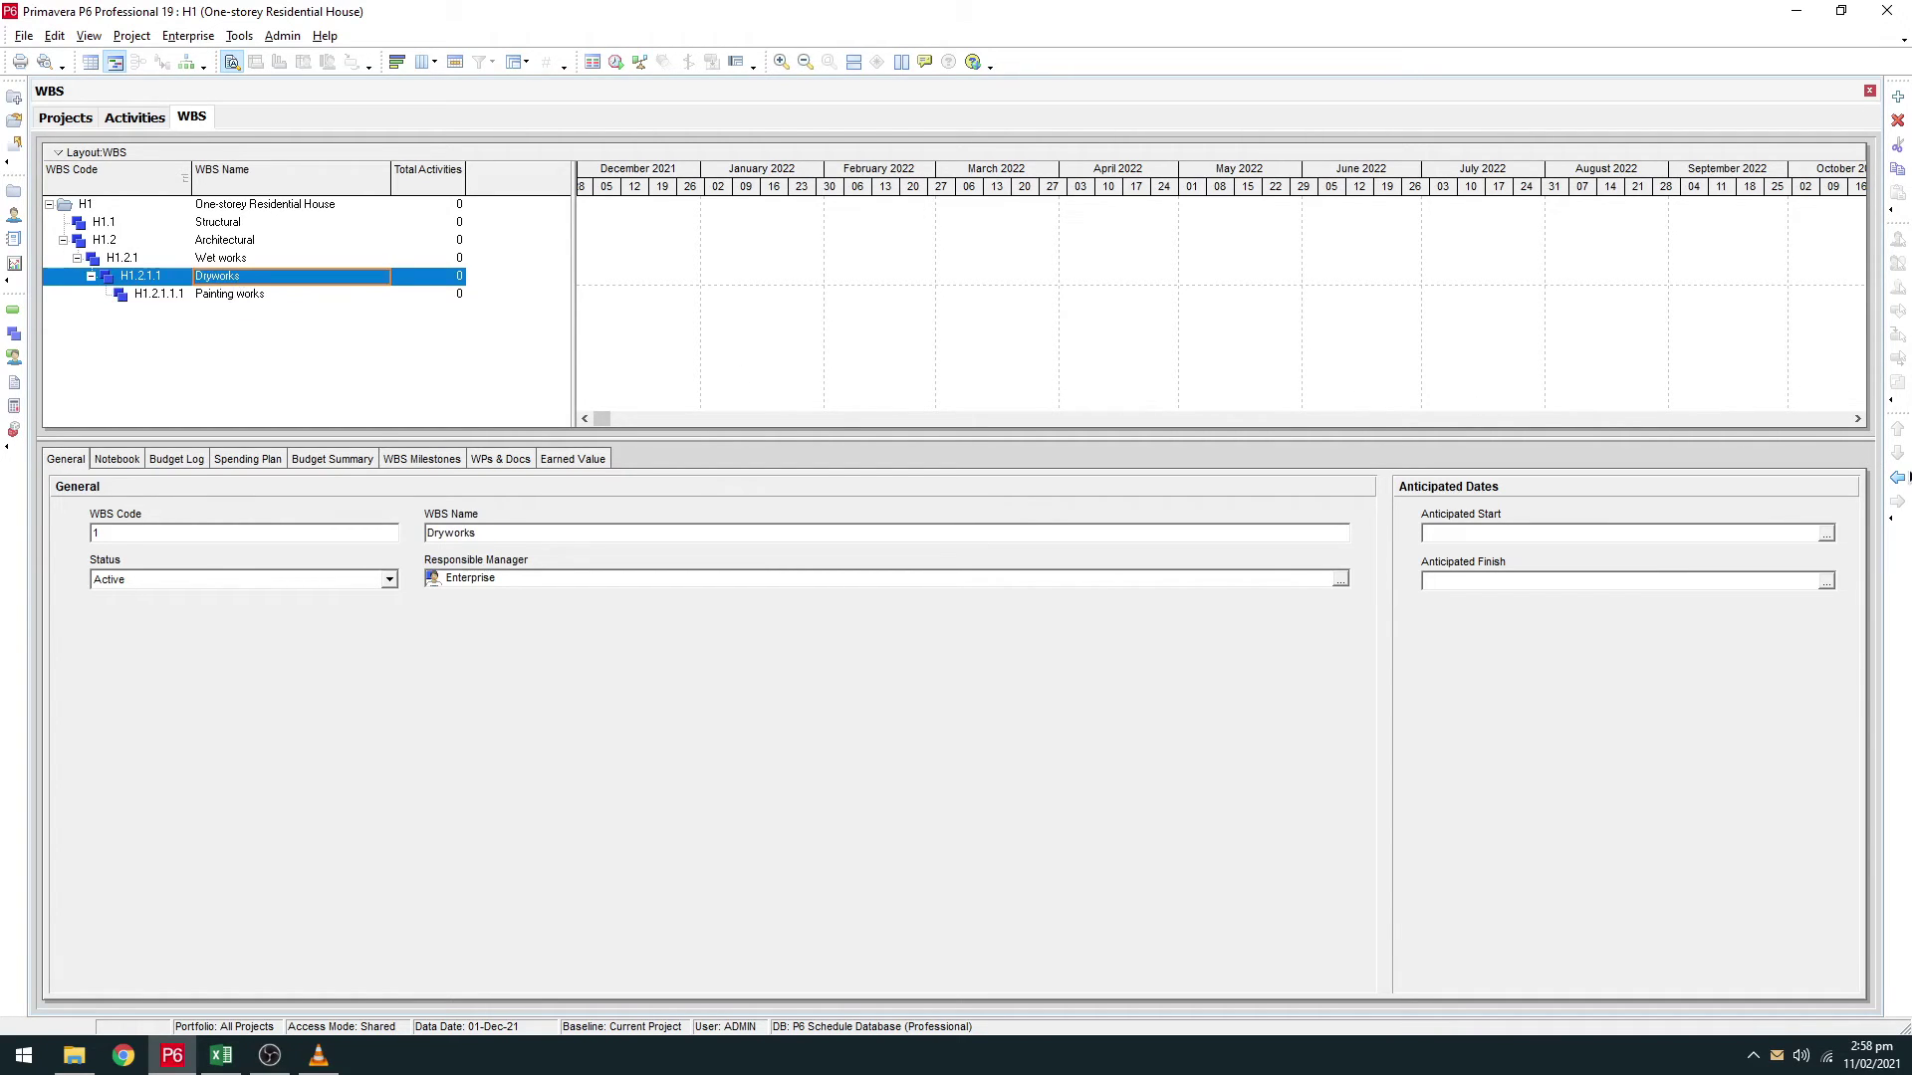
pyautogui.click(1899, 477)
pyautogui.click(264, 299)
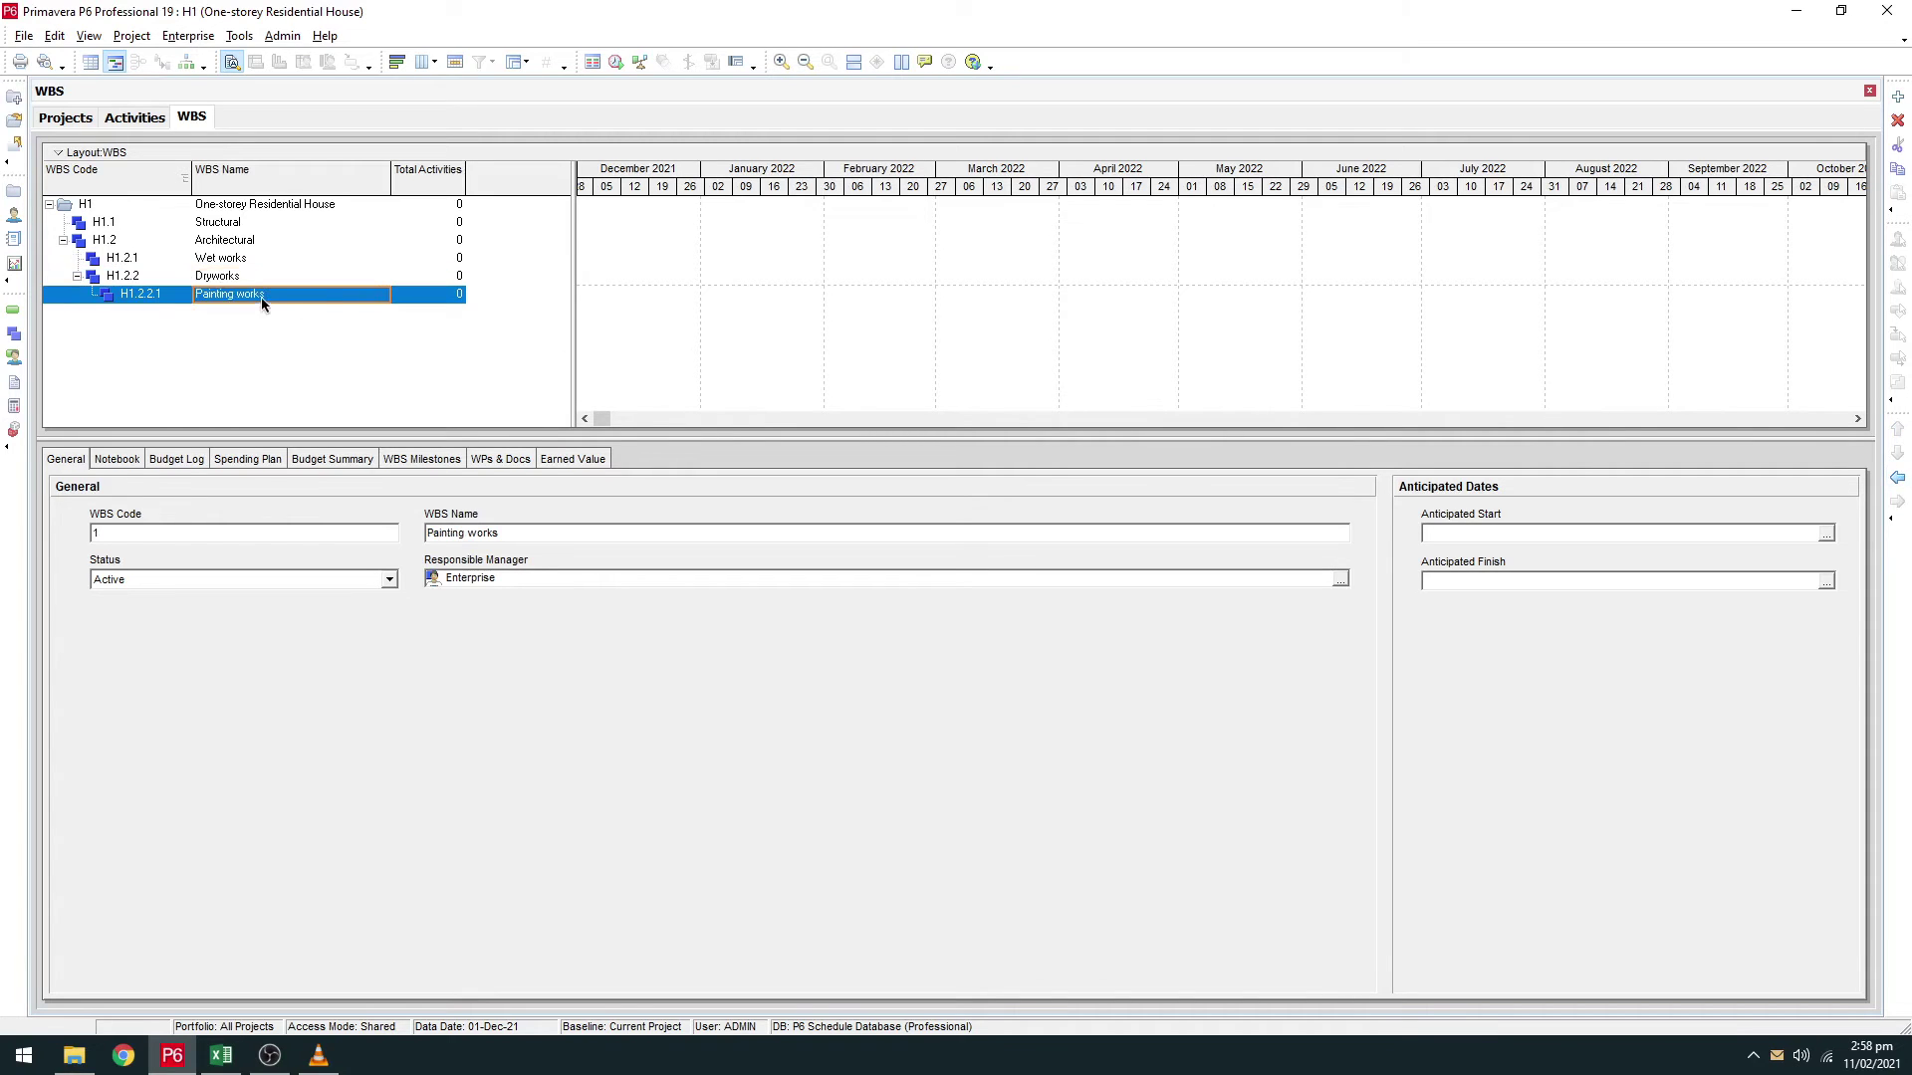
pyautogui.click(1899, 477)
# Step: Add a WBS element named MEFPS after Painting works and outdent it to the same level as Architectural
pyautogui.click(271, 247)
pyautogui.click(341, 294)
pyautogui.click(1898, 96)
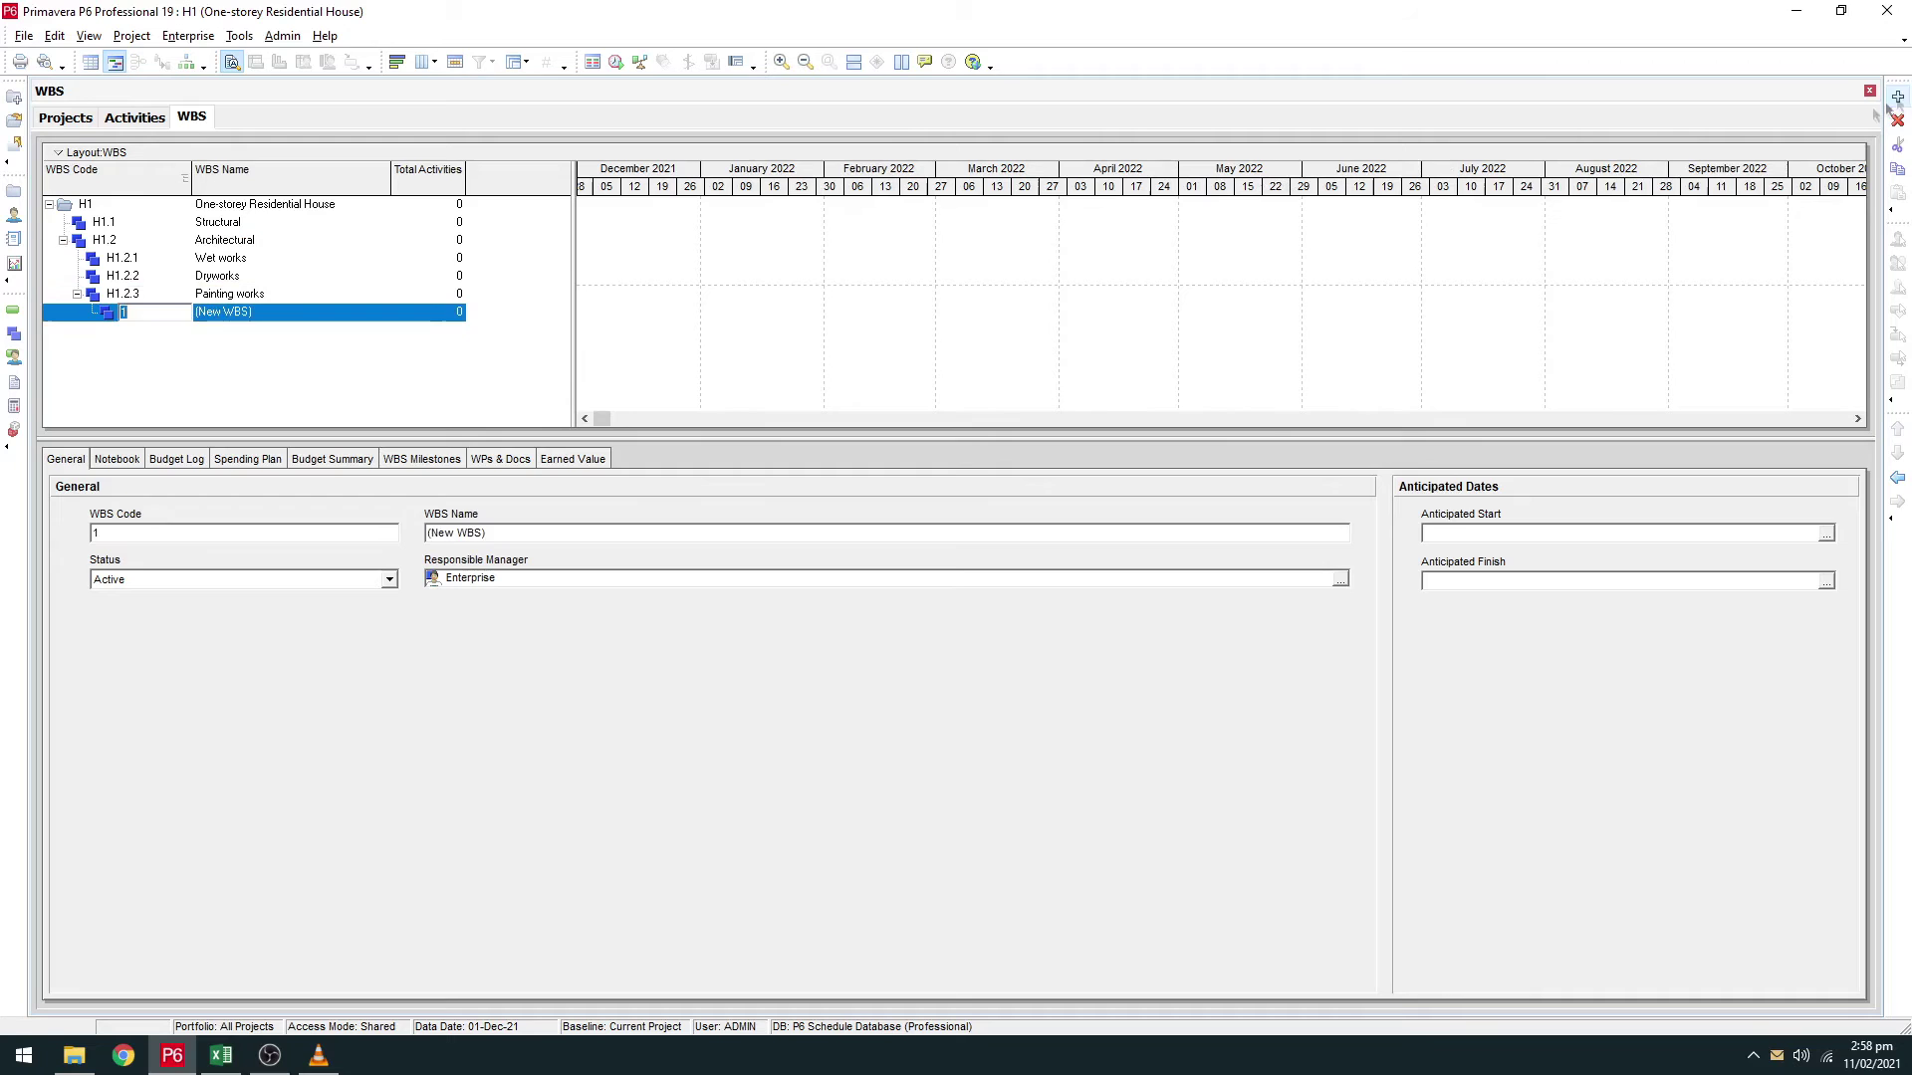
pyautogui.click(274, 317)
pyautogui.write('MEFPS')
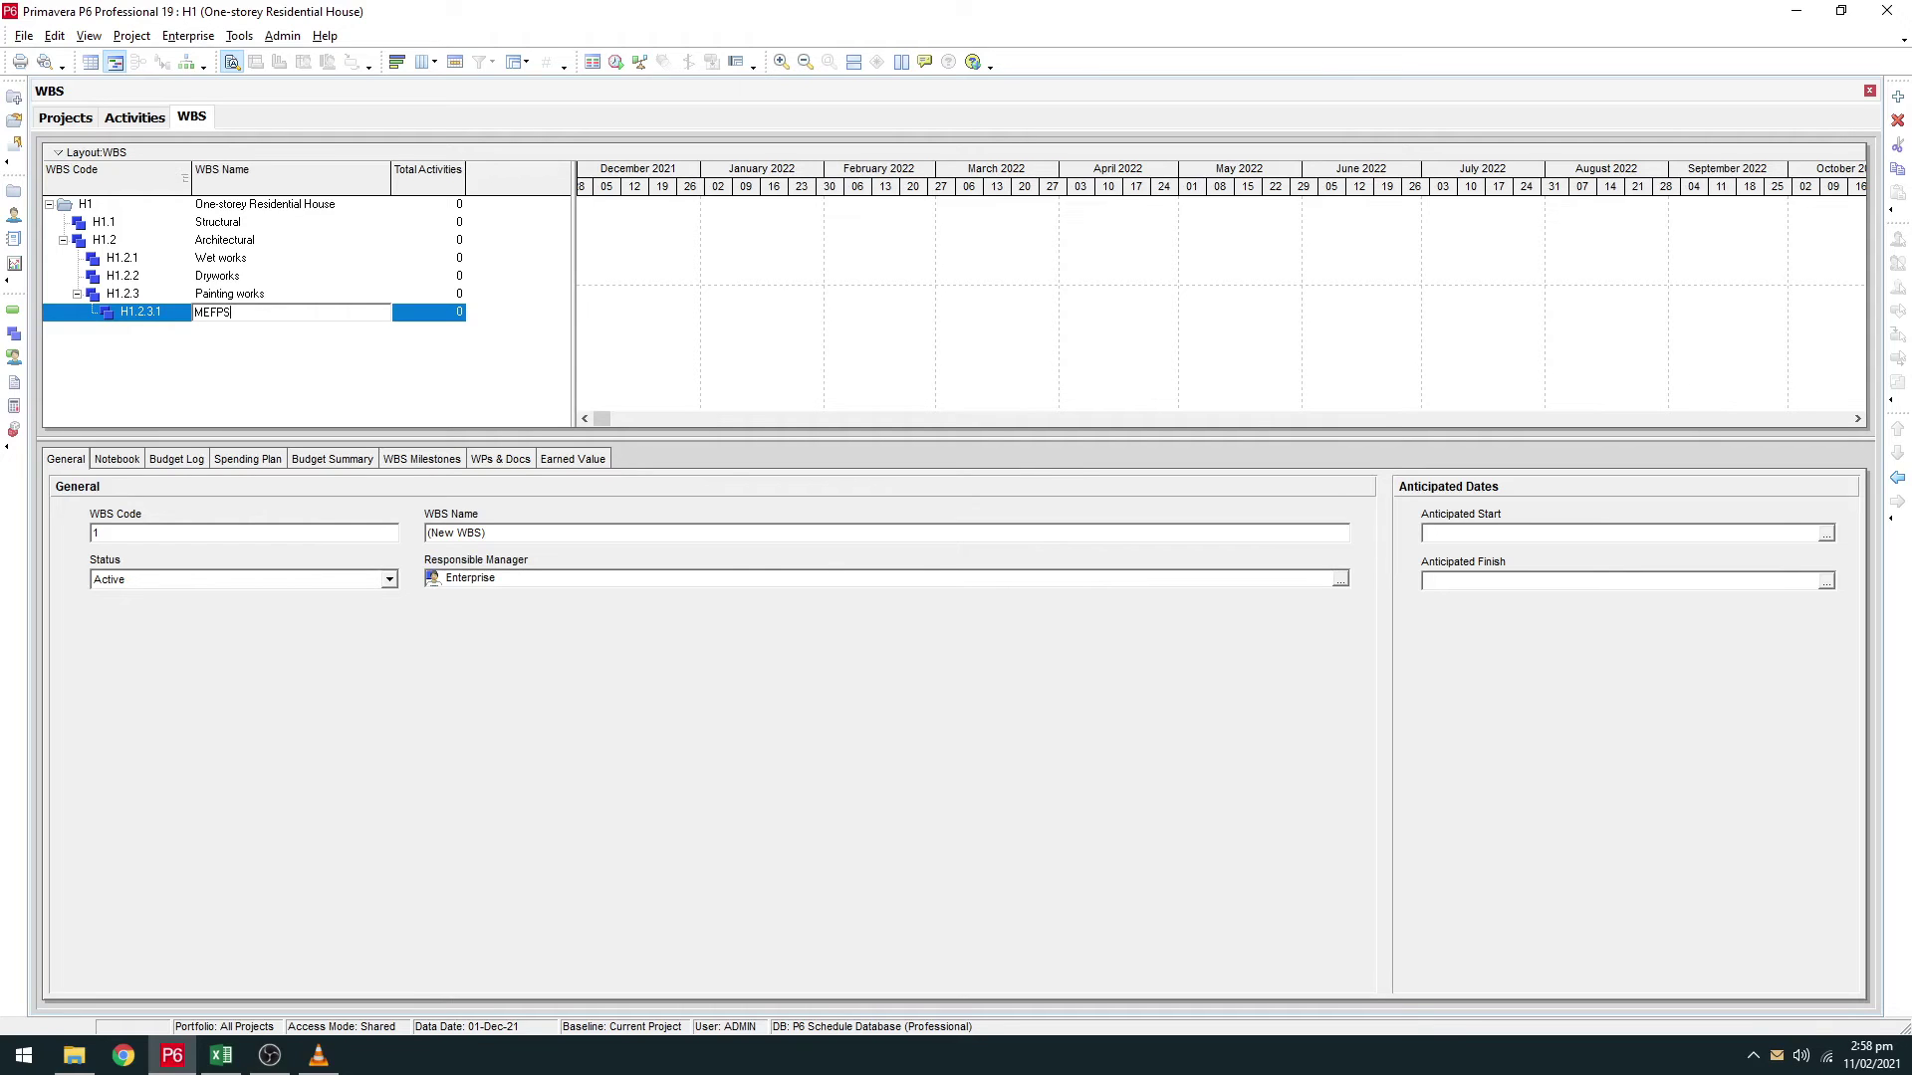
pyautogui.click(279, 342)
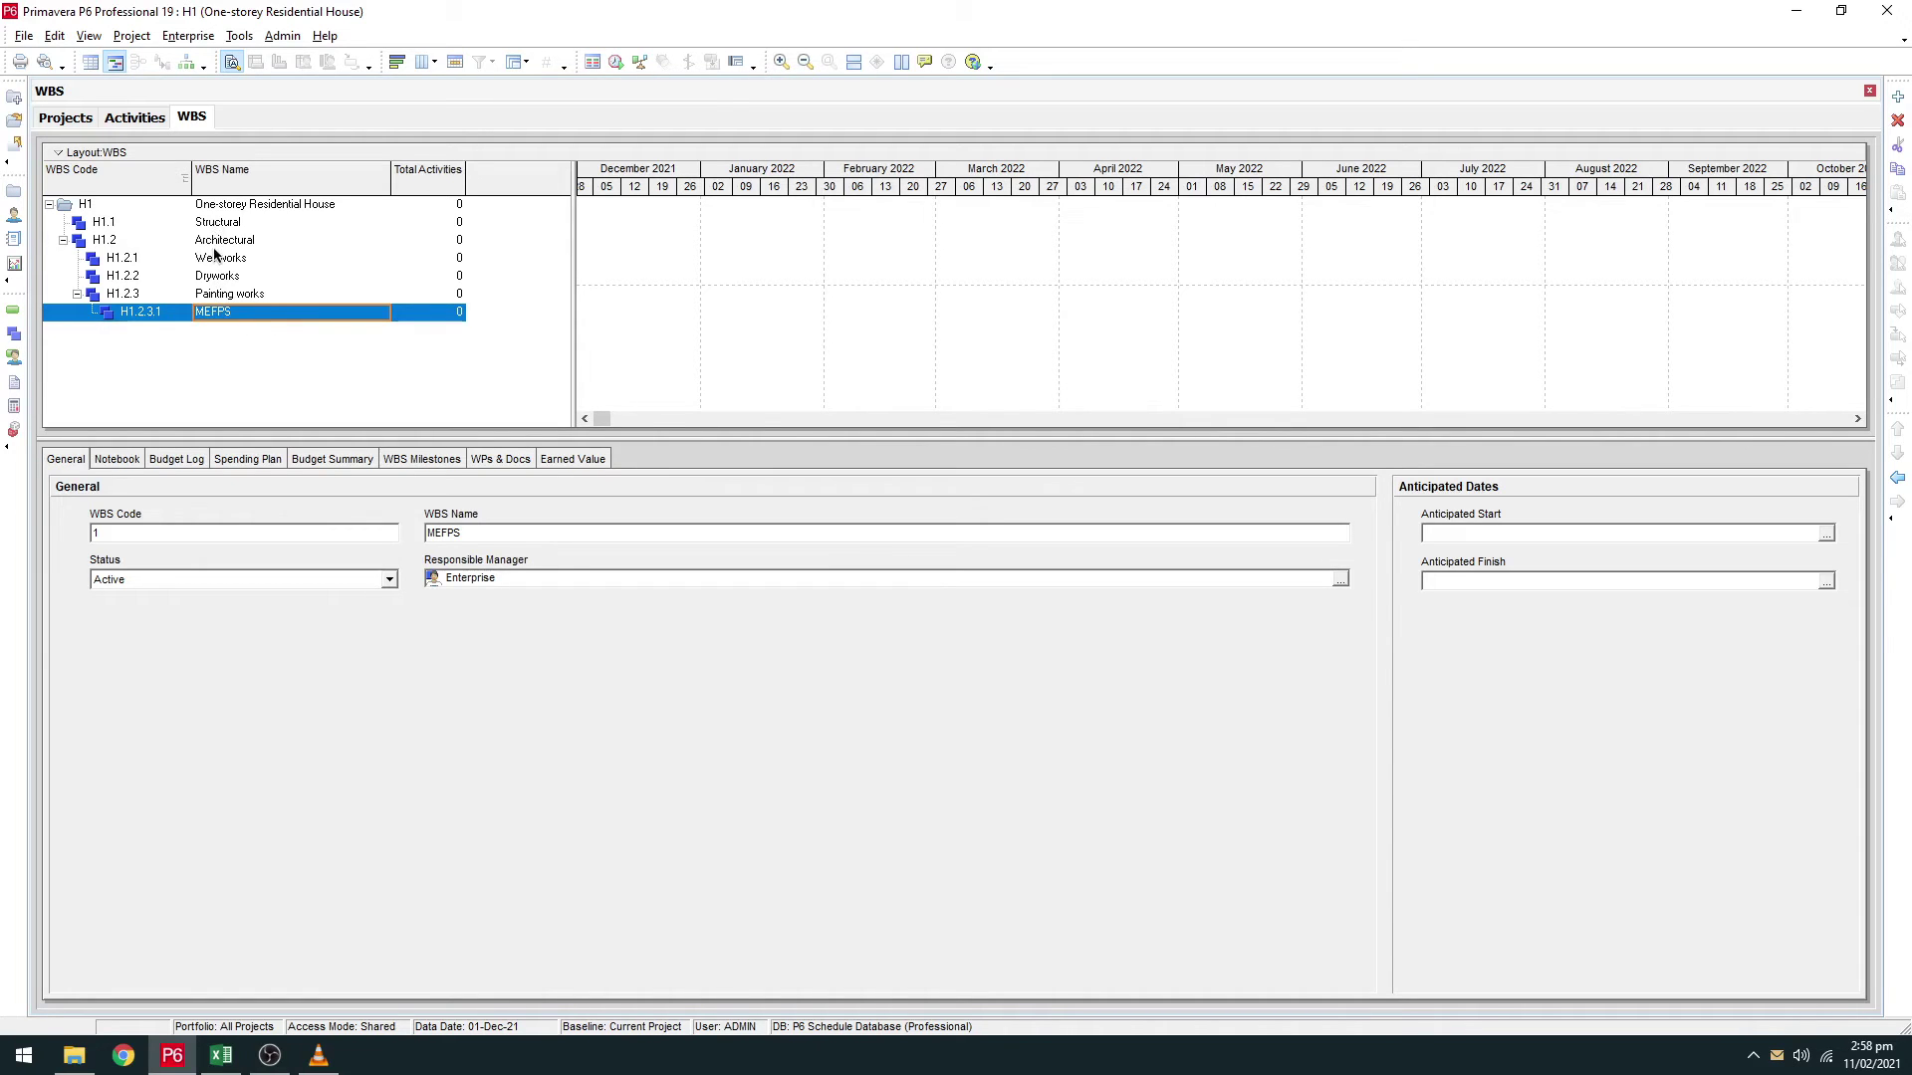
pyautogui.click(1896, 482)
pyautogui.click(1897, 478)
# Step: Show the project's activities with a wider table area and group them by WBS
pyautogui.click(134, 119)
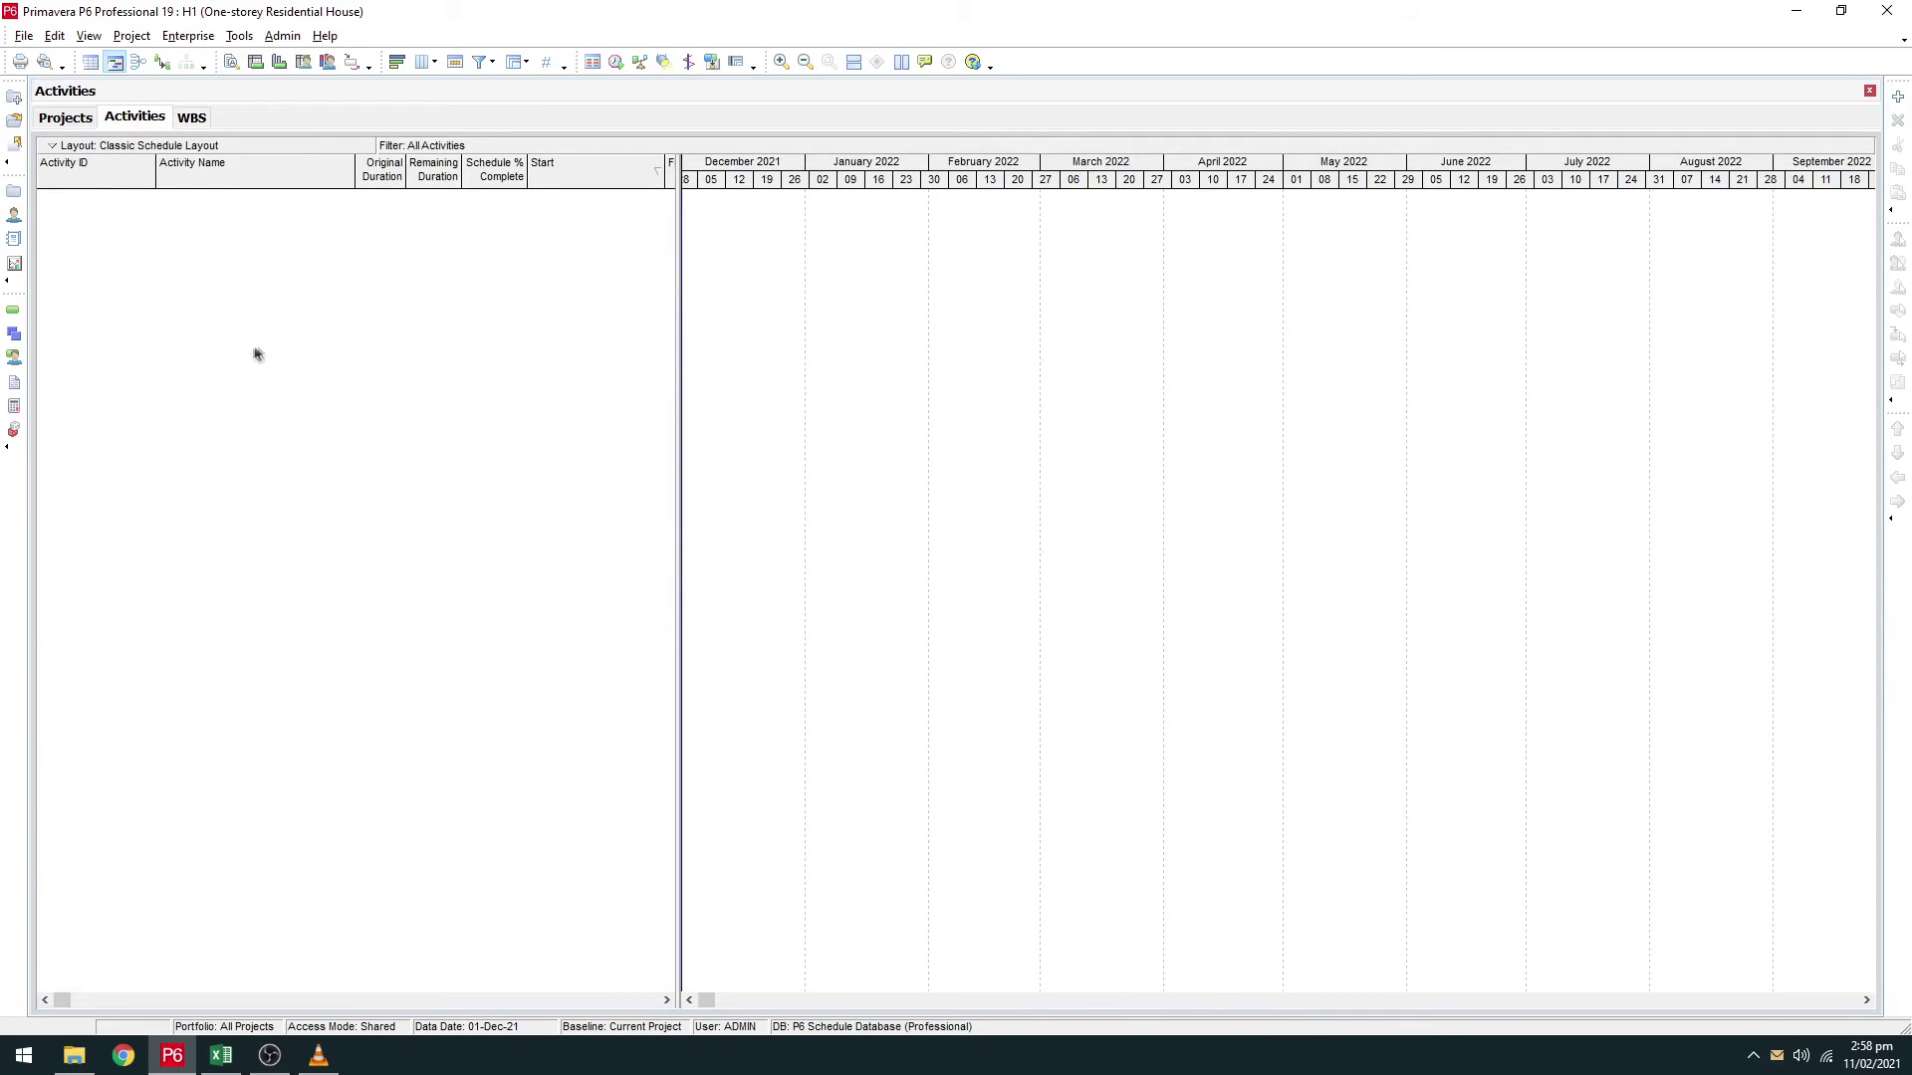
pyautogui.moveTo(675, 287); pyautogui.dragTo(750, 287)
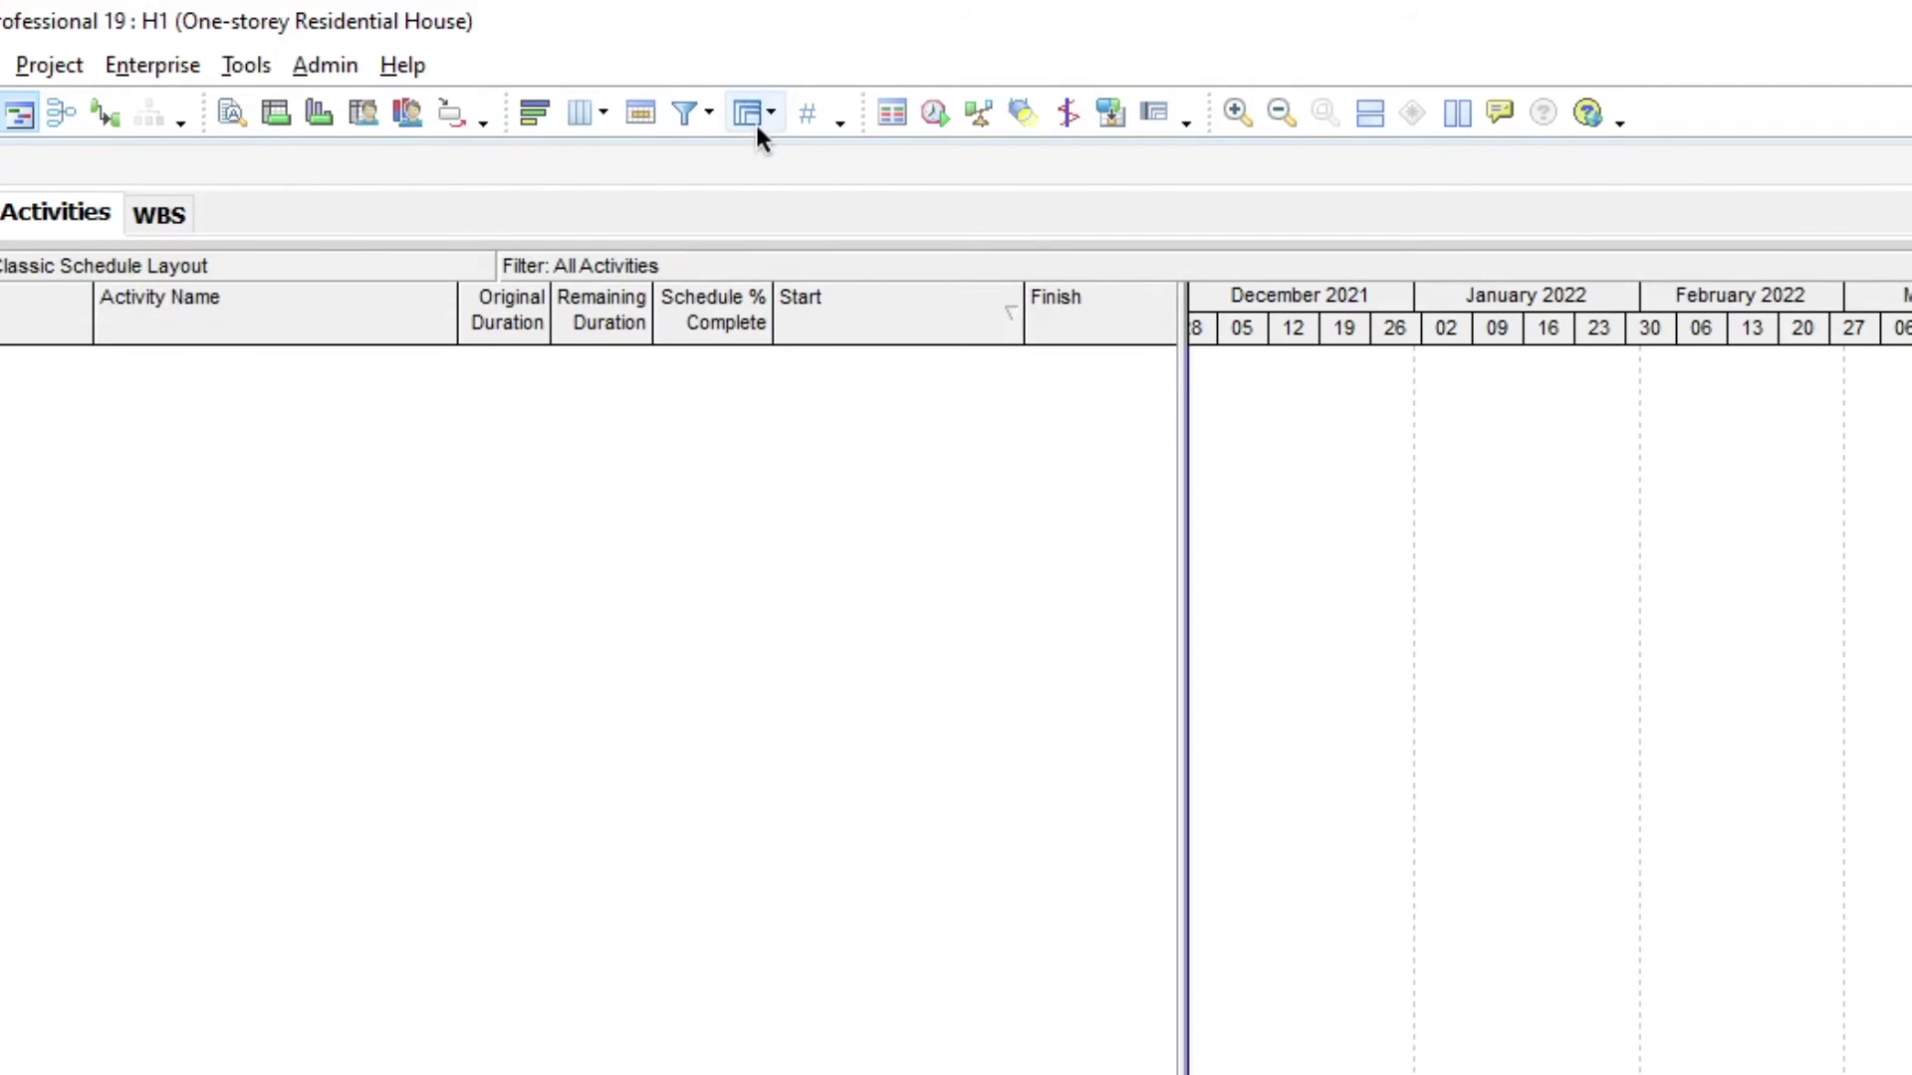
pyautogui.click(755, 121)
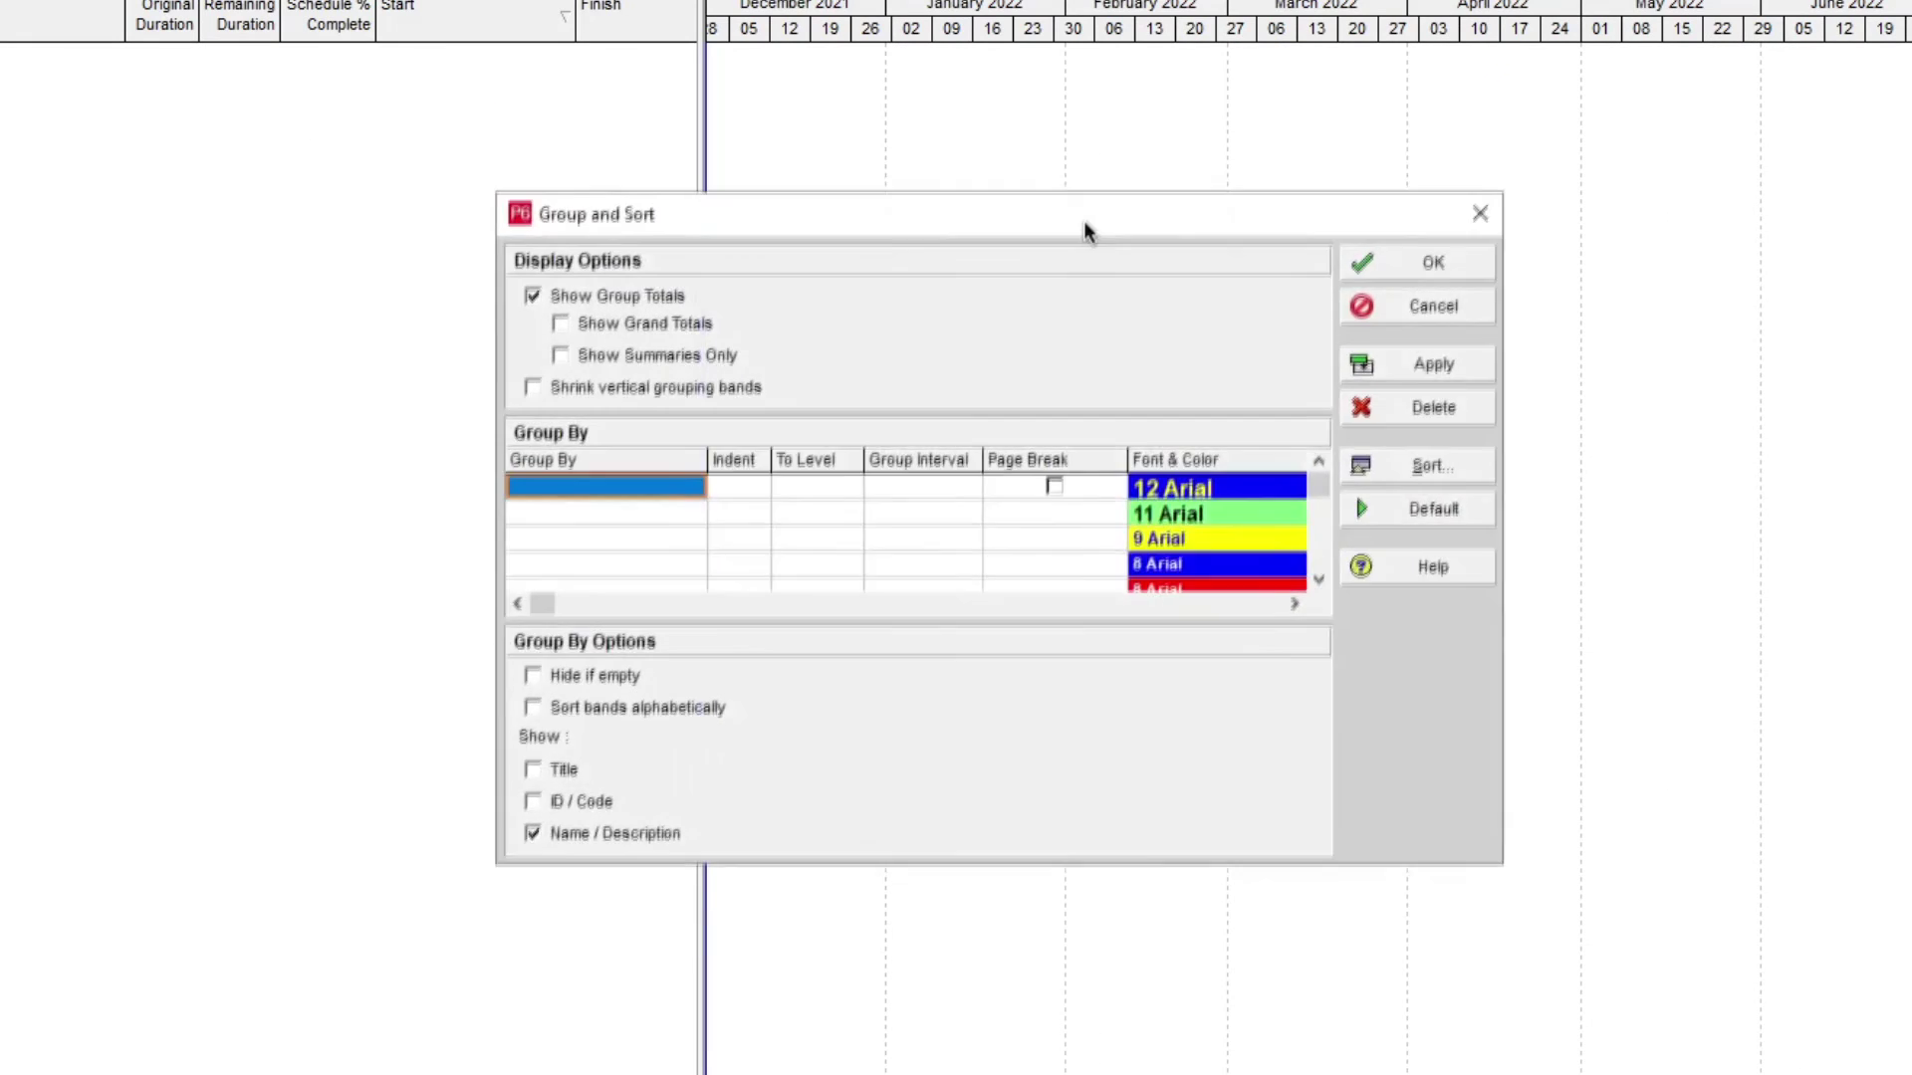
pyautogui.moveTo(1087, 231); pyautogui.dragTo(1096, 161)
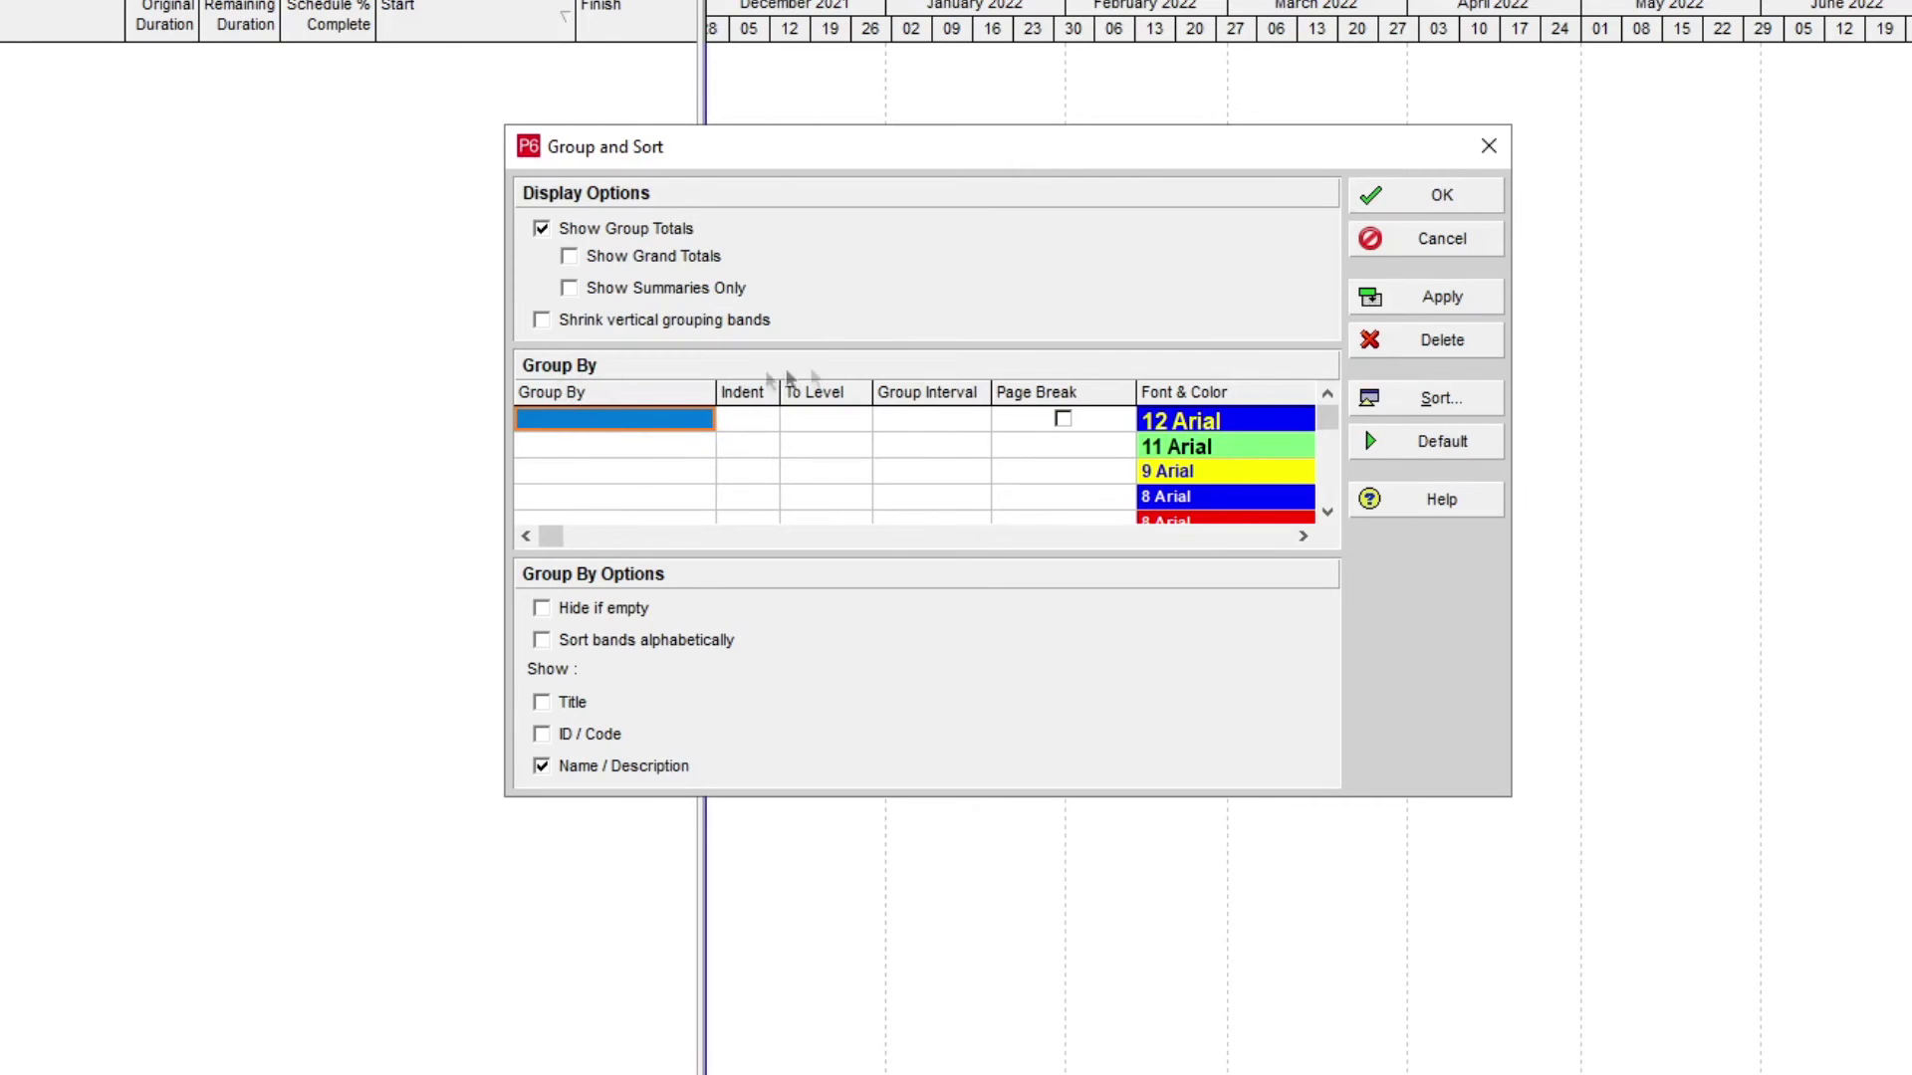
pyautogui.click(647, 423)
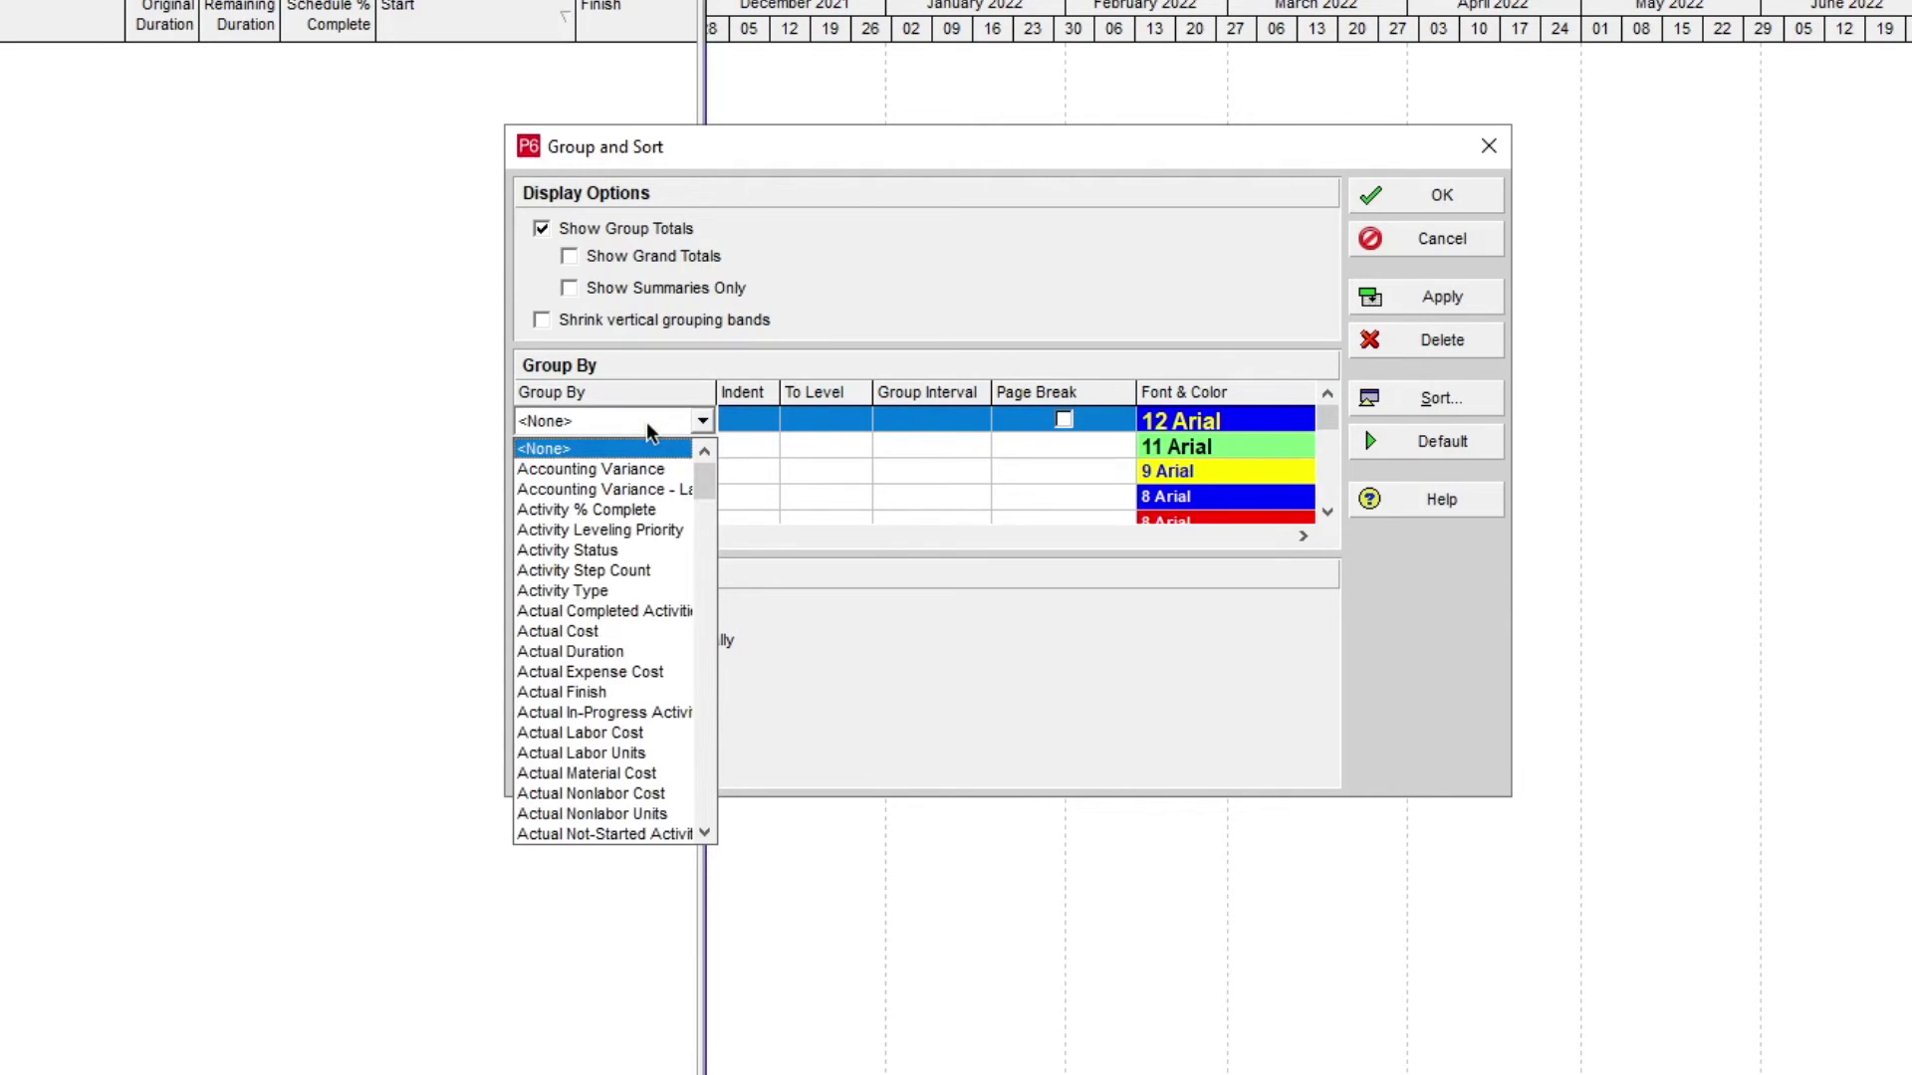
pyautogui.press('w')
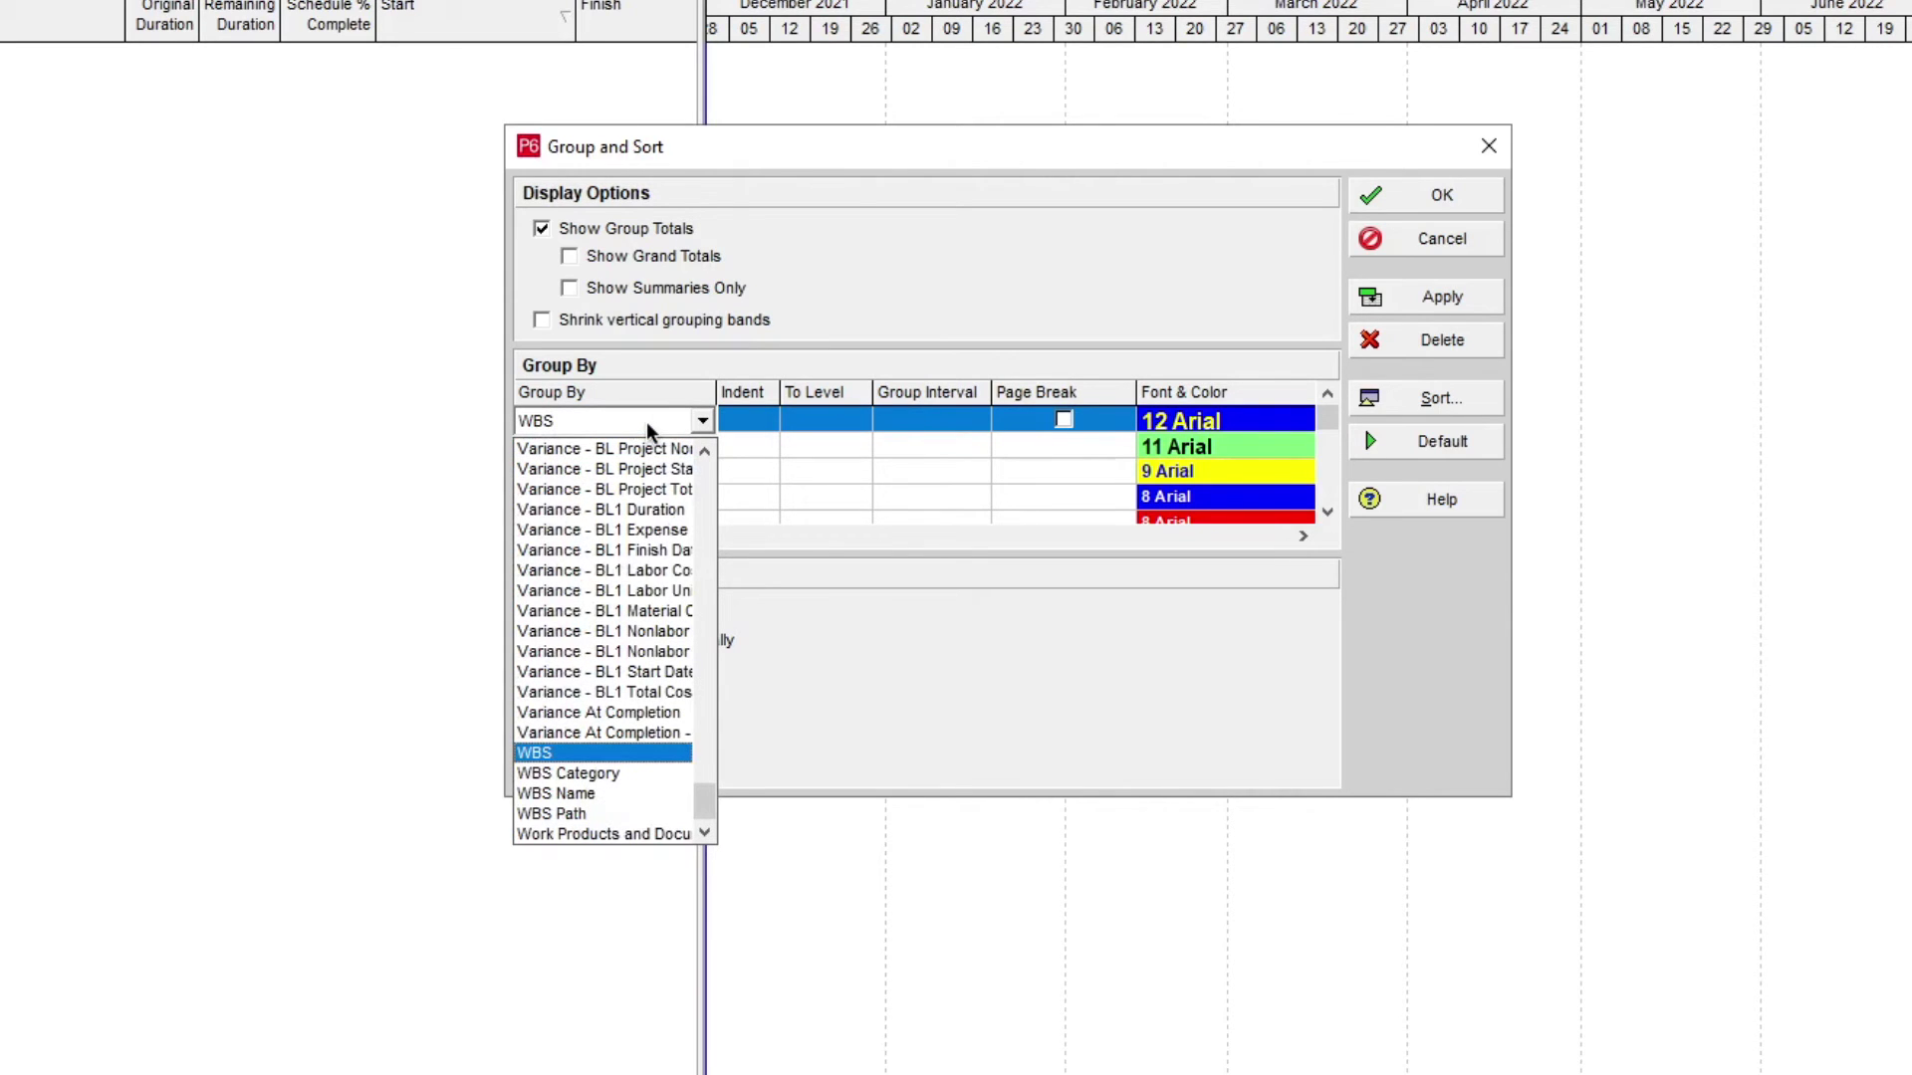
pyautogui.click(544, 761)
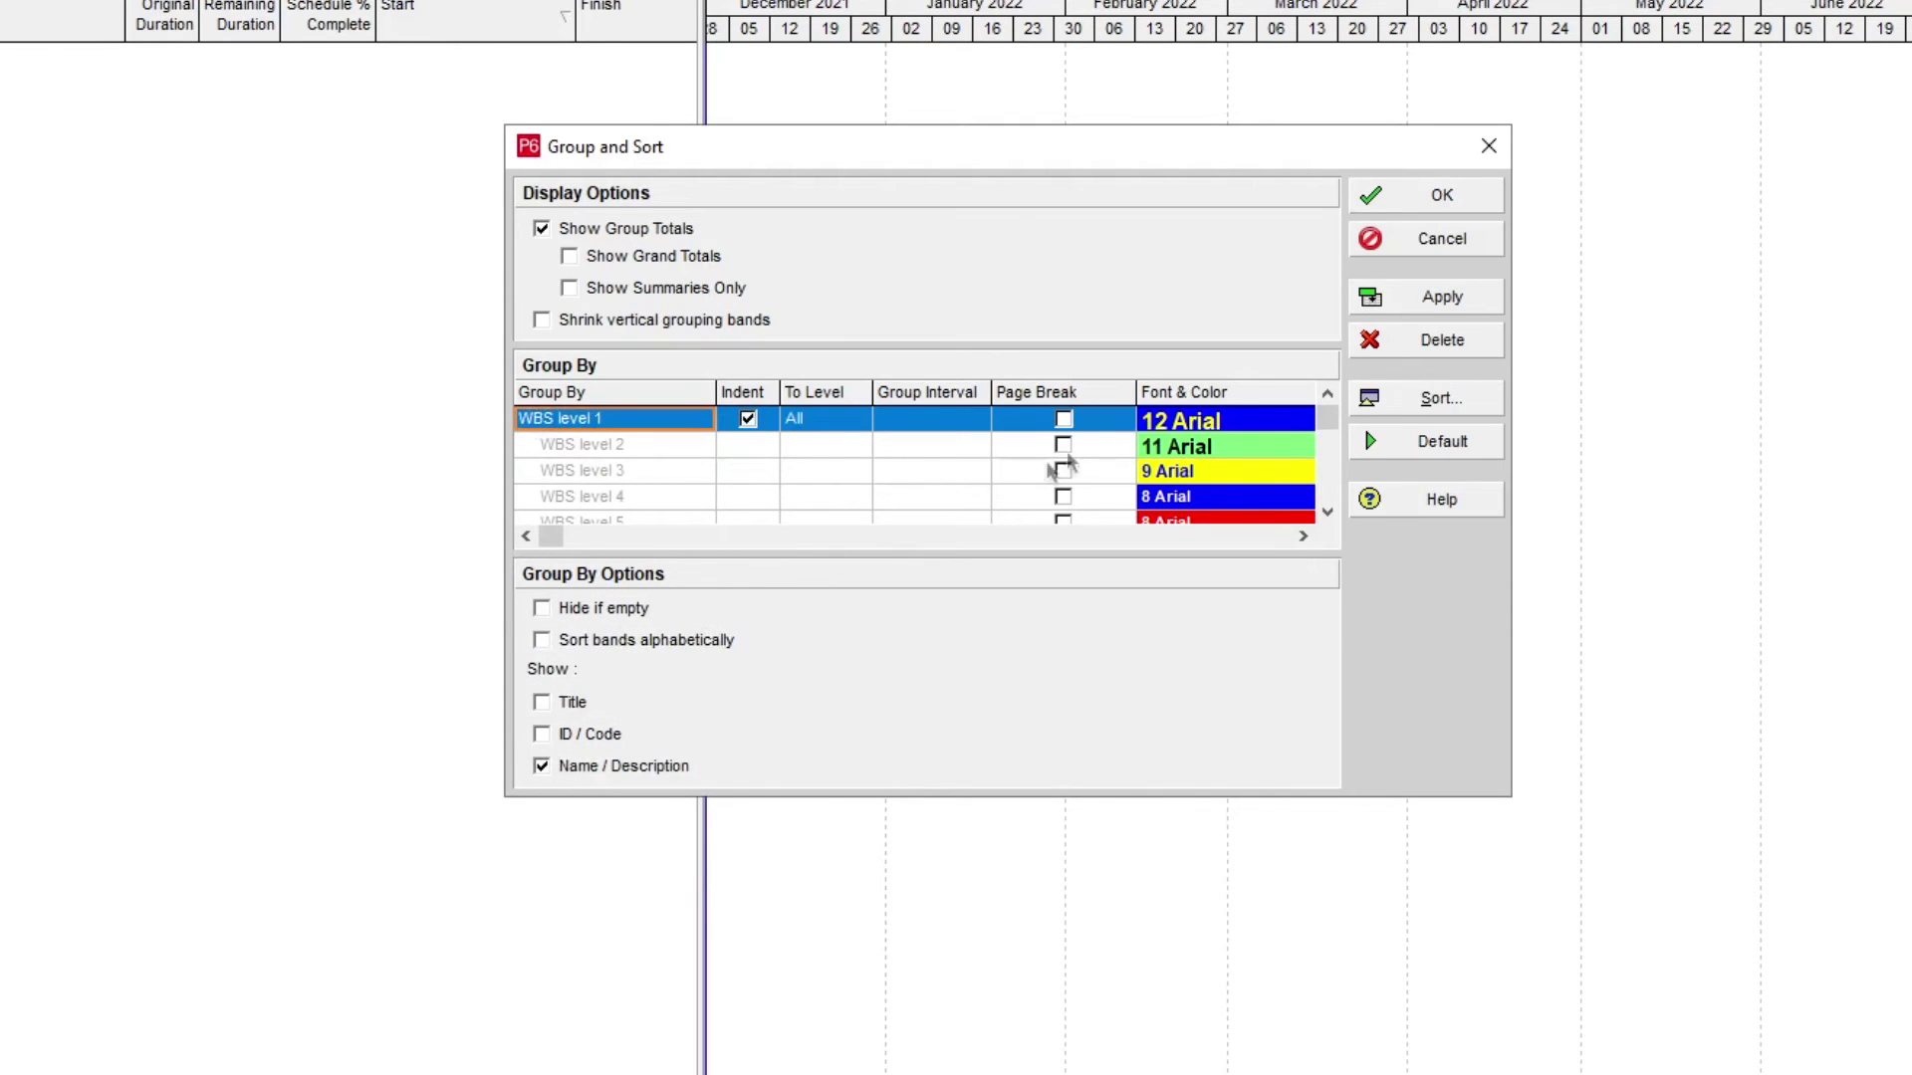
pyautogui.click(1434, 303)
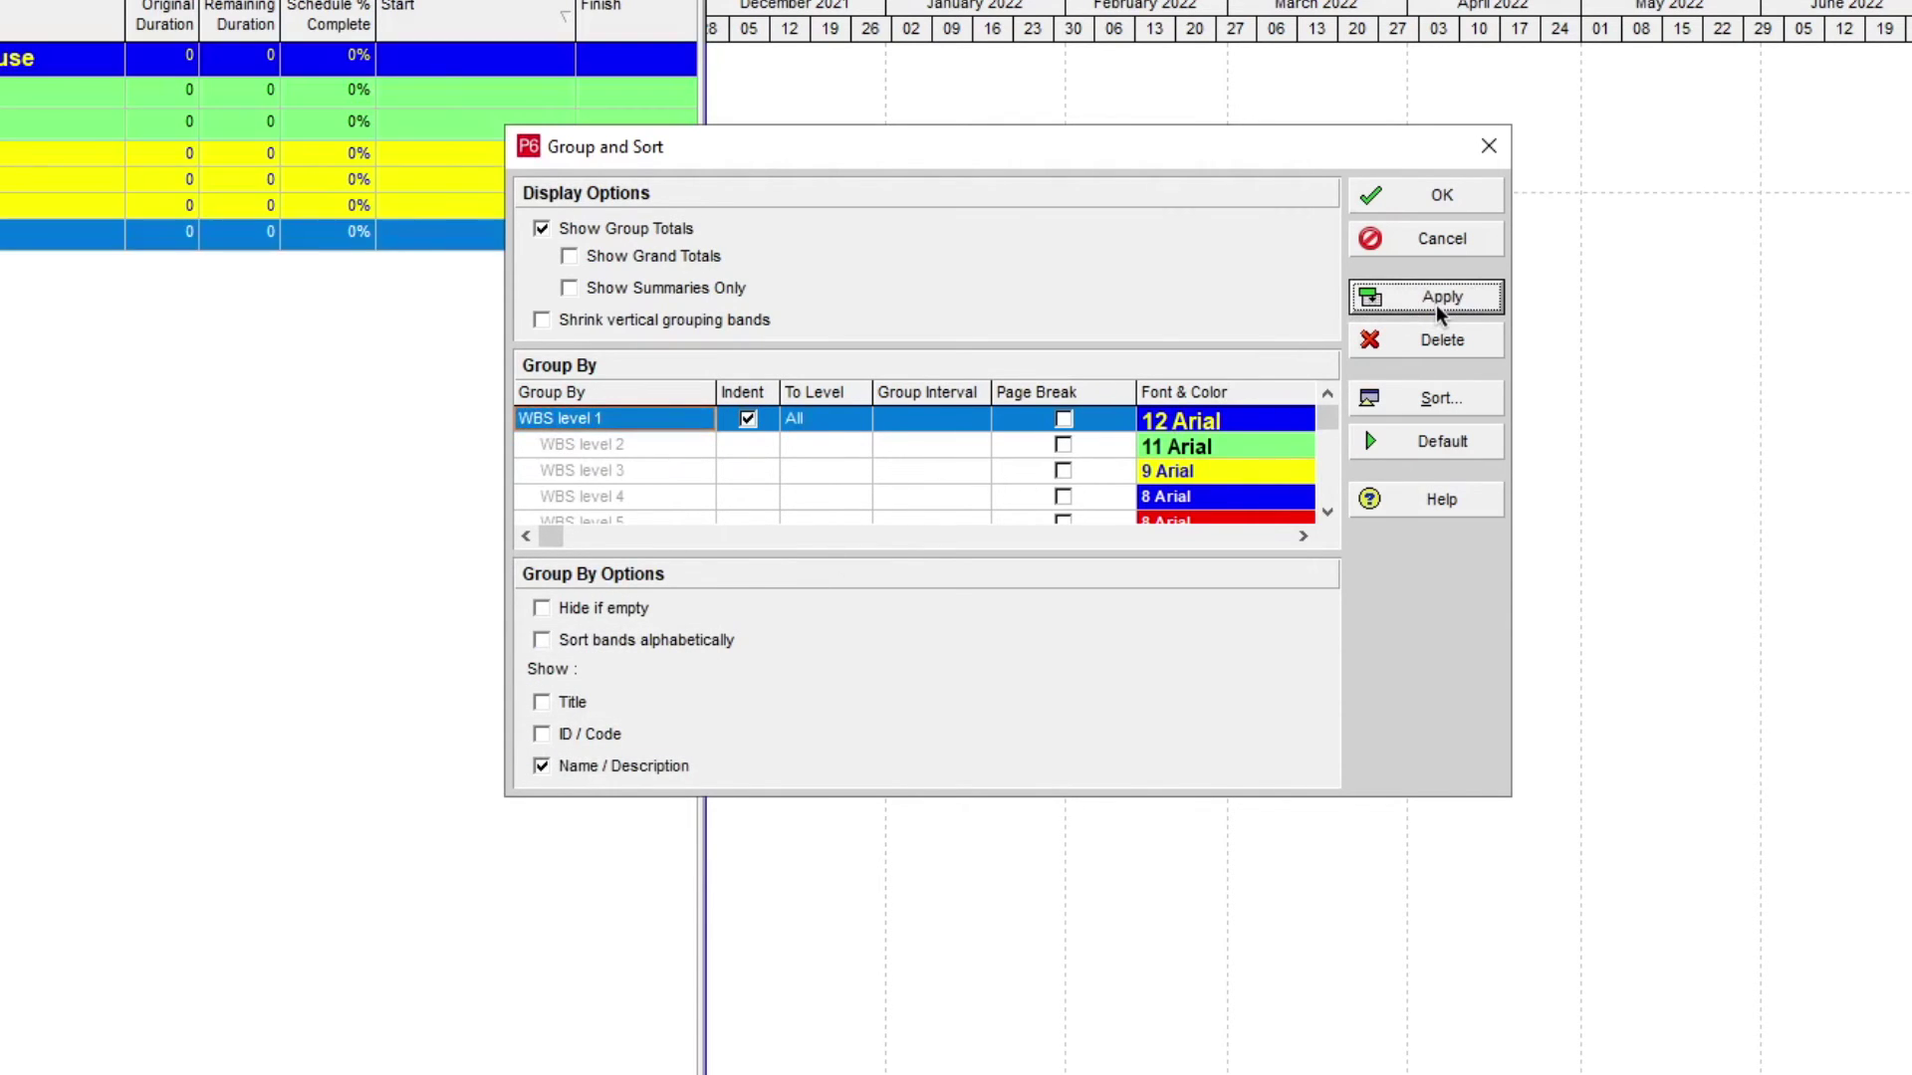
pyautogui.click(1440, 197)
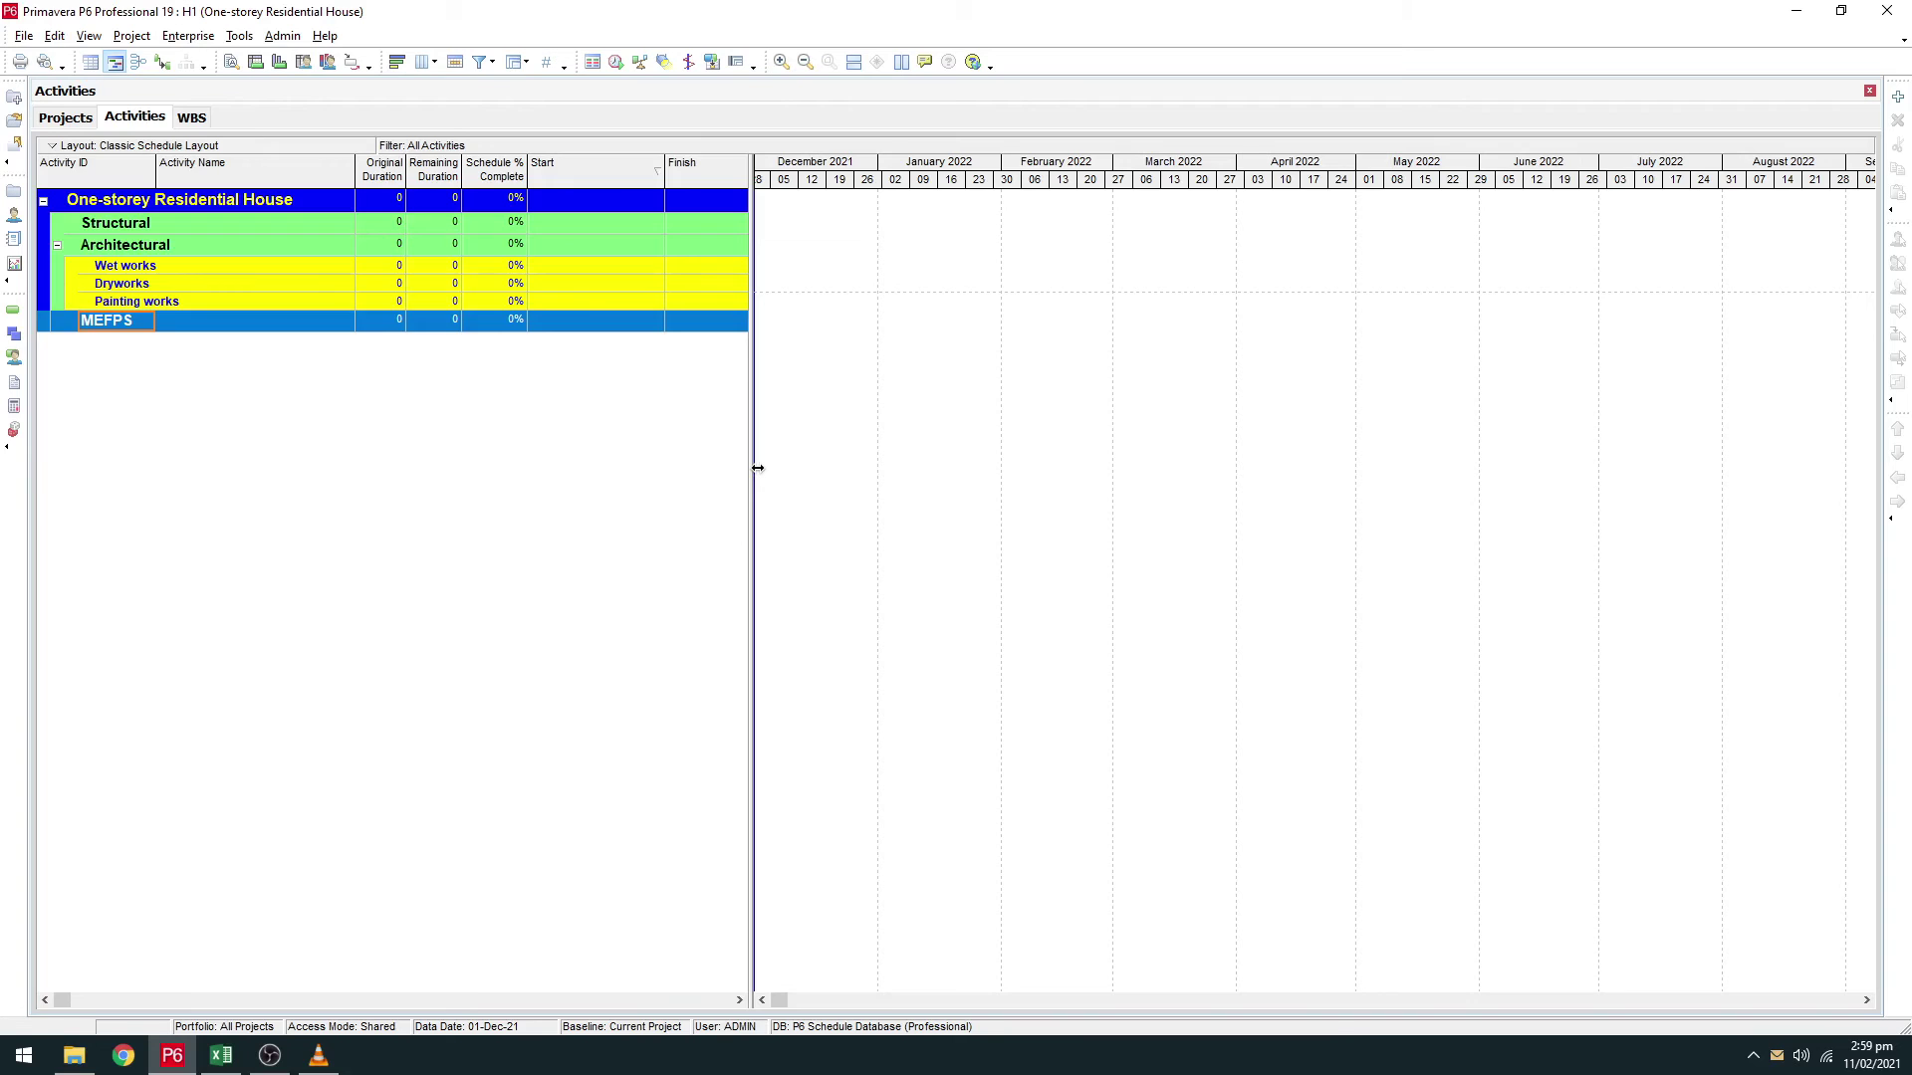
pyautogui.click(154, 227)
pyautogui.click(129, 249)
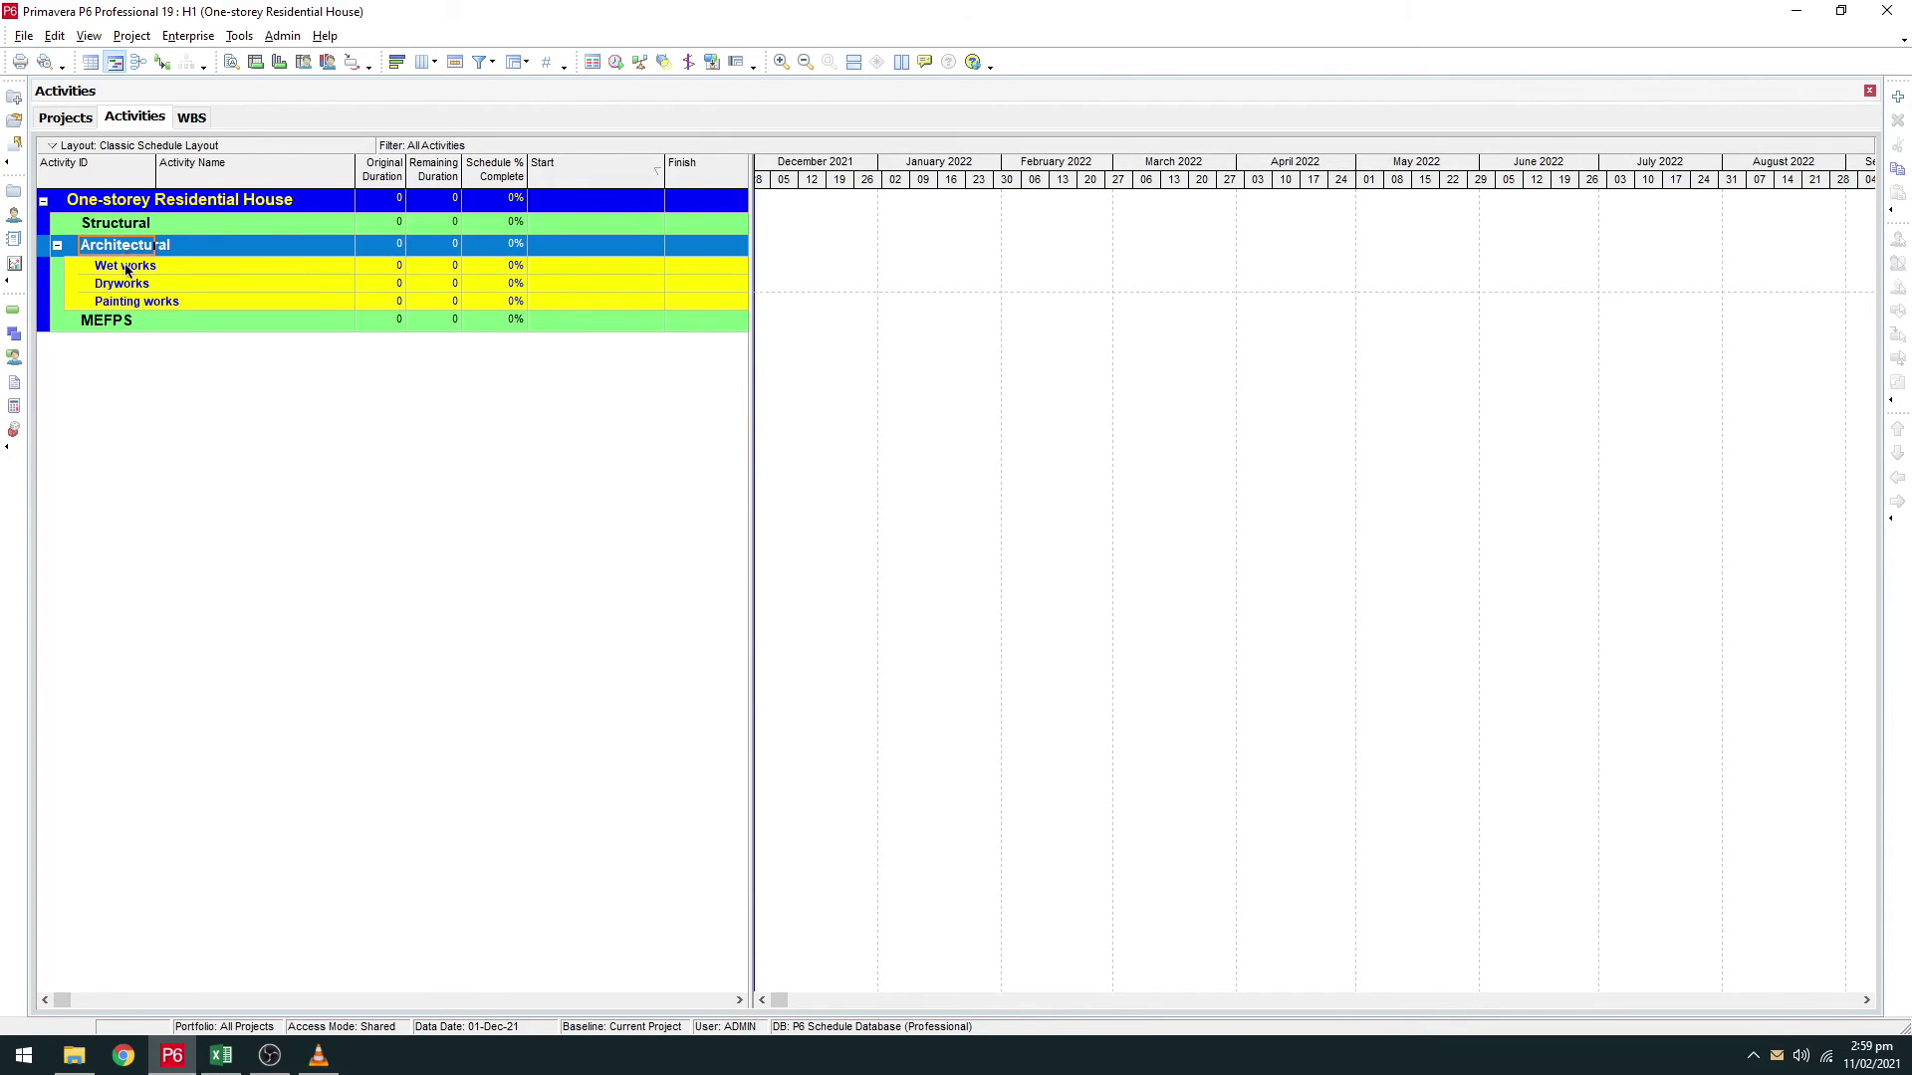
pyautogui.click(129, 267)
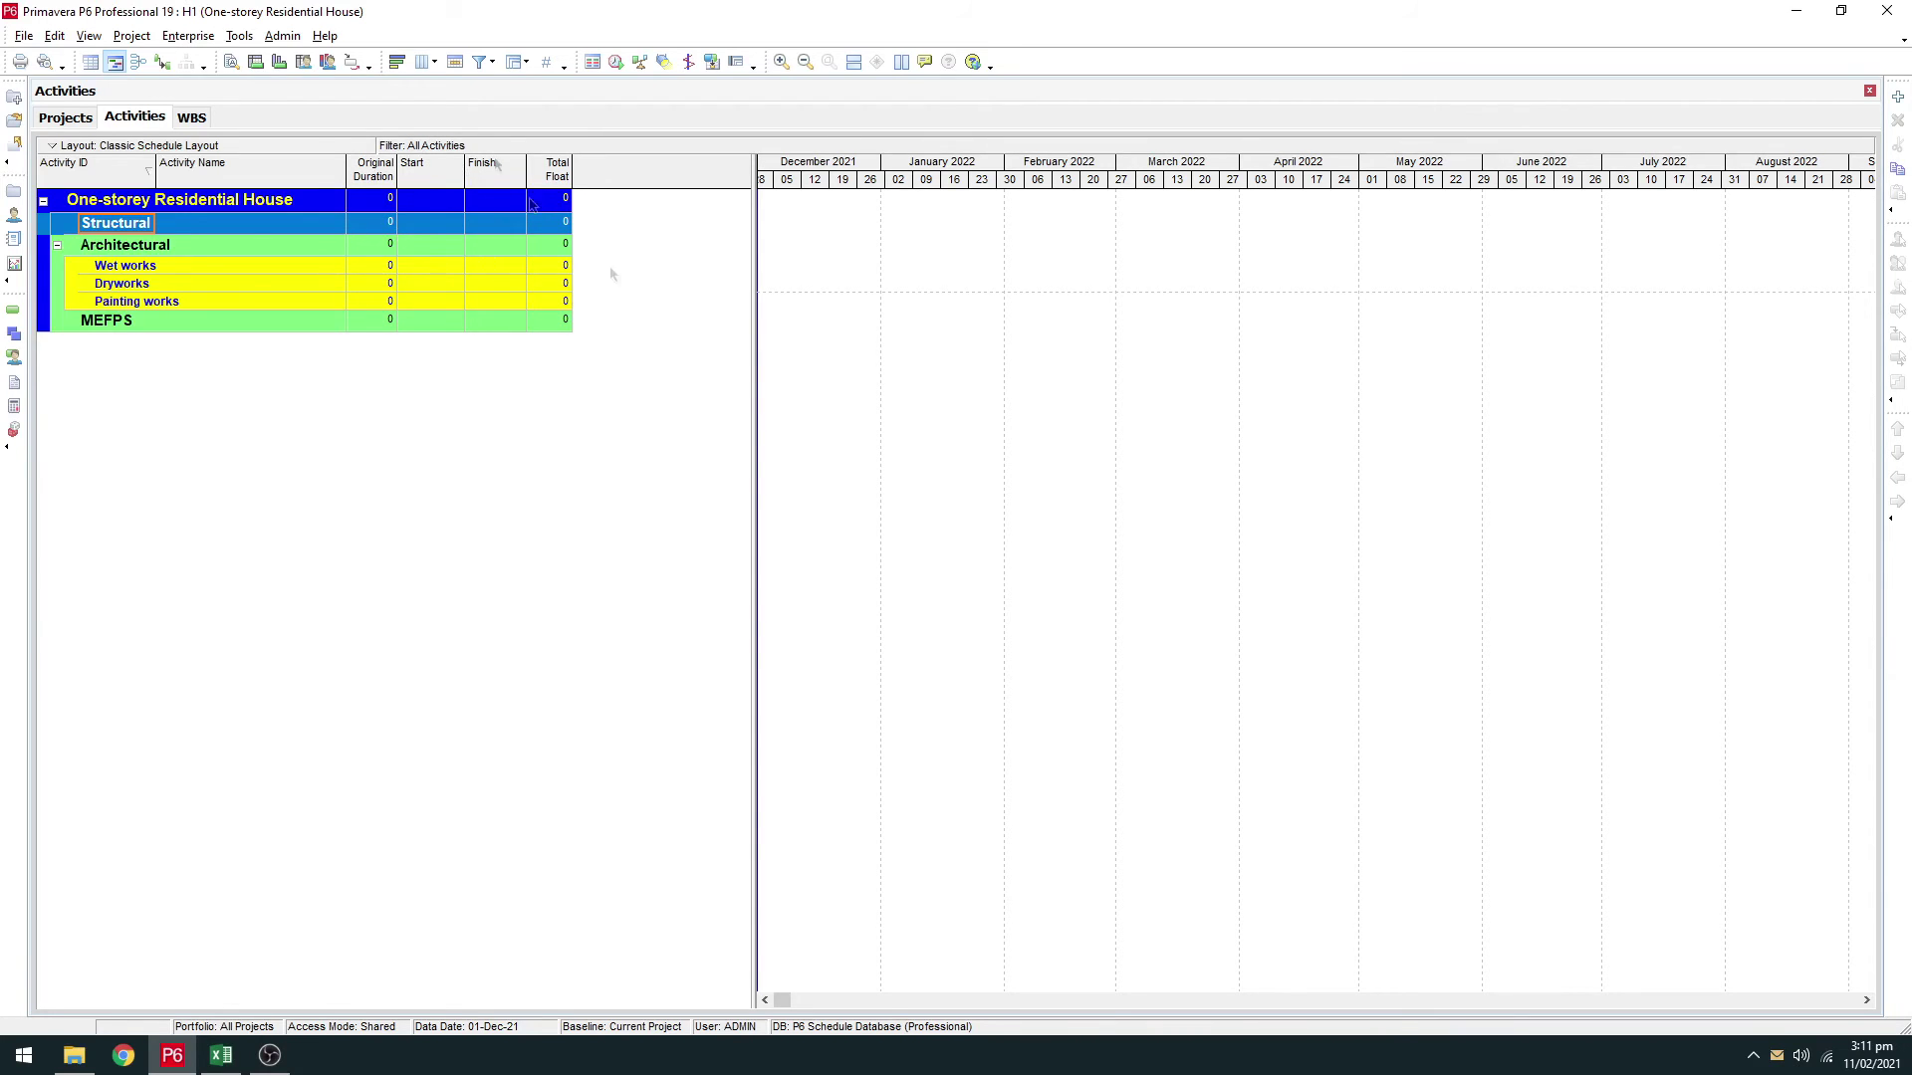
# Step: Review the activity table's selected columns, from Activity ID to Total Float, in the column settings and apply them
pyautogui.click(432, 64)
pyautogui.click(1216, 390)
pyautogui.rightClick(637, 248)
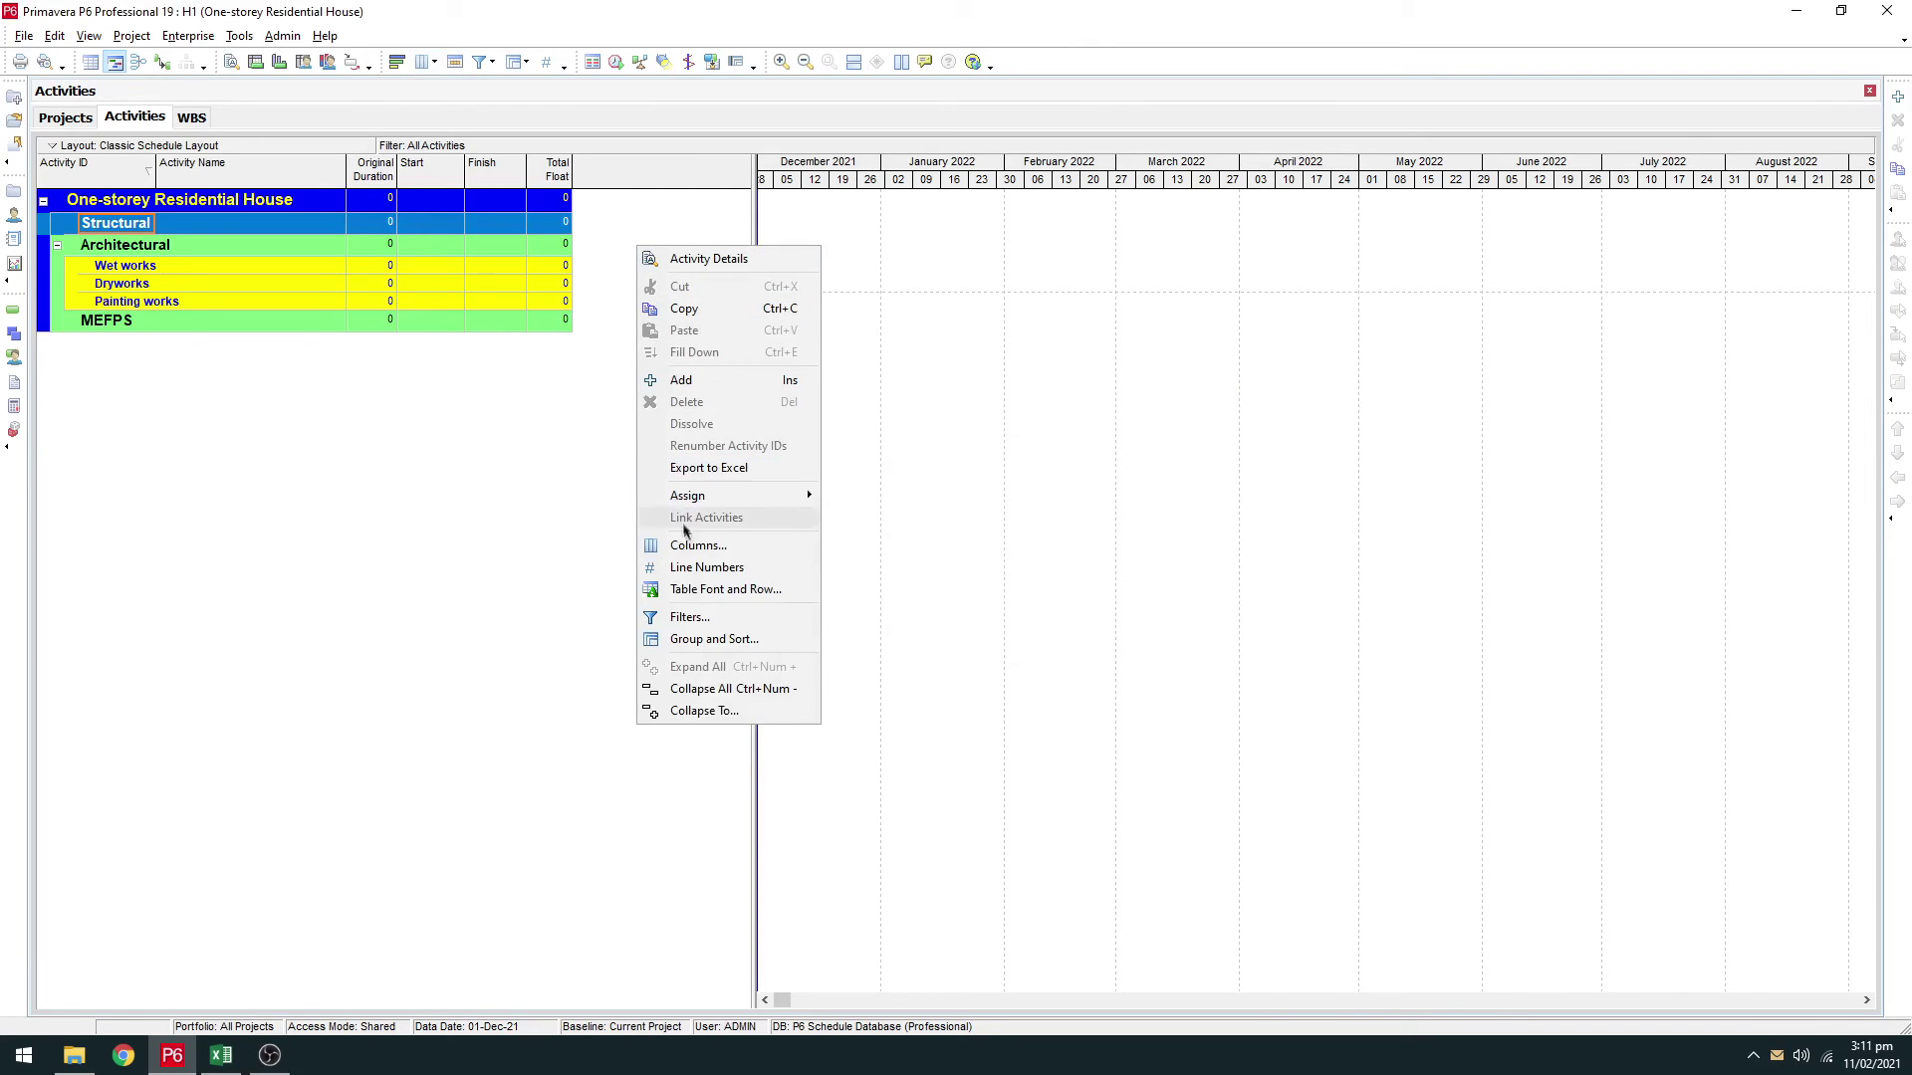
pyautogui.click(725, 547)
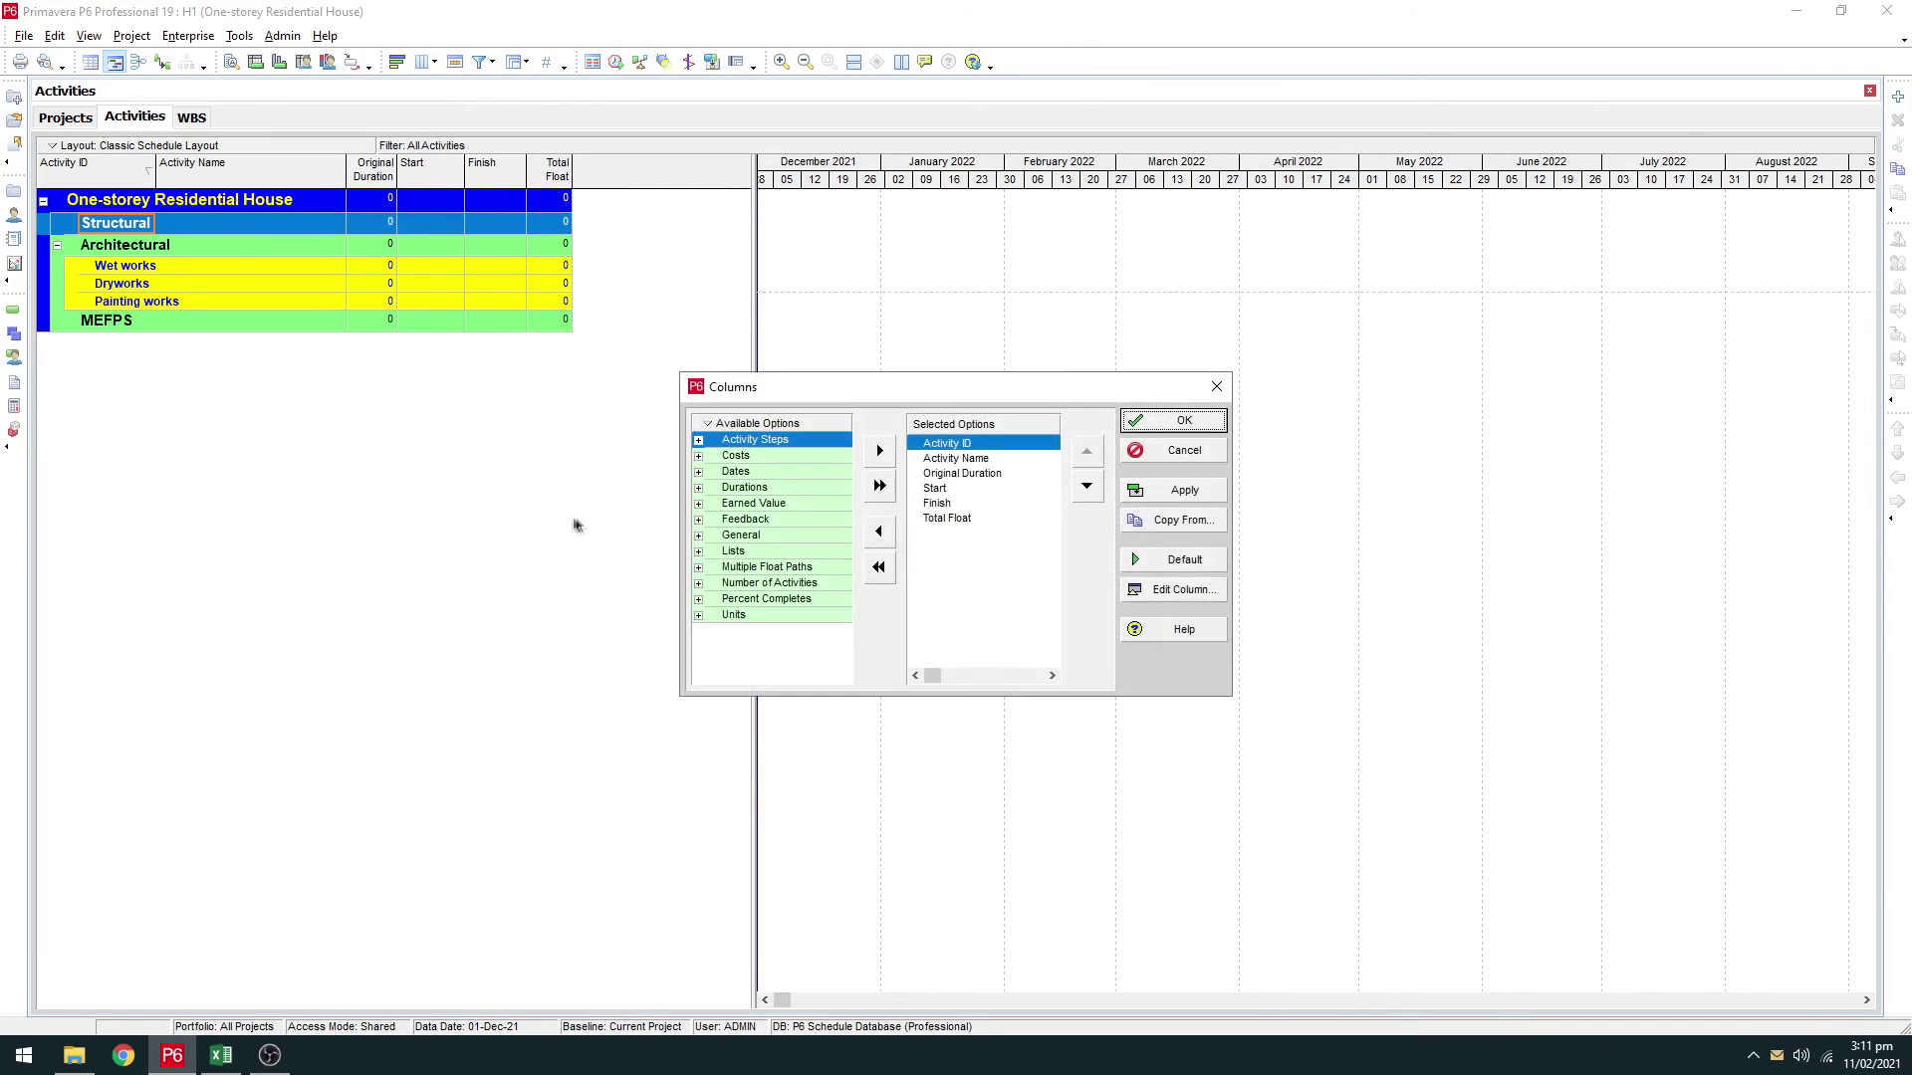
pyautogui.moveTo(984, 392); pyautogui.dragTo(842, 309)
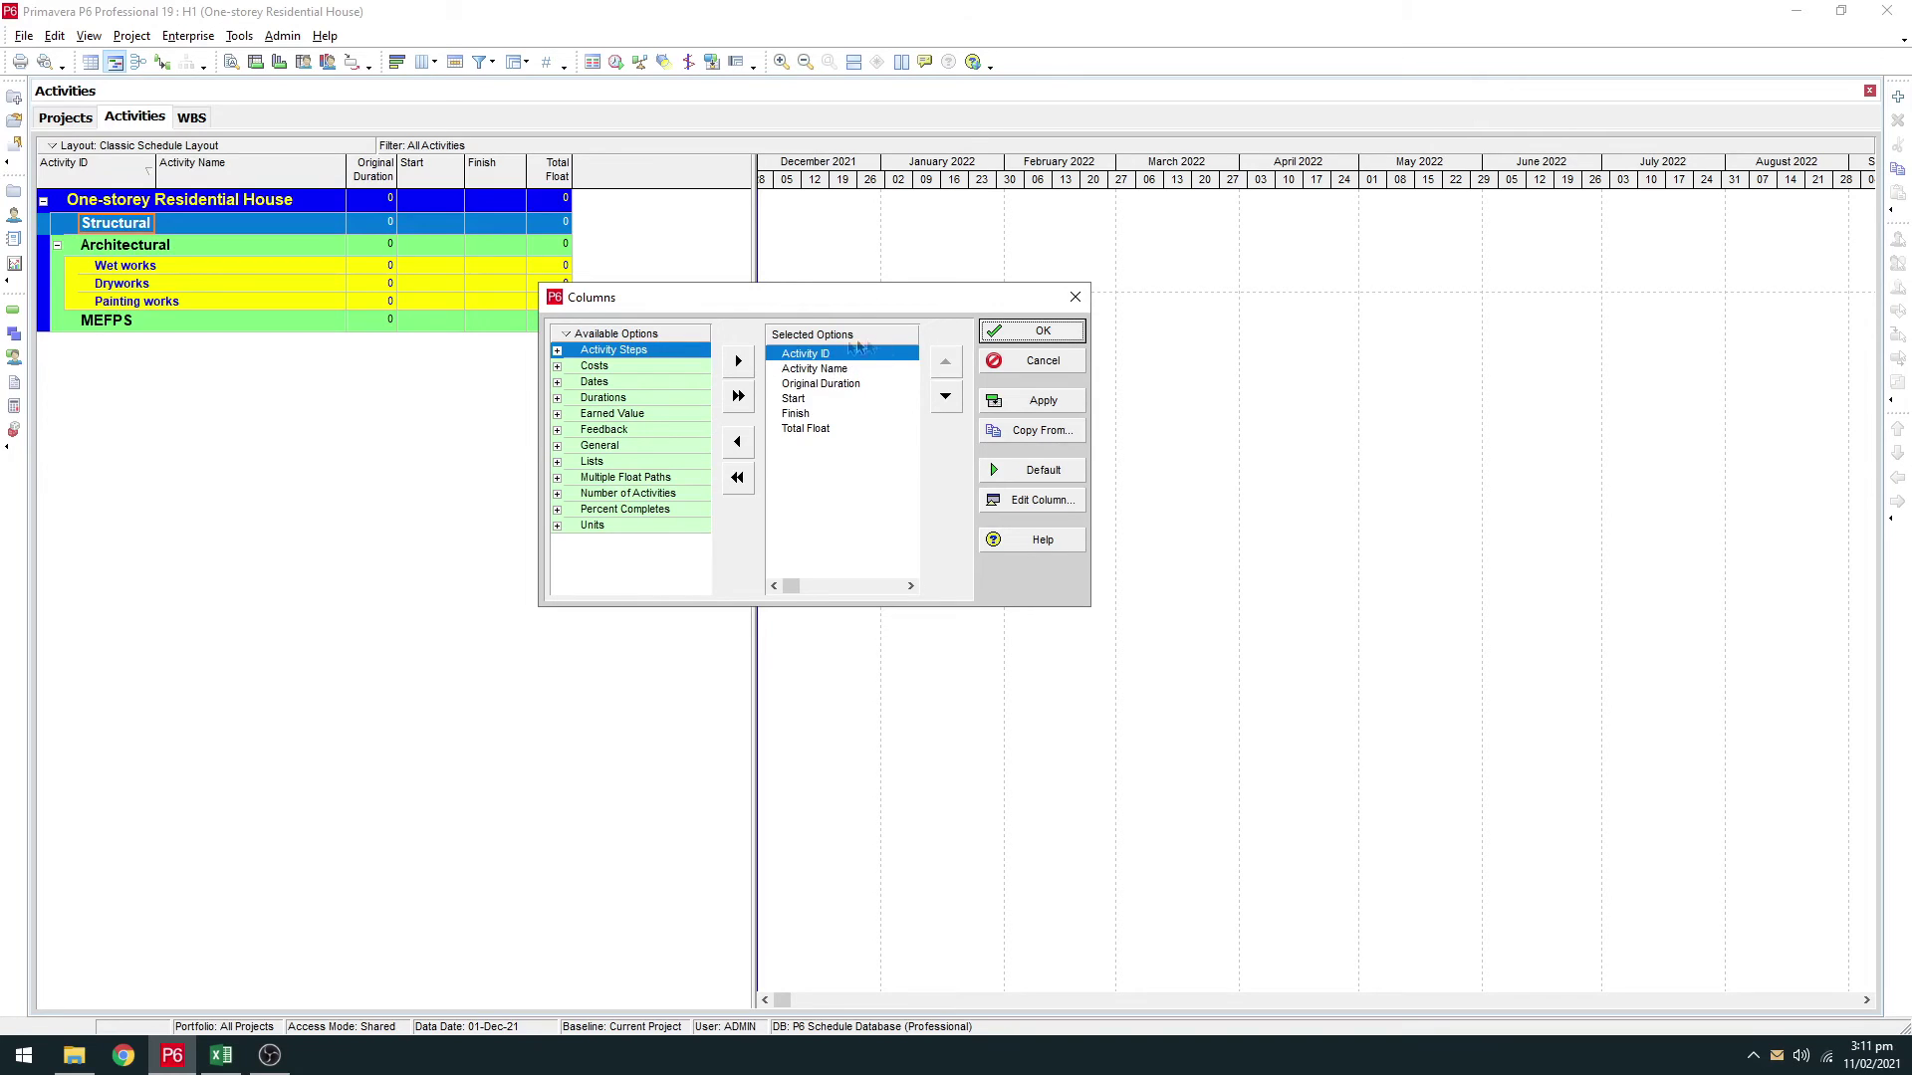
pyautogui.click(789, 371)
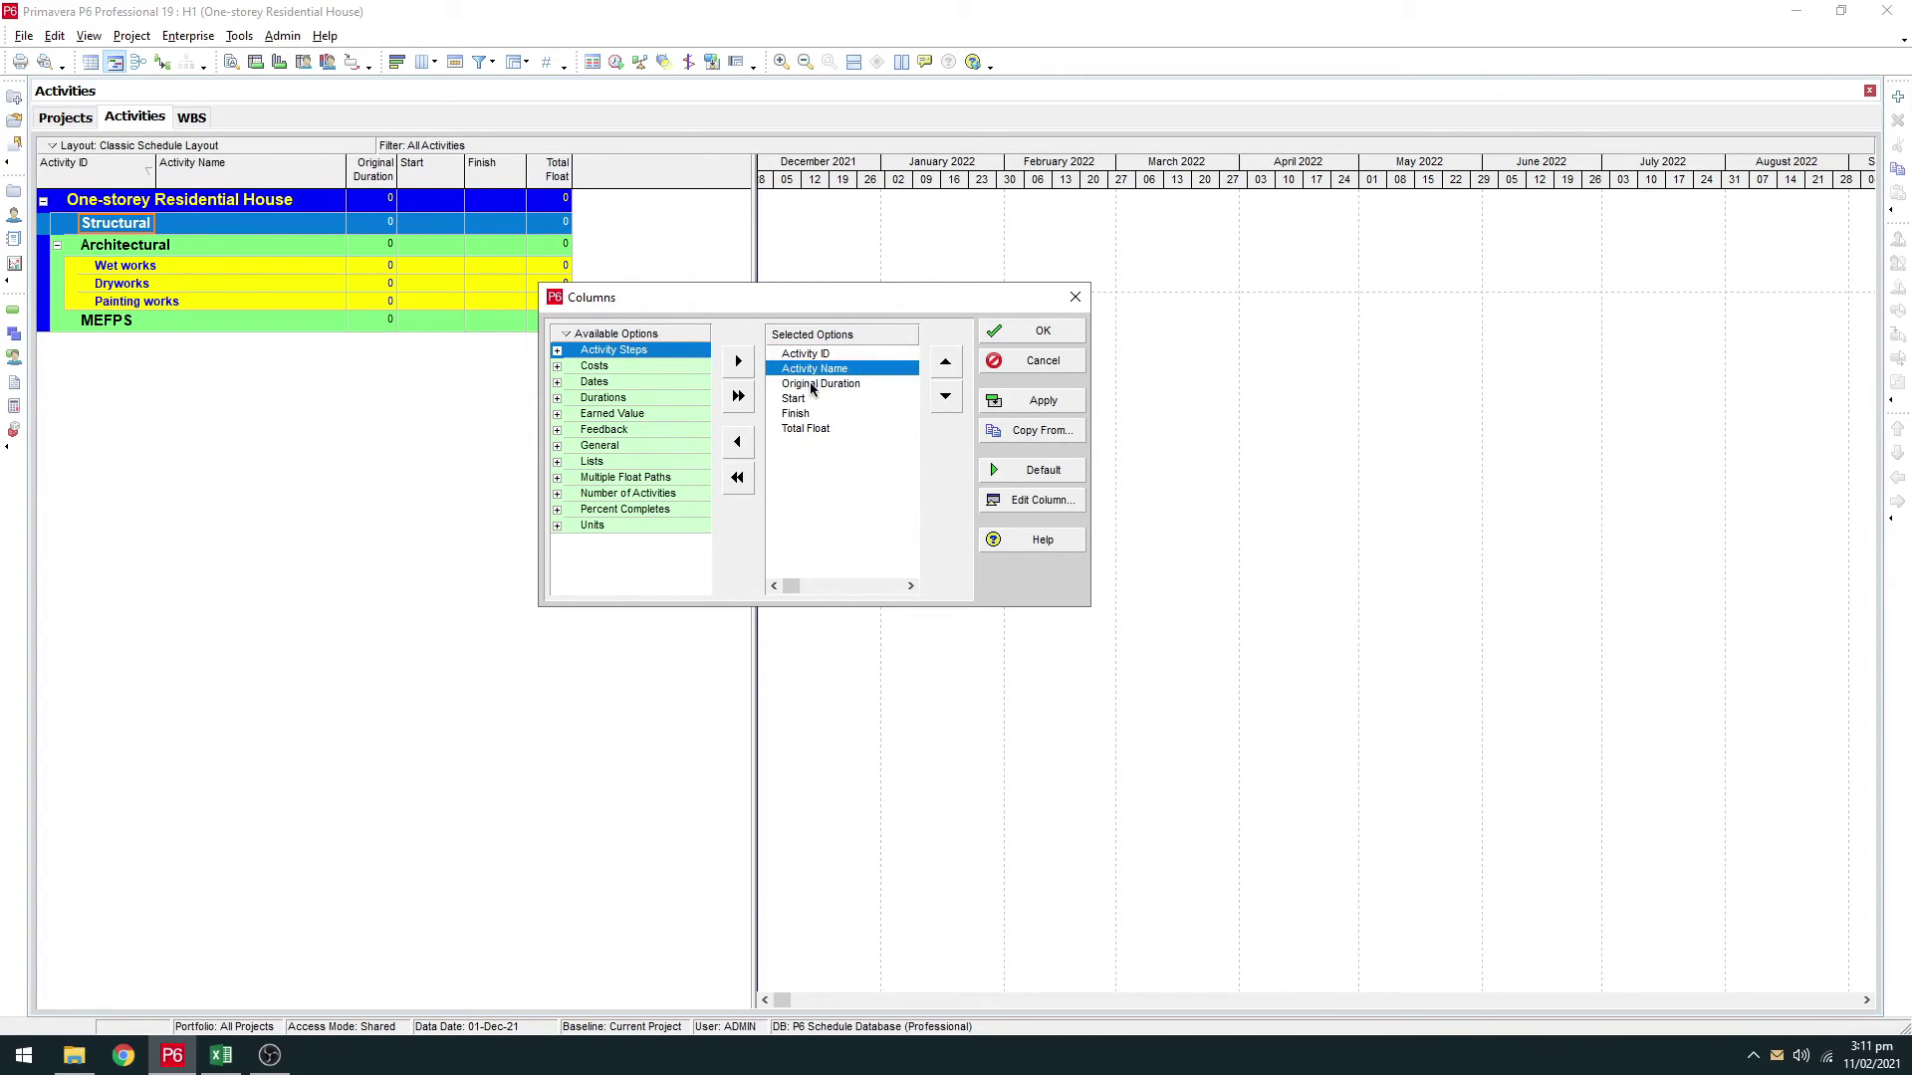
pyautogui.click(805, 386)
pyautogui.click(807, 399)
pyautogui.click(808, 415)
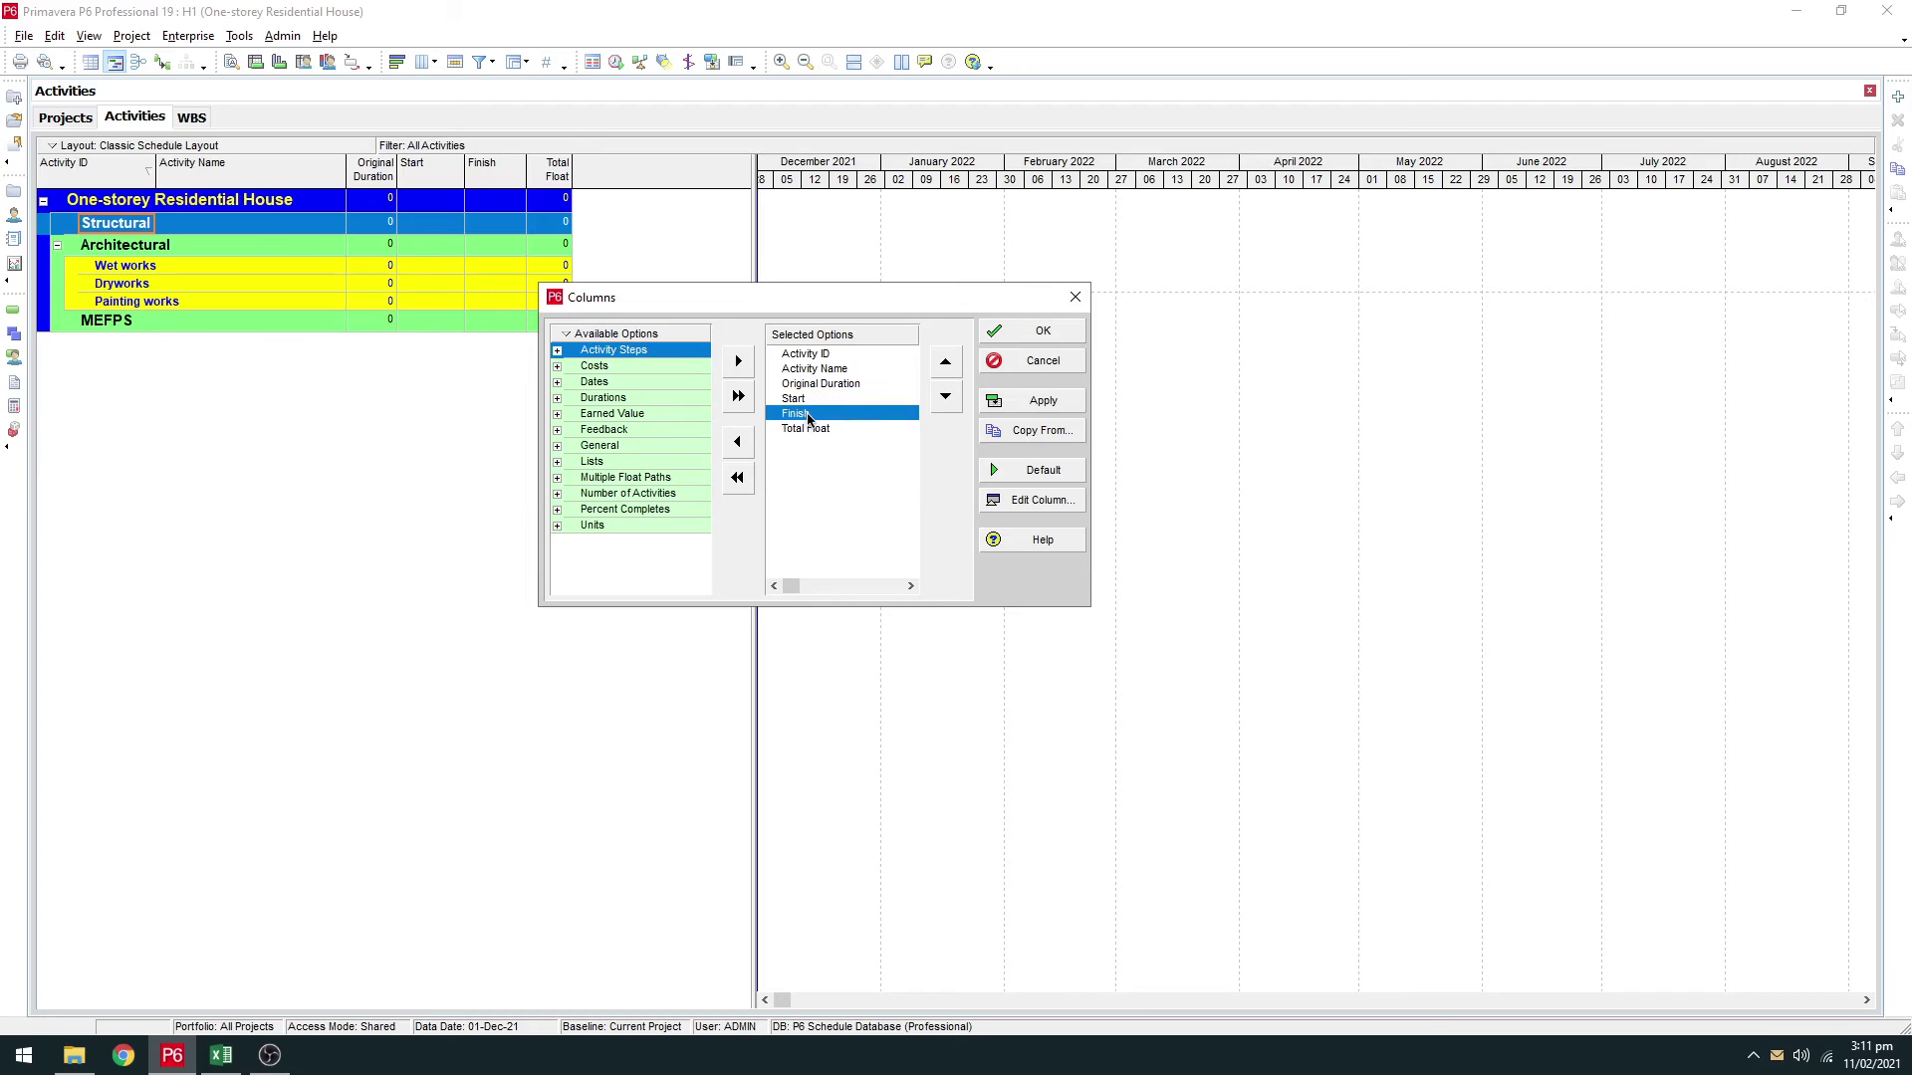
pyautogui.click(820, 430)
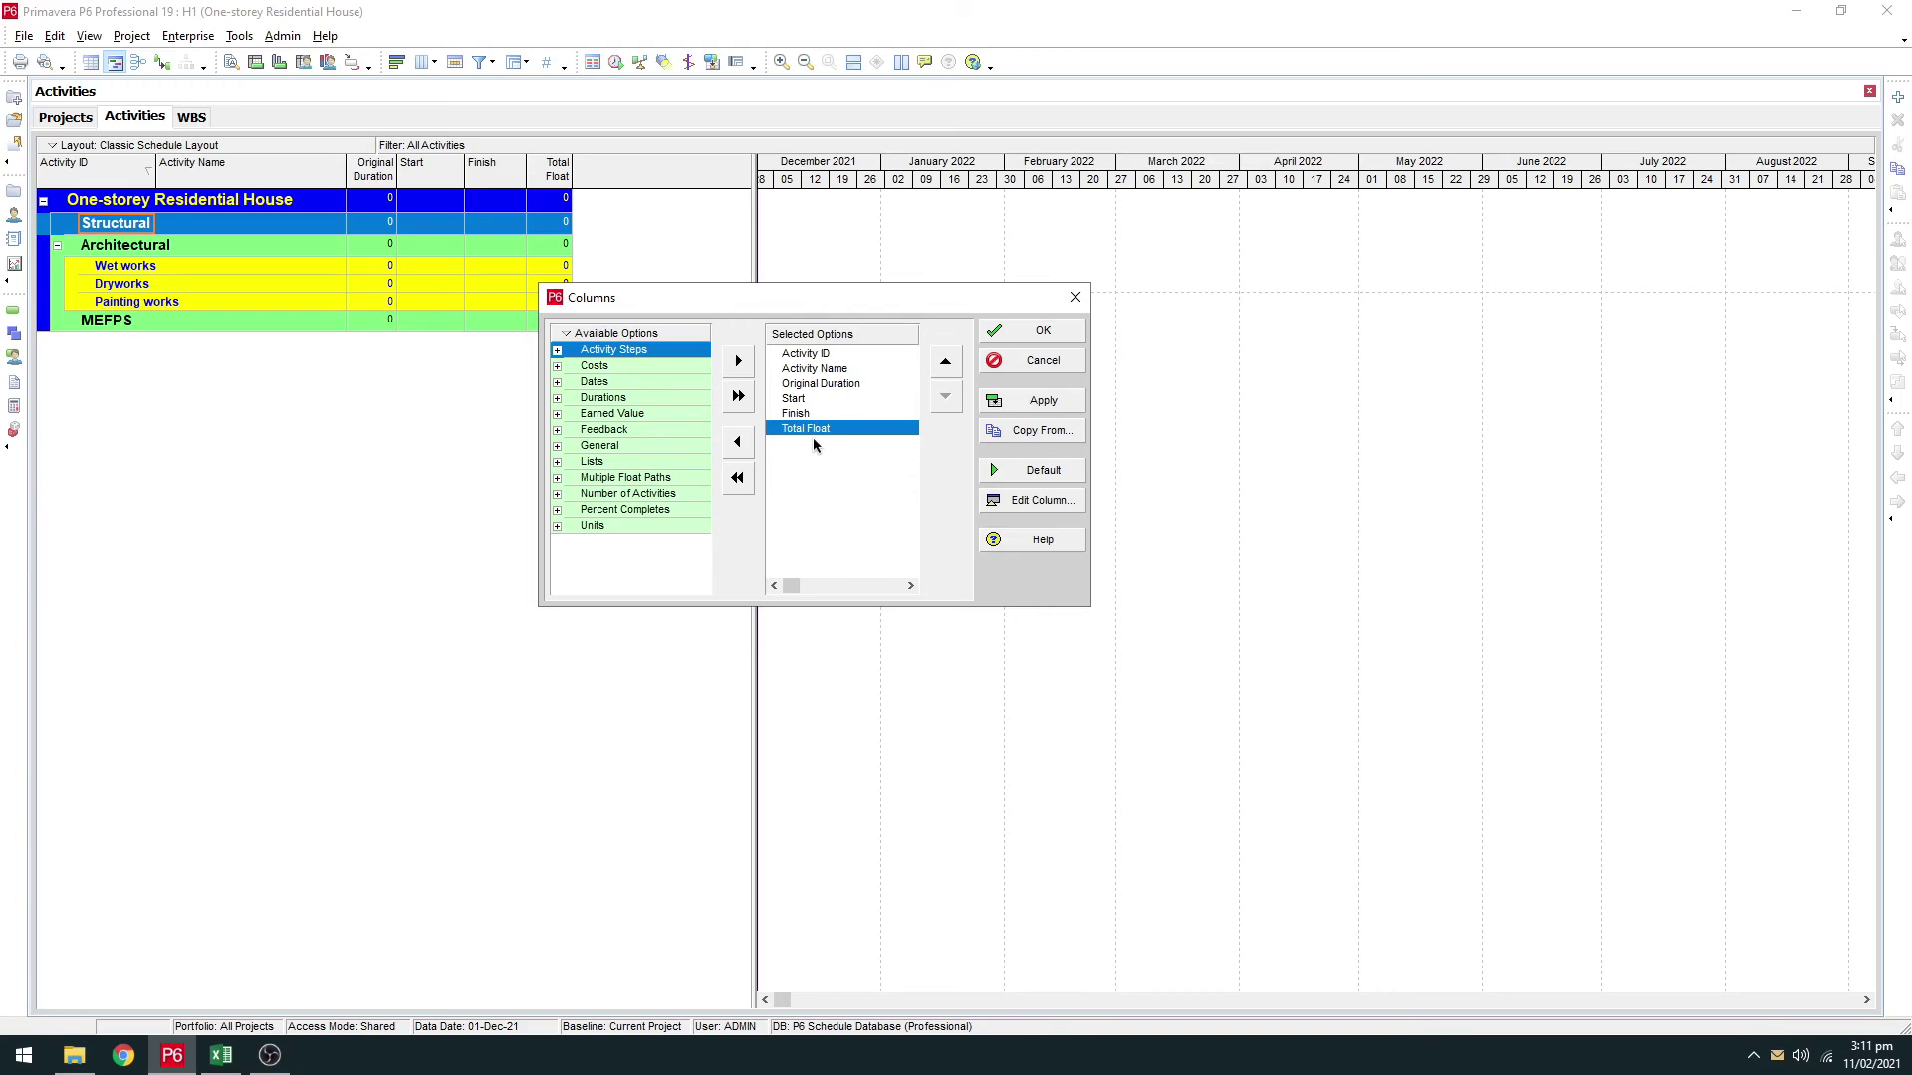
pyautogui.click(1038, 403)
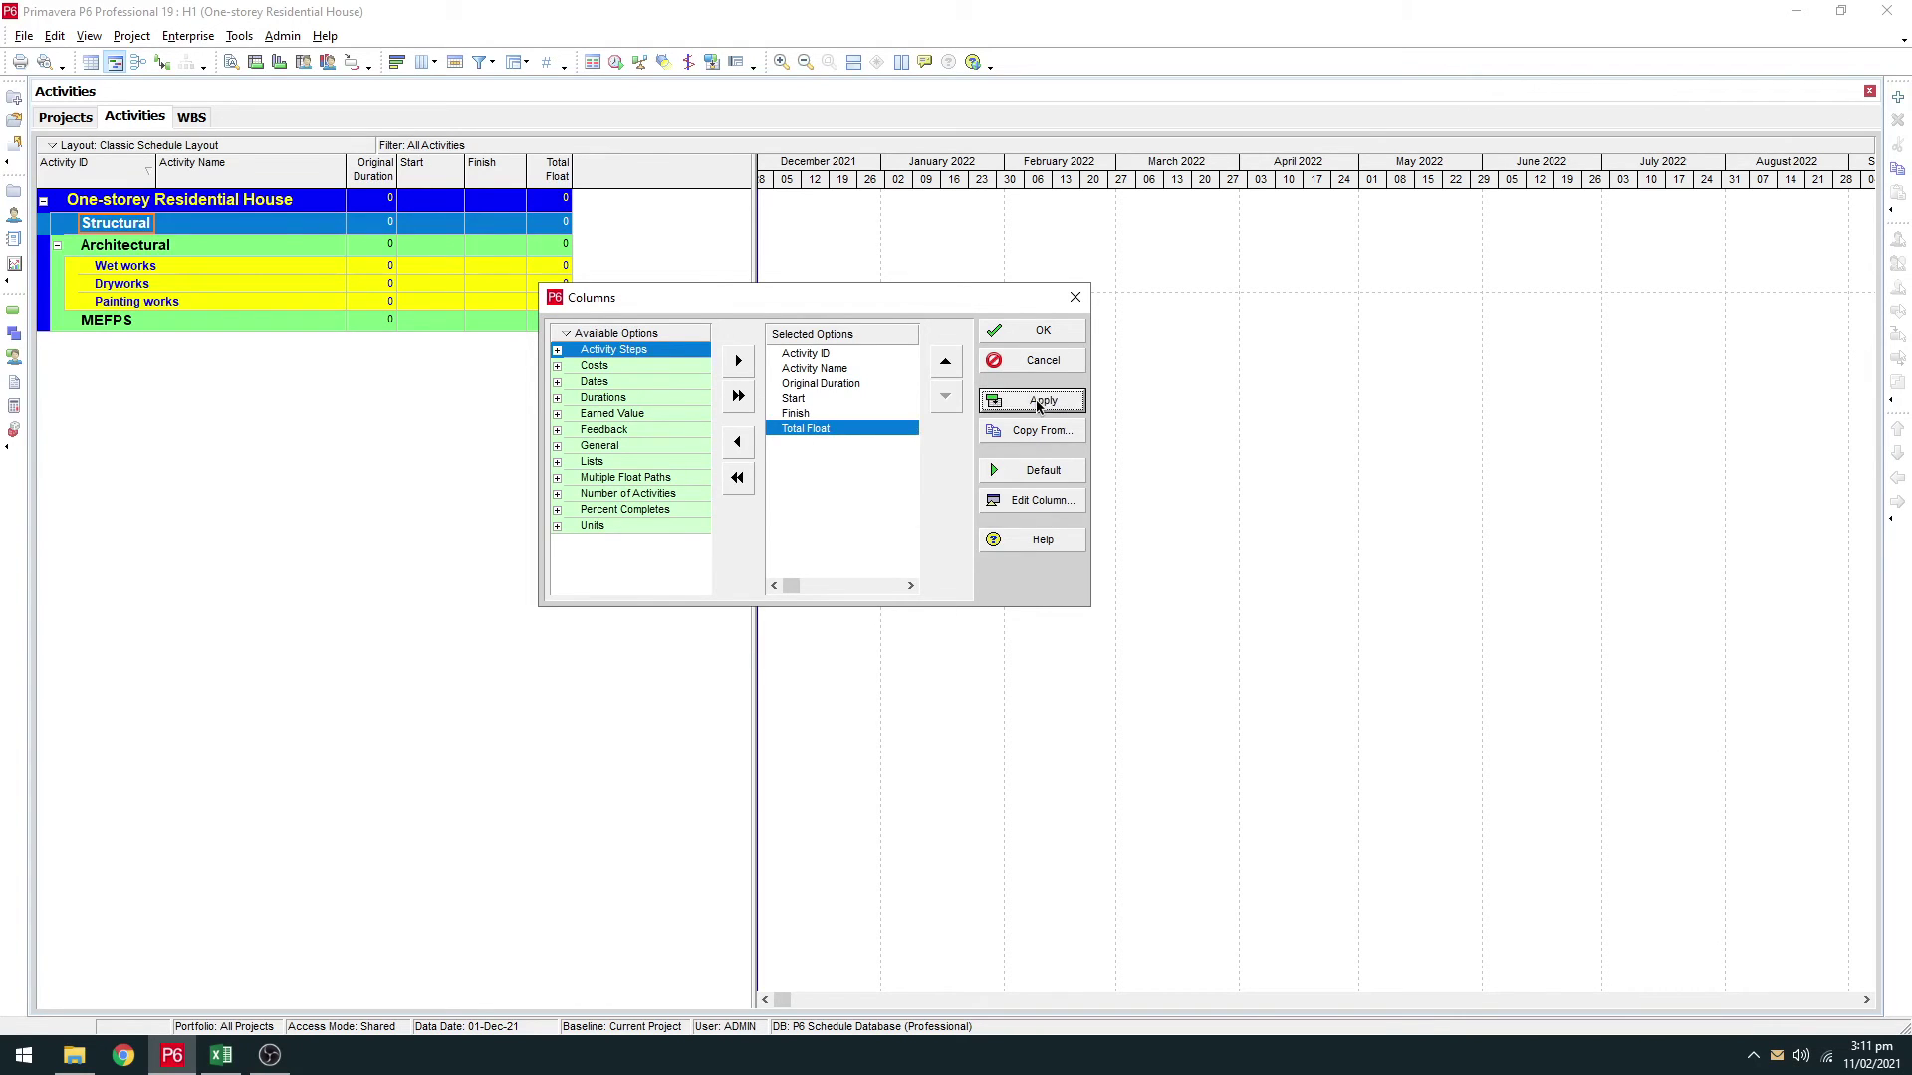
pyautogui.click(1040, 332)
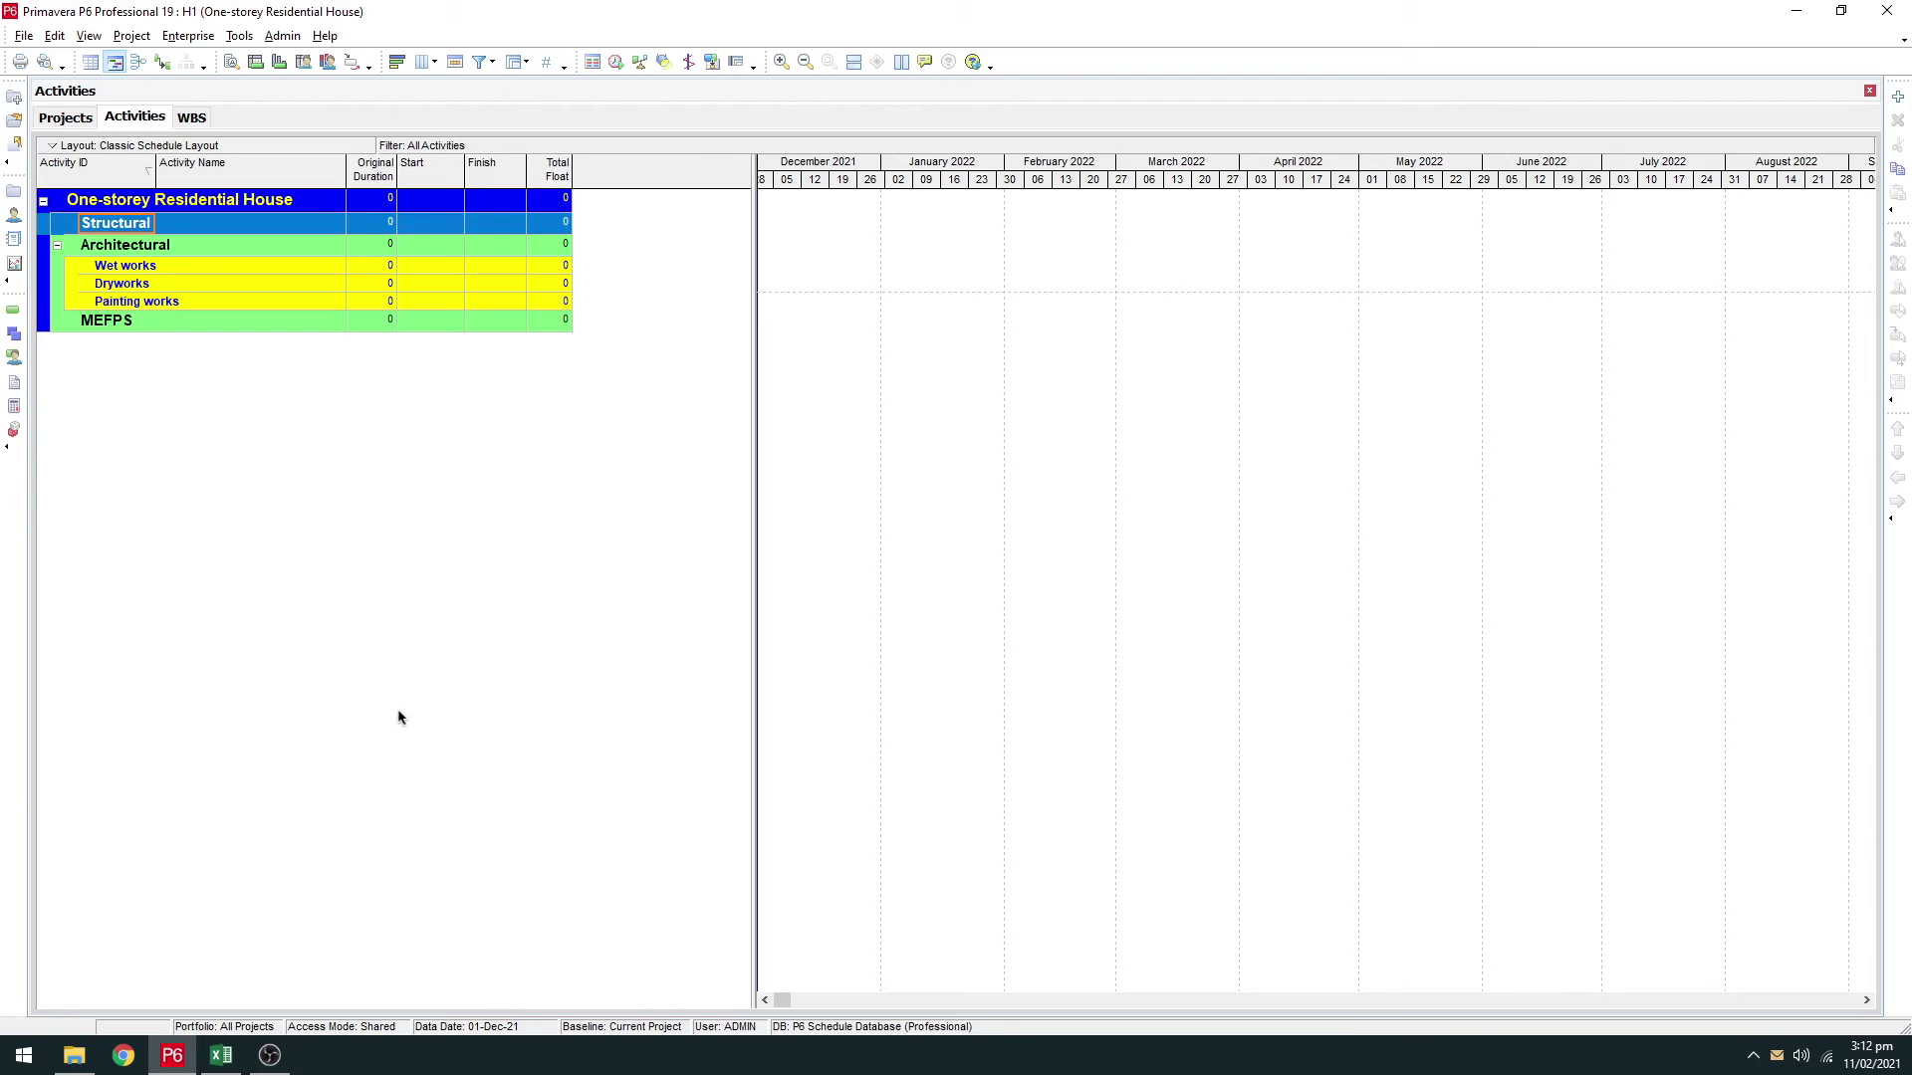
# Step: Switch to the activities sample.xlsx workbook in Excel and arrange it side by side with the Primavera P6 window
pyautogui.click(221, 1056)
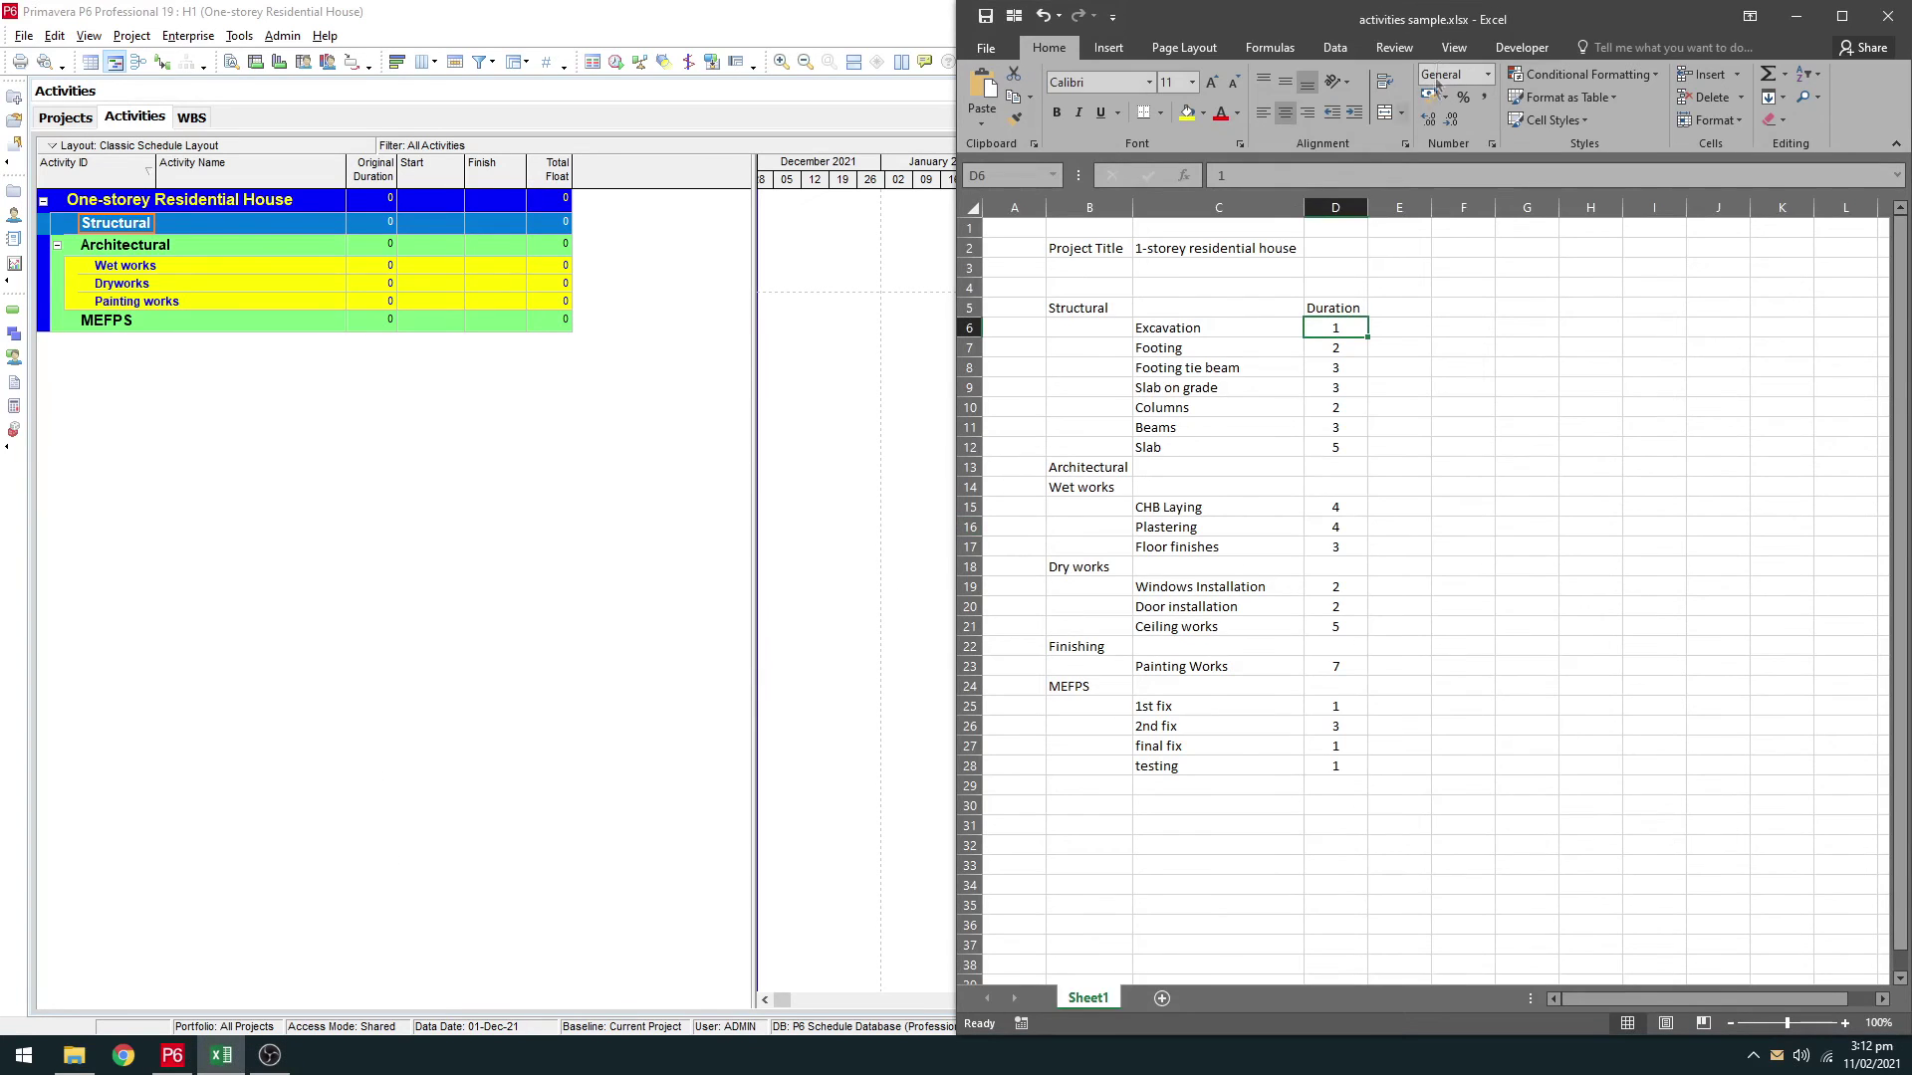
pyautogui.moveTo(1454, 40); pyautogui.dragTo(1260, 85)
pyautogui.click(1153, 468)
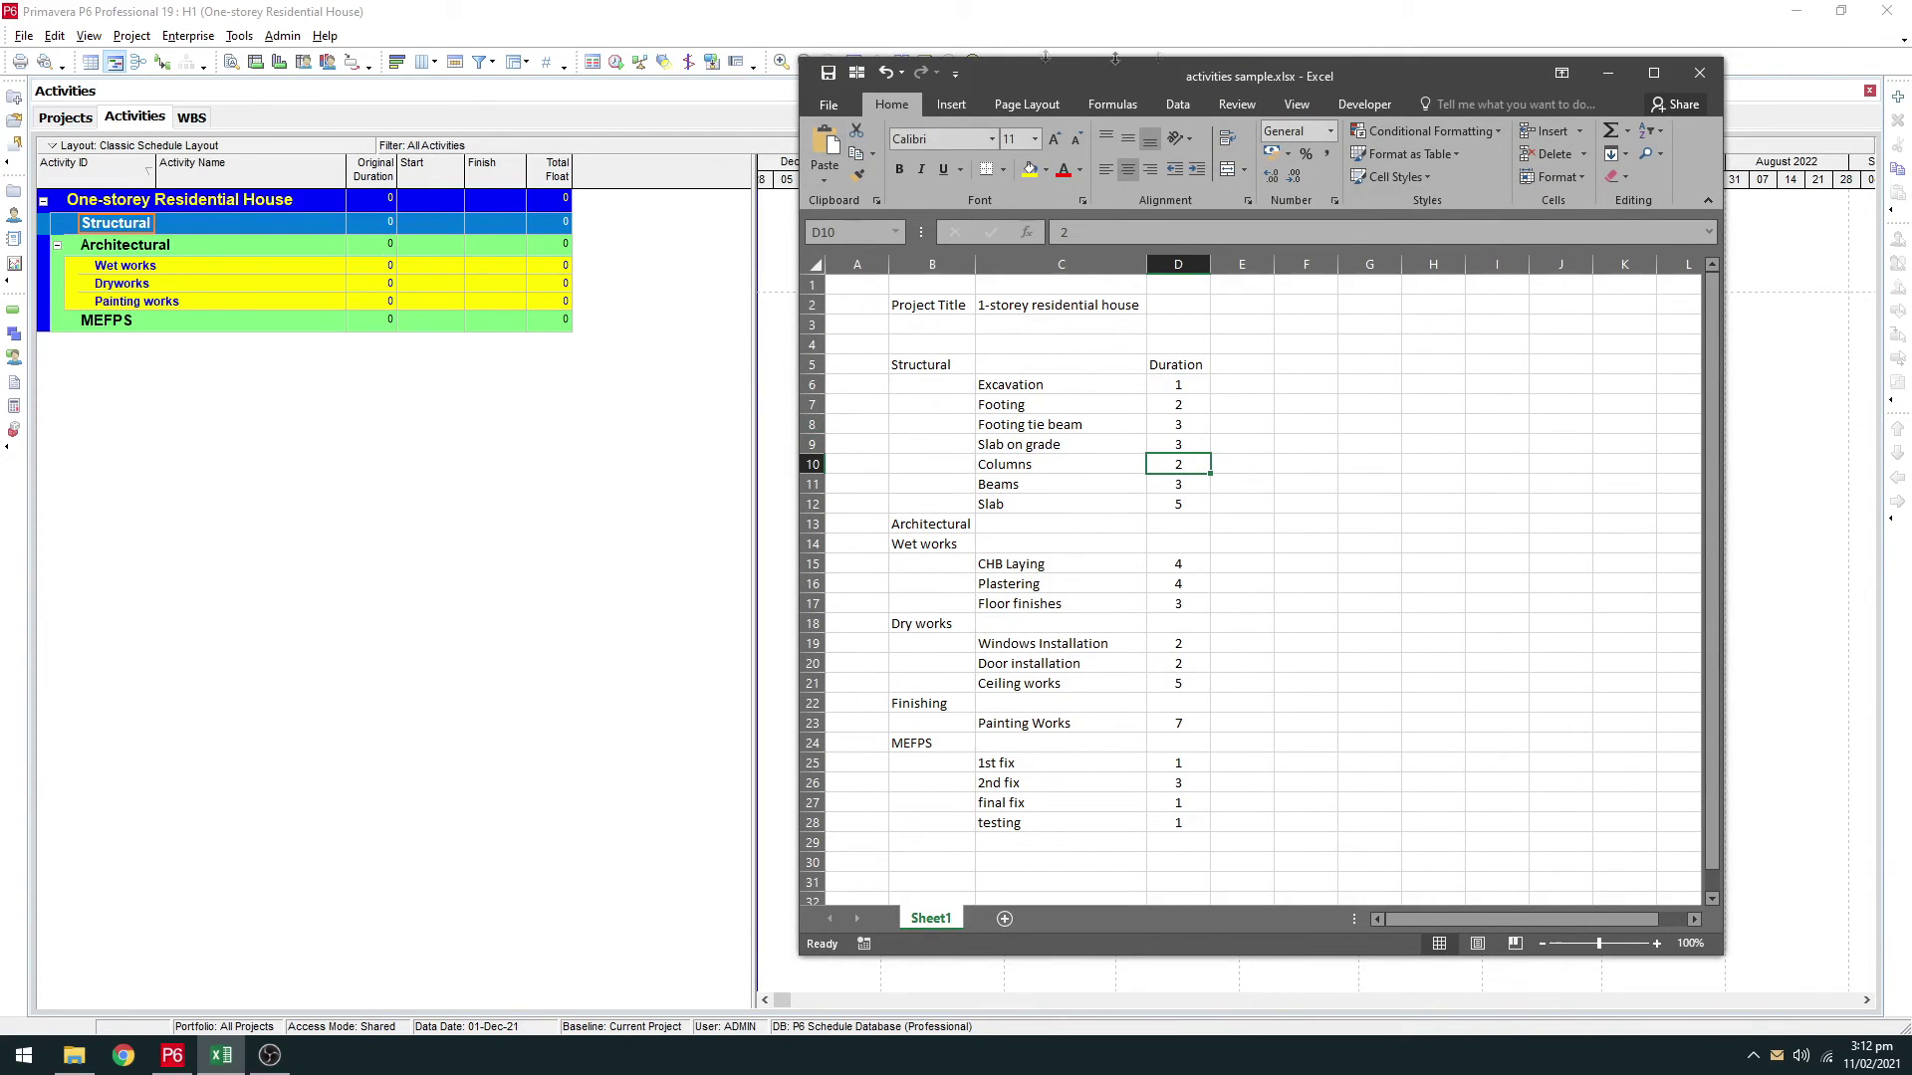
pyautogui.doubleClick(59, 18)
pyautogui.moveTo(1, 45); pyautogui.dragTo(0, 44)
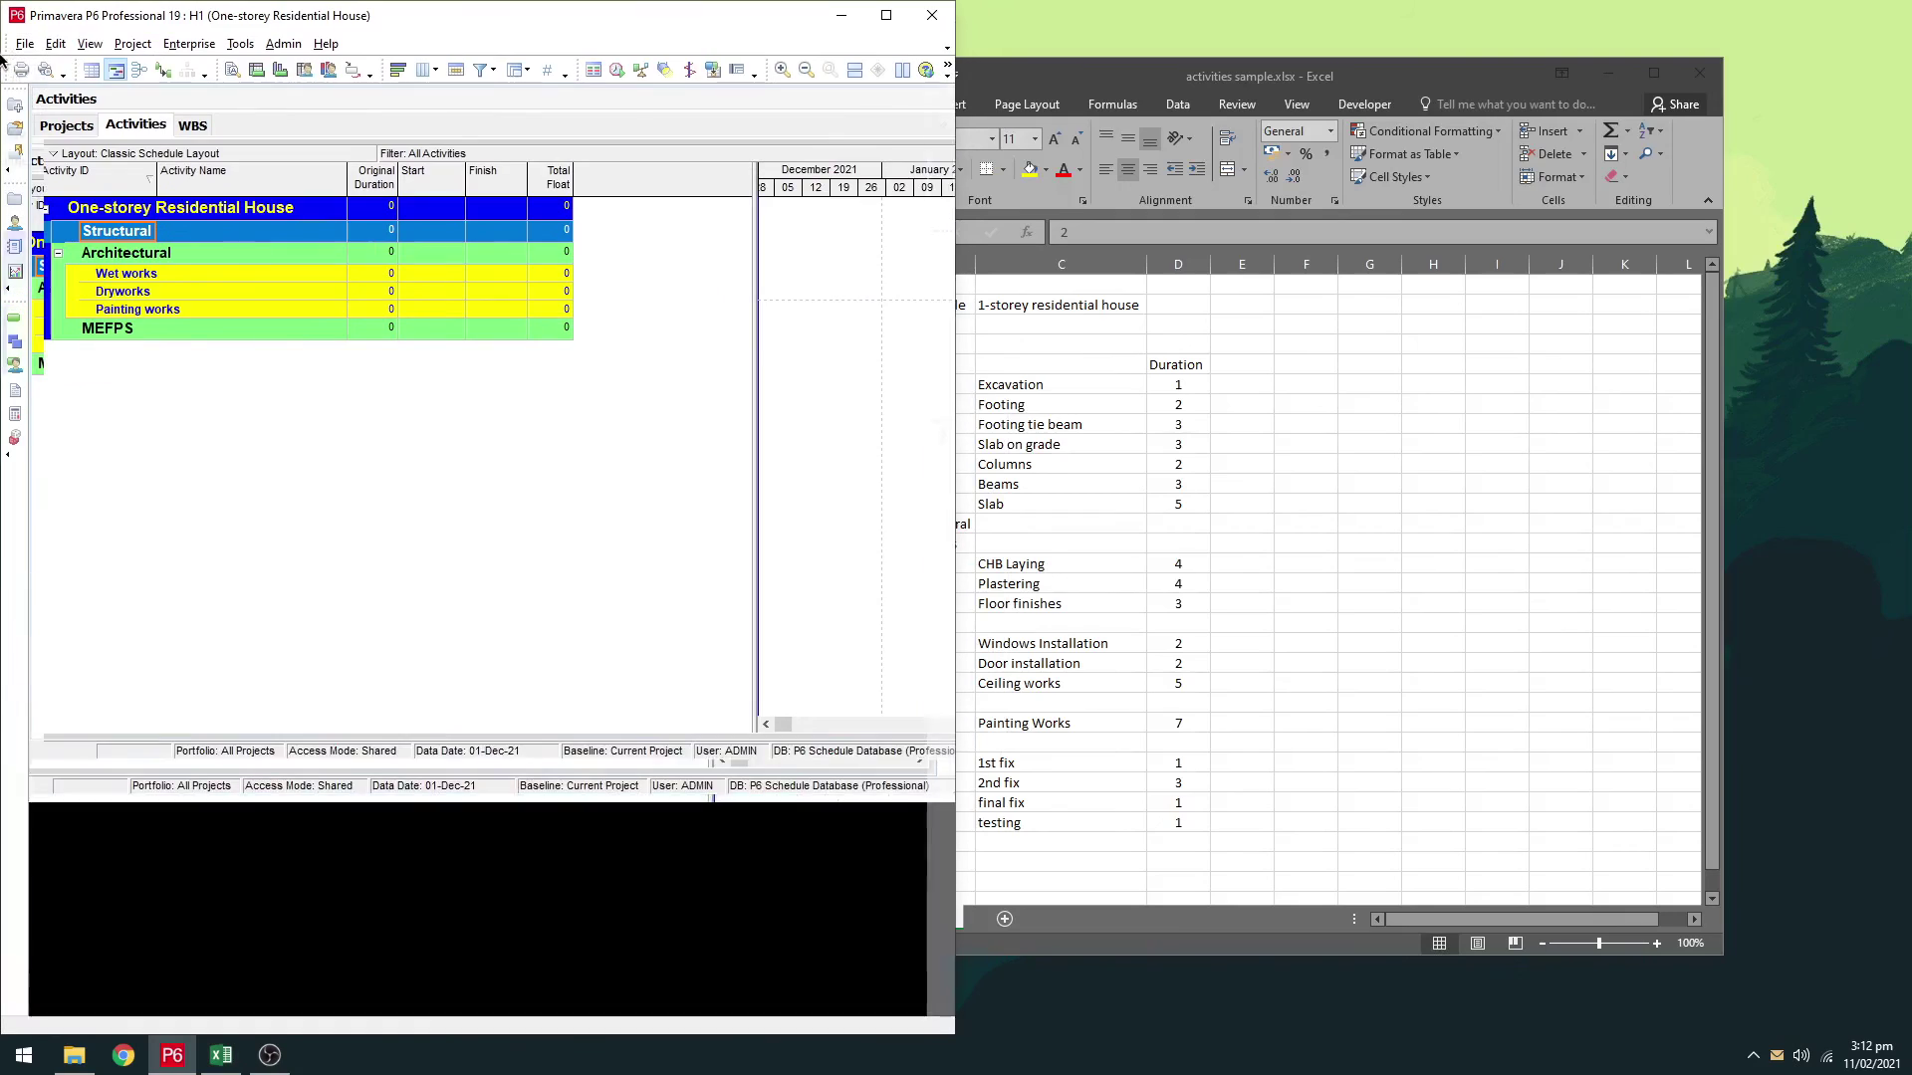
pyautogui.moveTo(1622, 157); pyautogui.dragTo(1907, 159)
pyautogui.click(910, 367)
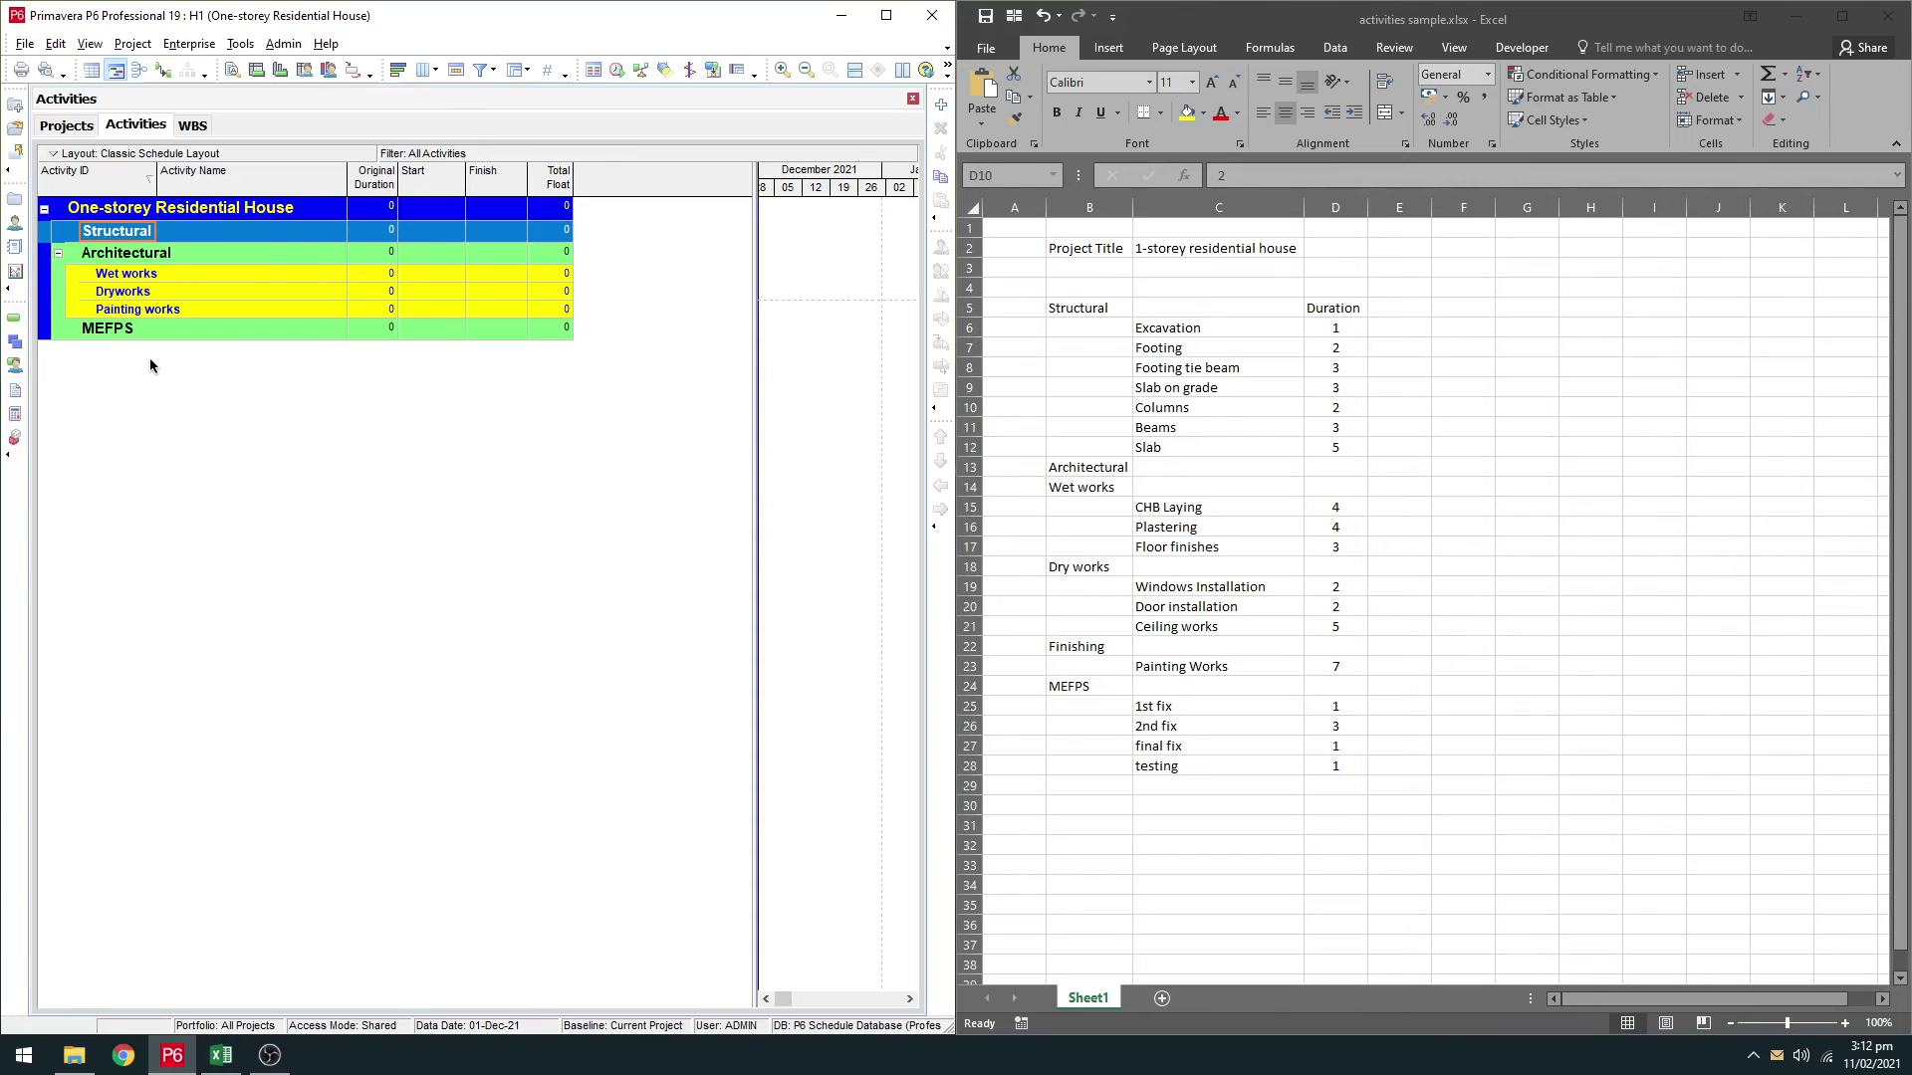
pyautogui.rightClick(649, 236)
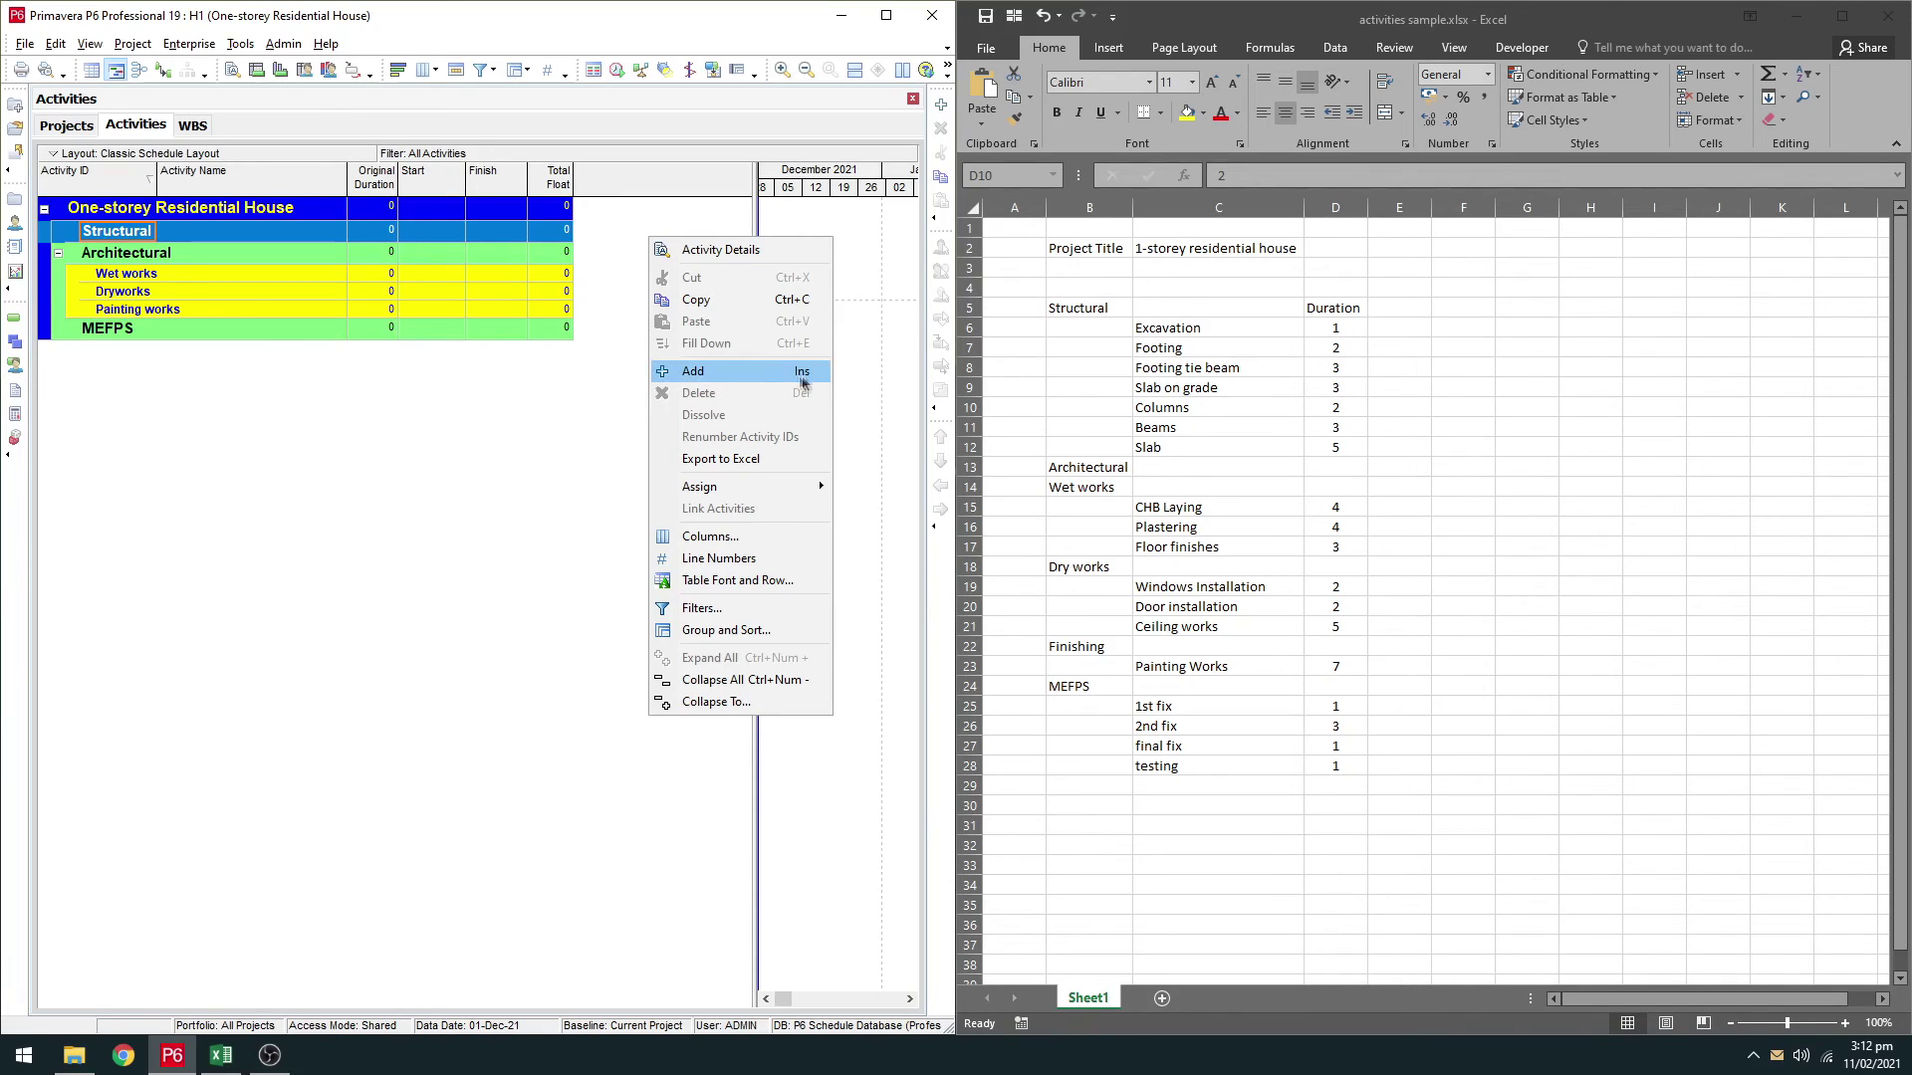
pyautogui.click(574, 373)
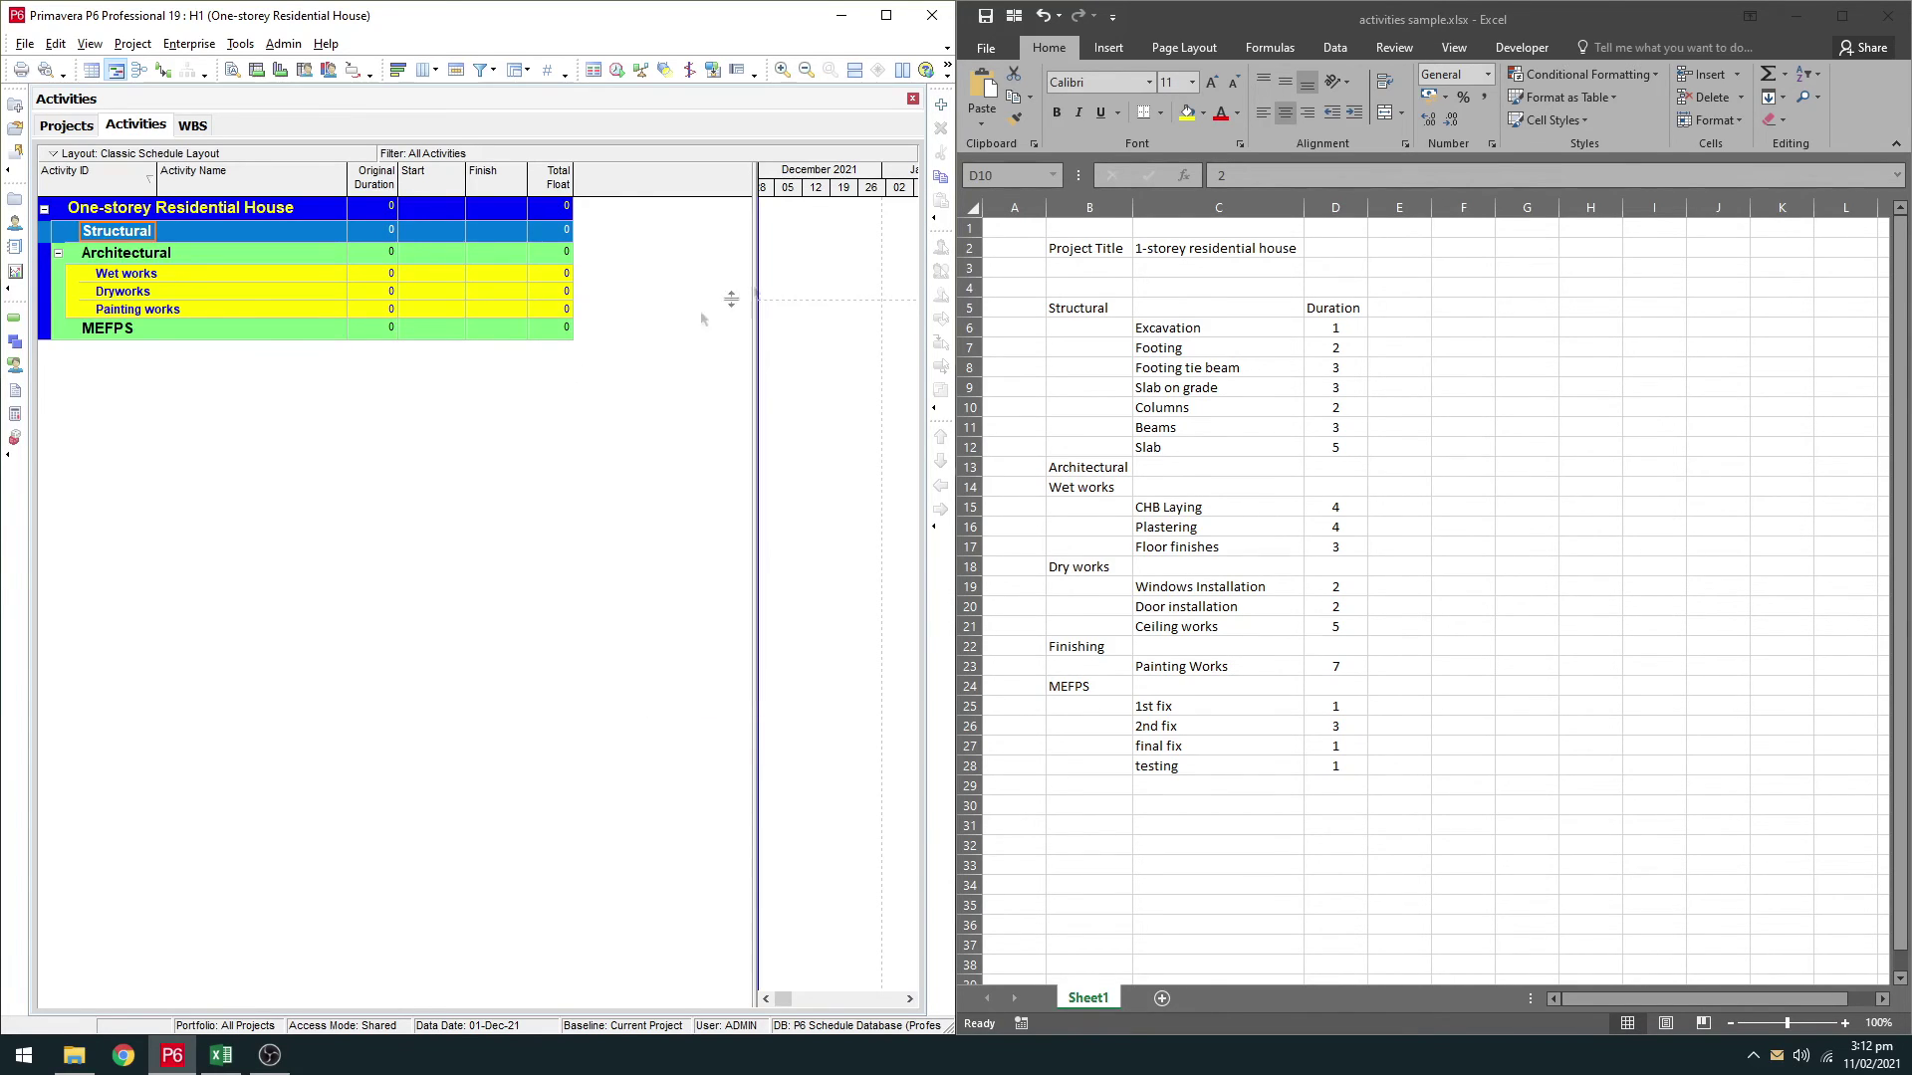
# Step: Add two activities named Excavation and Footing under the Structural WBS
pyautogui.click(943, 107)
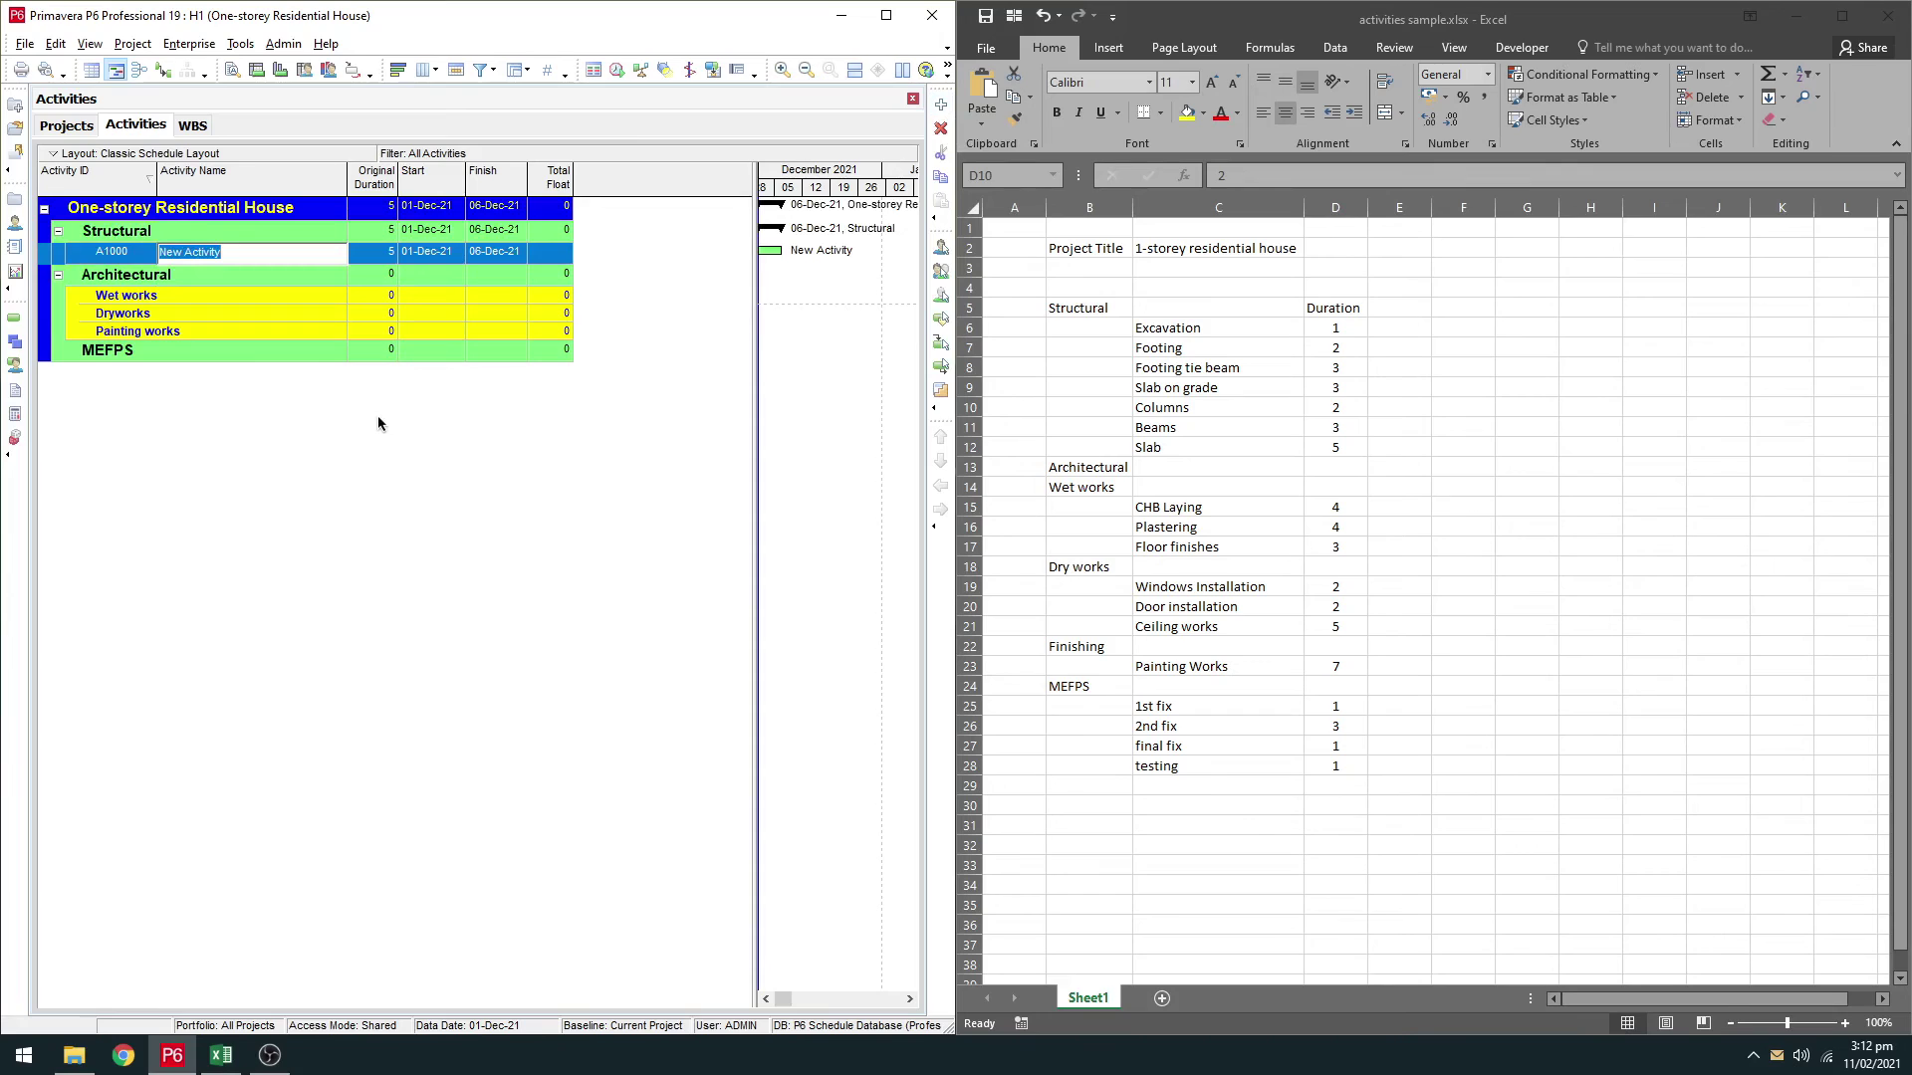
pyautogui.write('Excavation')
pyautogui.press('Return')
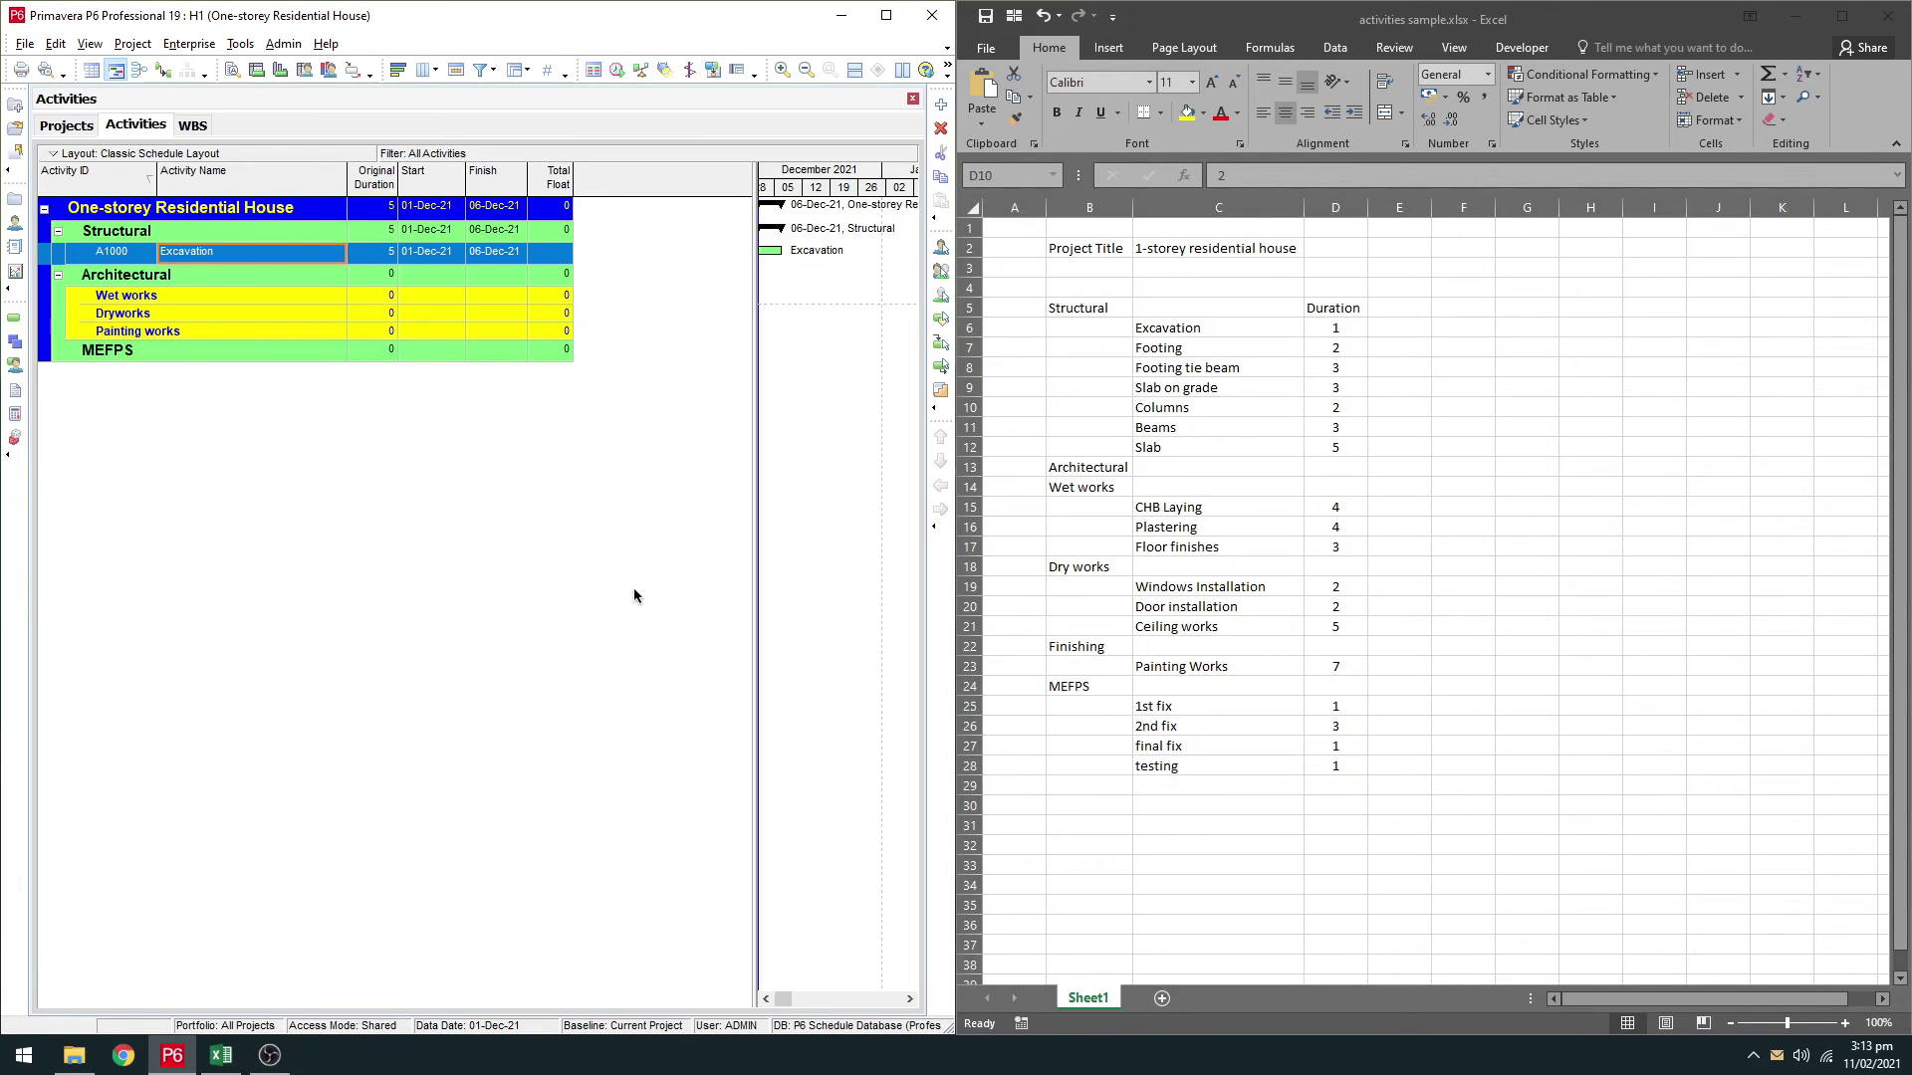
pyautogui.click(941, 103)
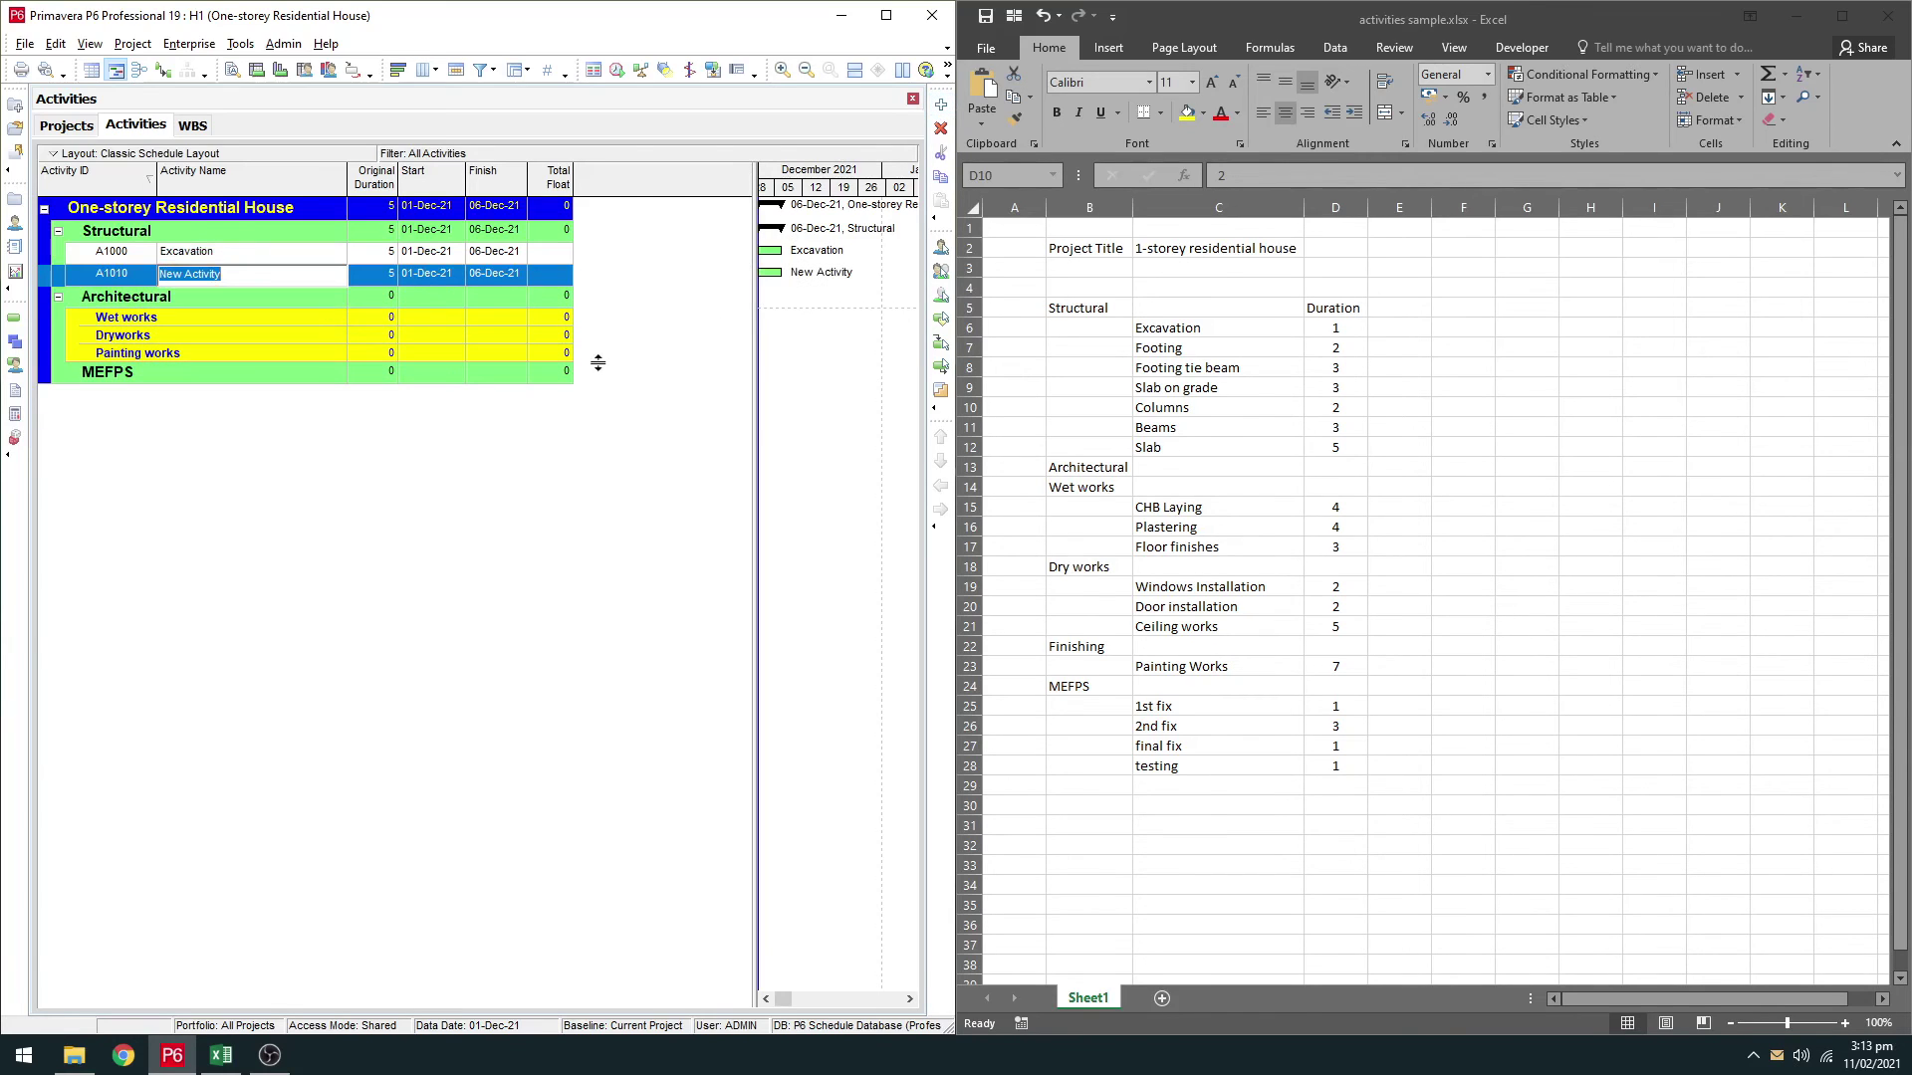
pyautogui.write('Footing')
pyautogui.press('Return')
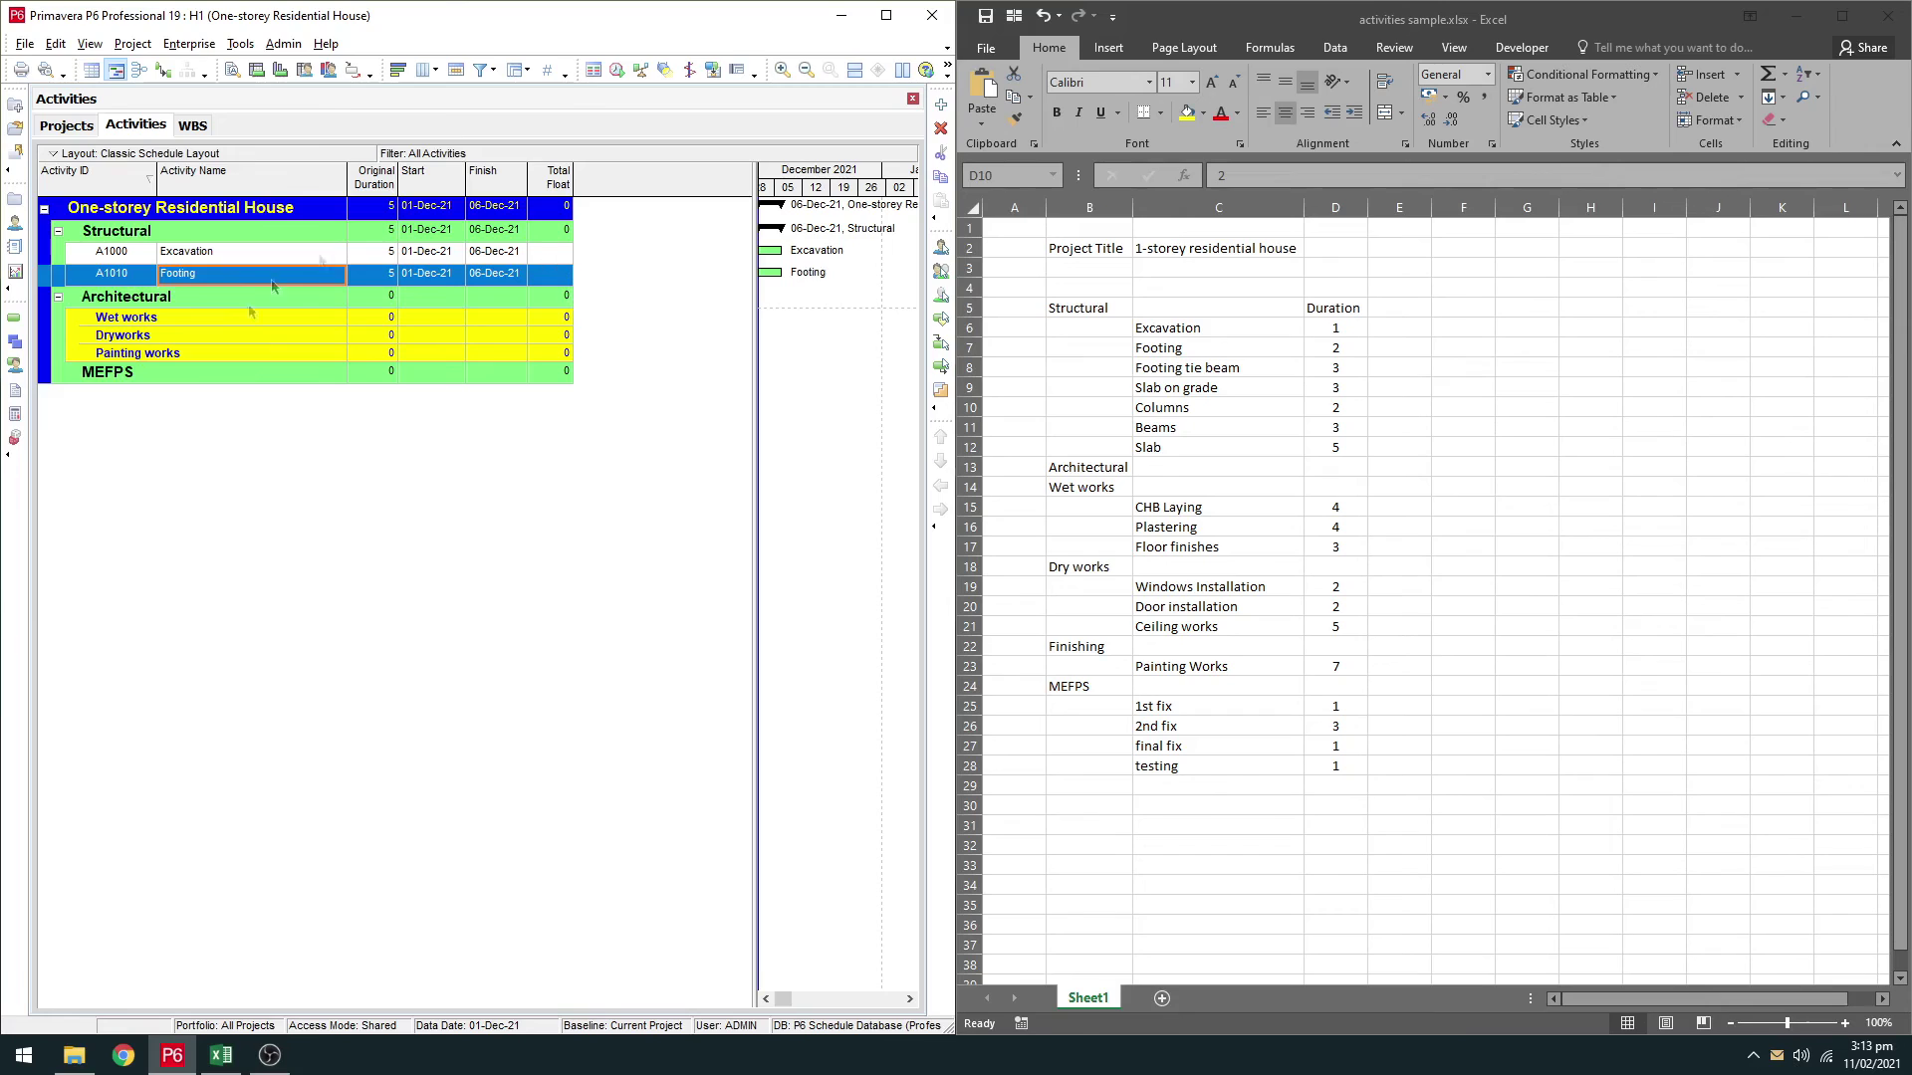
# Step: Add activities named Footing tie beam, Slab on grade and Columns after Footing in the Structural WBS
pyautogui.click(941, 104)
pyautogui.write('Footing tie beam')
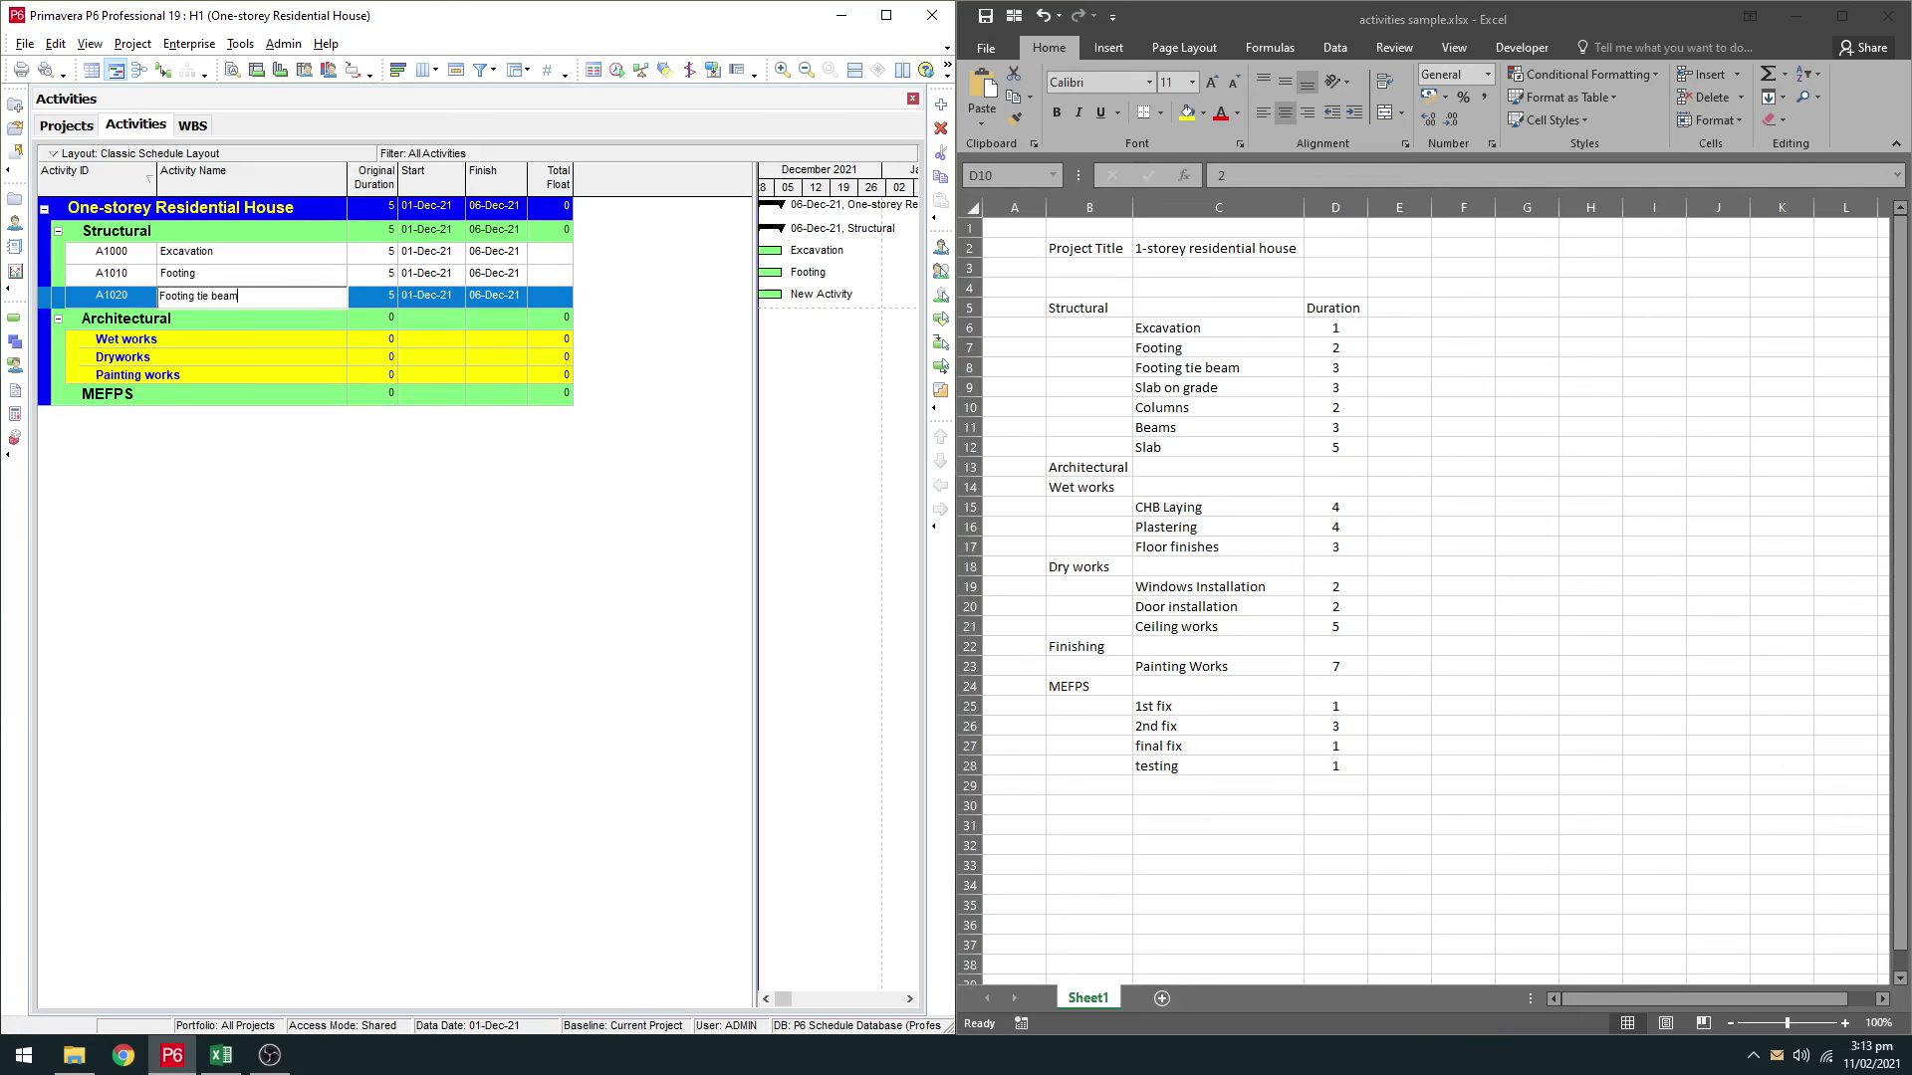
pyautogui.click(941, 103)
pyautogui.write('Slab on grade')
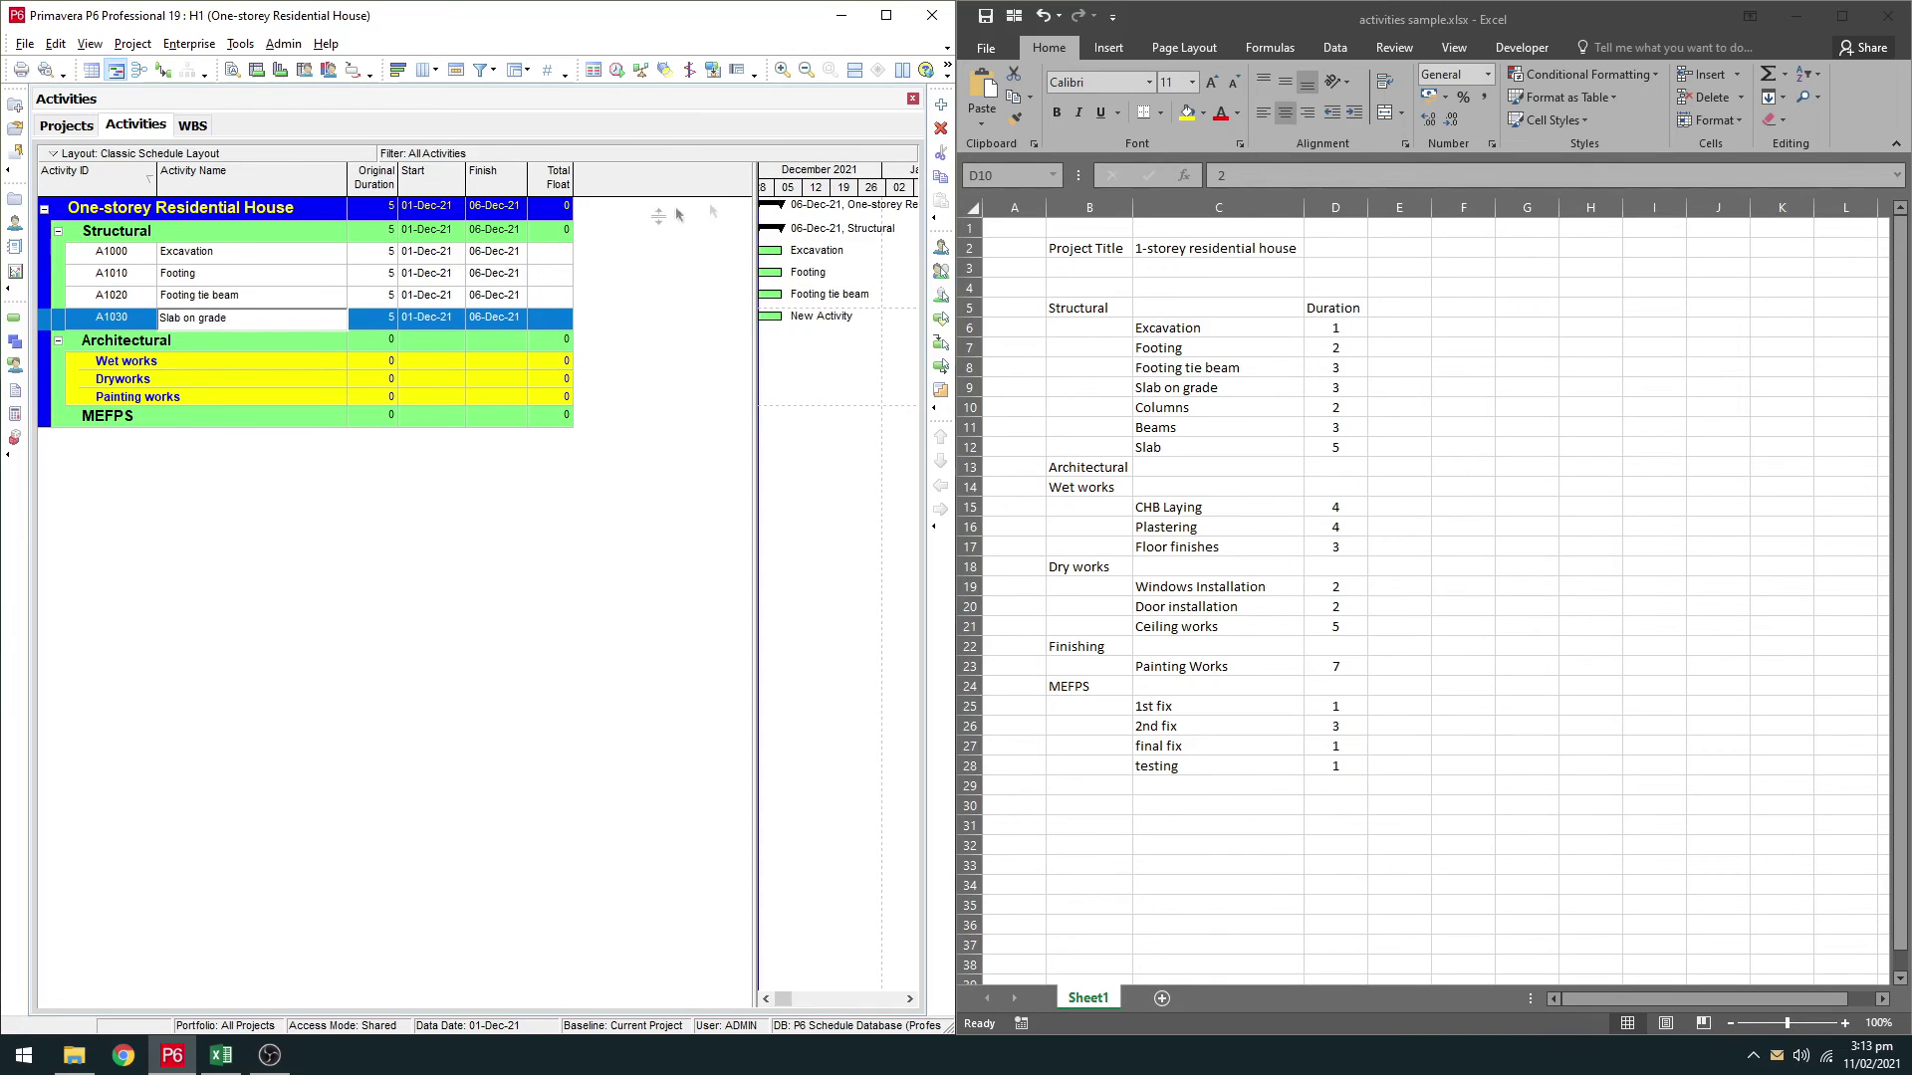
pyautogui.click(941, 104)
pyautogui.write('Columns')
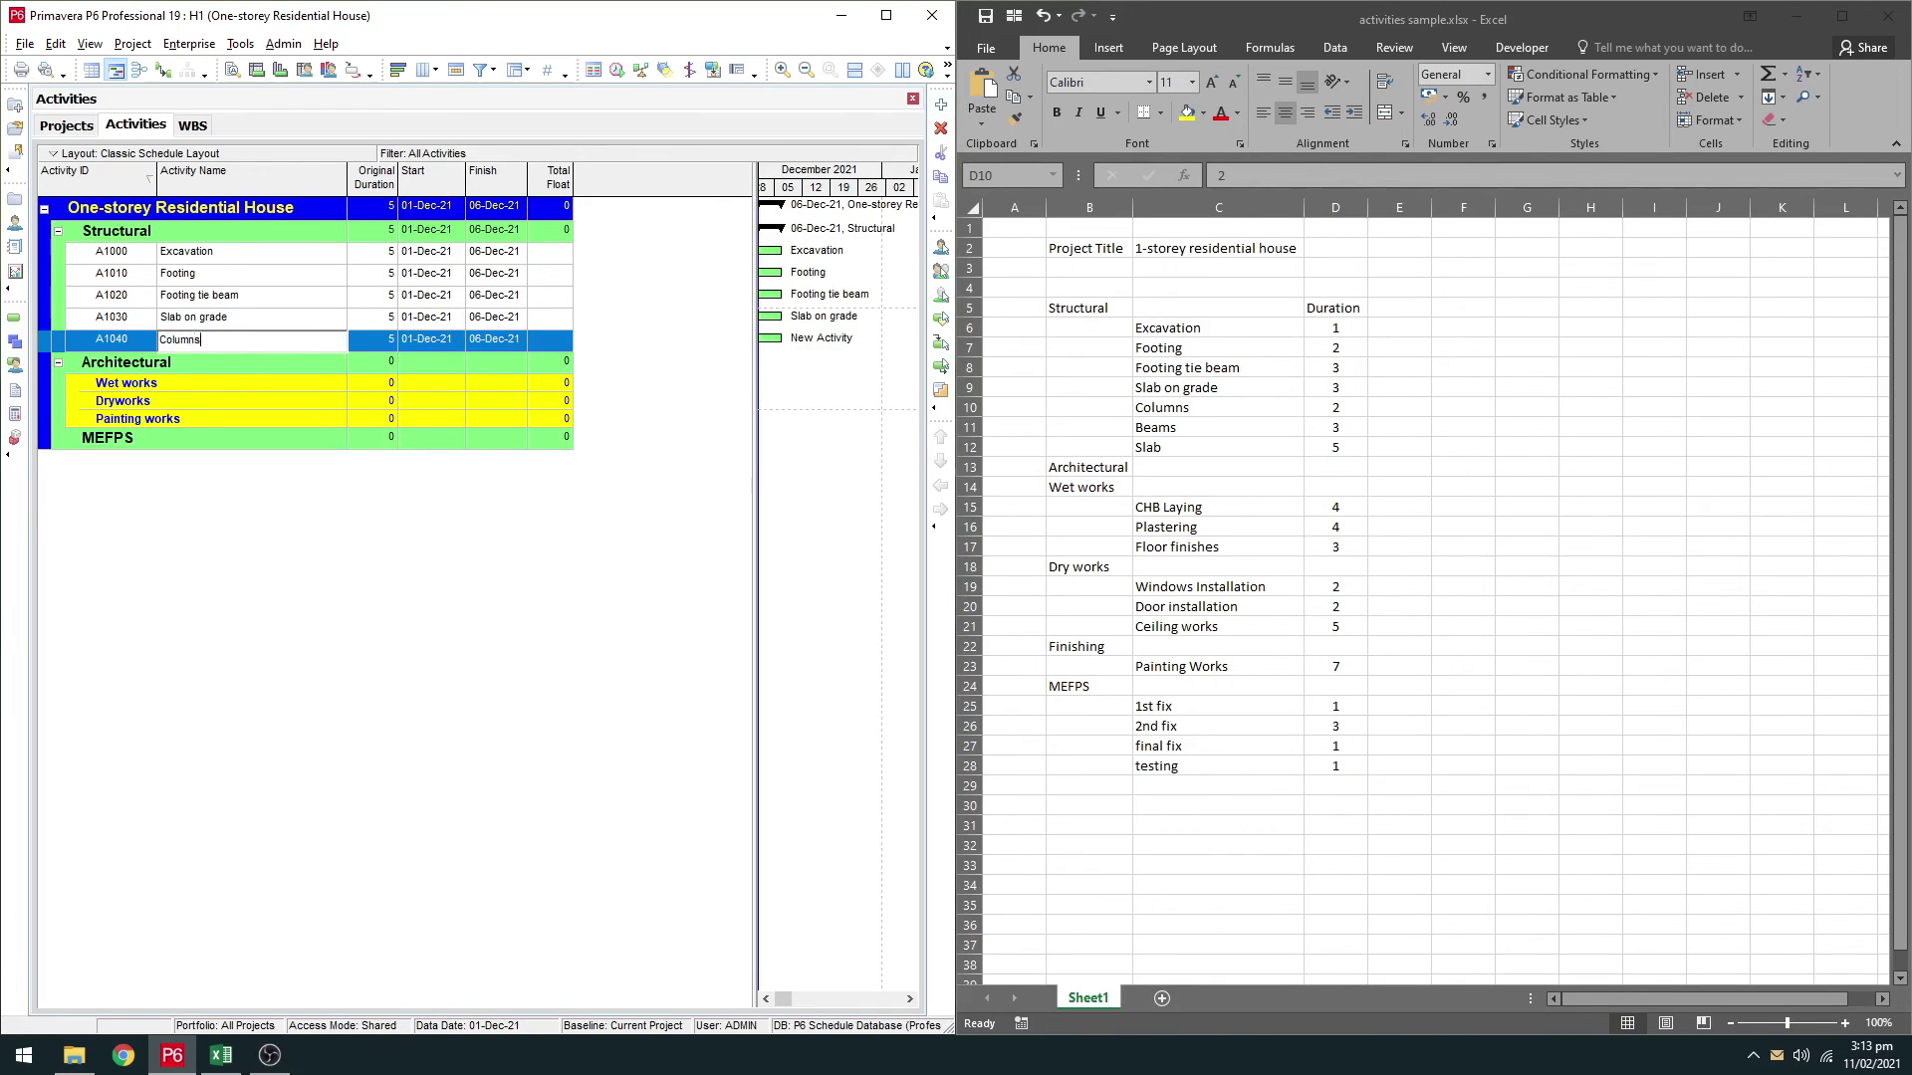
# Step: Add activities named Beams and Slab after Columns in the Structural WBS
pyautogui.click(941, 104)
pyautogui.write('beams')
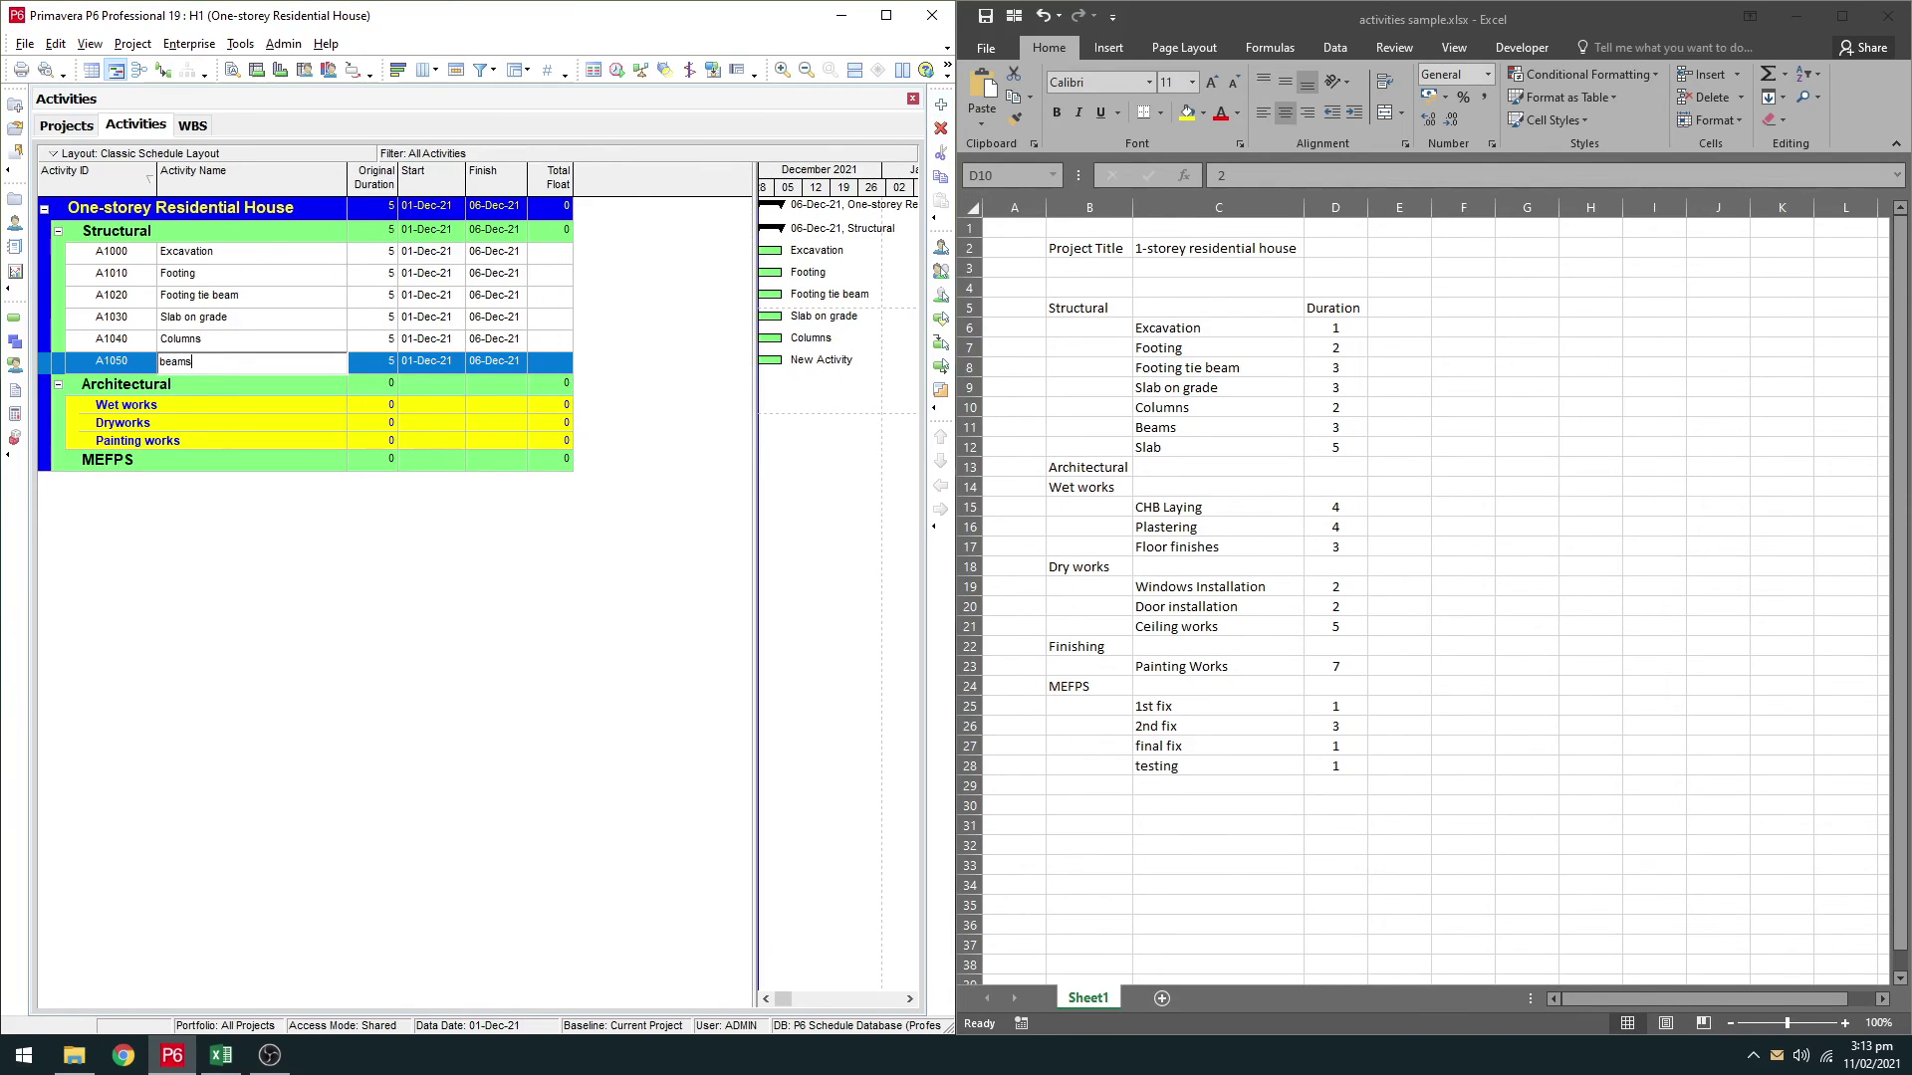
pyautogui.press('BackSpace')
pyautogui.press('BackSpace')
pyautogui.press('BackSpace')
pyautogui.write('eams')
pyautogui.click(941, 103)
pyautogui.write('Slab')
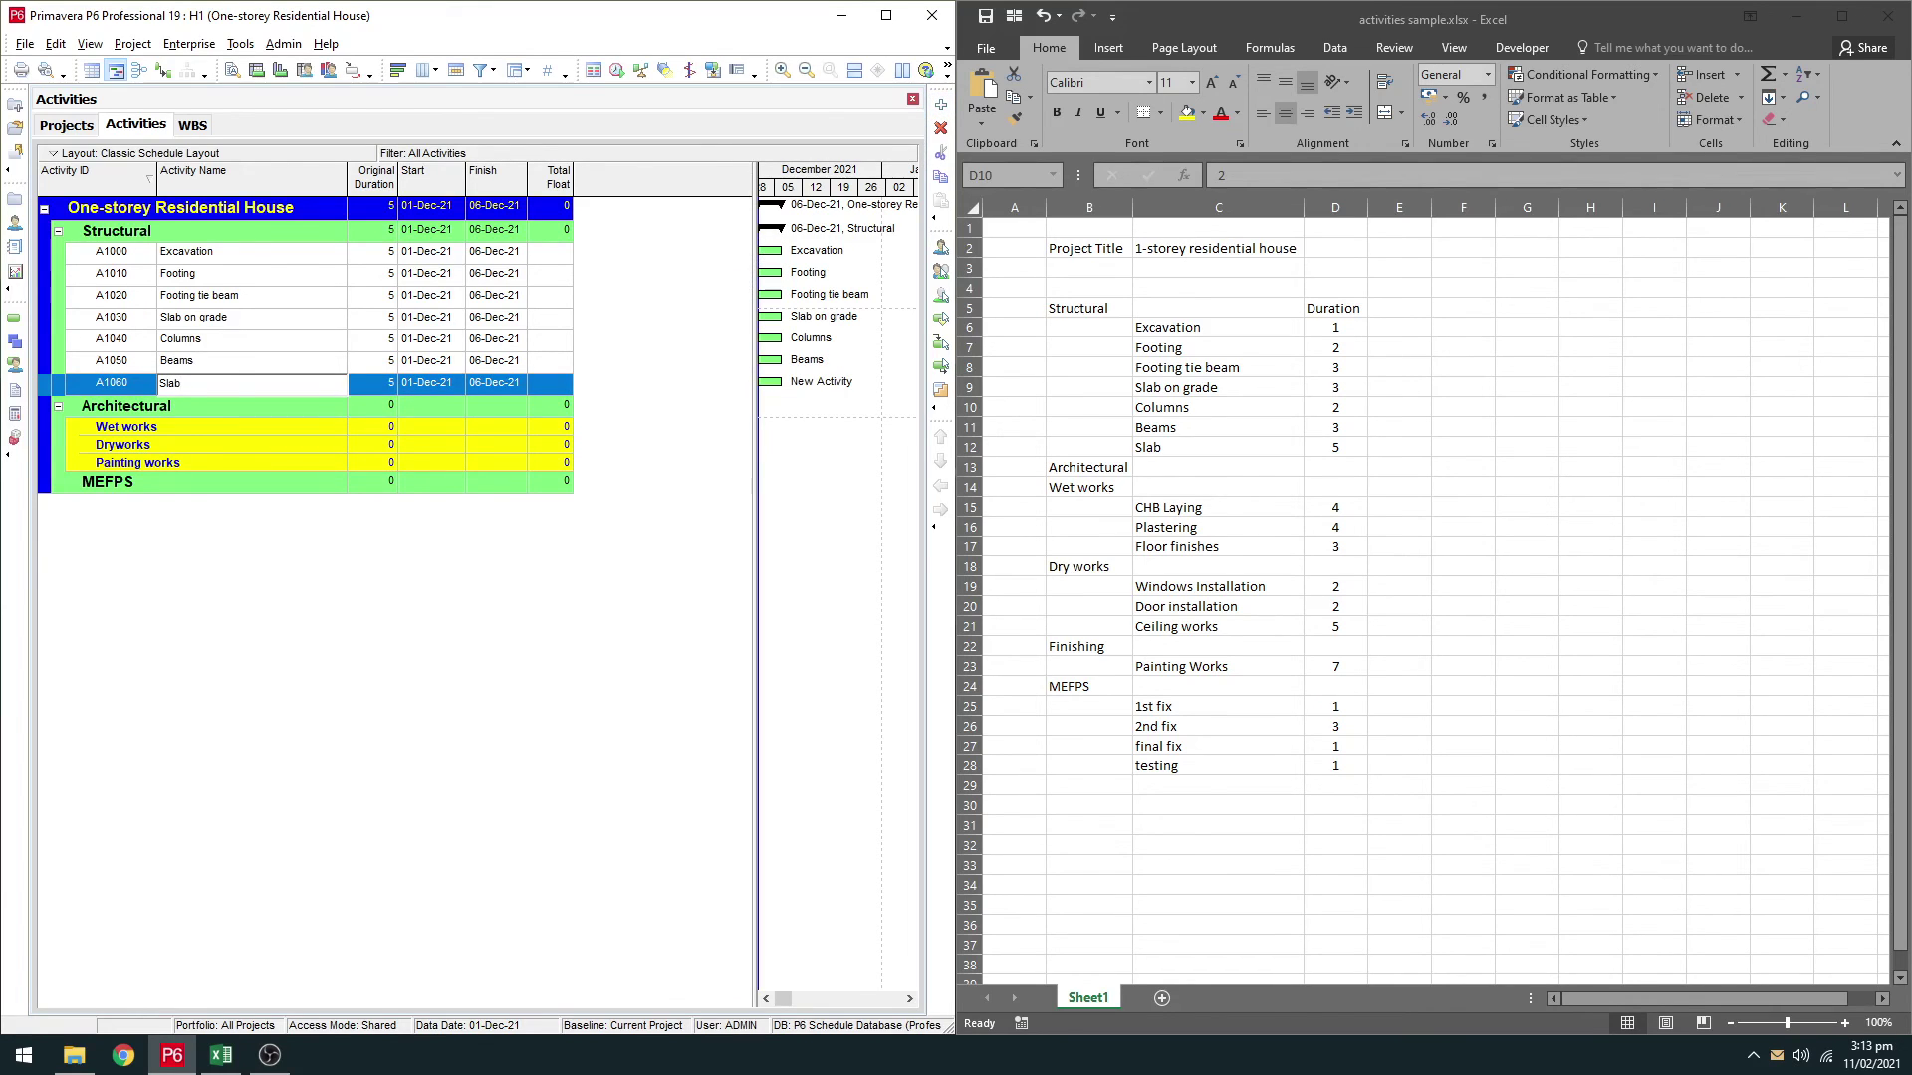
# Step: Add activities named CHB laying, Plastering and Floor finishes under the Wet works WBS
pyautogui.click(212, 430)
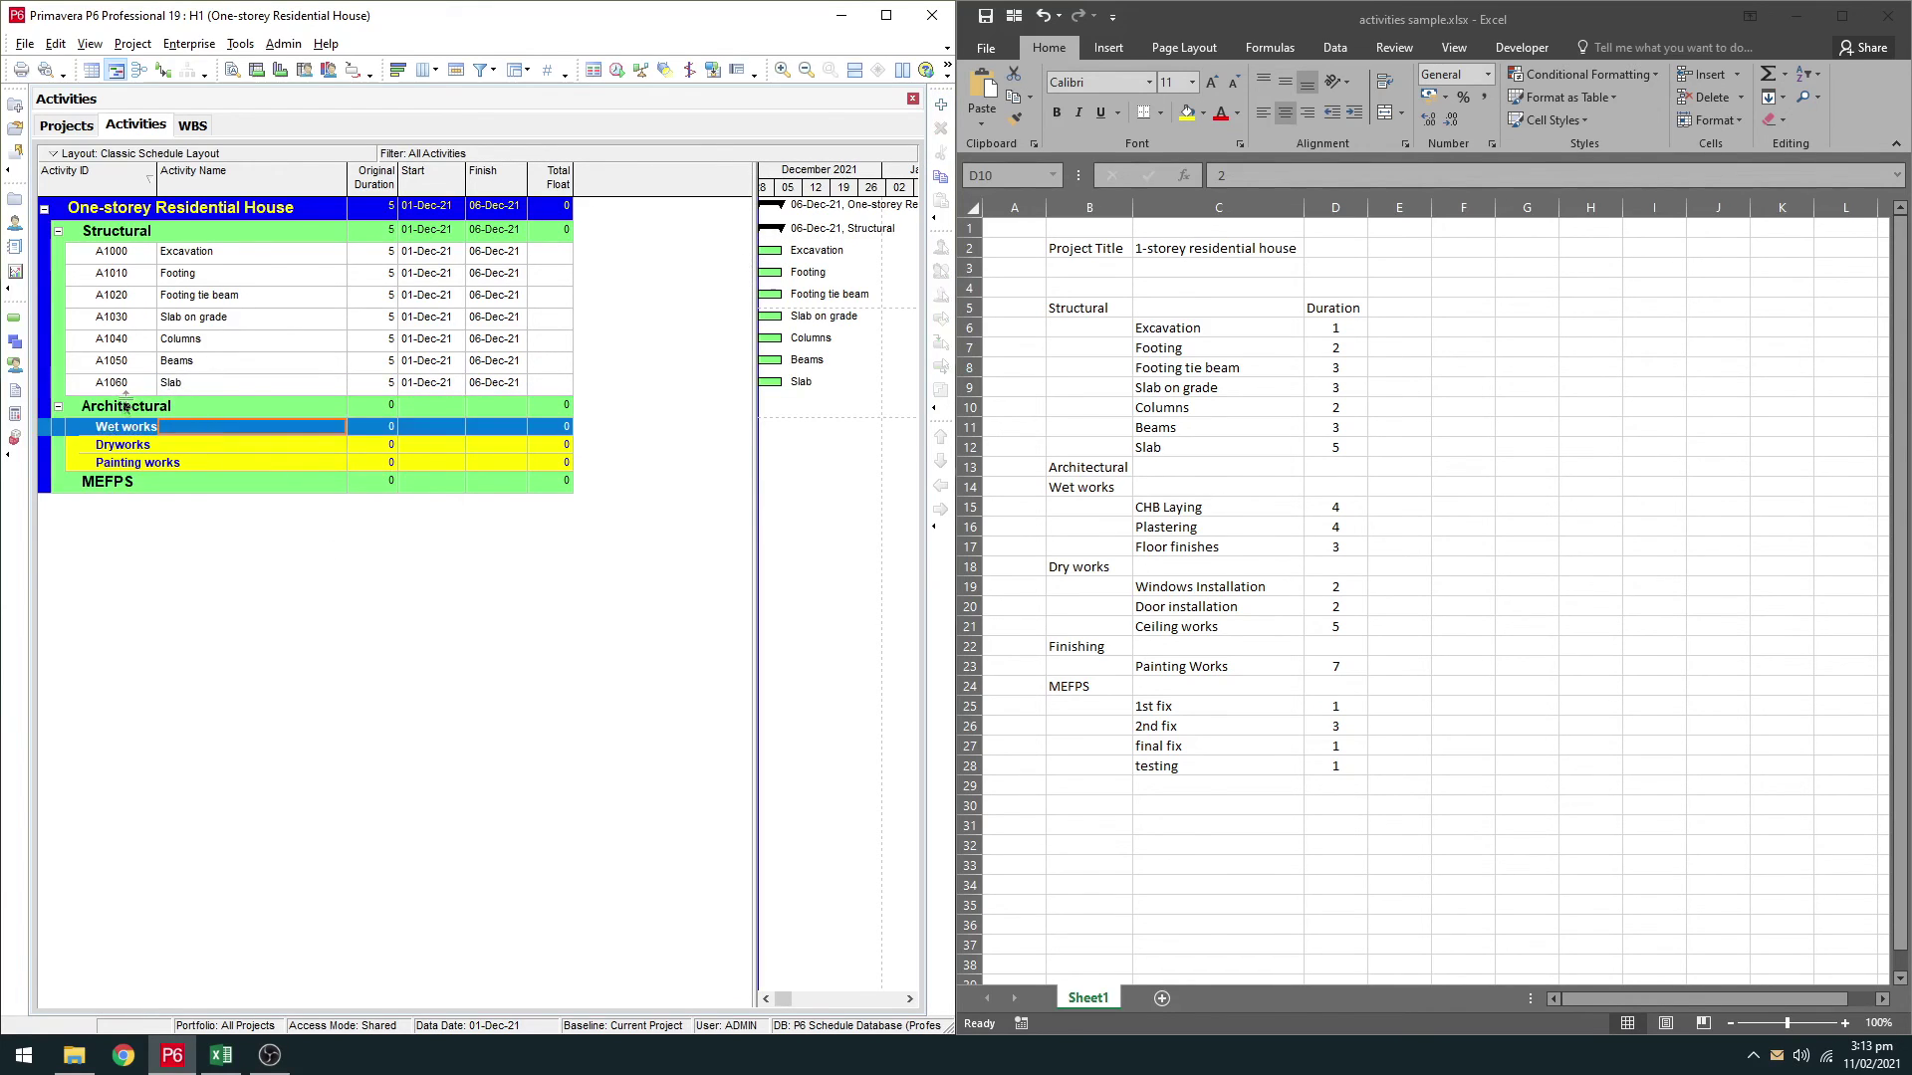
pyautogui.click(941, 103)
pyautogui.write('CHB')
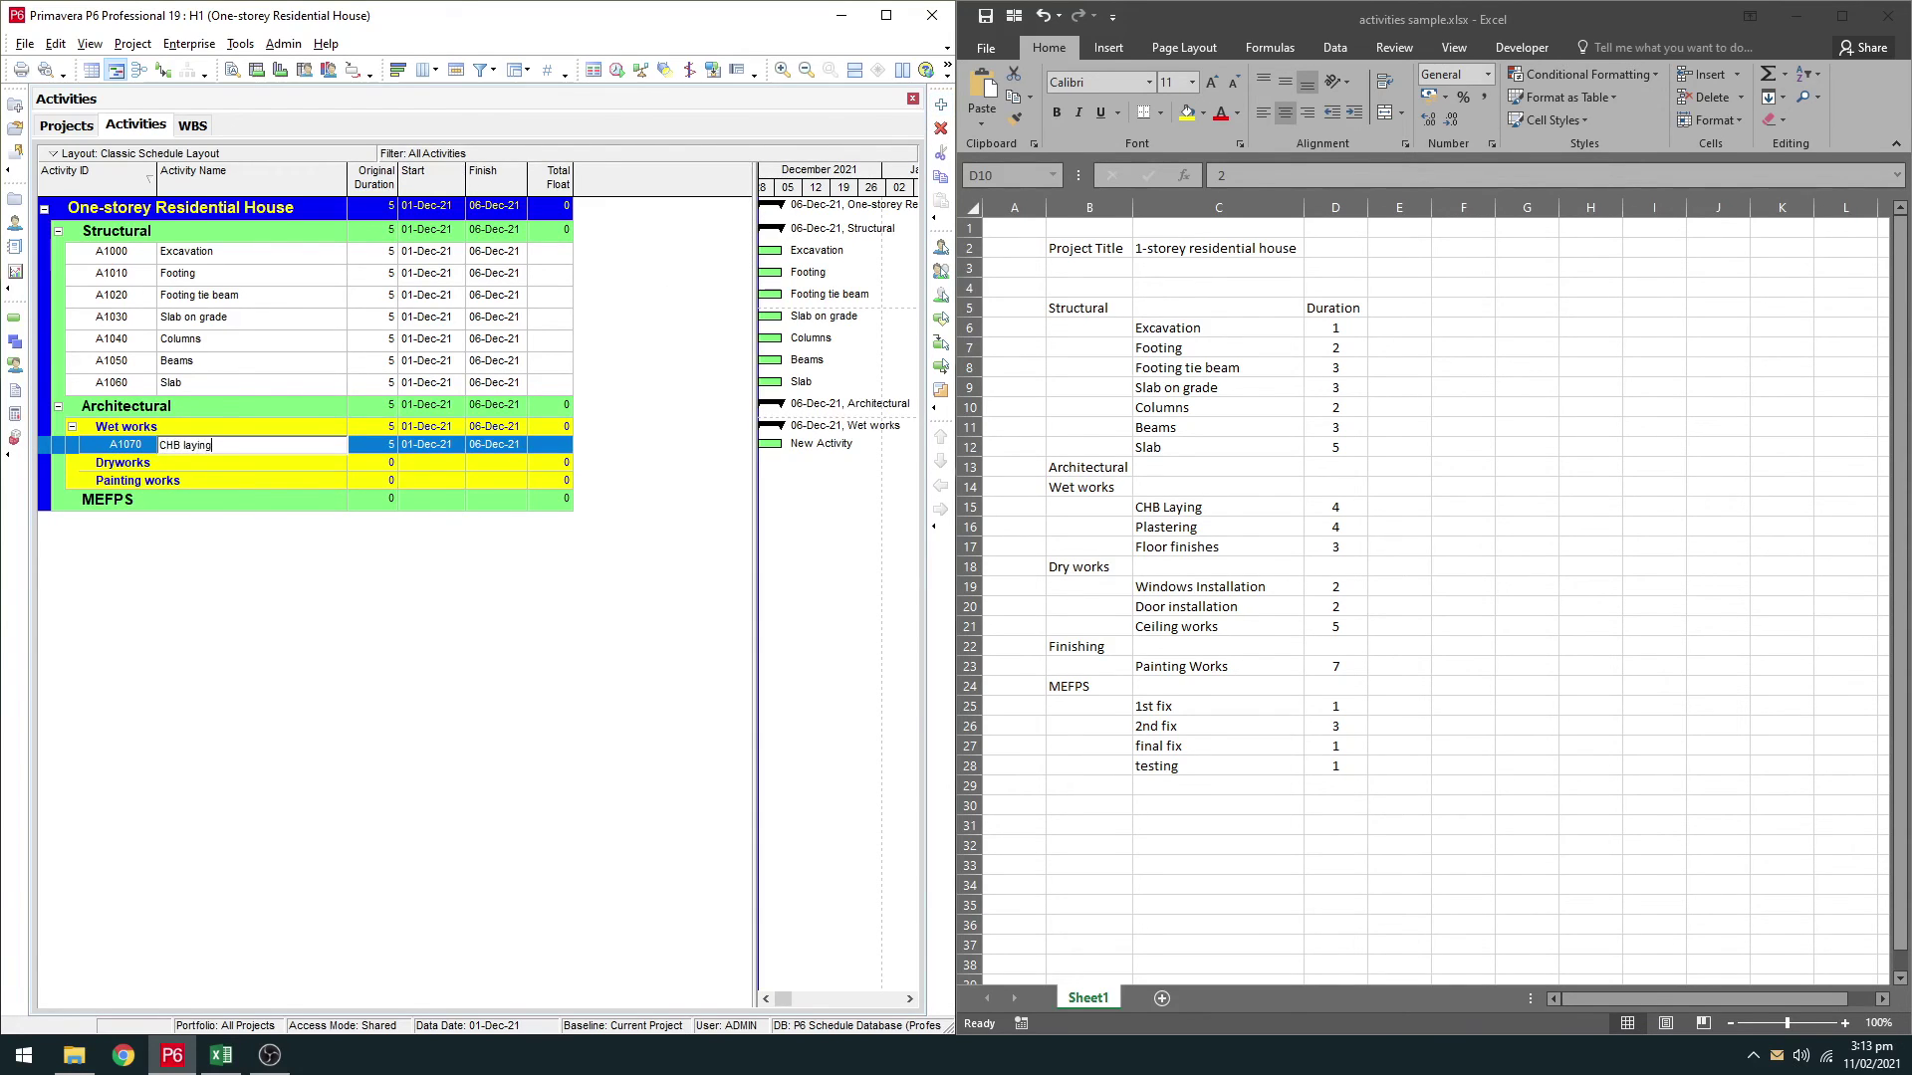
pyautogui.write(' laying')
pyautogui.click(941, 103)
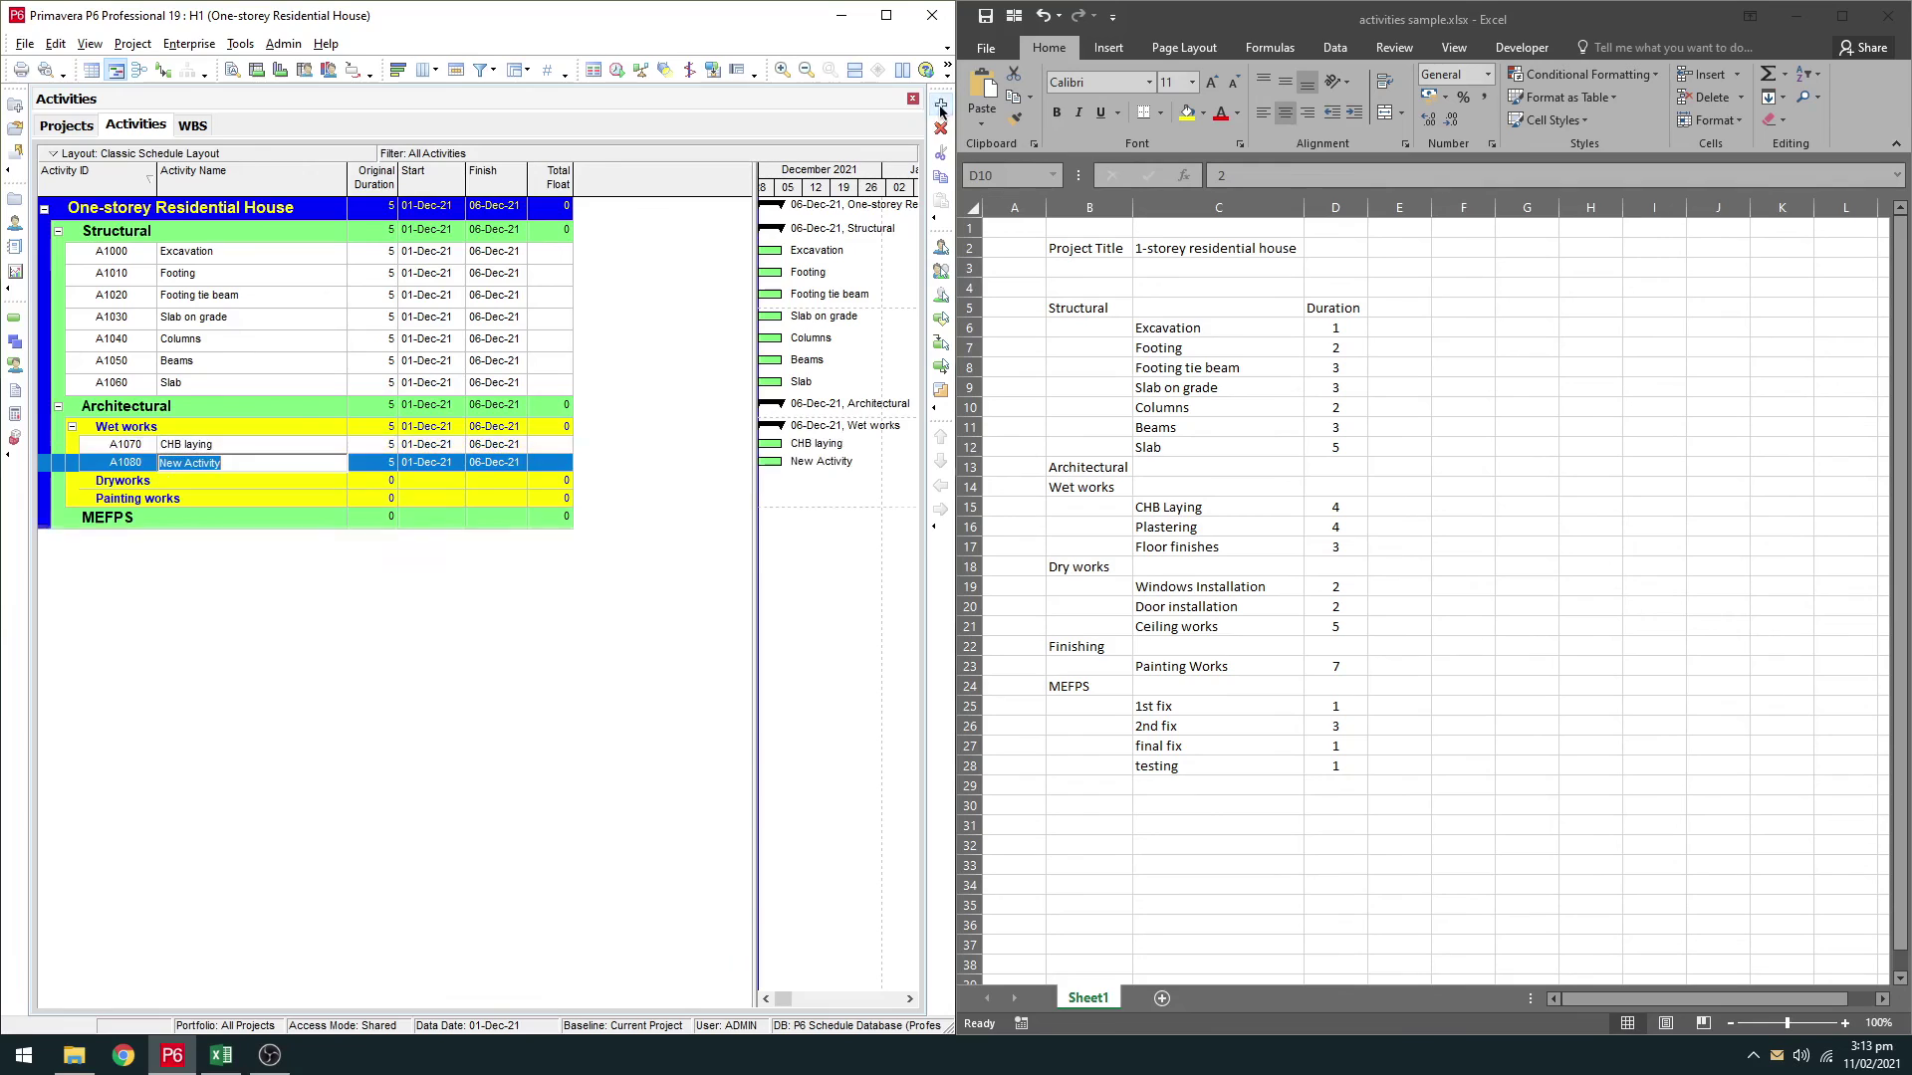
pyautogui.write('Plastering')
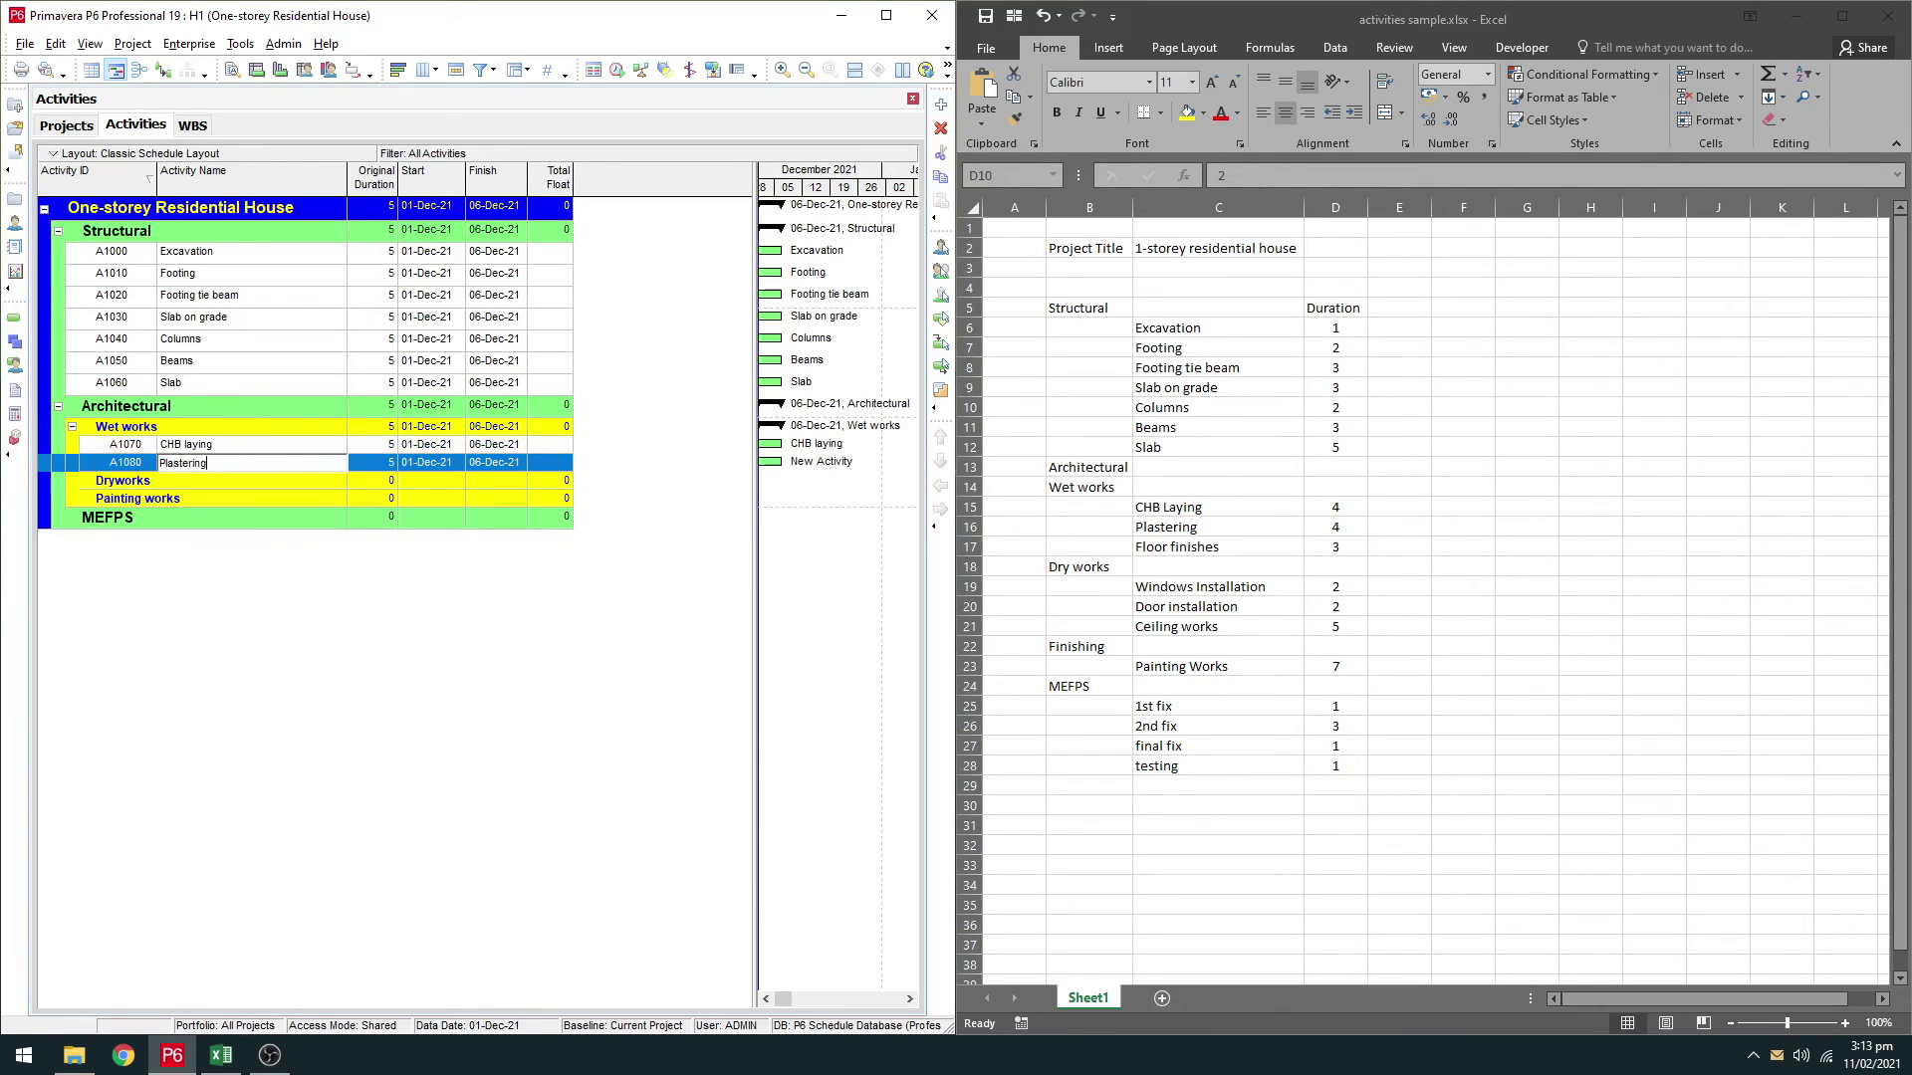
pyautogui.click(941, 104)
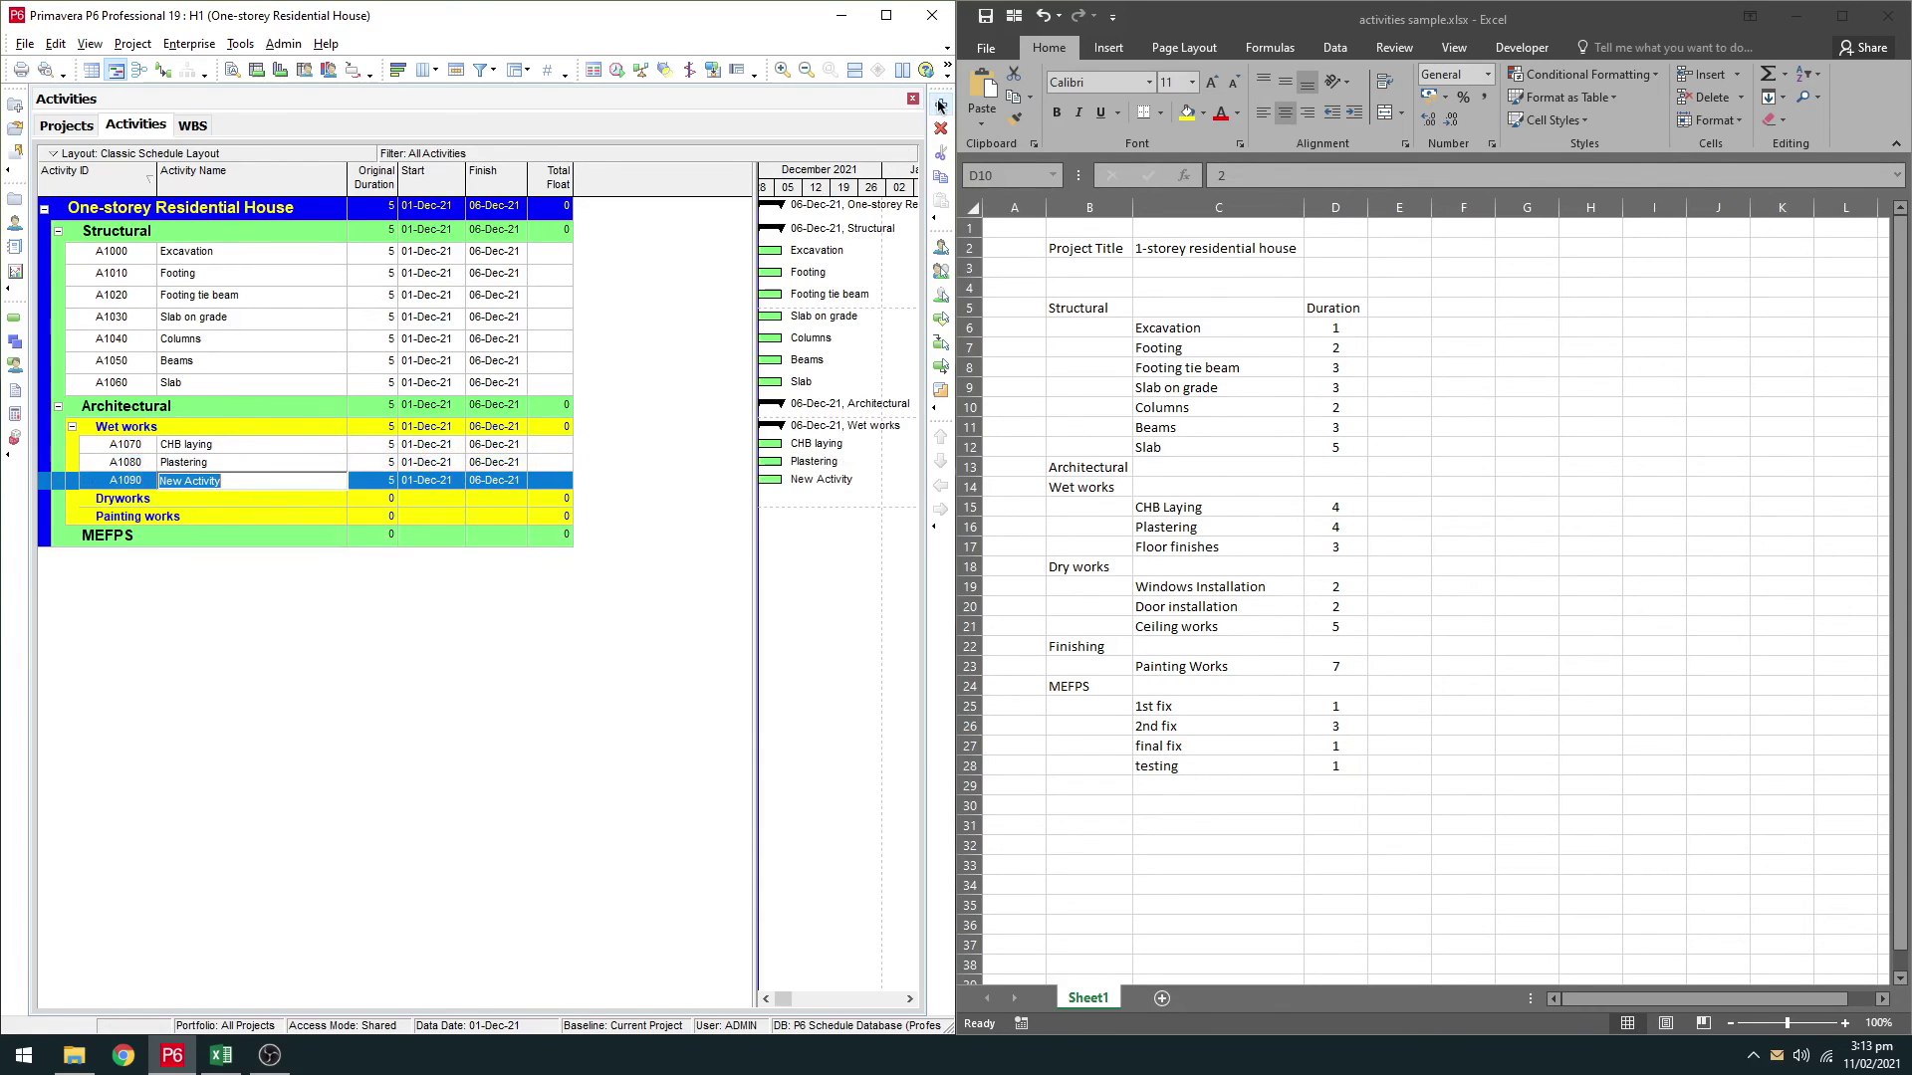
pyautogui.write('Floor finishes')
pyautogui.press('Return')
# Step: Add activities named Window installation, Door installation and Ceiling works under the Dryworks WBS
pyautogui.click(258, 506)
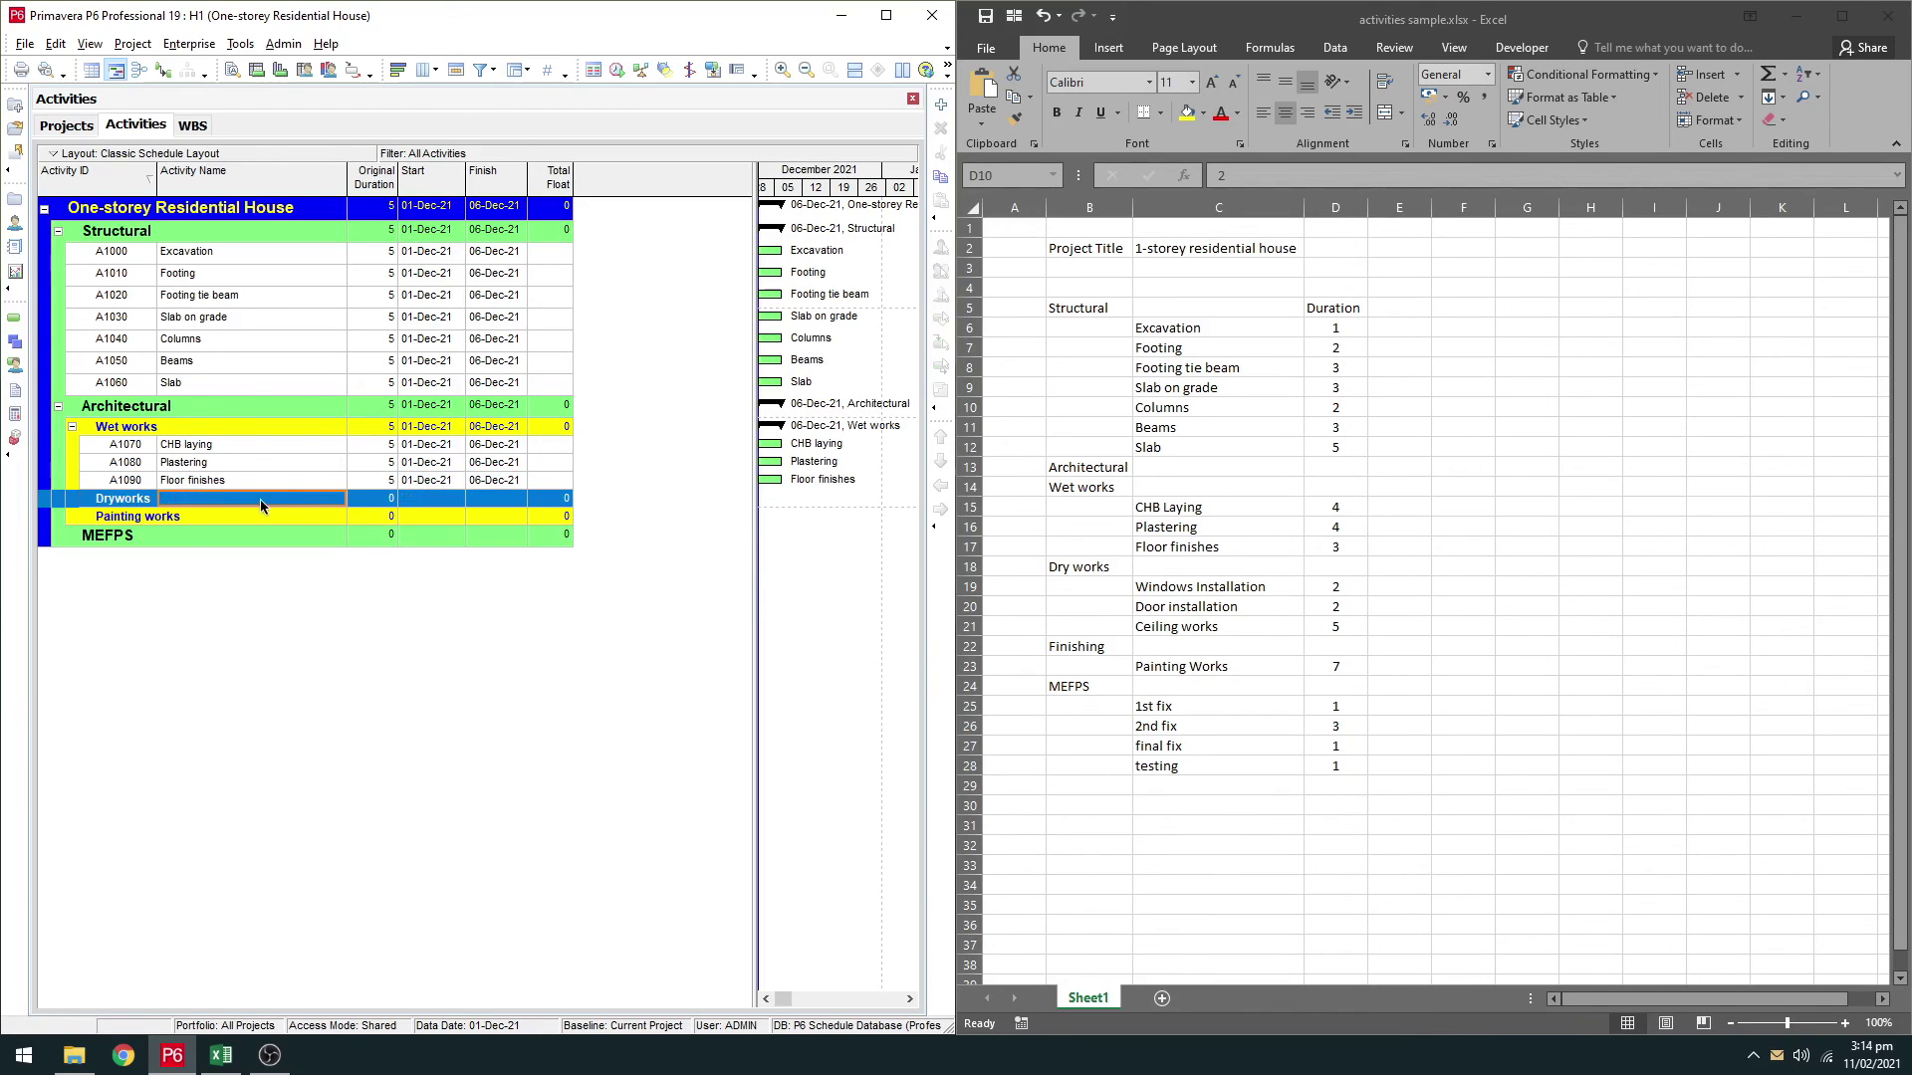
pyautogui.click(941, 104)
pyautogui.write('Window ')
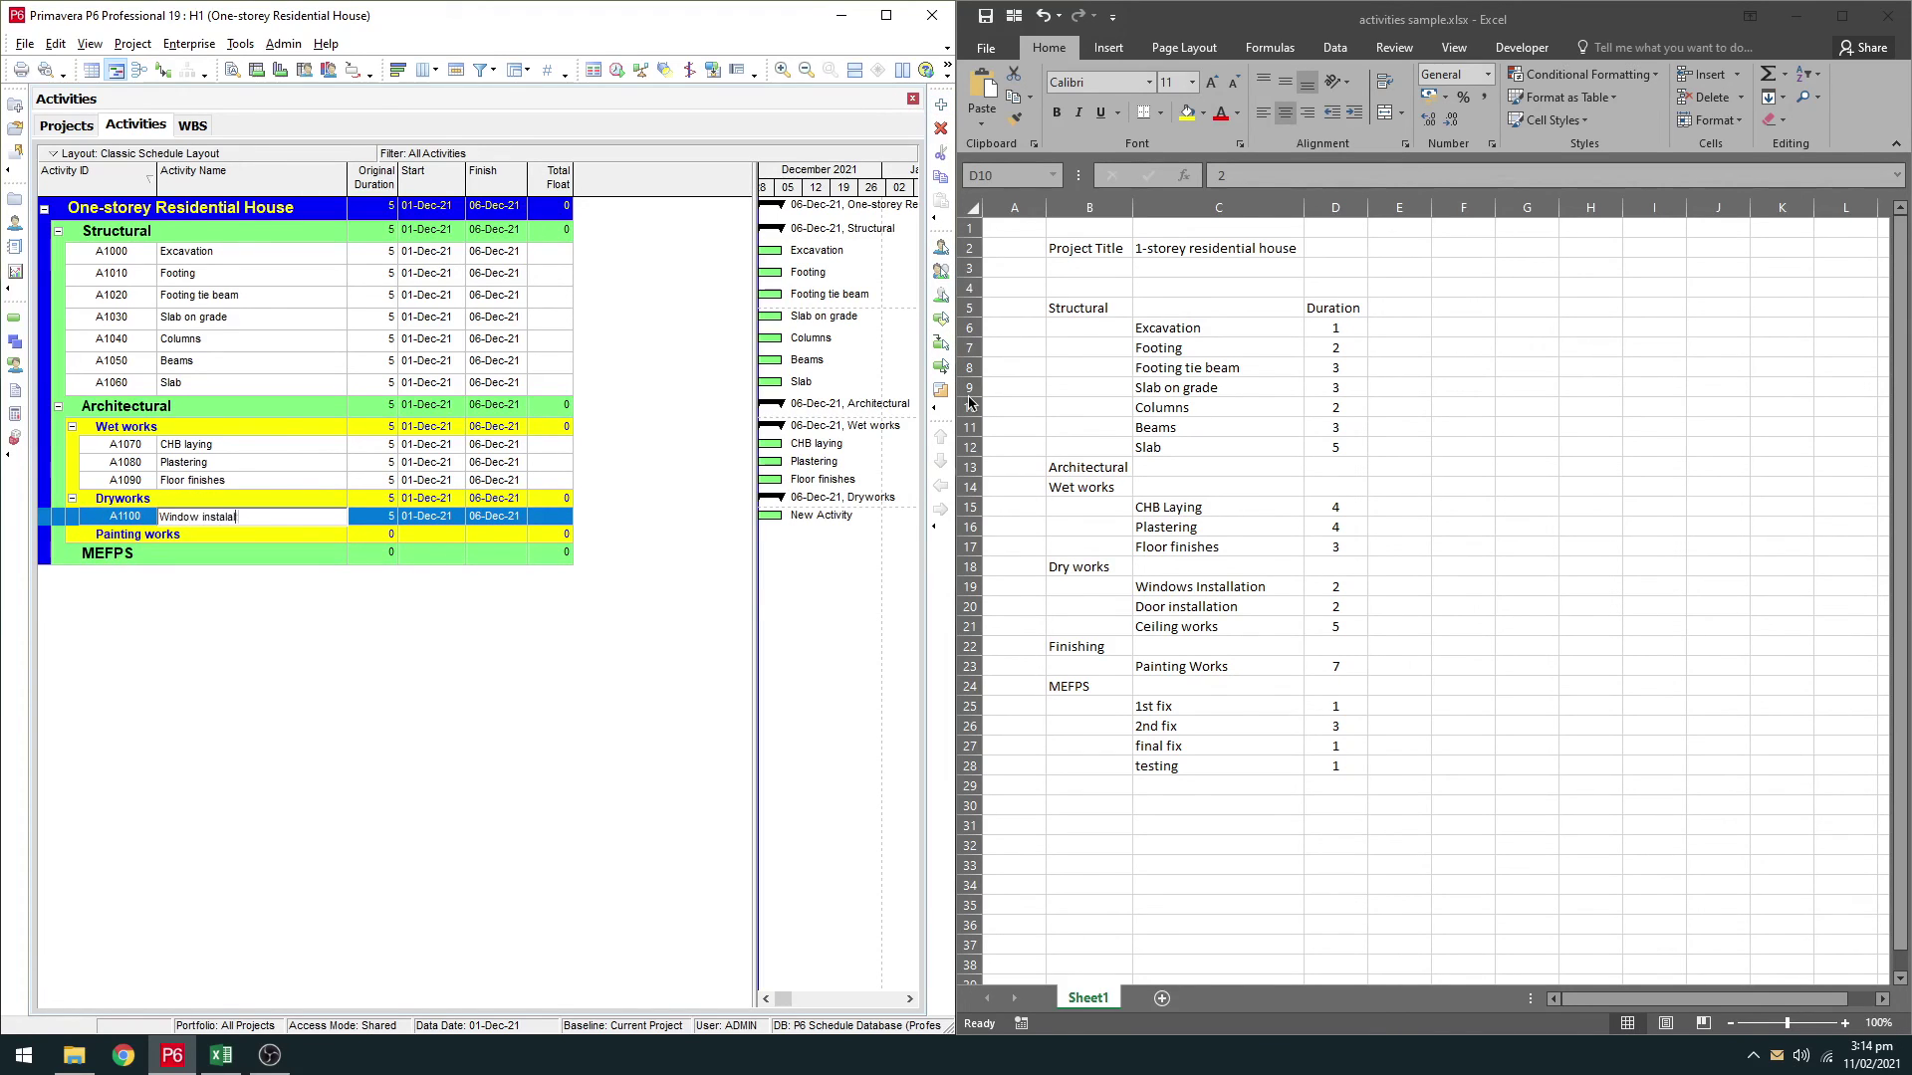
pyautogui.write('installation')
pyautogui.press('Return')
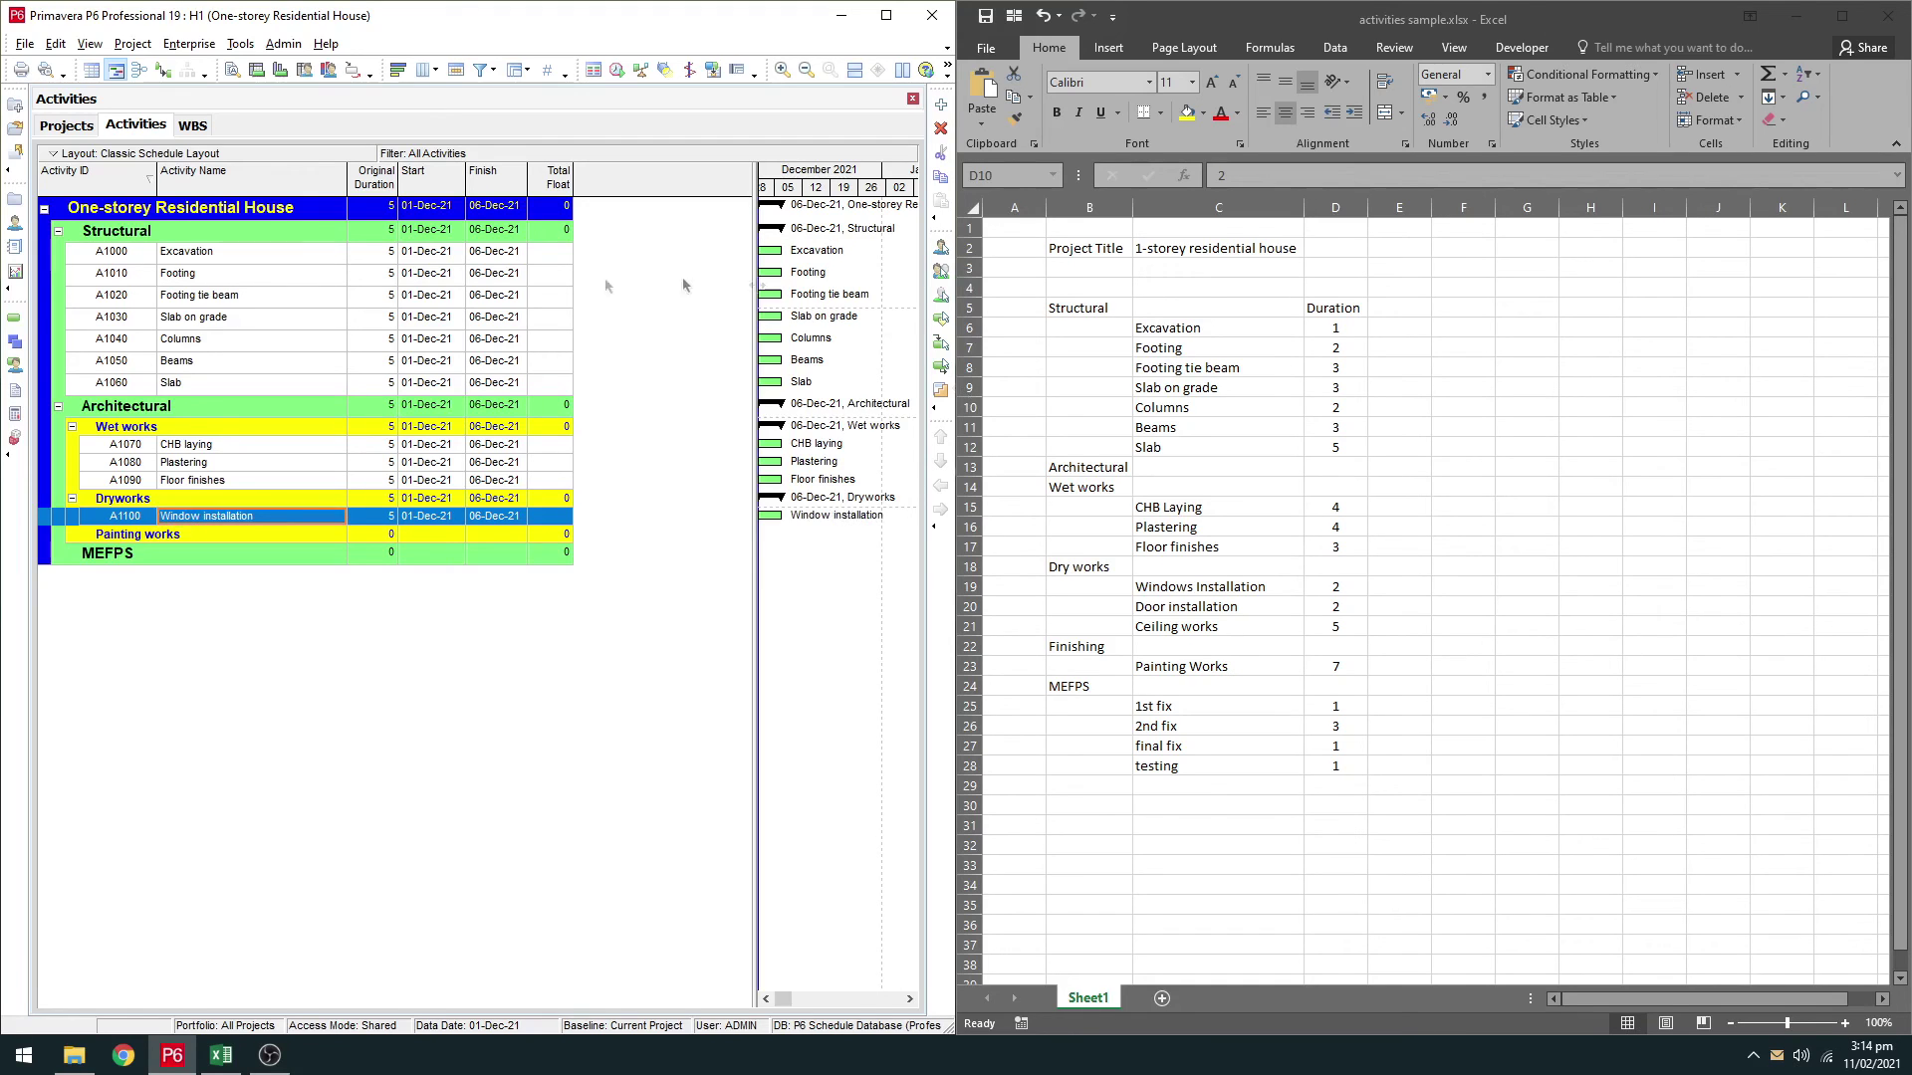
pyautogui.click(941, 103)
pyautogui.write('Door installation')
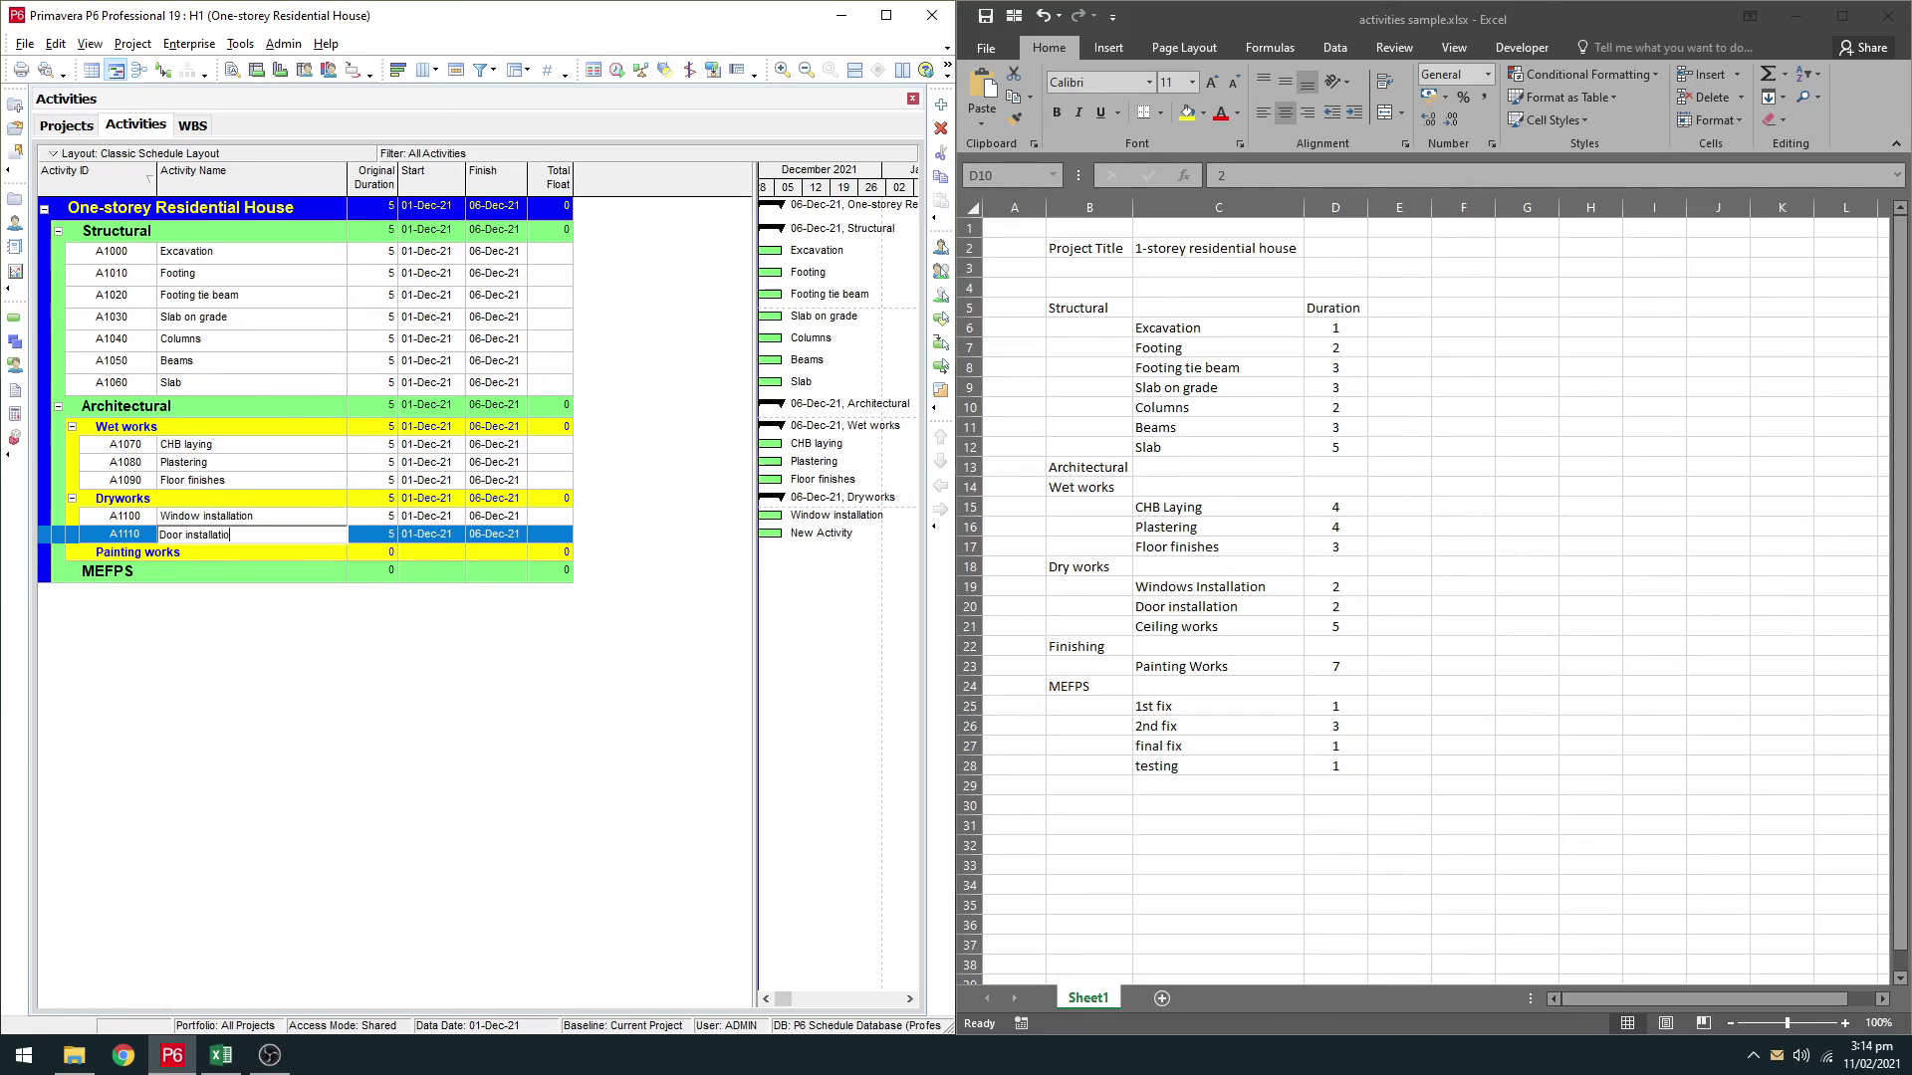
pyautogui.click(941, 103)
pyautogui.write('Ceiling works')
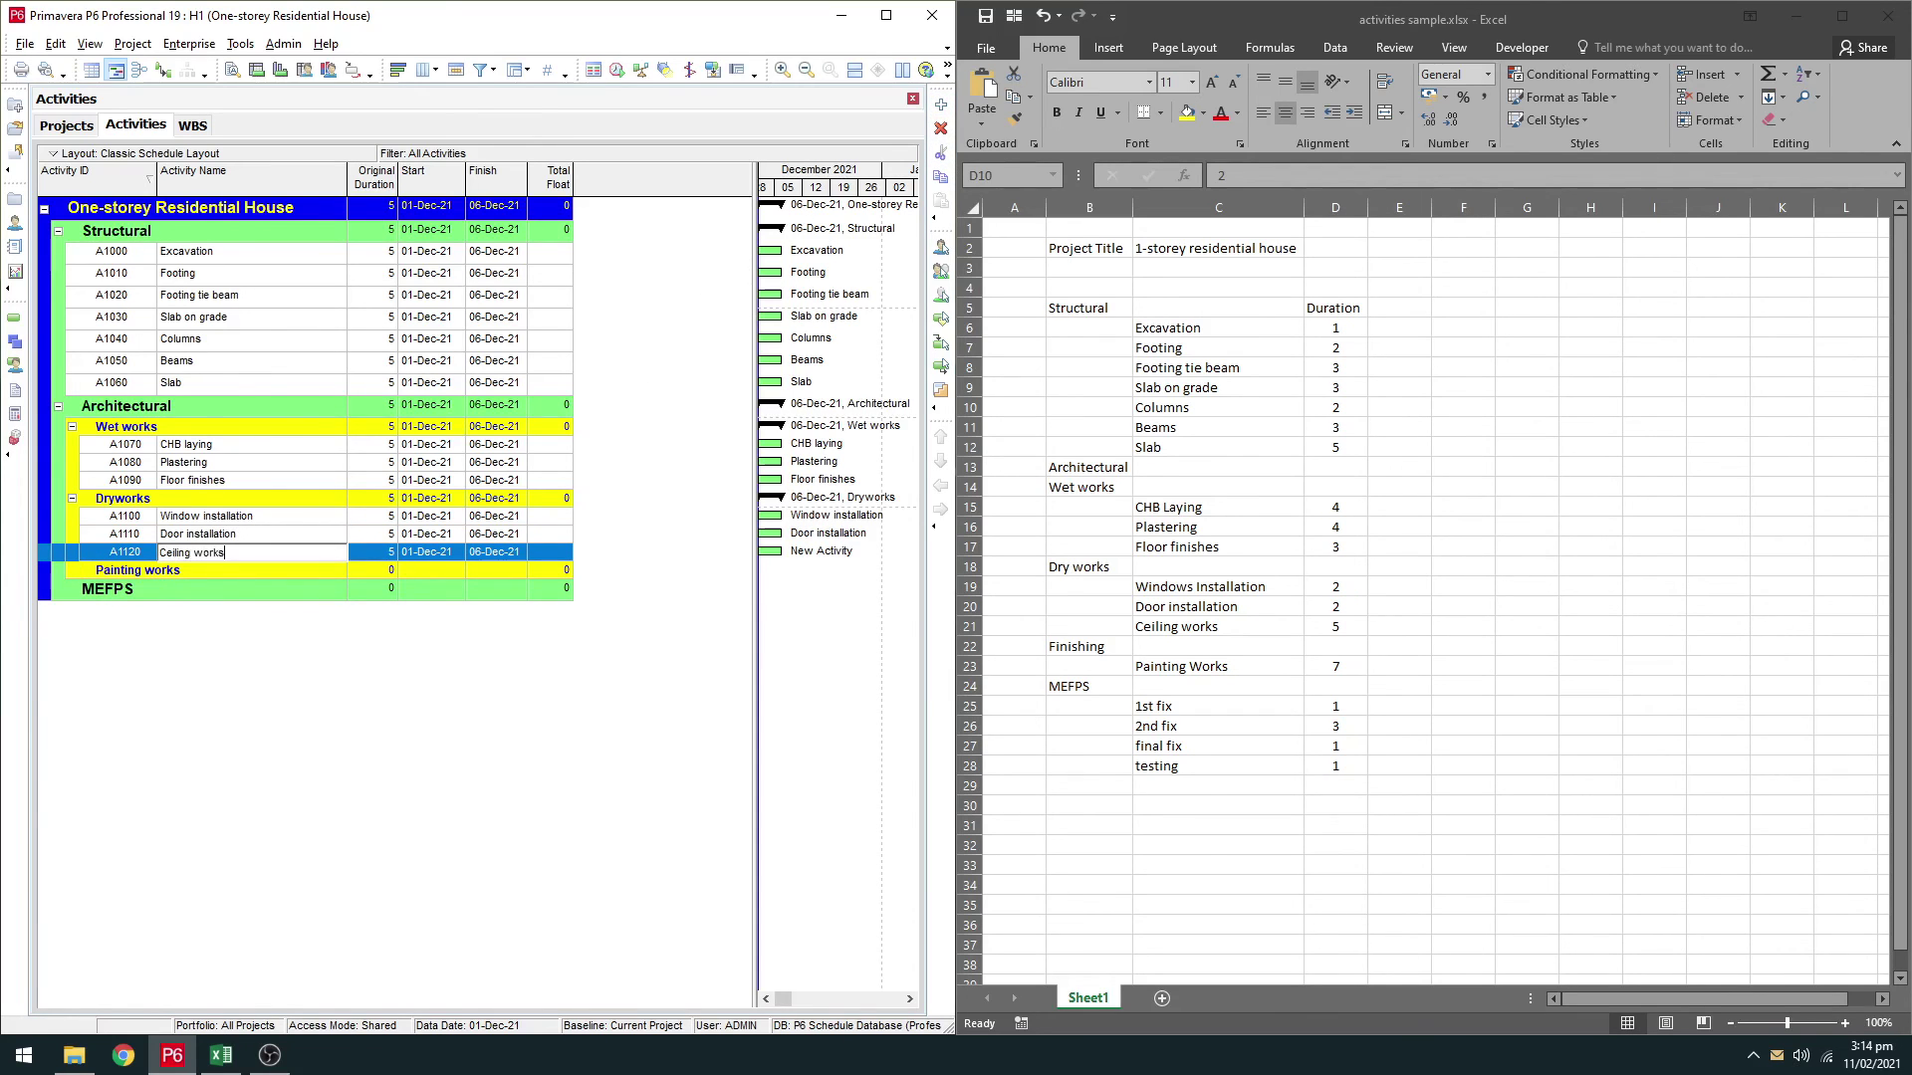
# Step: Add an activity named Painting works under the Painting works WBS
pyautogui.click(225, 570)
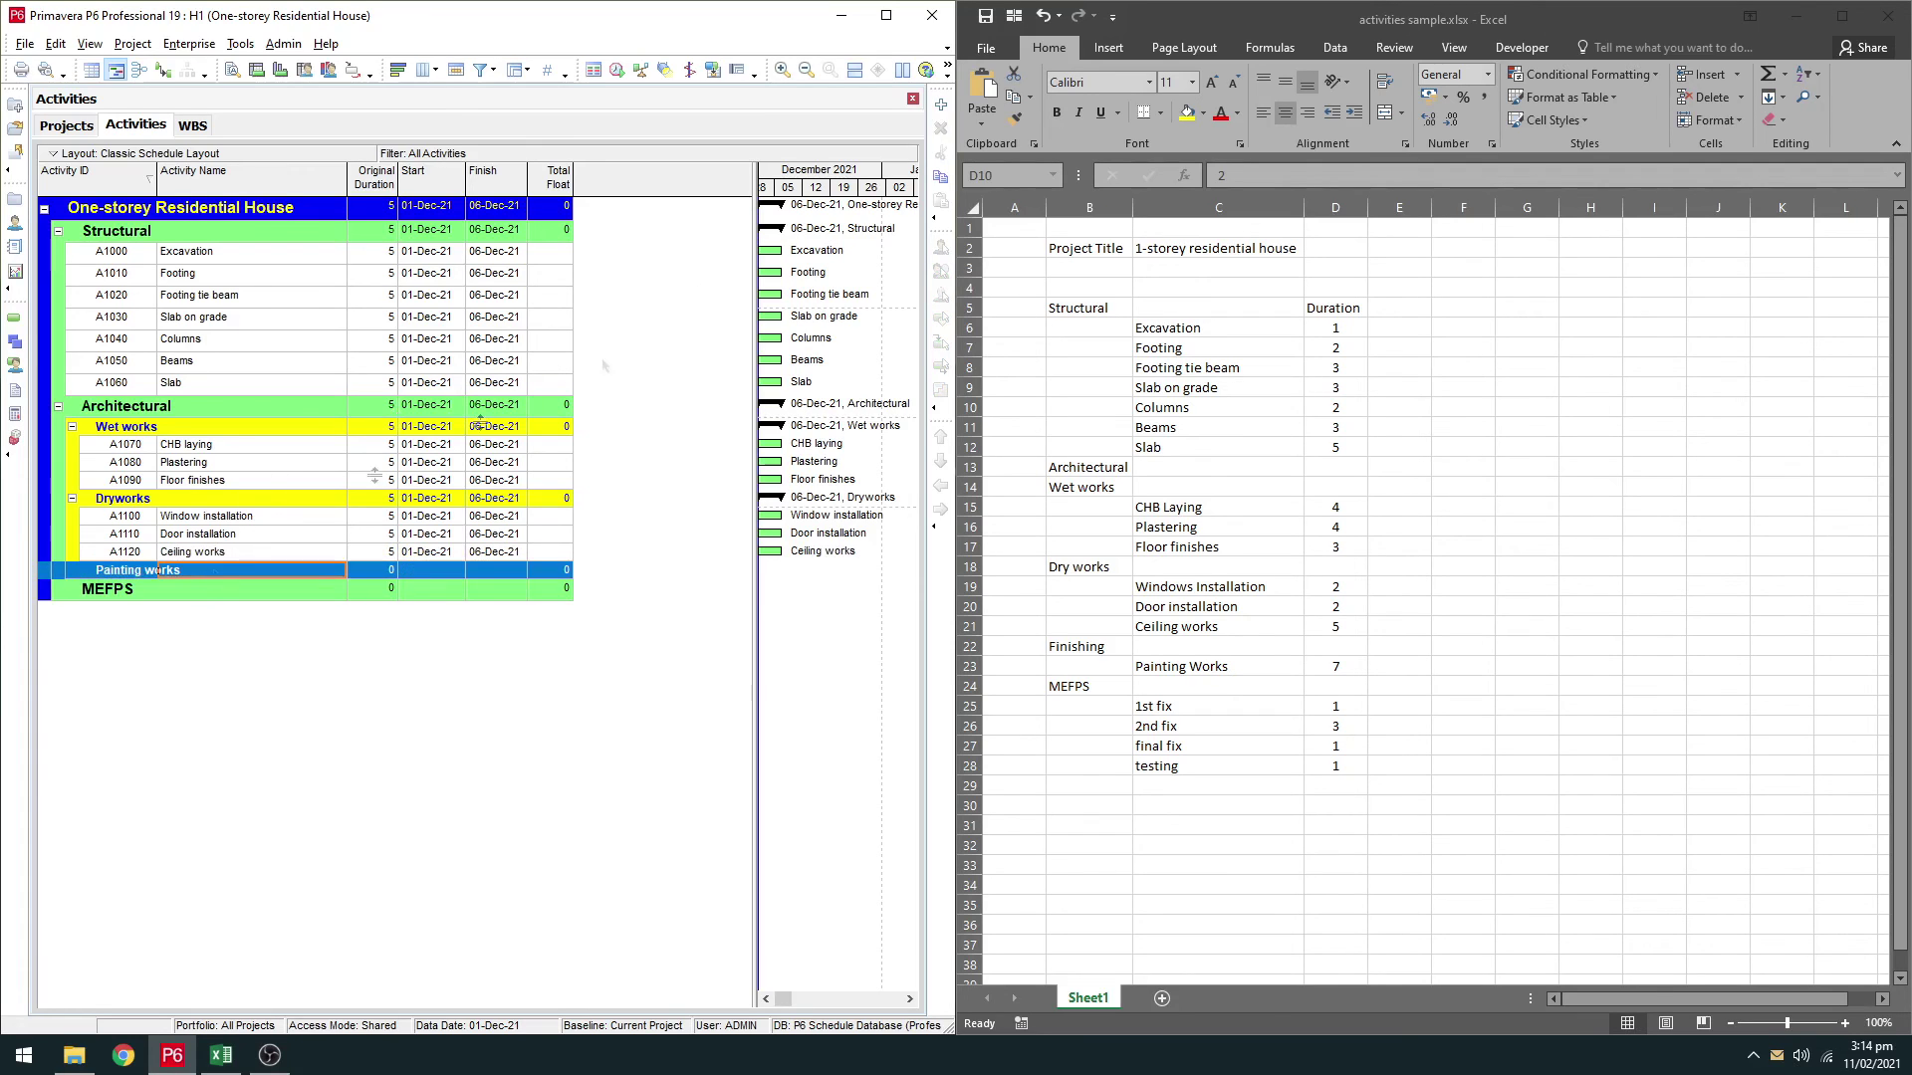
pyautogui.click(941, 104)
pyautogui.write('Pai')
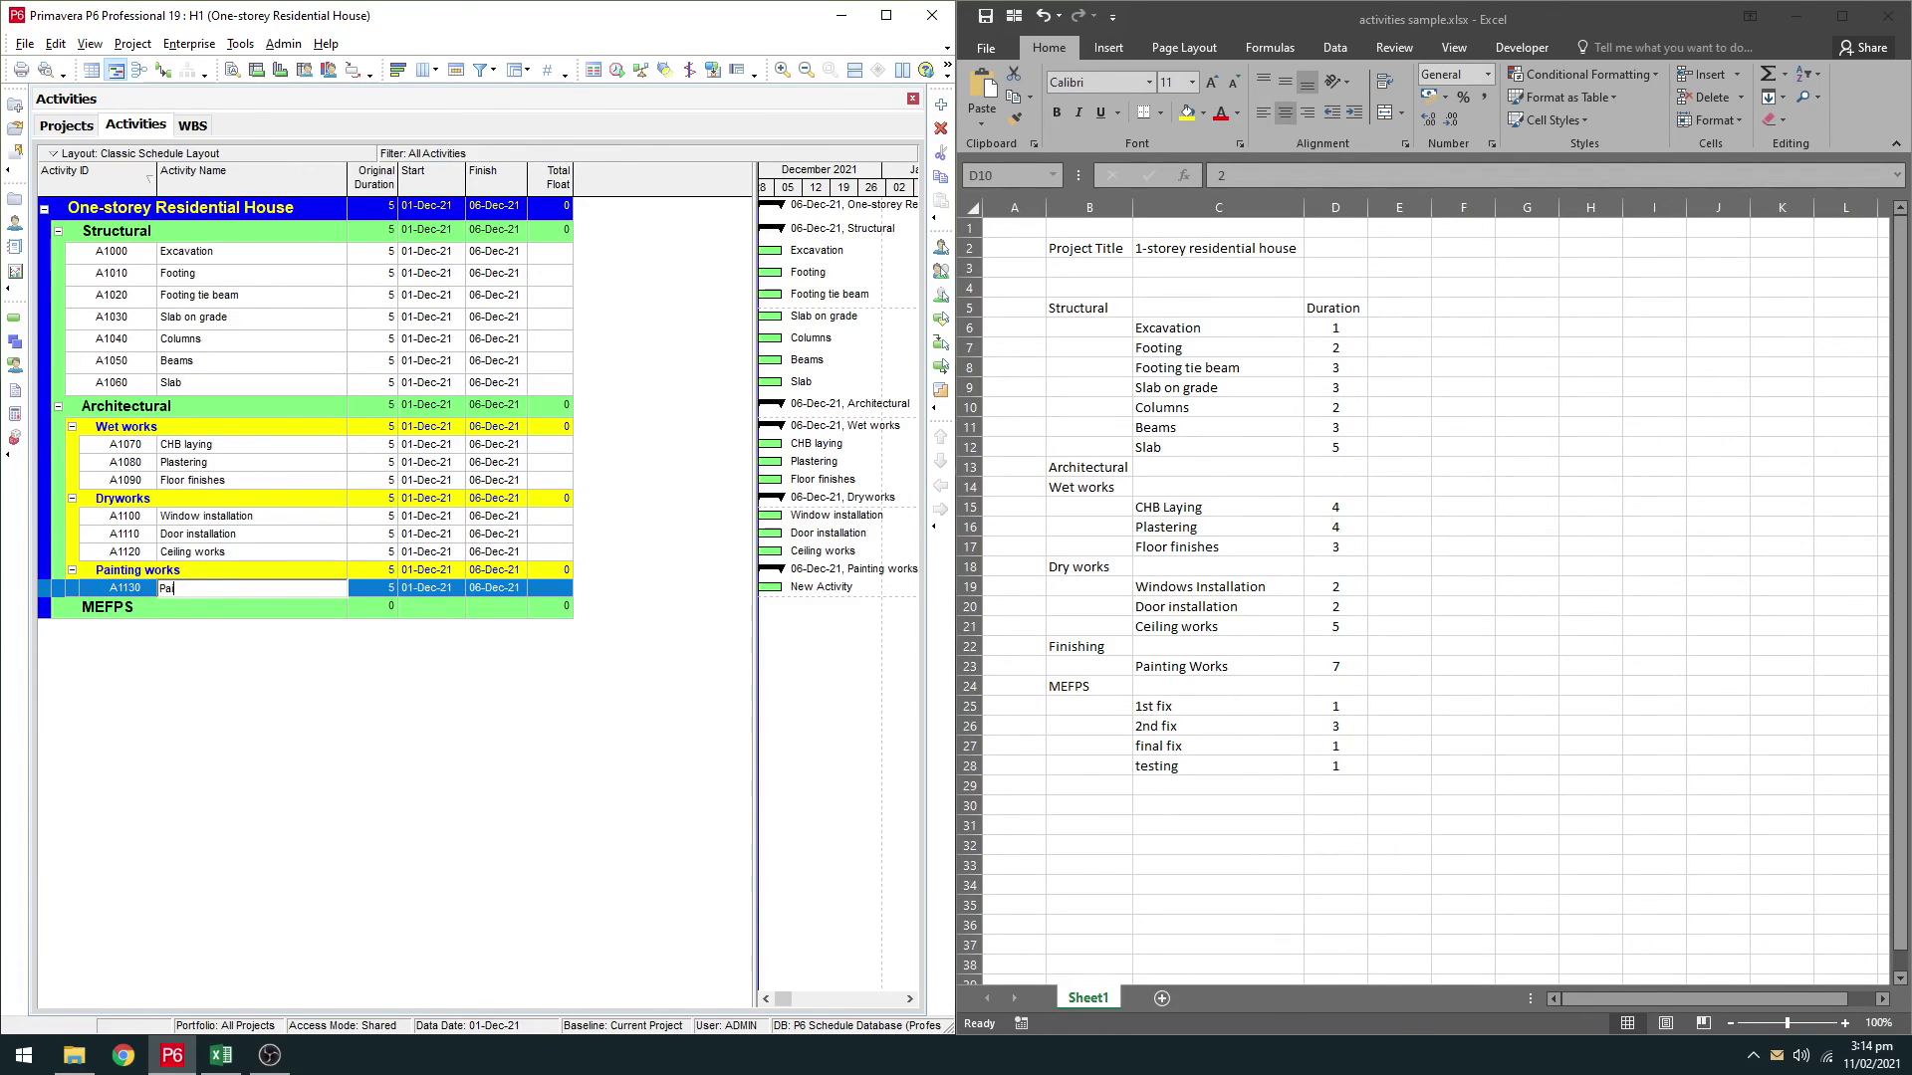
pyautogui.write('nting works')
# Step: Add activities named 1st fix, 2nd fix, Final fix and Testing under the MEFPS WBS
pyautogui.click(150, 610)
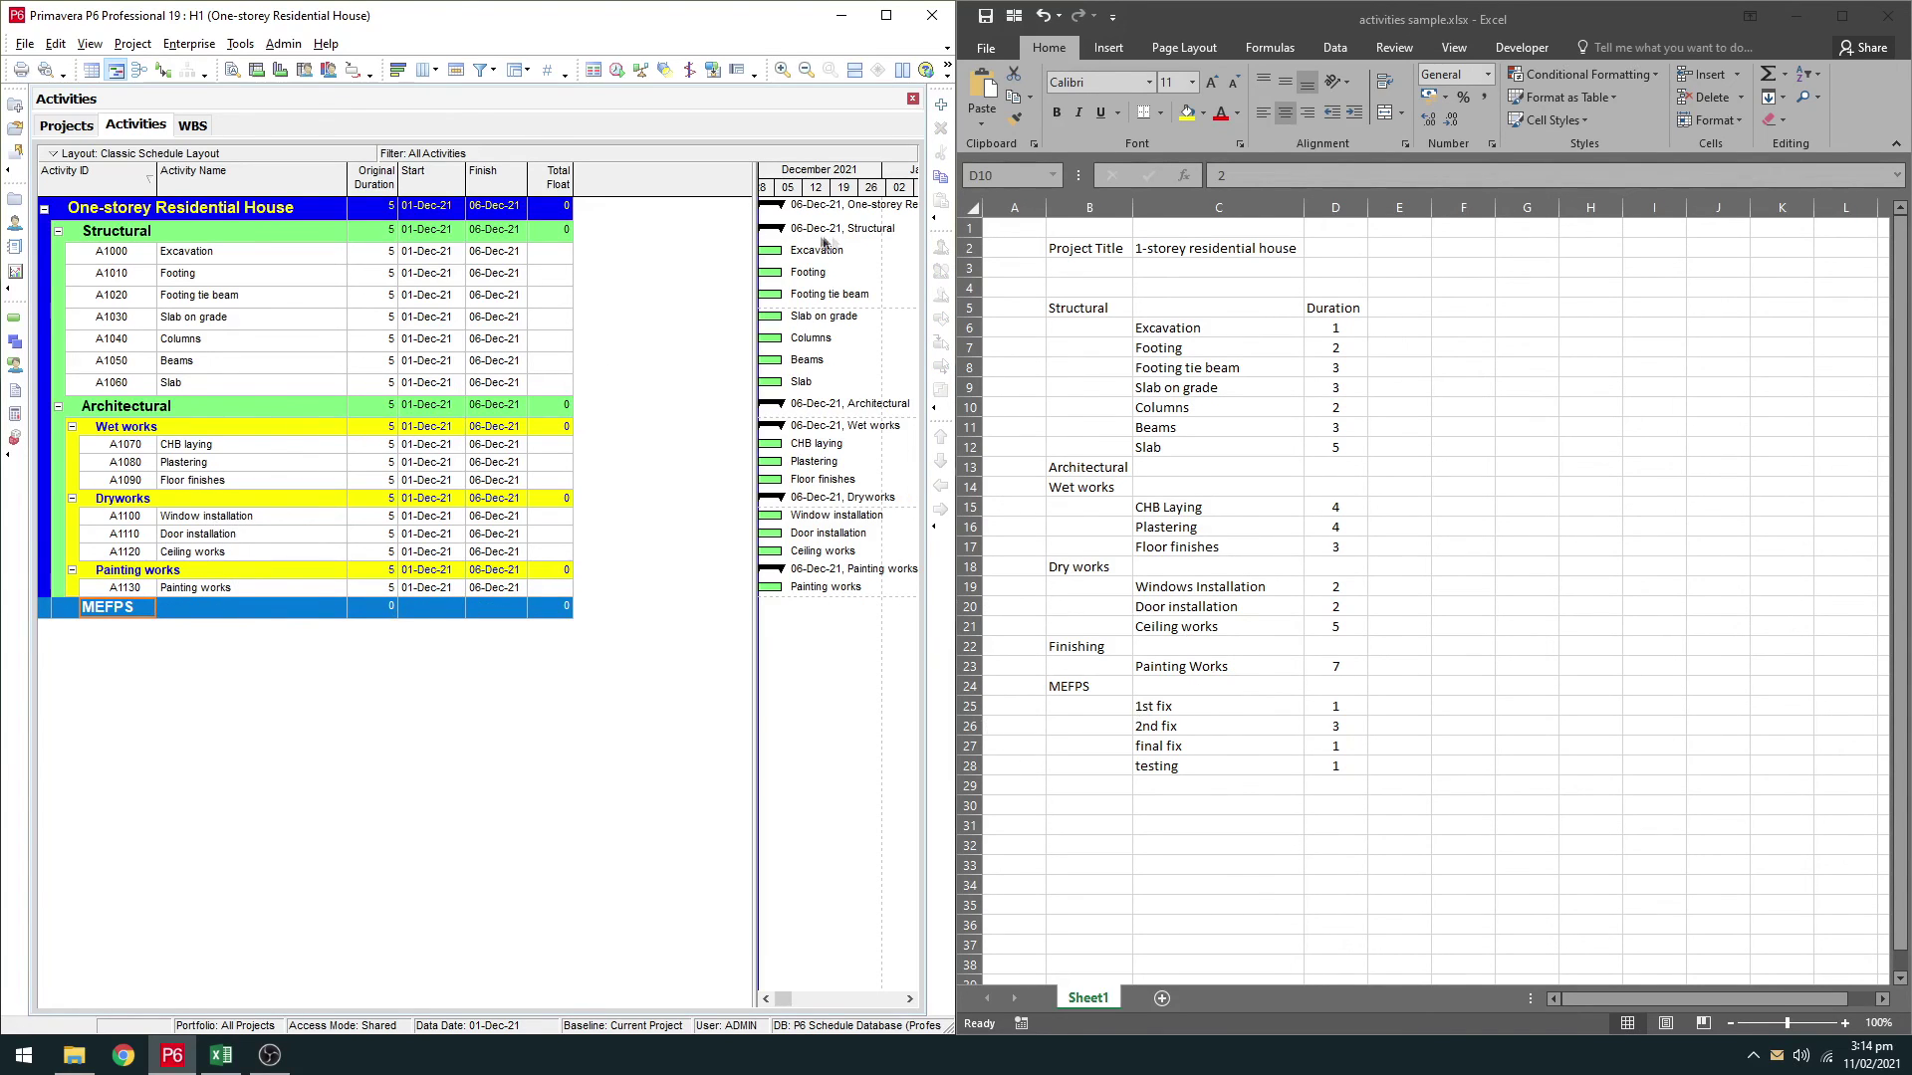
pyautogui.click(941, 104)
pyautogui.write('1s')
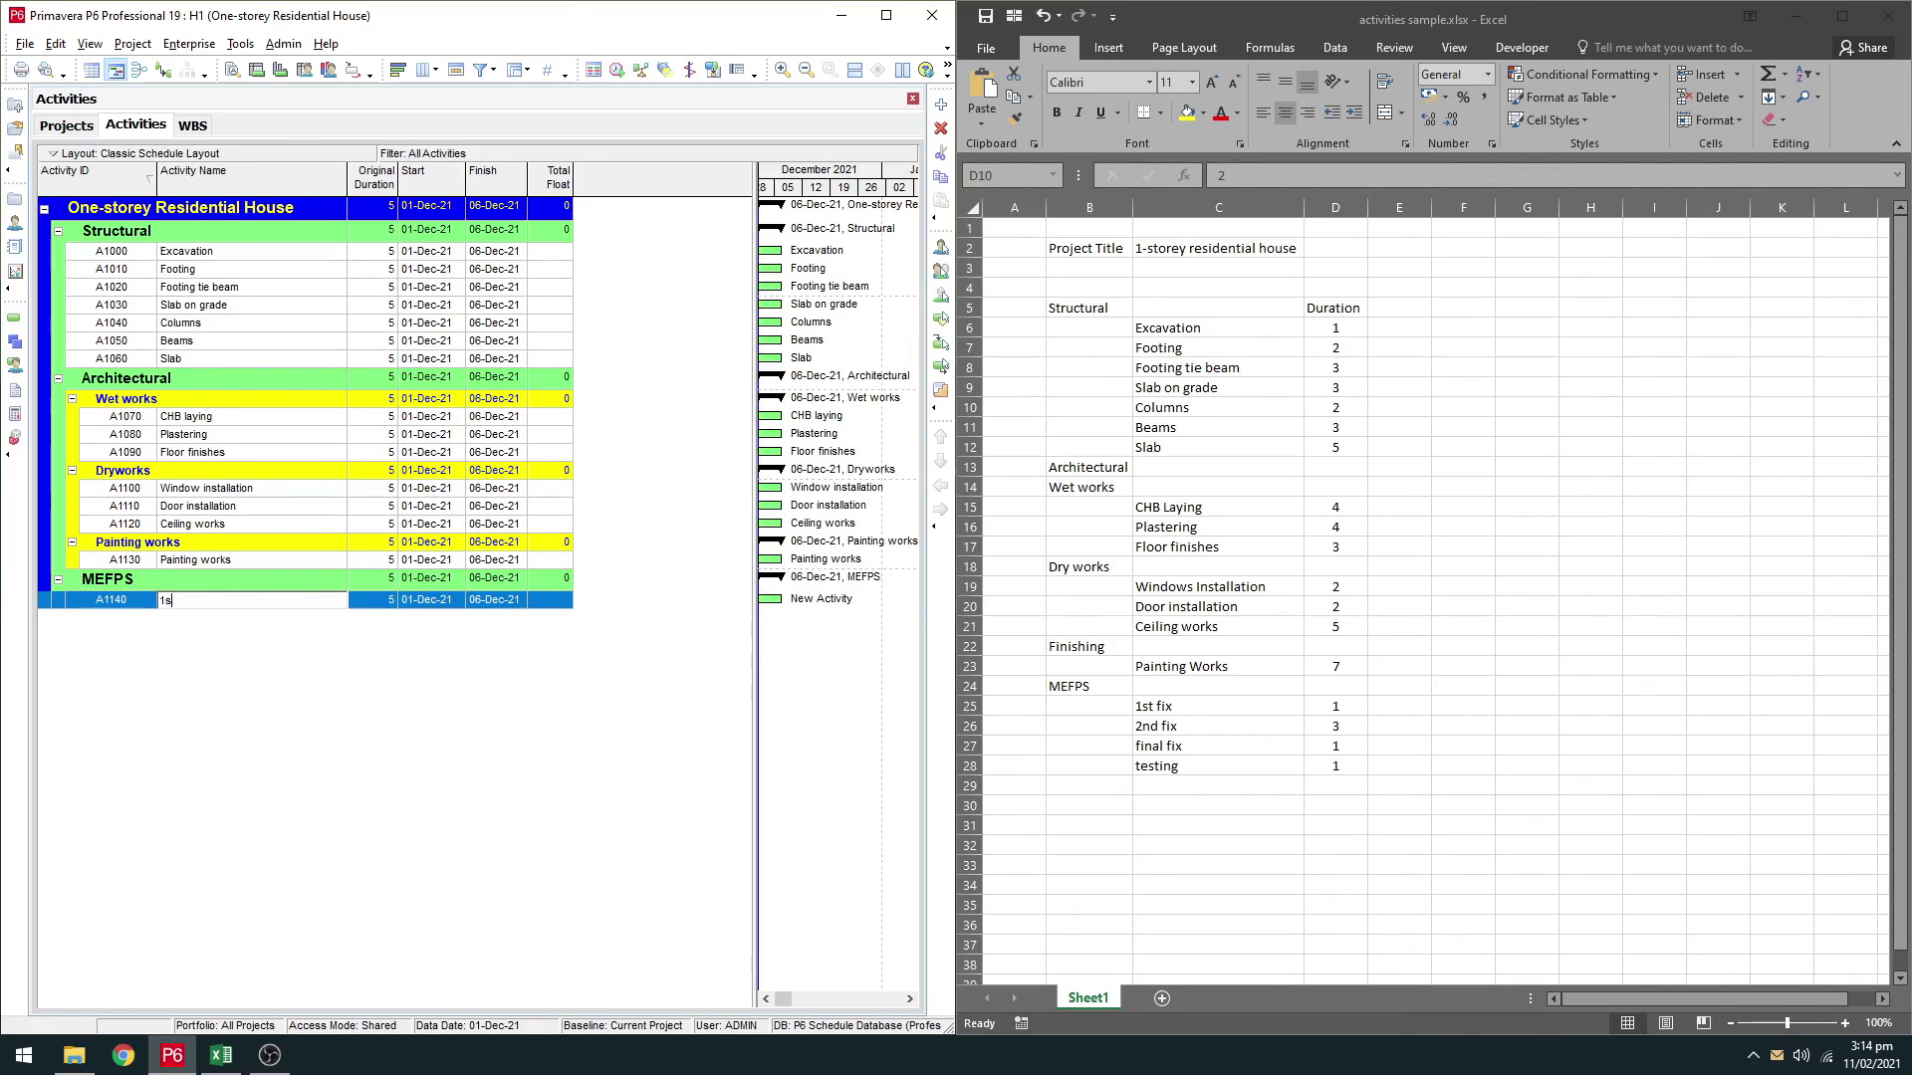
pyautogui.write('t fix')
pyautogui.click(941, 104)
pyautogui.write('2nd fi')
pyautogui.click(941, 103)
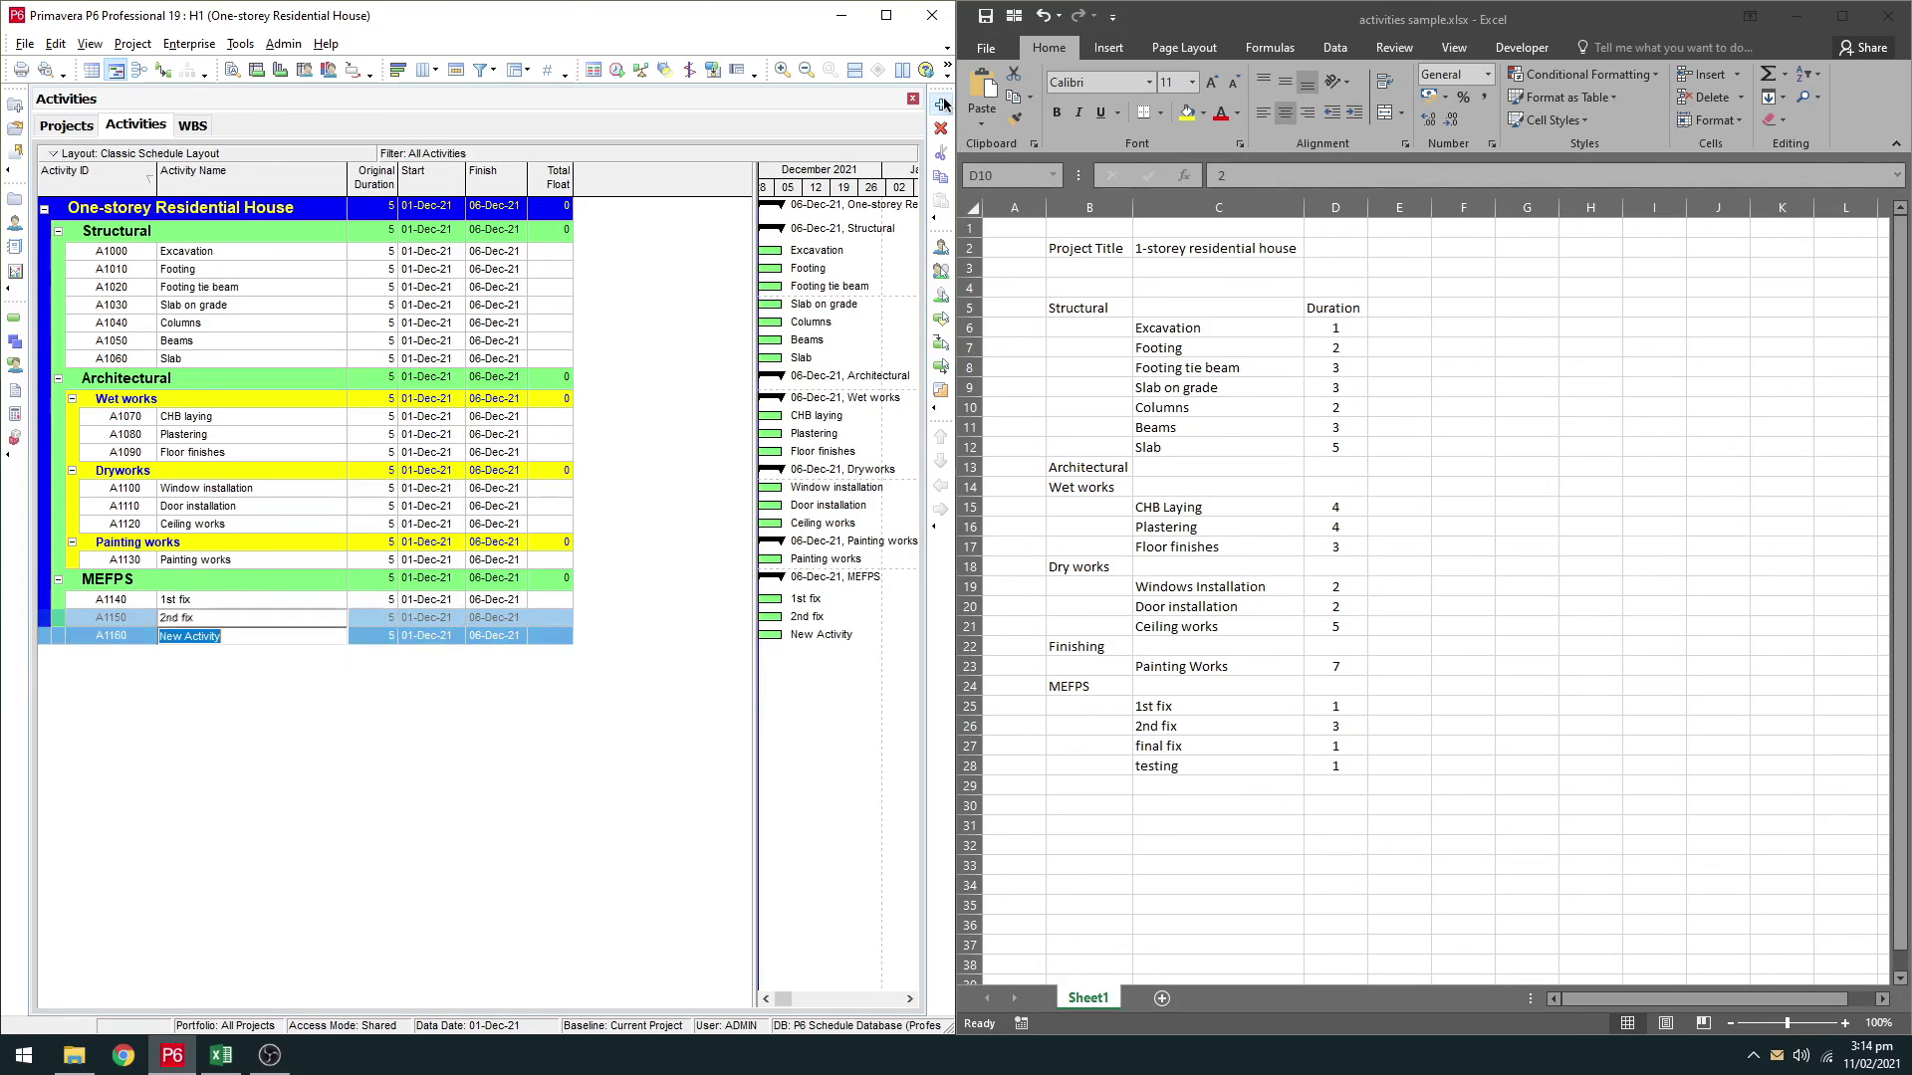
pyautogui.write('Final fix')
pyautogui.click(941, 104)
pyautogui.write('Testing')
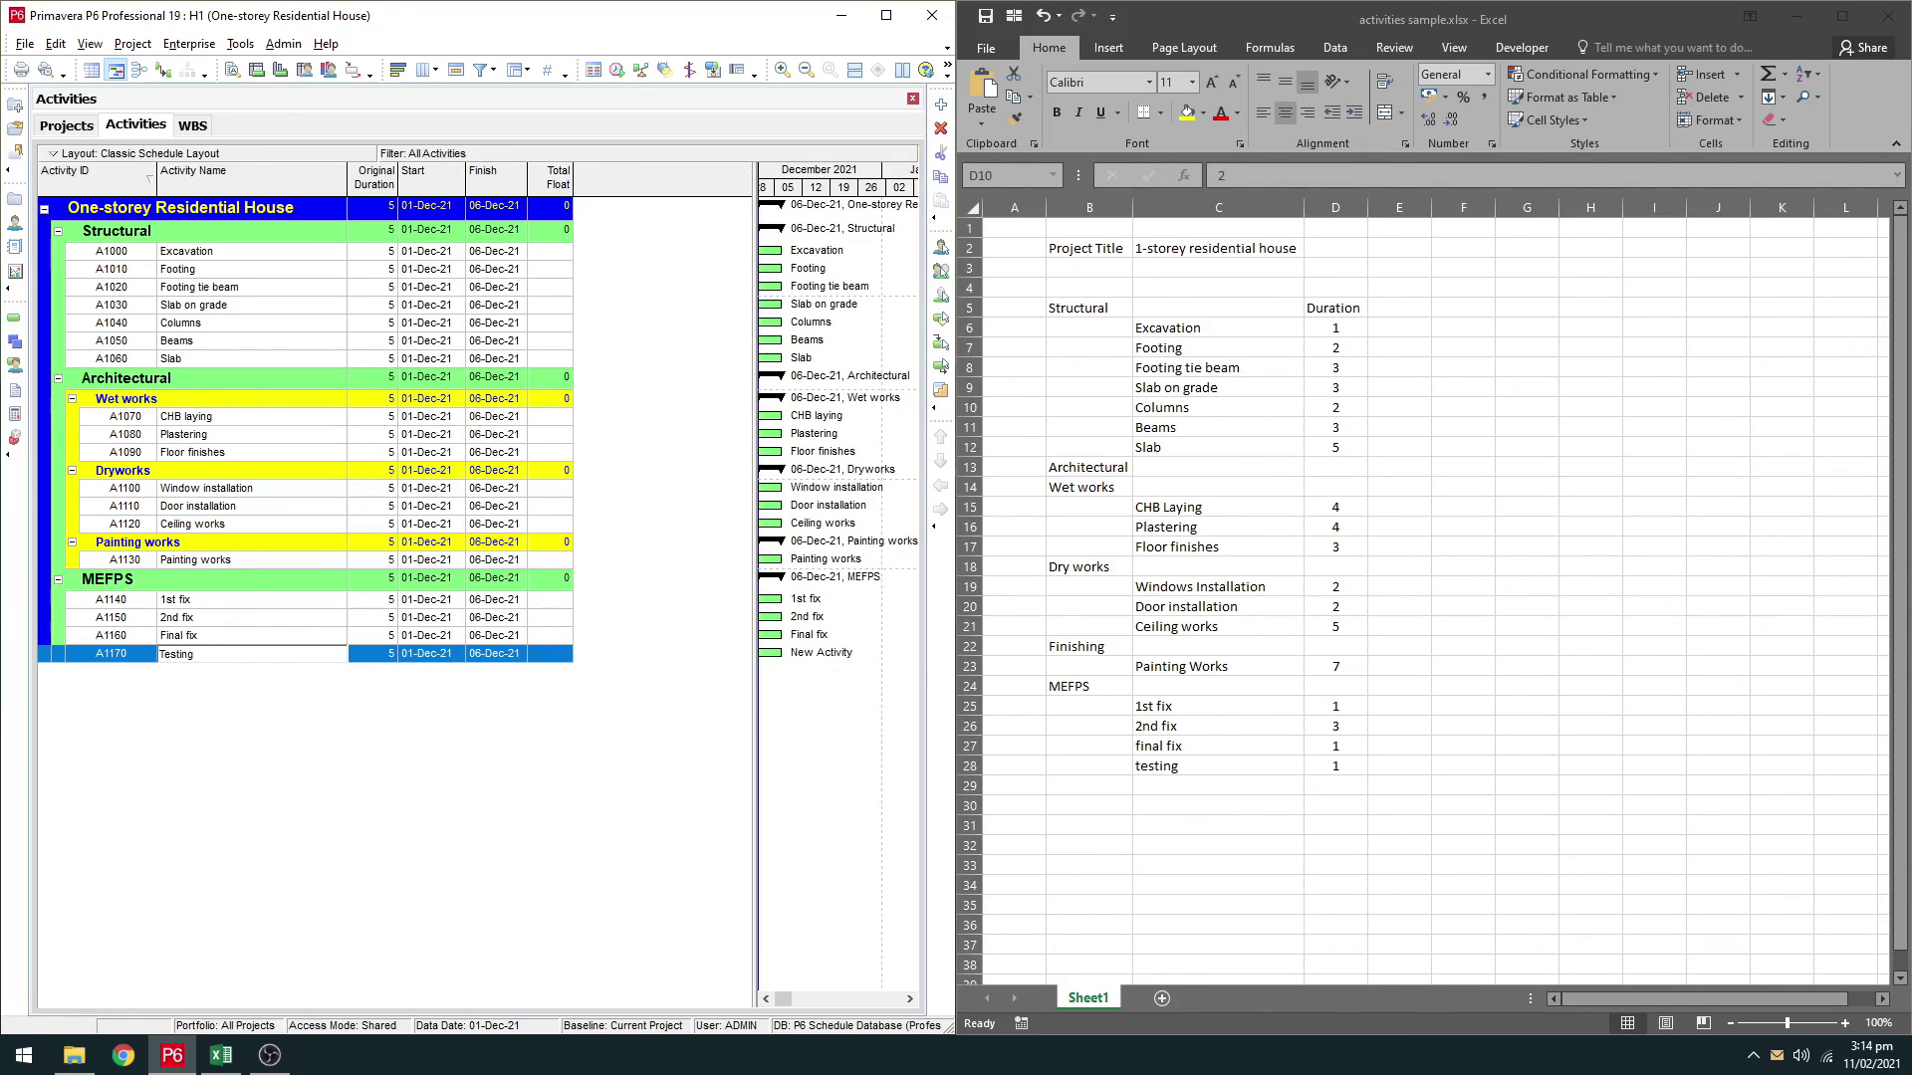
pyautogui.click(348, 761)
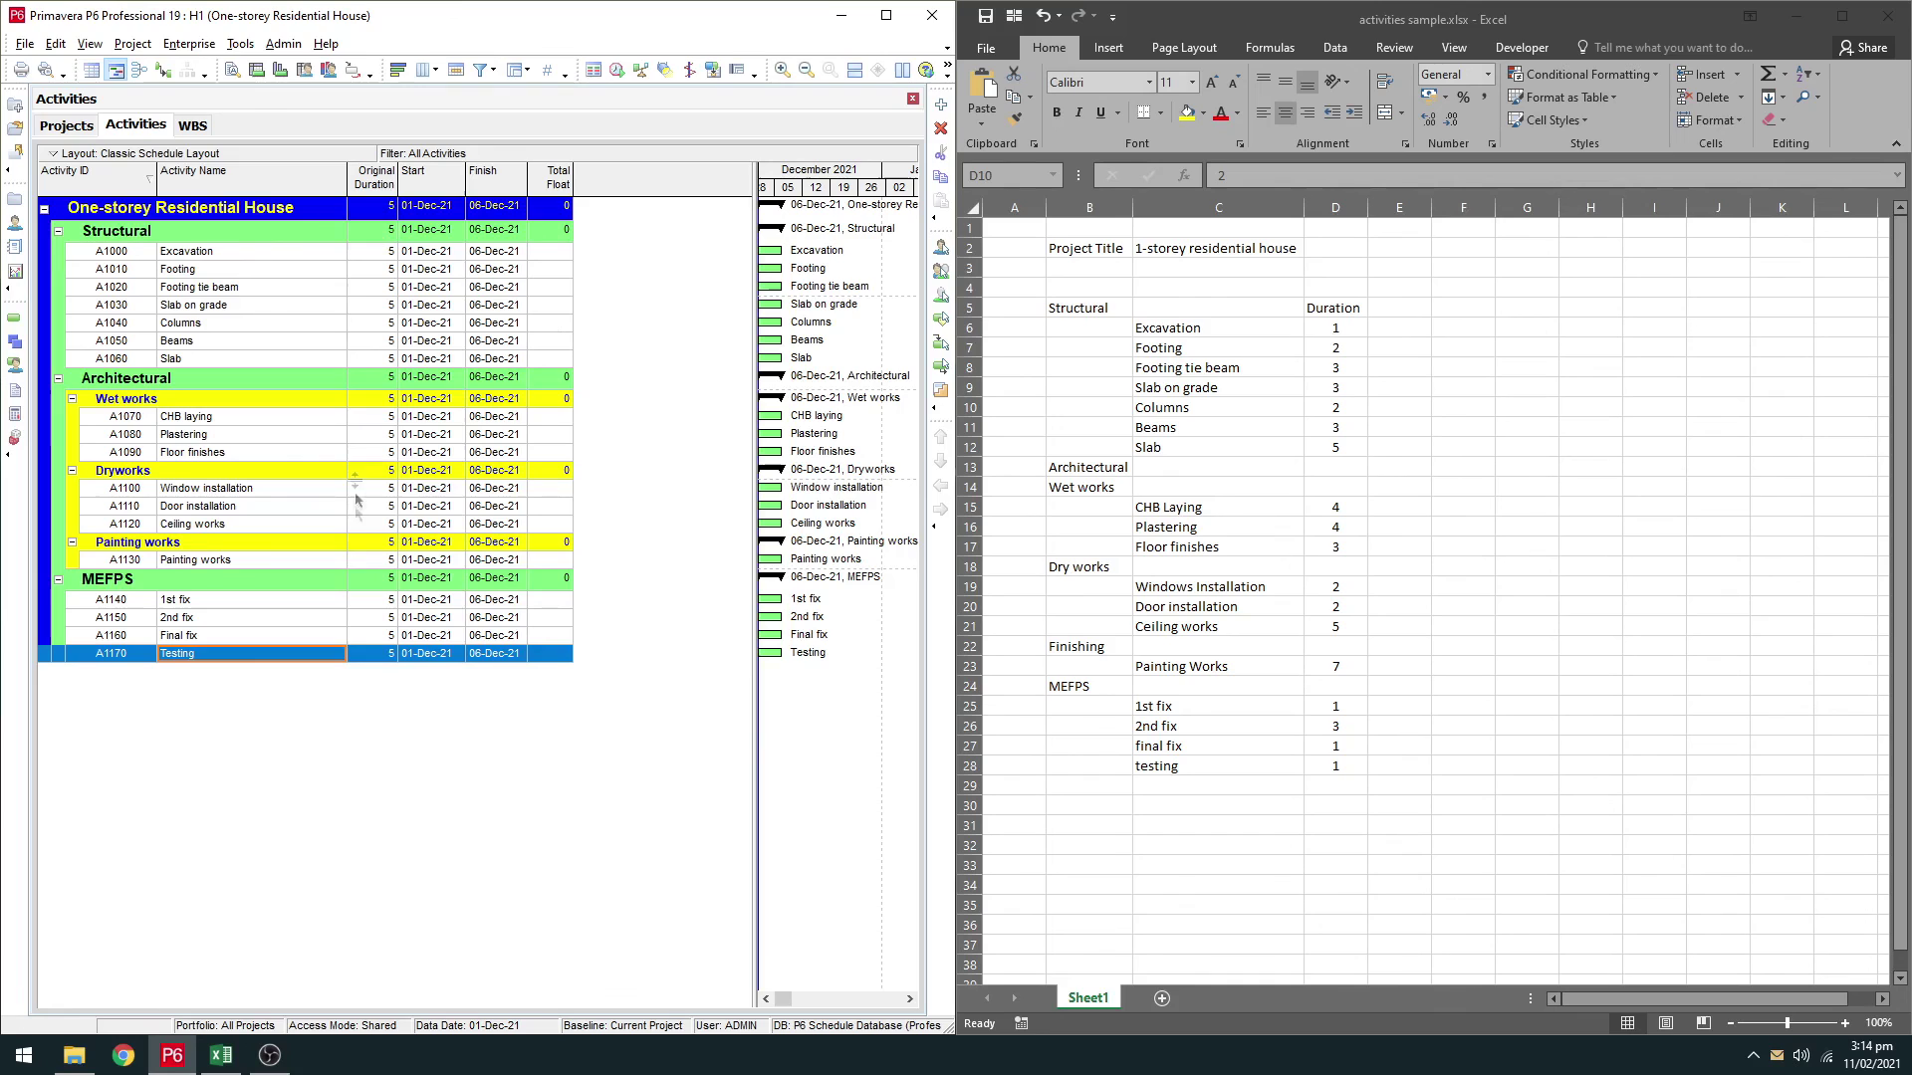
pyautogui.click(227, 386)
pyautogui.click(197, 254)
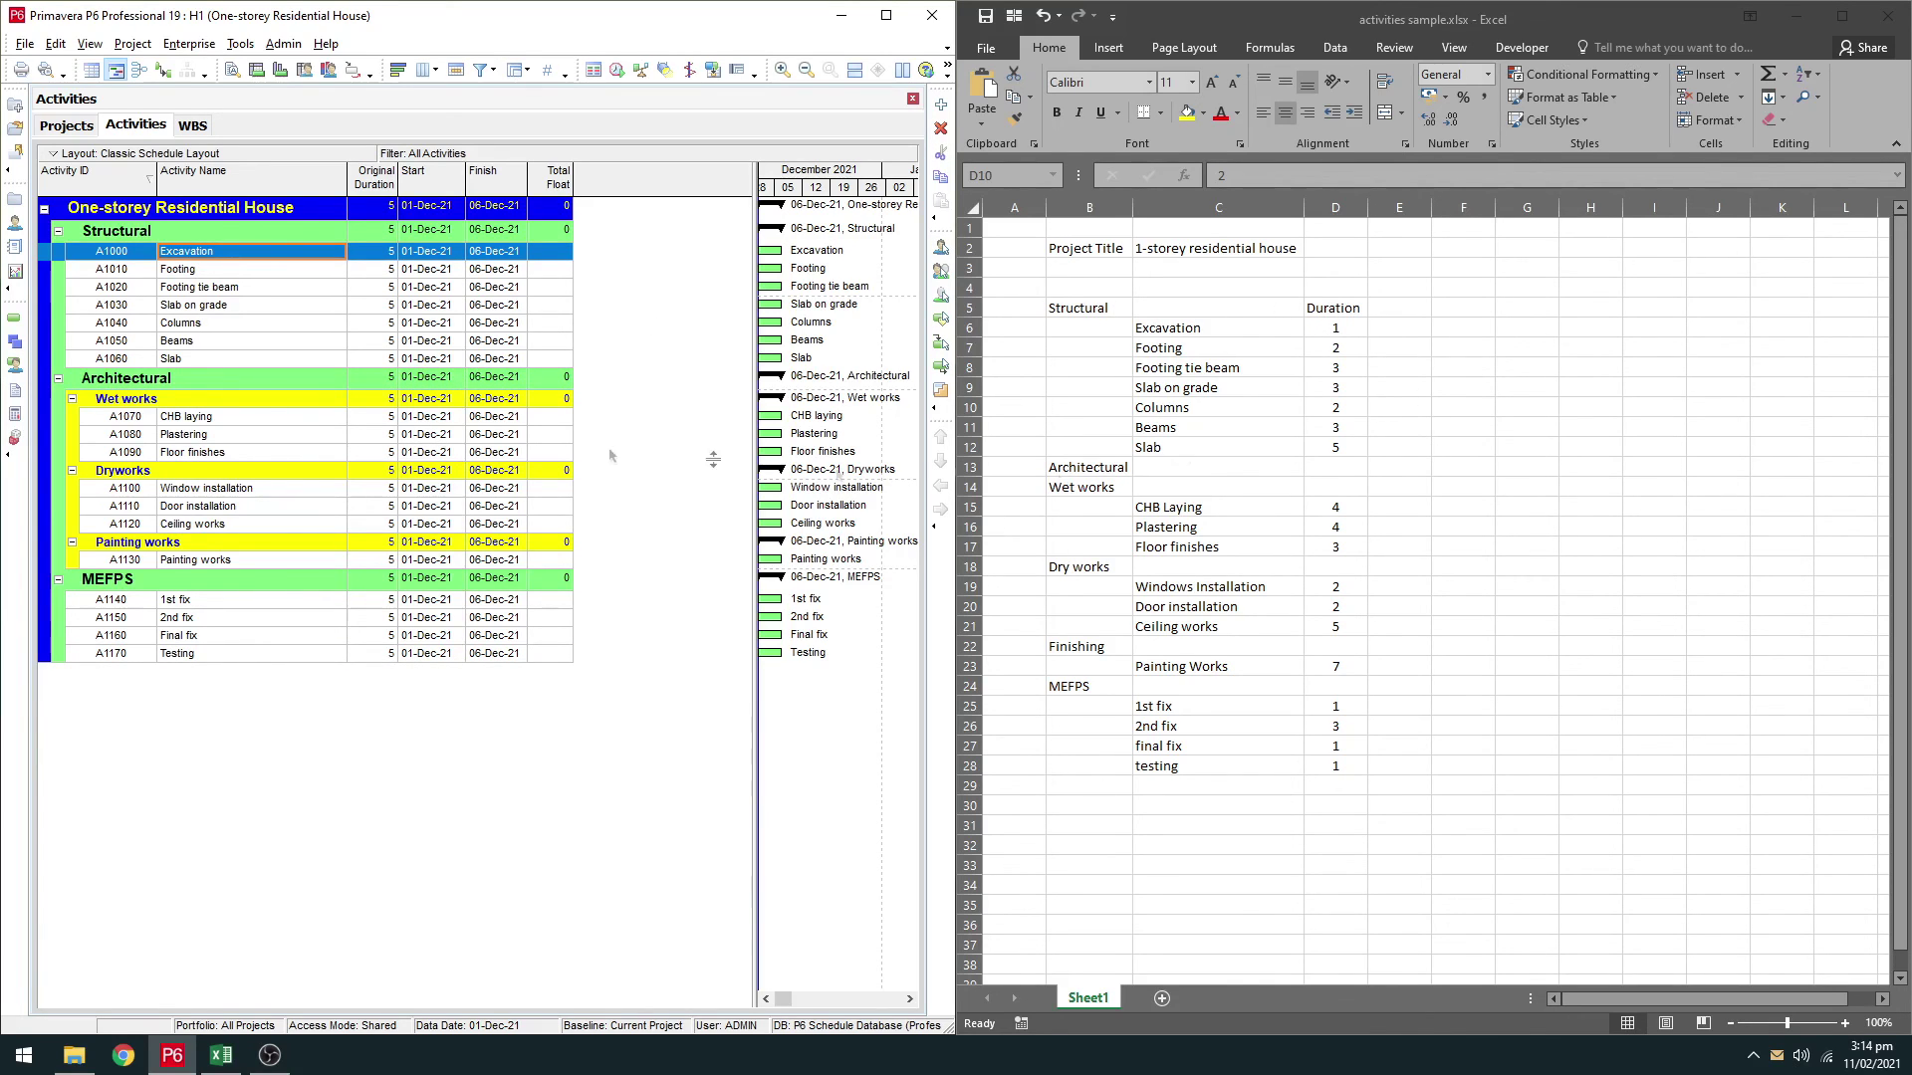
pyautogui.click(339, 343)
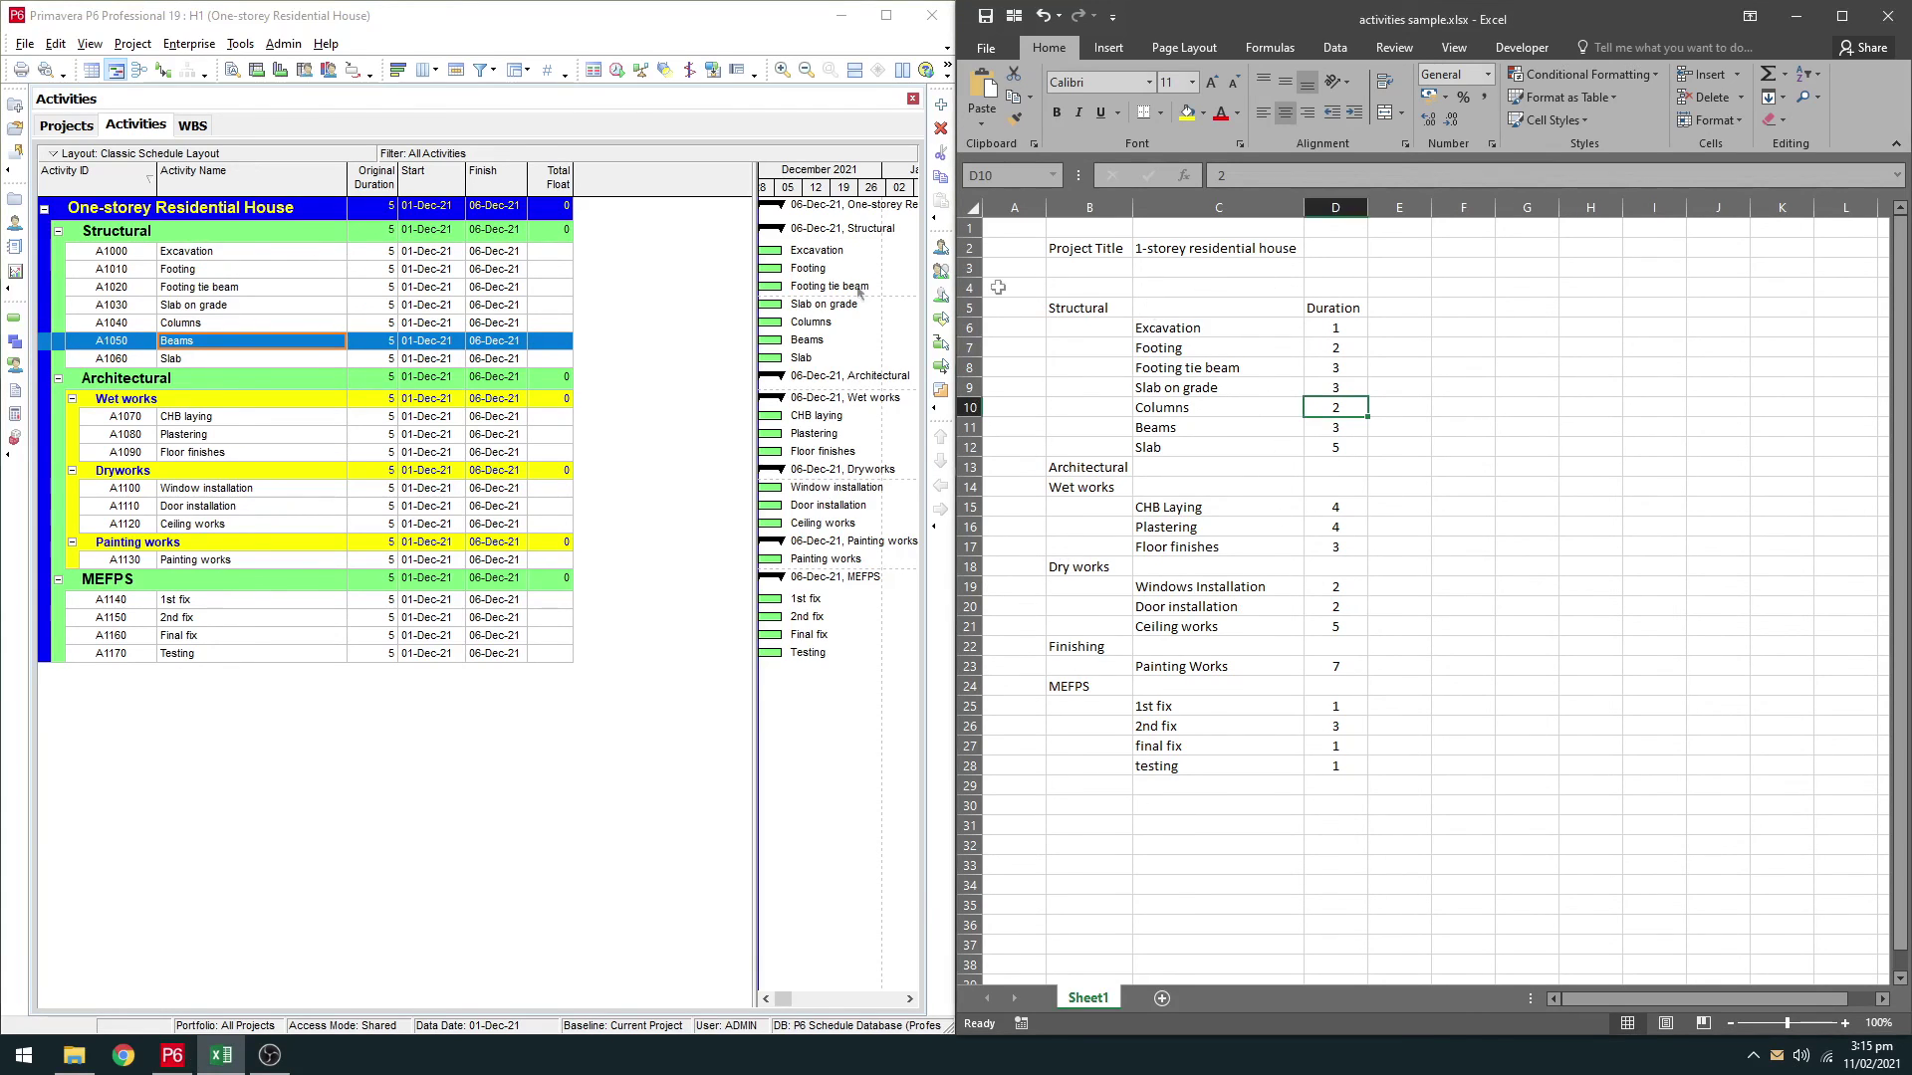
# Step: Following the Excel list, set the original durations of Excavation to 1, Footing to 2 and Footing tie beam to 3
pyautogui.click(1335, 328)
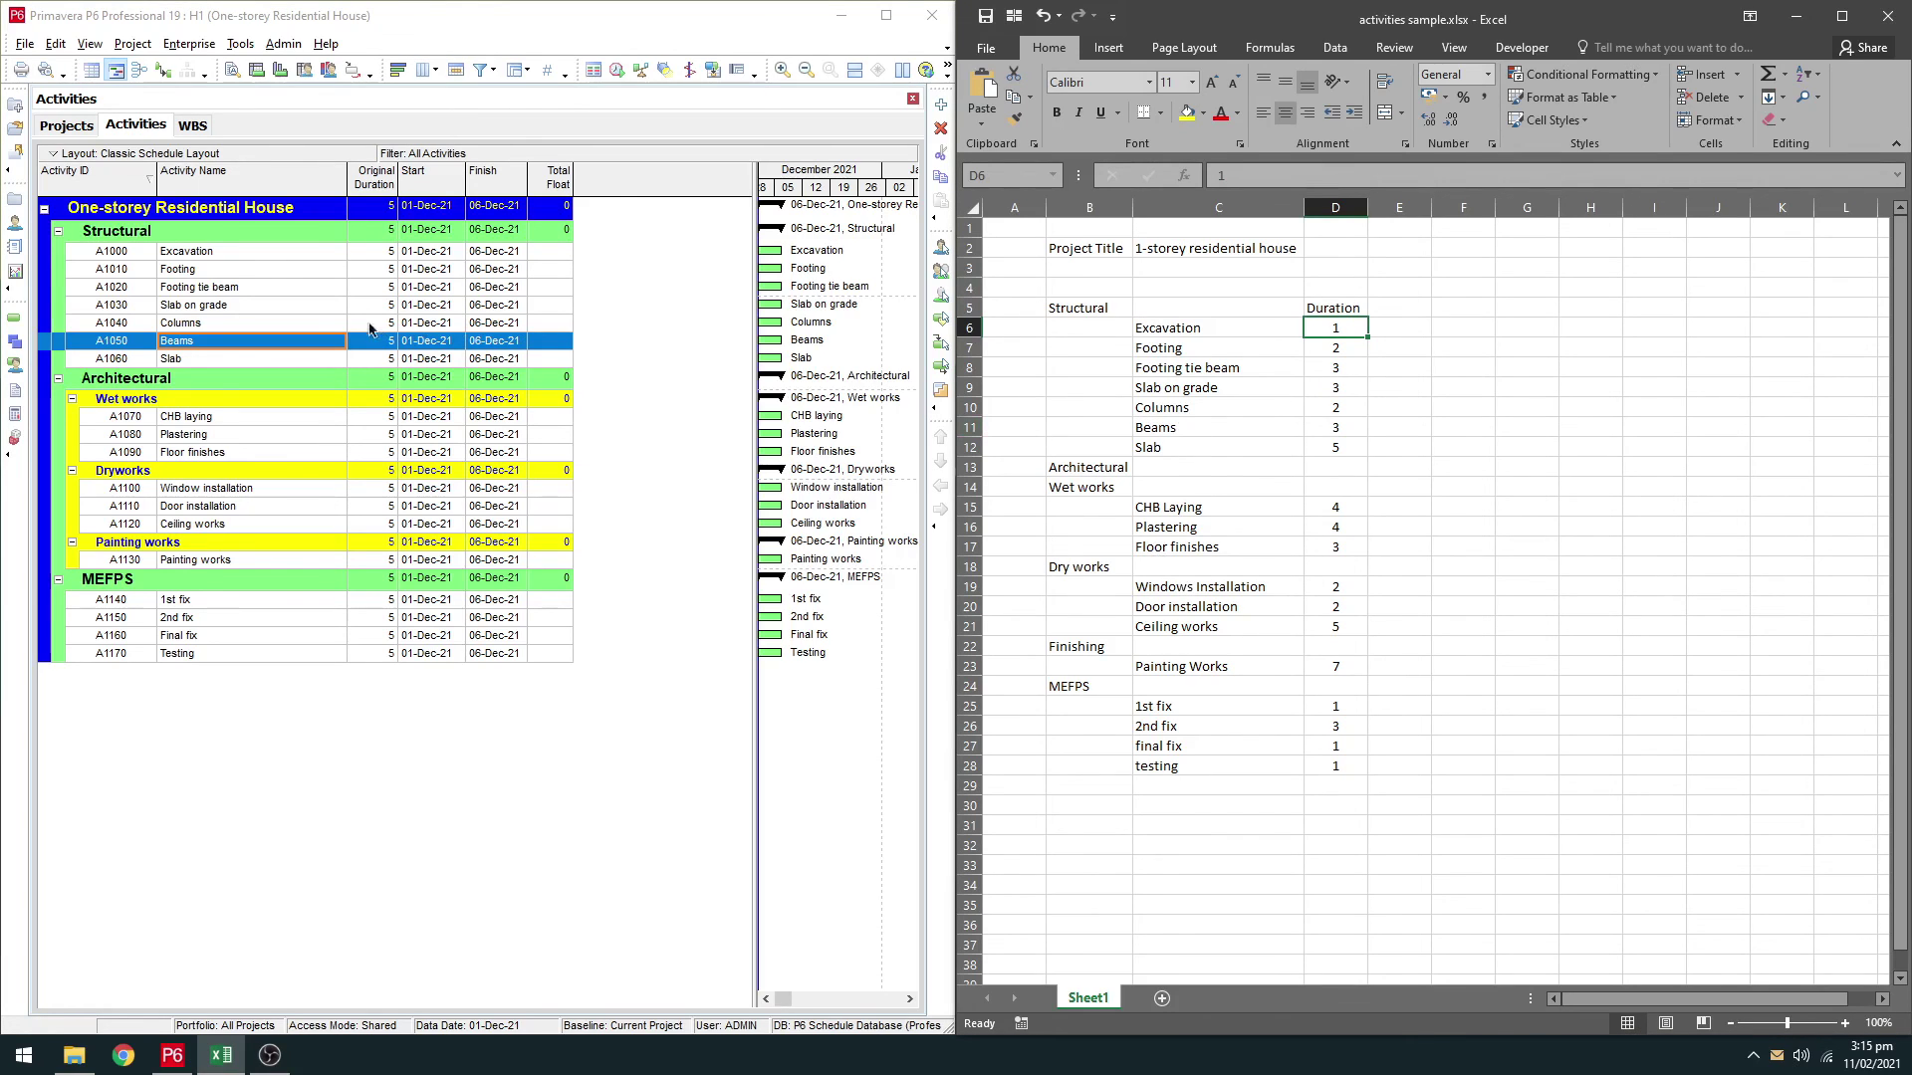
pyautogui.click(373, 254)
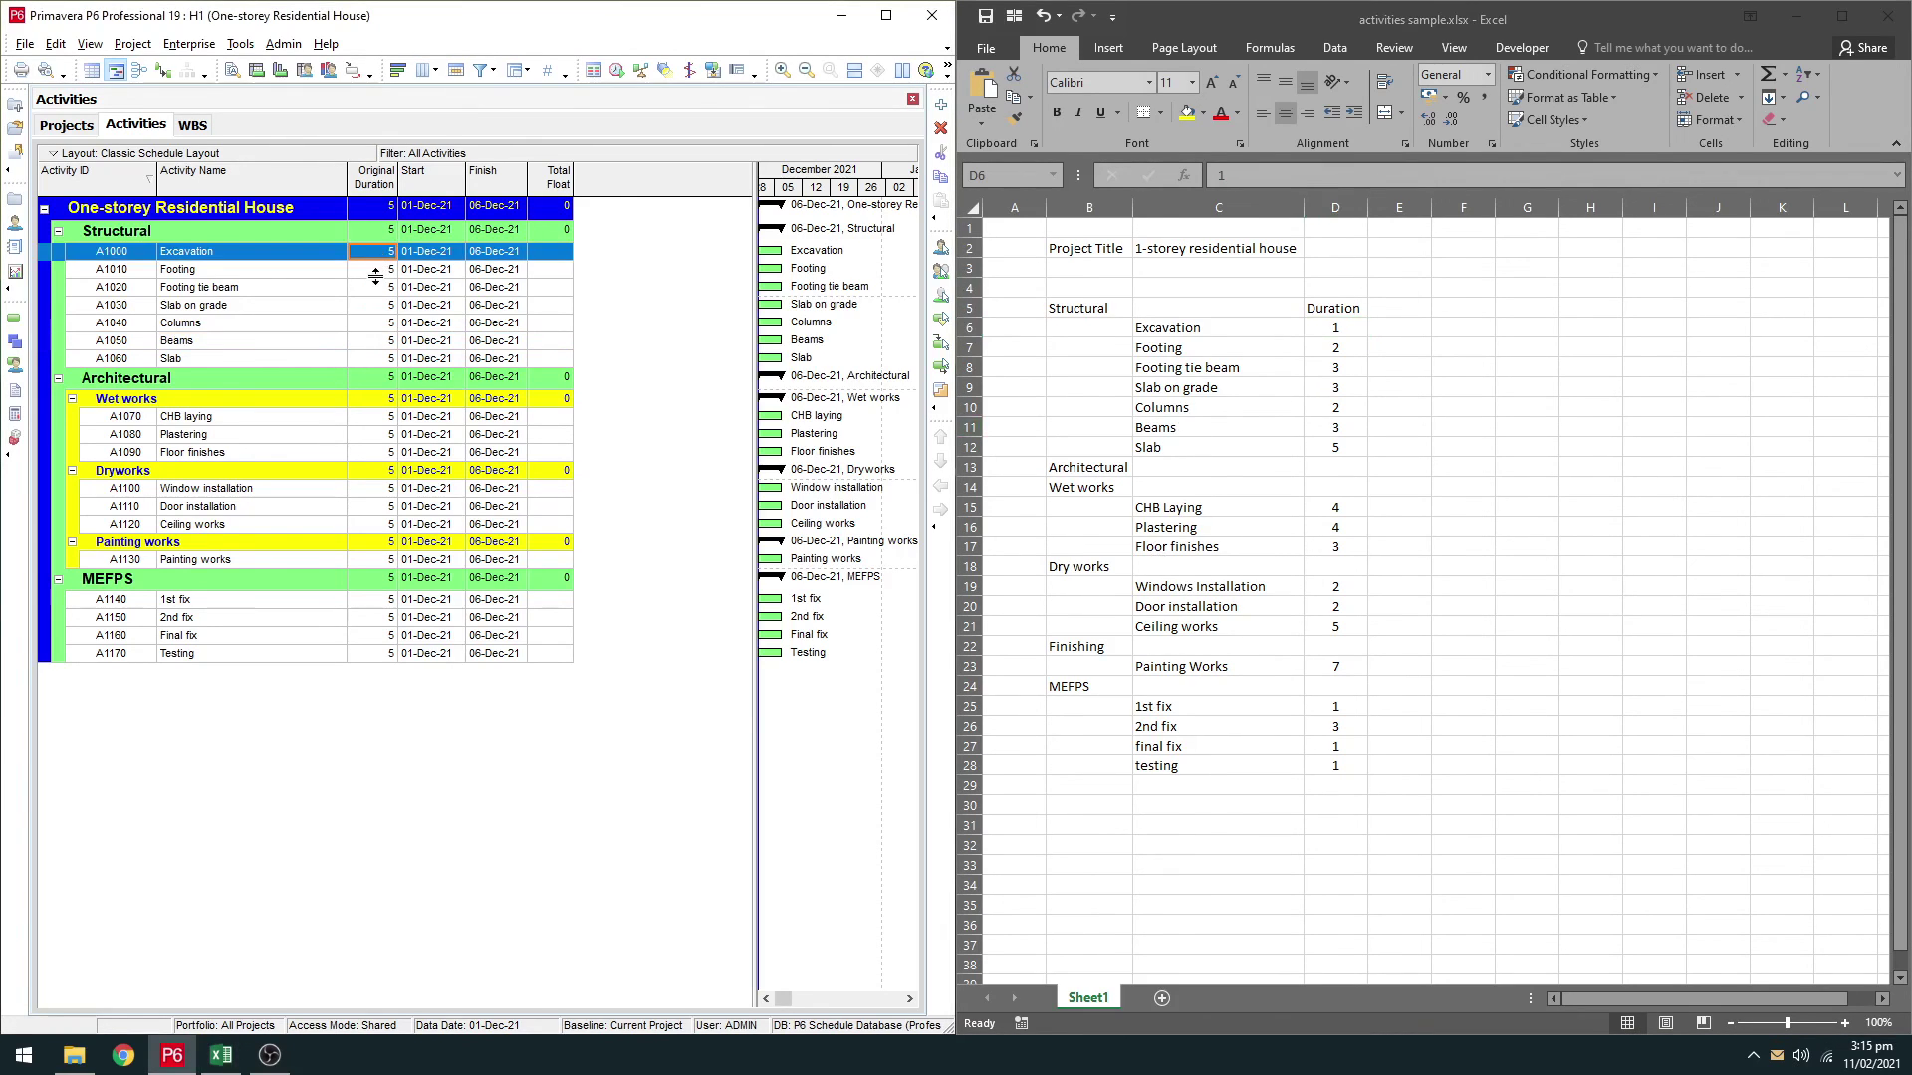
pyautogui.write('1')
pyautogui.click(379, 268)
pyautogui.write('2')
pyautogui.click(383, 287)
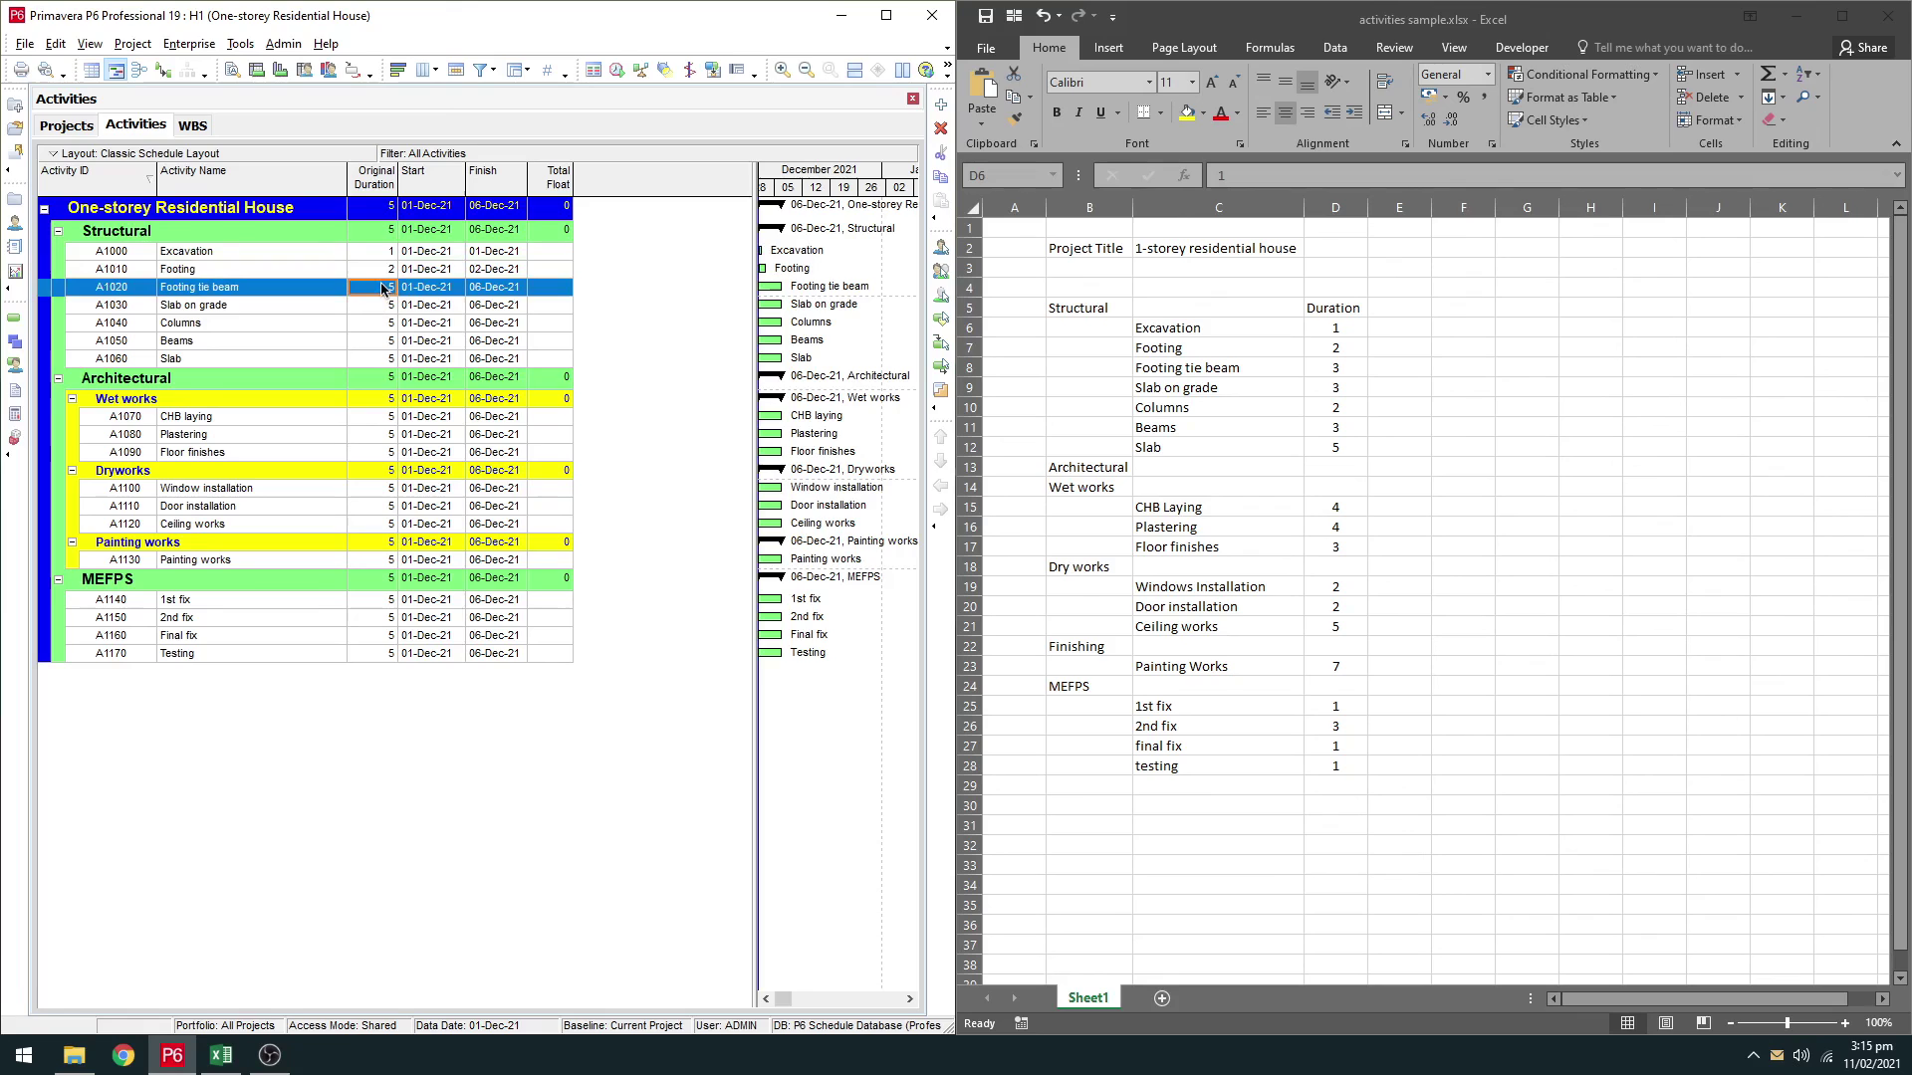
pyautogui.write('3')
# Step: Set the original durations of Slab on grade to 3, Columns to 2 and Beams to 3
pyautogui.click(385, 309)
pyautogui.write('3')
pyautogui.click(391, 325)
pyautogui.write('2')
pyautogui.click(394, 341)
pyautogui.write('3')
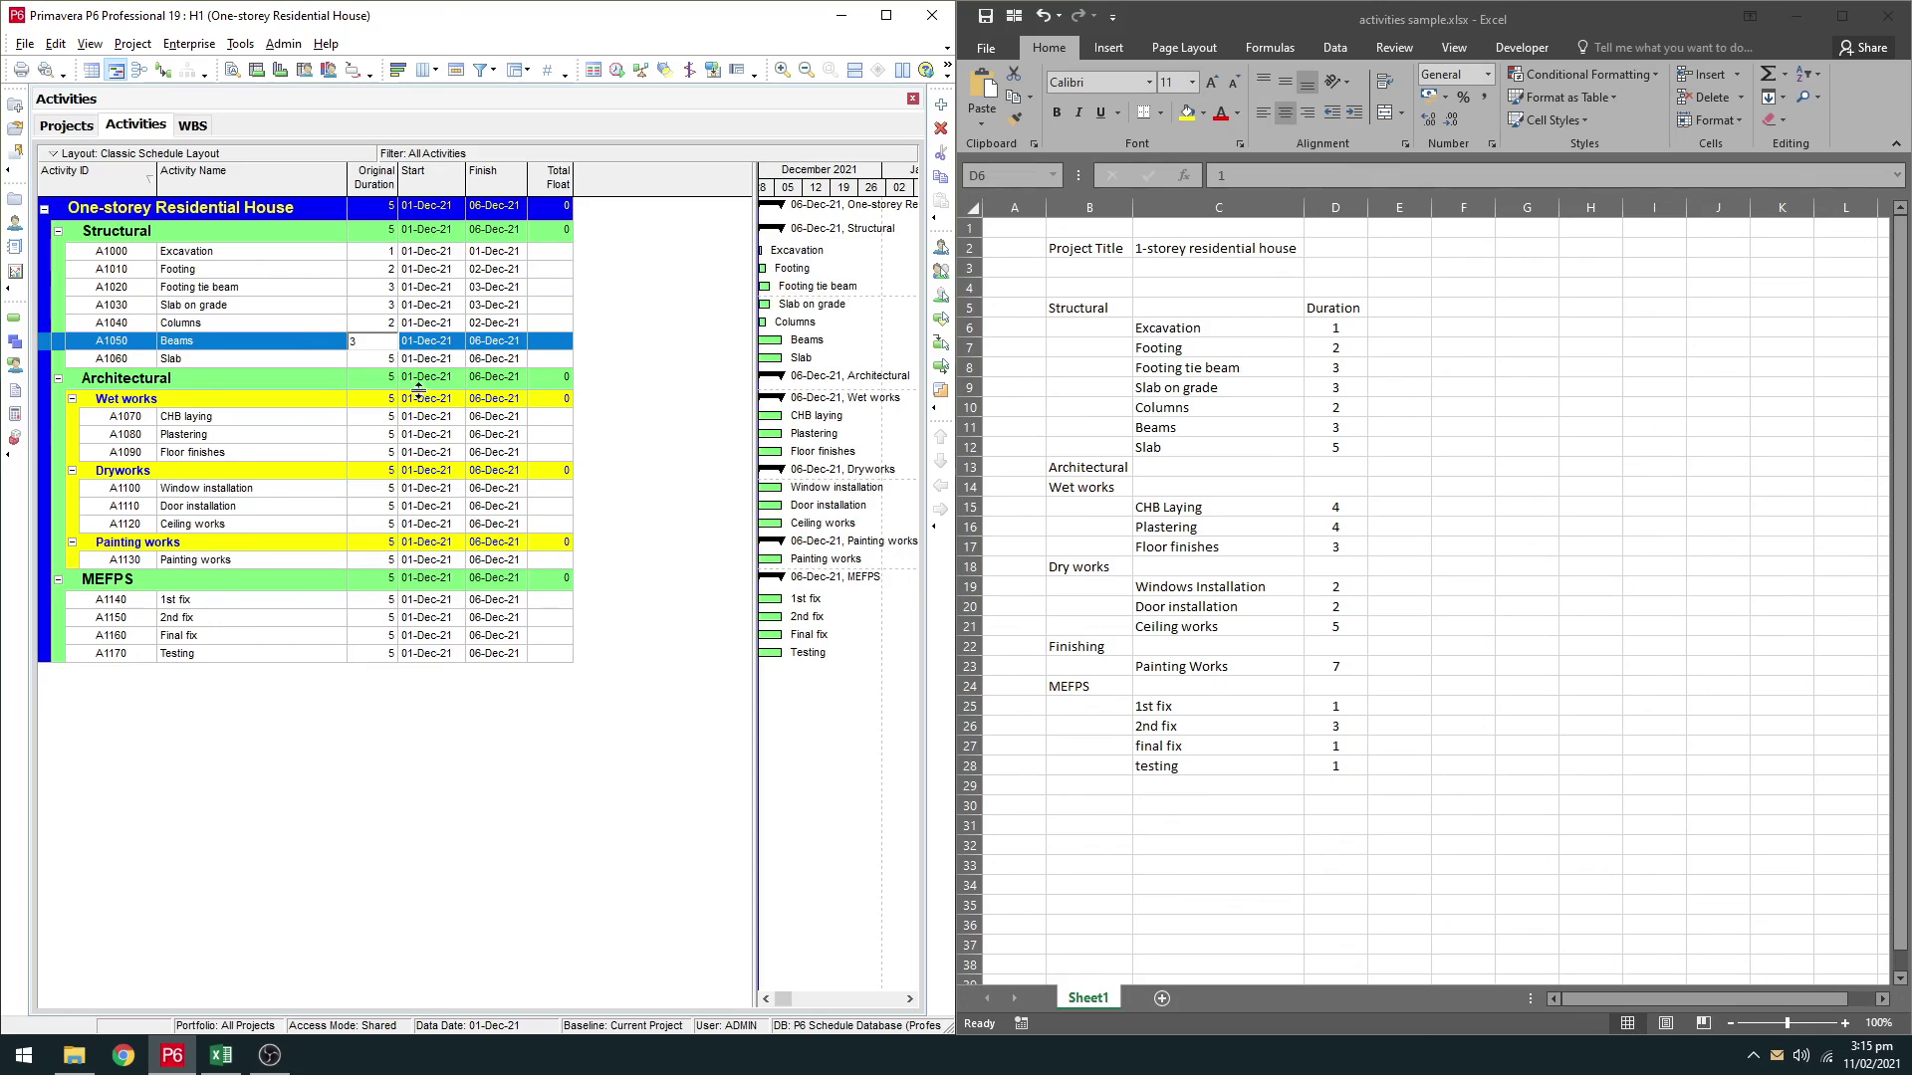
# Step: Set the original durations of CHB laying and Plastering to 4 and Floor finishes to 3 in Wet works
pyautogui.click(418, 422)
pyautogui.click(390, 417)
pyautogui.write('4')
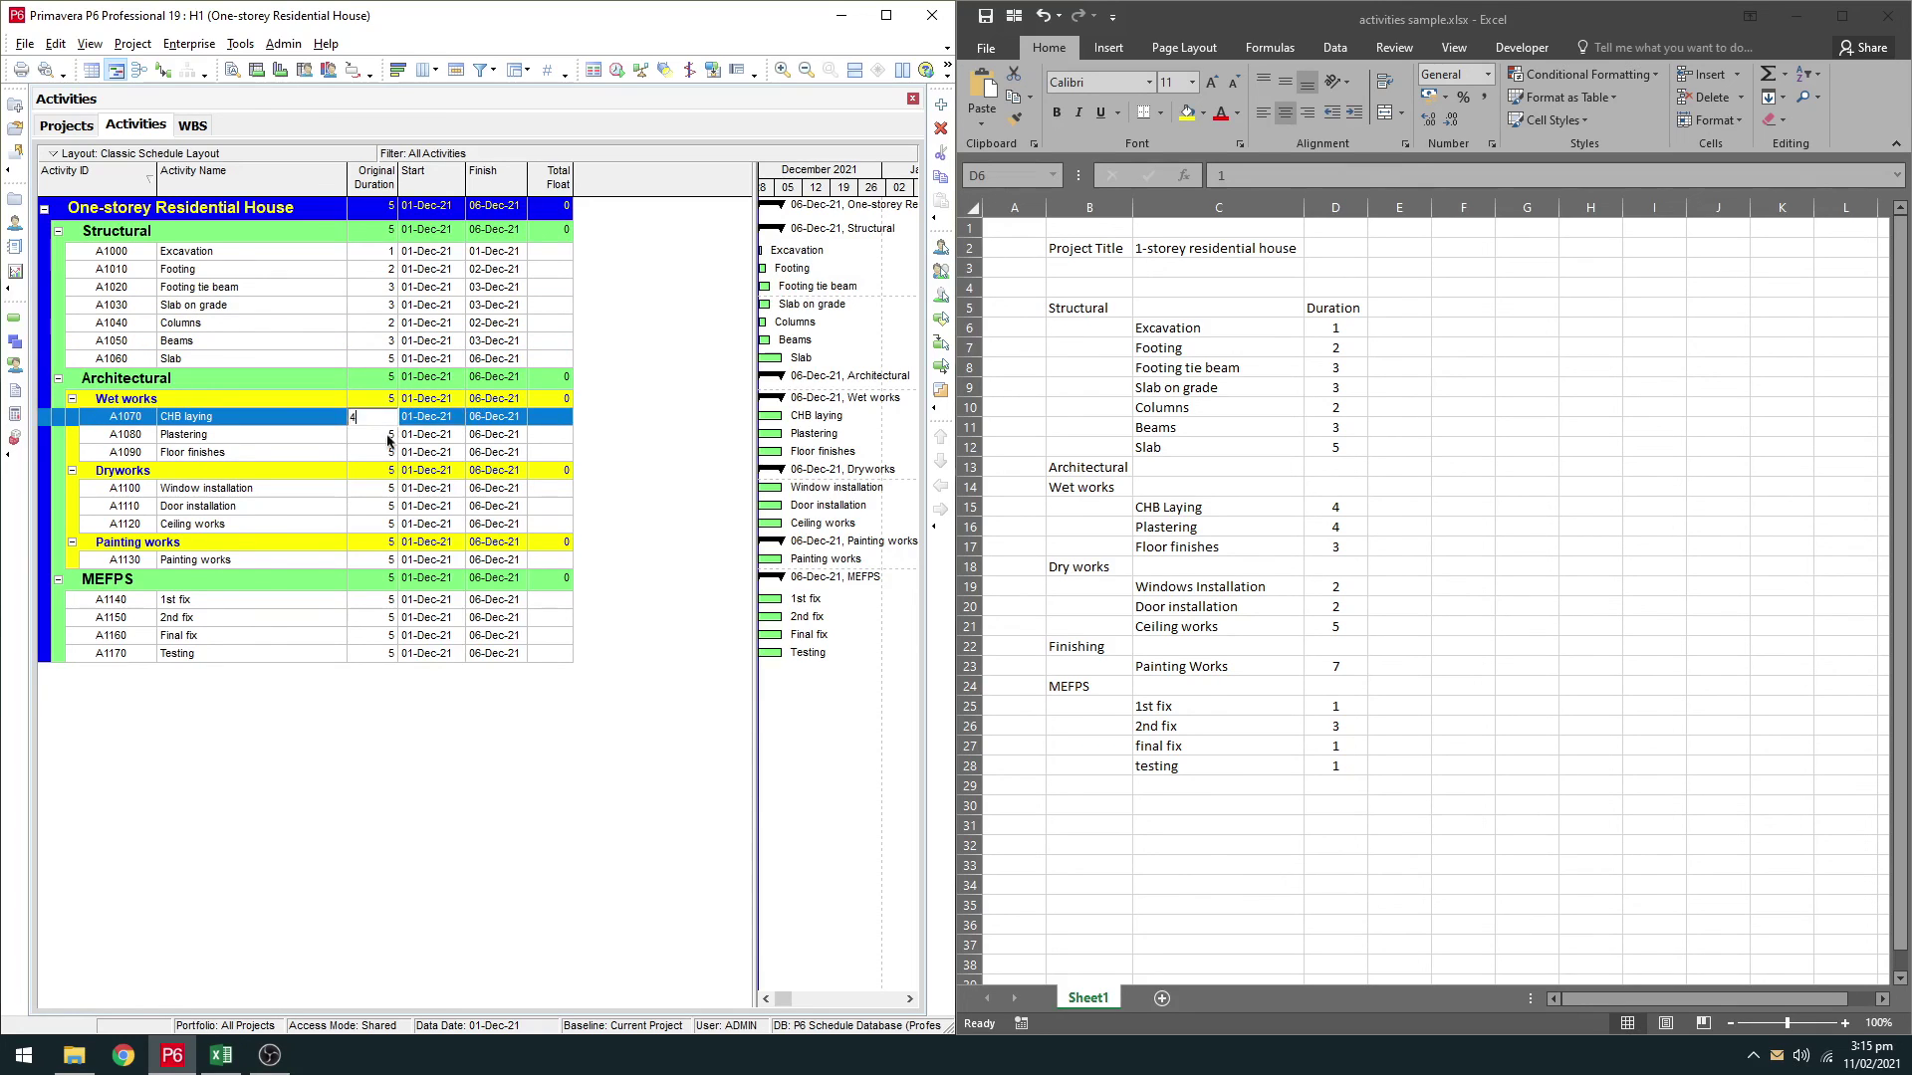
pyautogui.click(391, 435)
pyautogui.write('4')
pyautogui.click(388, 454)
pyautogui.write('3')
pyautogui.press('Return')
# Step: Set the original durations of Window installation and Door installation to 2 and the Painting works activity to 7
pyautogui.click(379, 495)
pyautogui.write('2')
pyautogui.click(374, 503)
pyautogui.write('2')
pyautogui.click(368, 531)
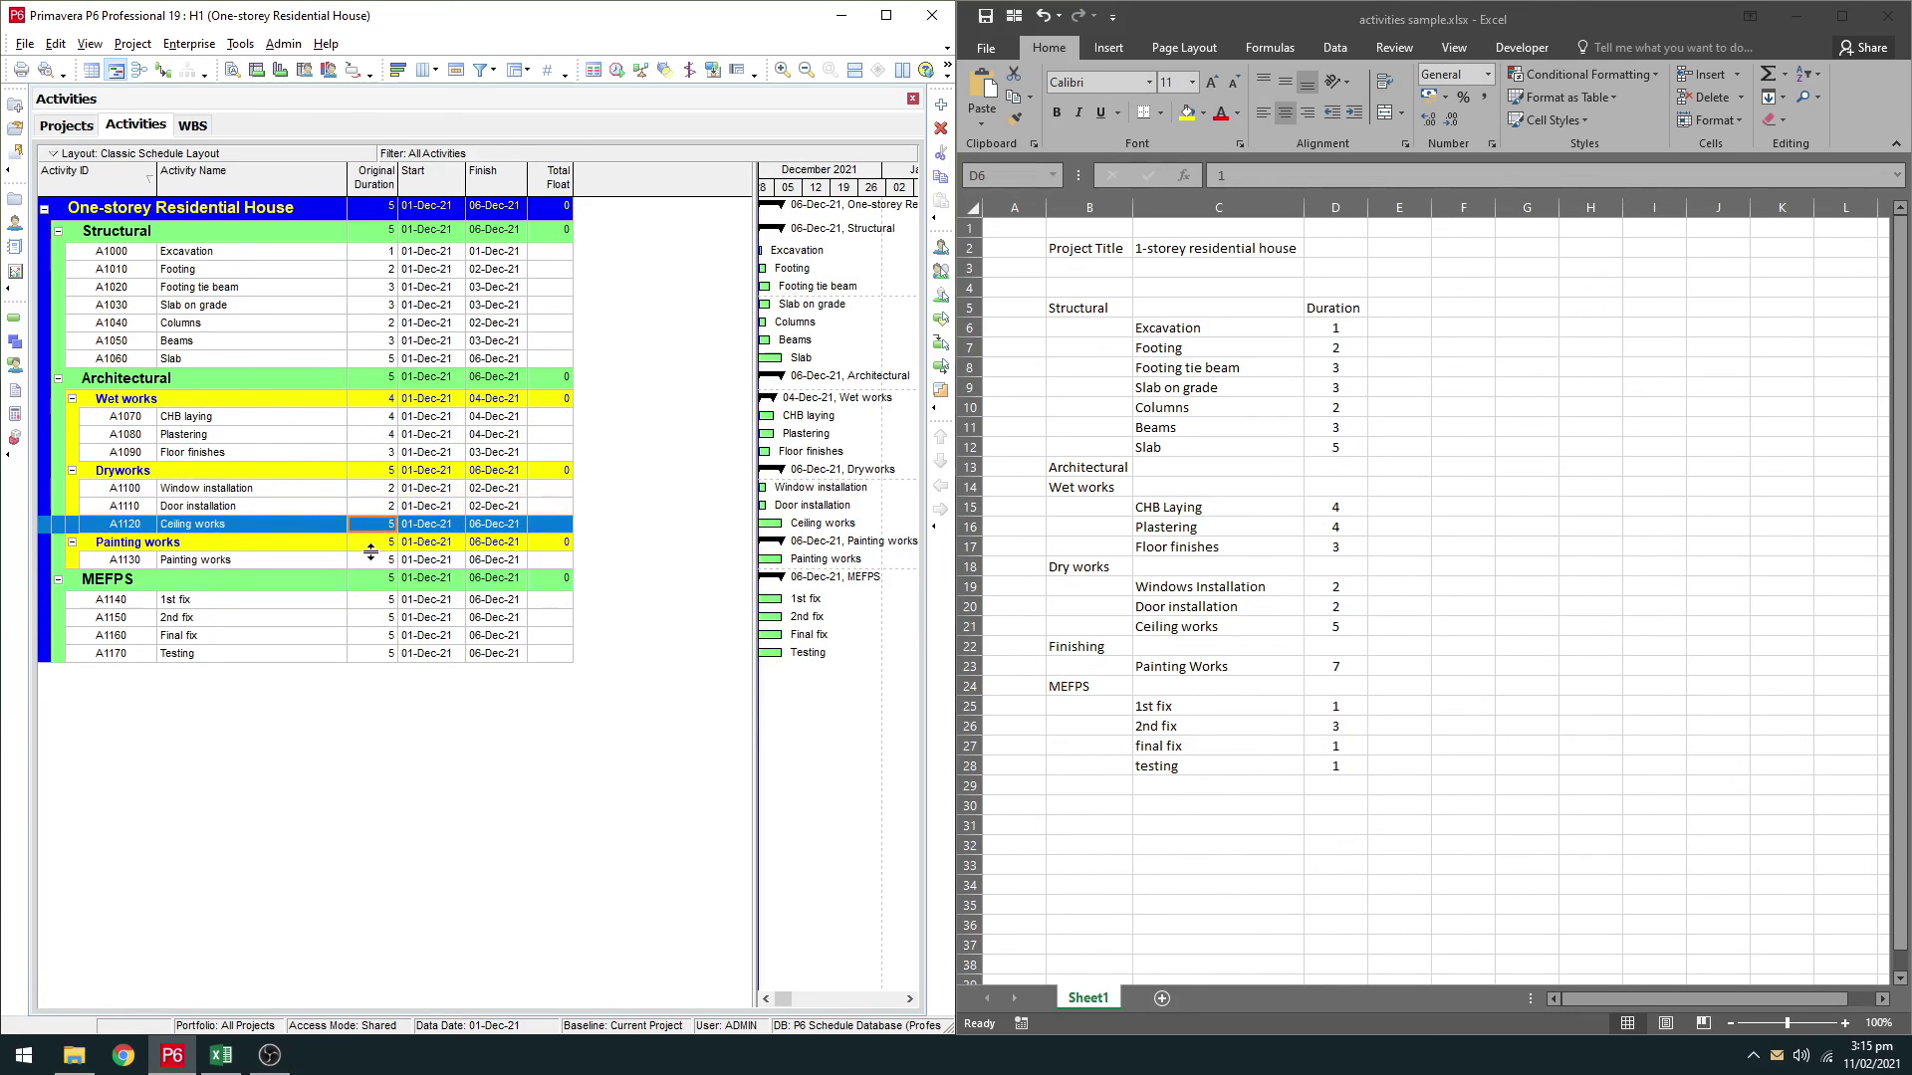
pyautogui.click(371, 562)
pyautogui.write('7')
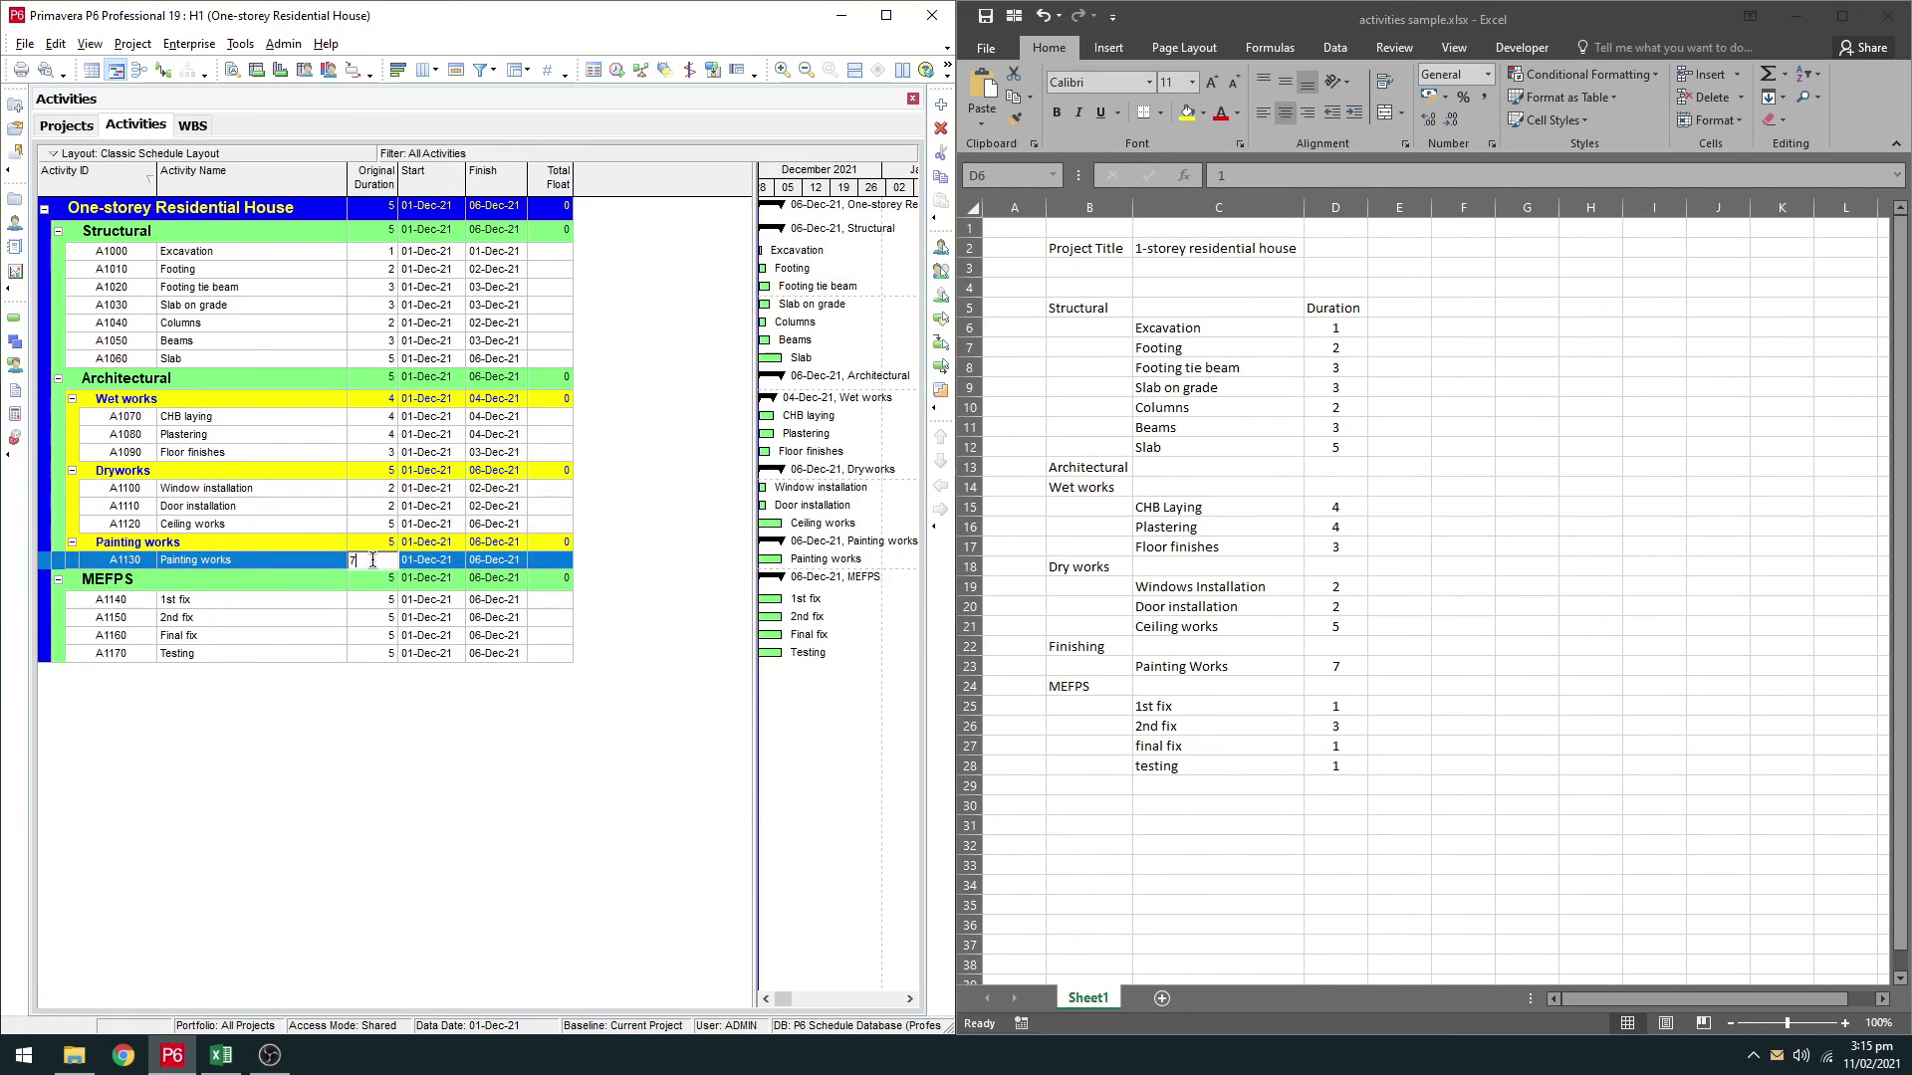
# Step: Set the original durations of the MEFPS activities: 1st fix to 1, 2nd fix to 3, Final fix to 1 and Testing to 1
pyautogui.click(361, 599)
pyautogui.write('1')
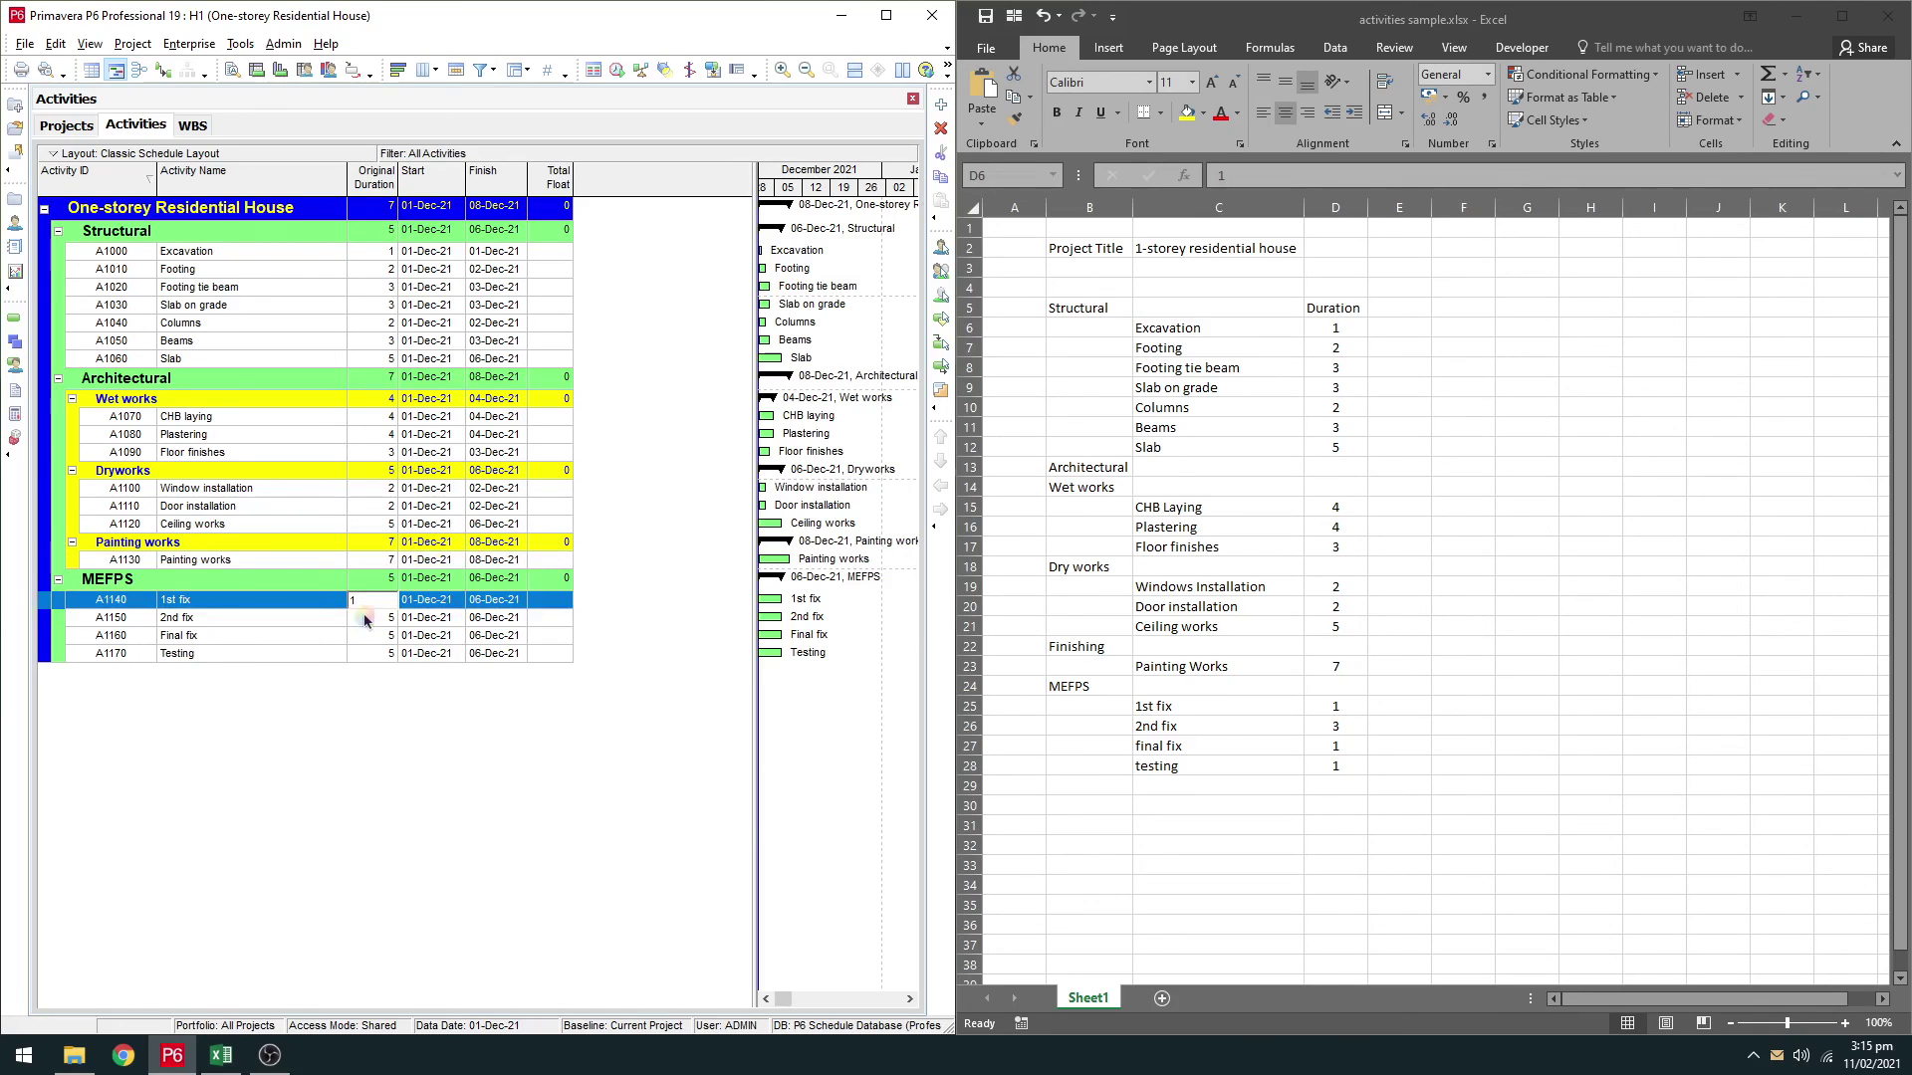
pyautogui.click(365, 620)
pyautogui.write('3')
pyautogui.click(376, 637)
pyautogui.write('1')
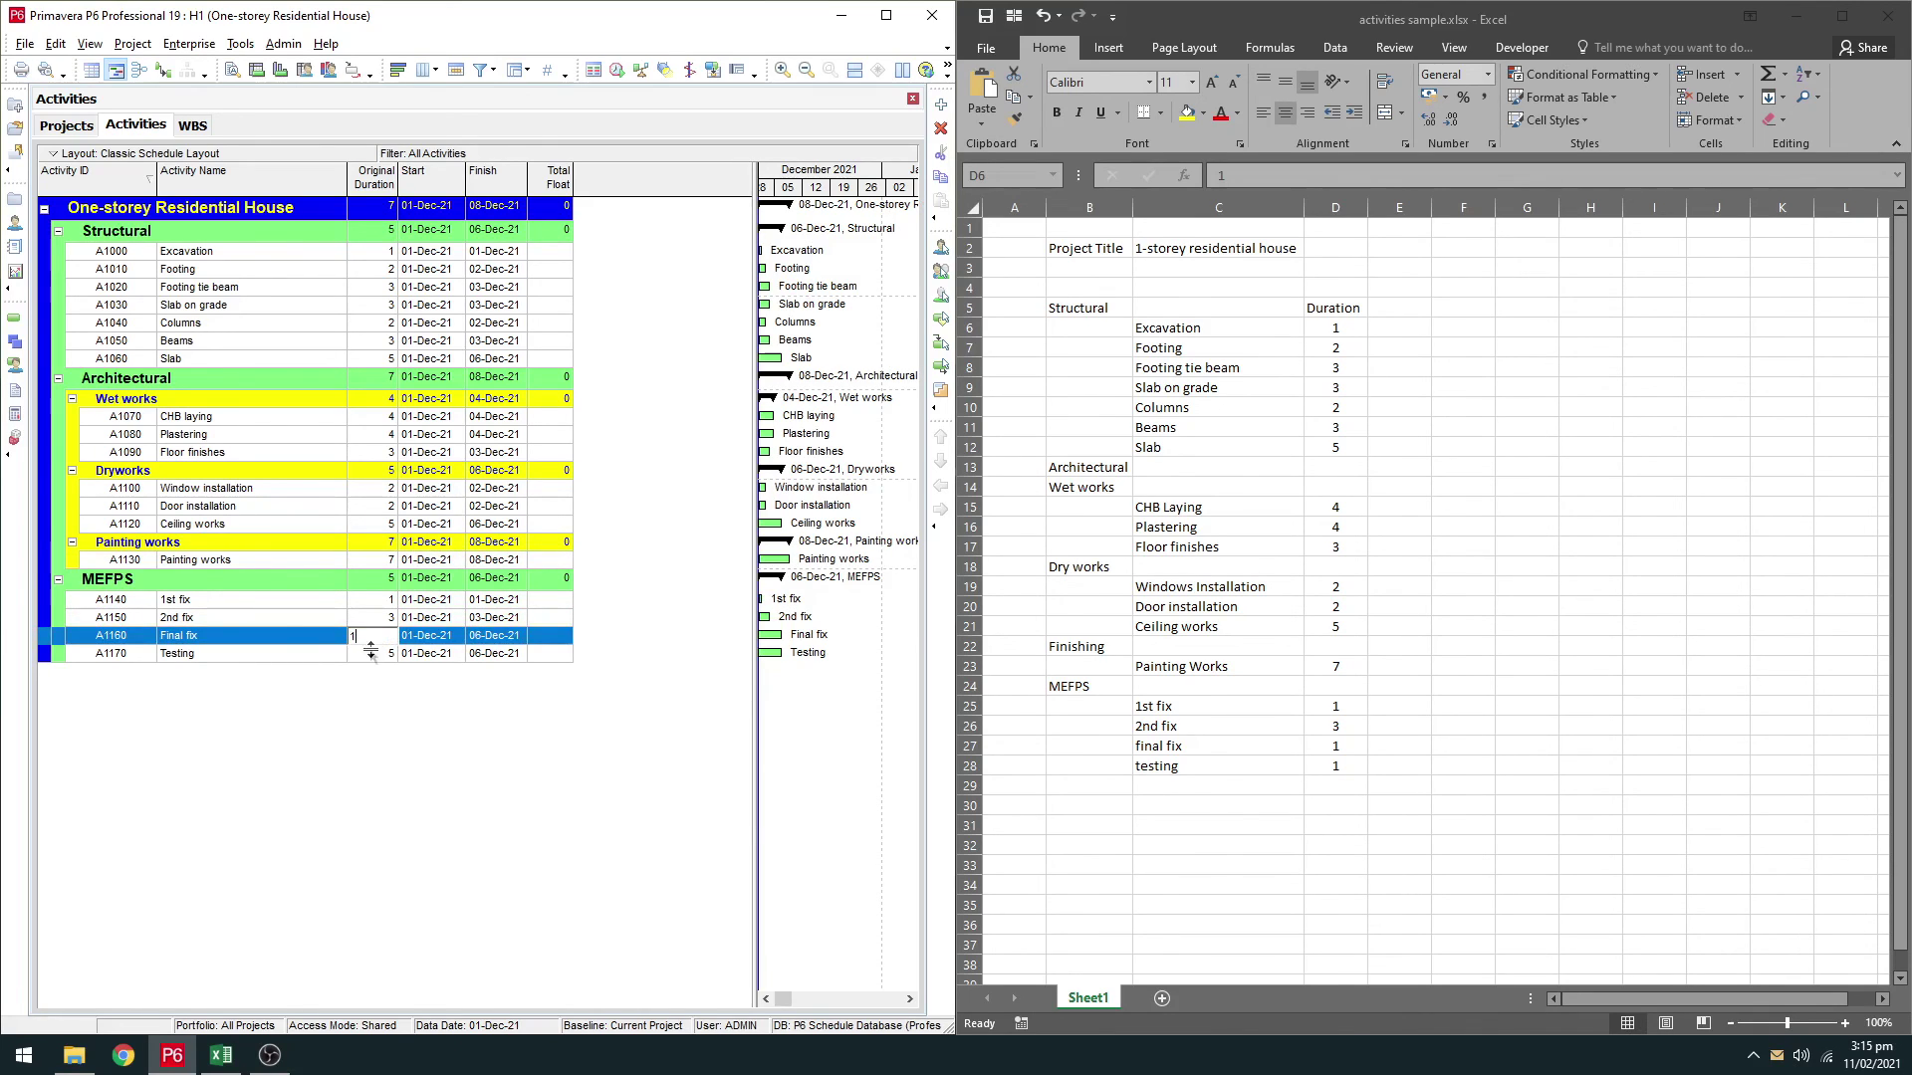
pyautogui.click(374, 654)
pyautogui.write('1')
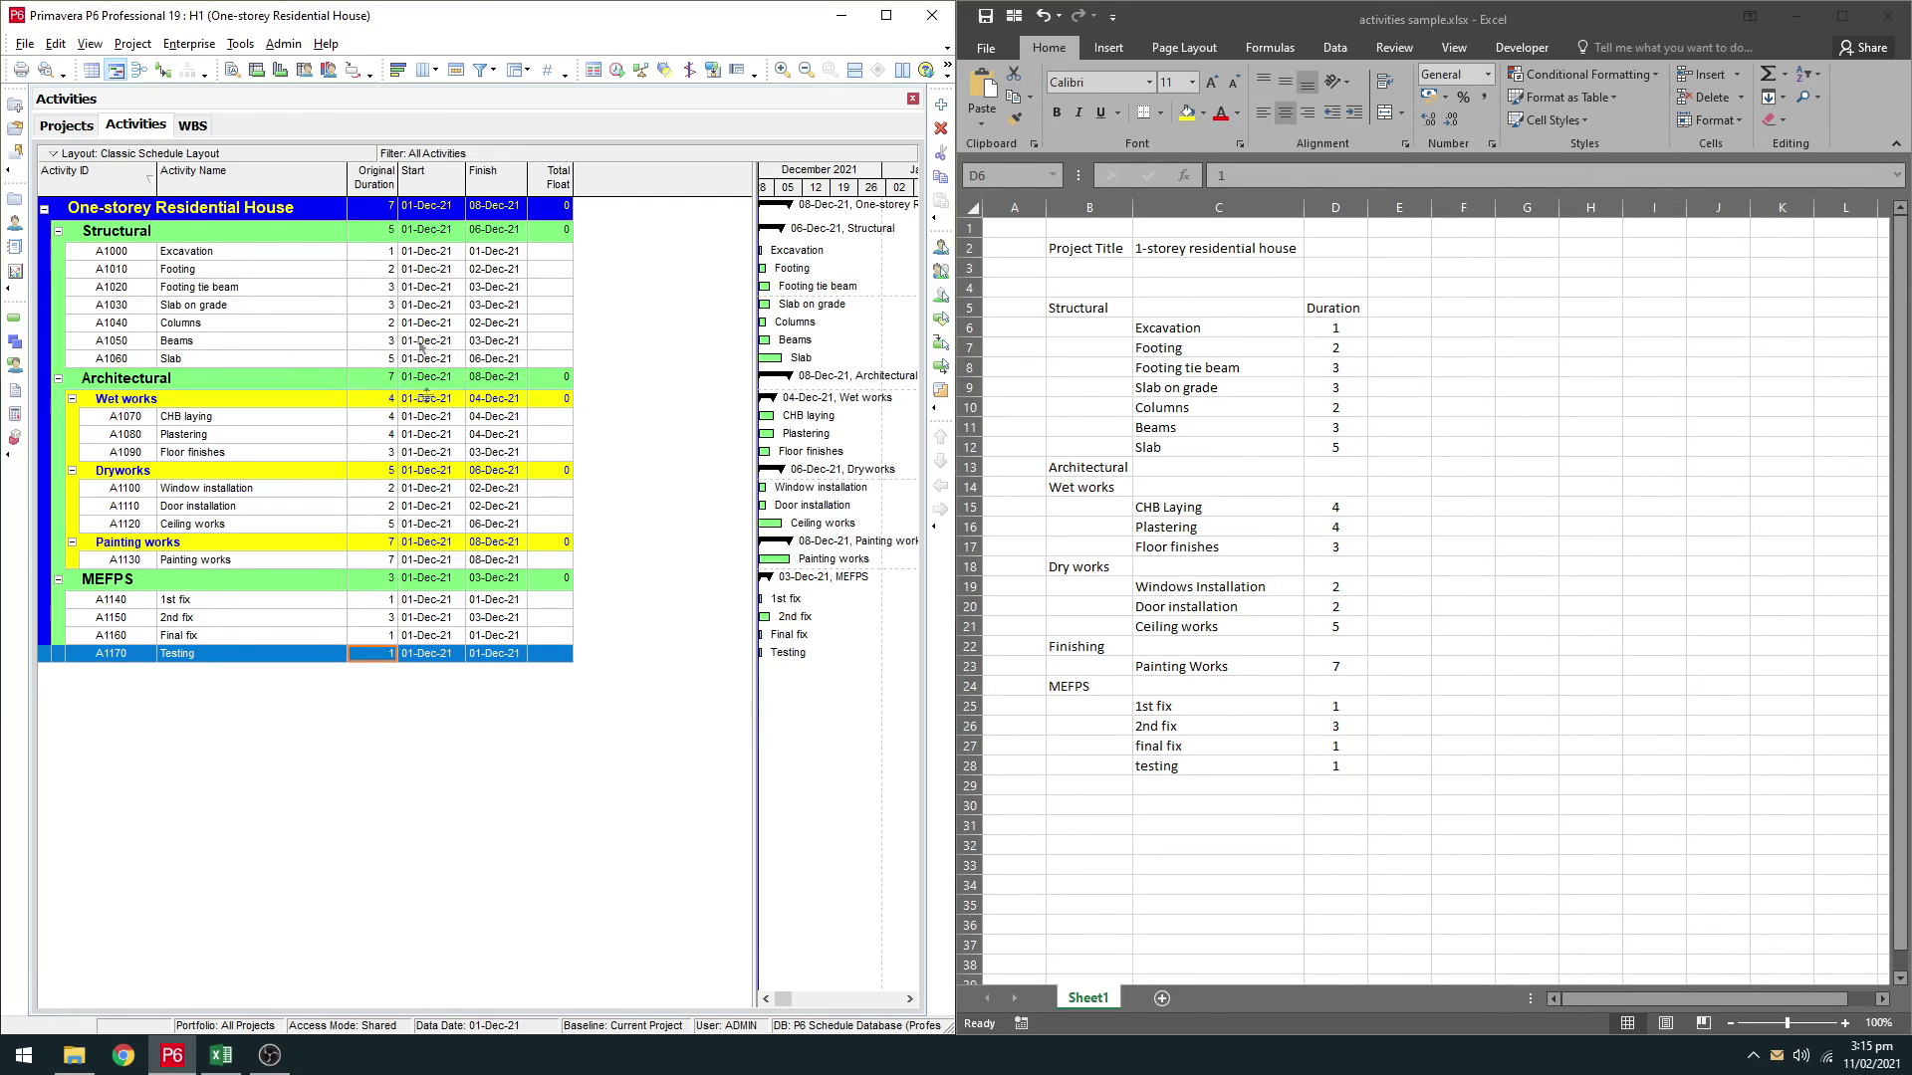
# Step: Maximize the Primavera P6 window, then widen the Gantt chart area beside the activity table and stretch its timescale
pyautogui.click(886, 15)
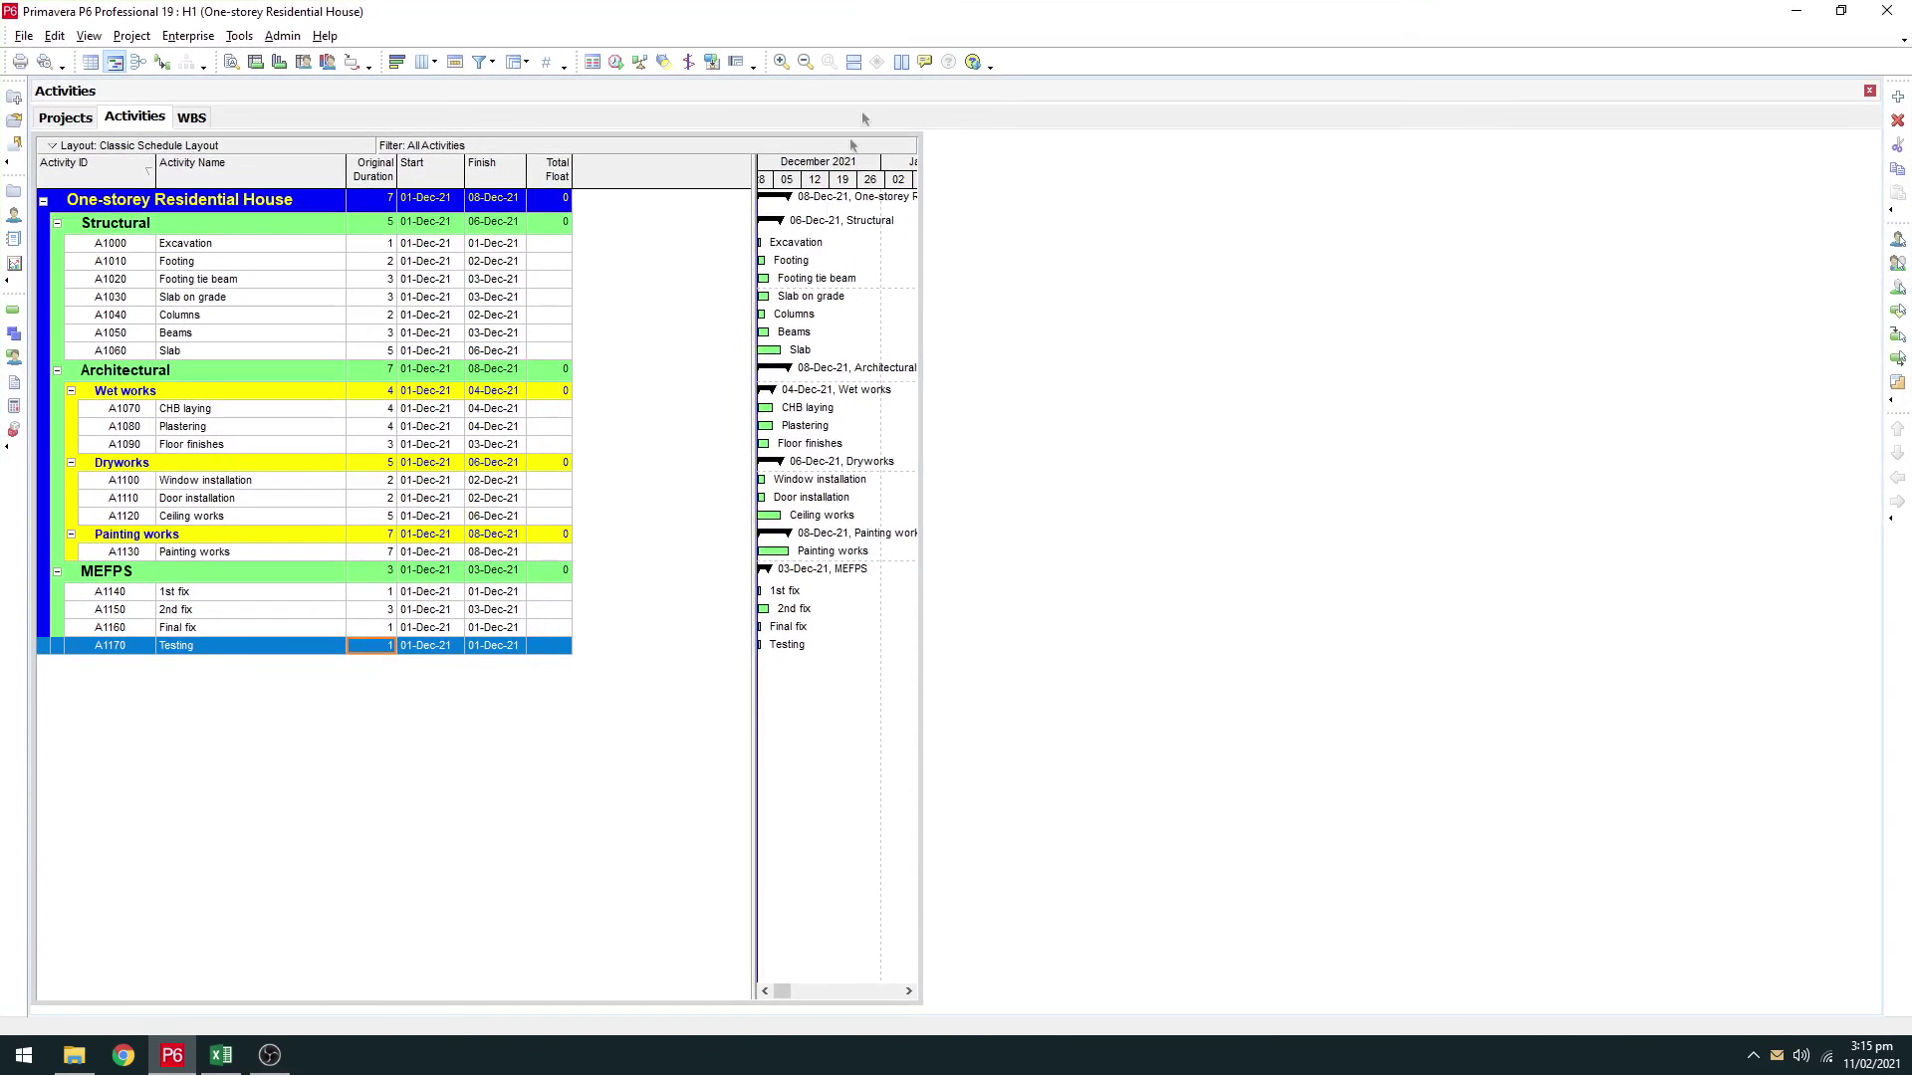
pyautogui.moveTo(676, 405); pyautogui.dragTo(621, 392)
pyautogui.moveTo(1001, 177)
pyautogui.mouseDown()
pyautogui.moveTo(1041, 174)
pyautogui.moveTo(1022, 163)
pyautogui.mouseUp()
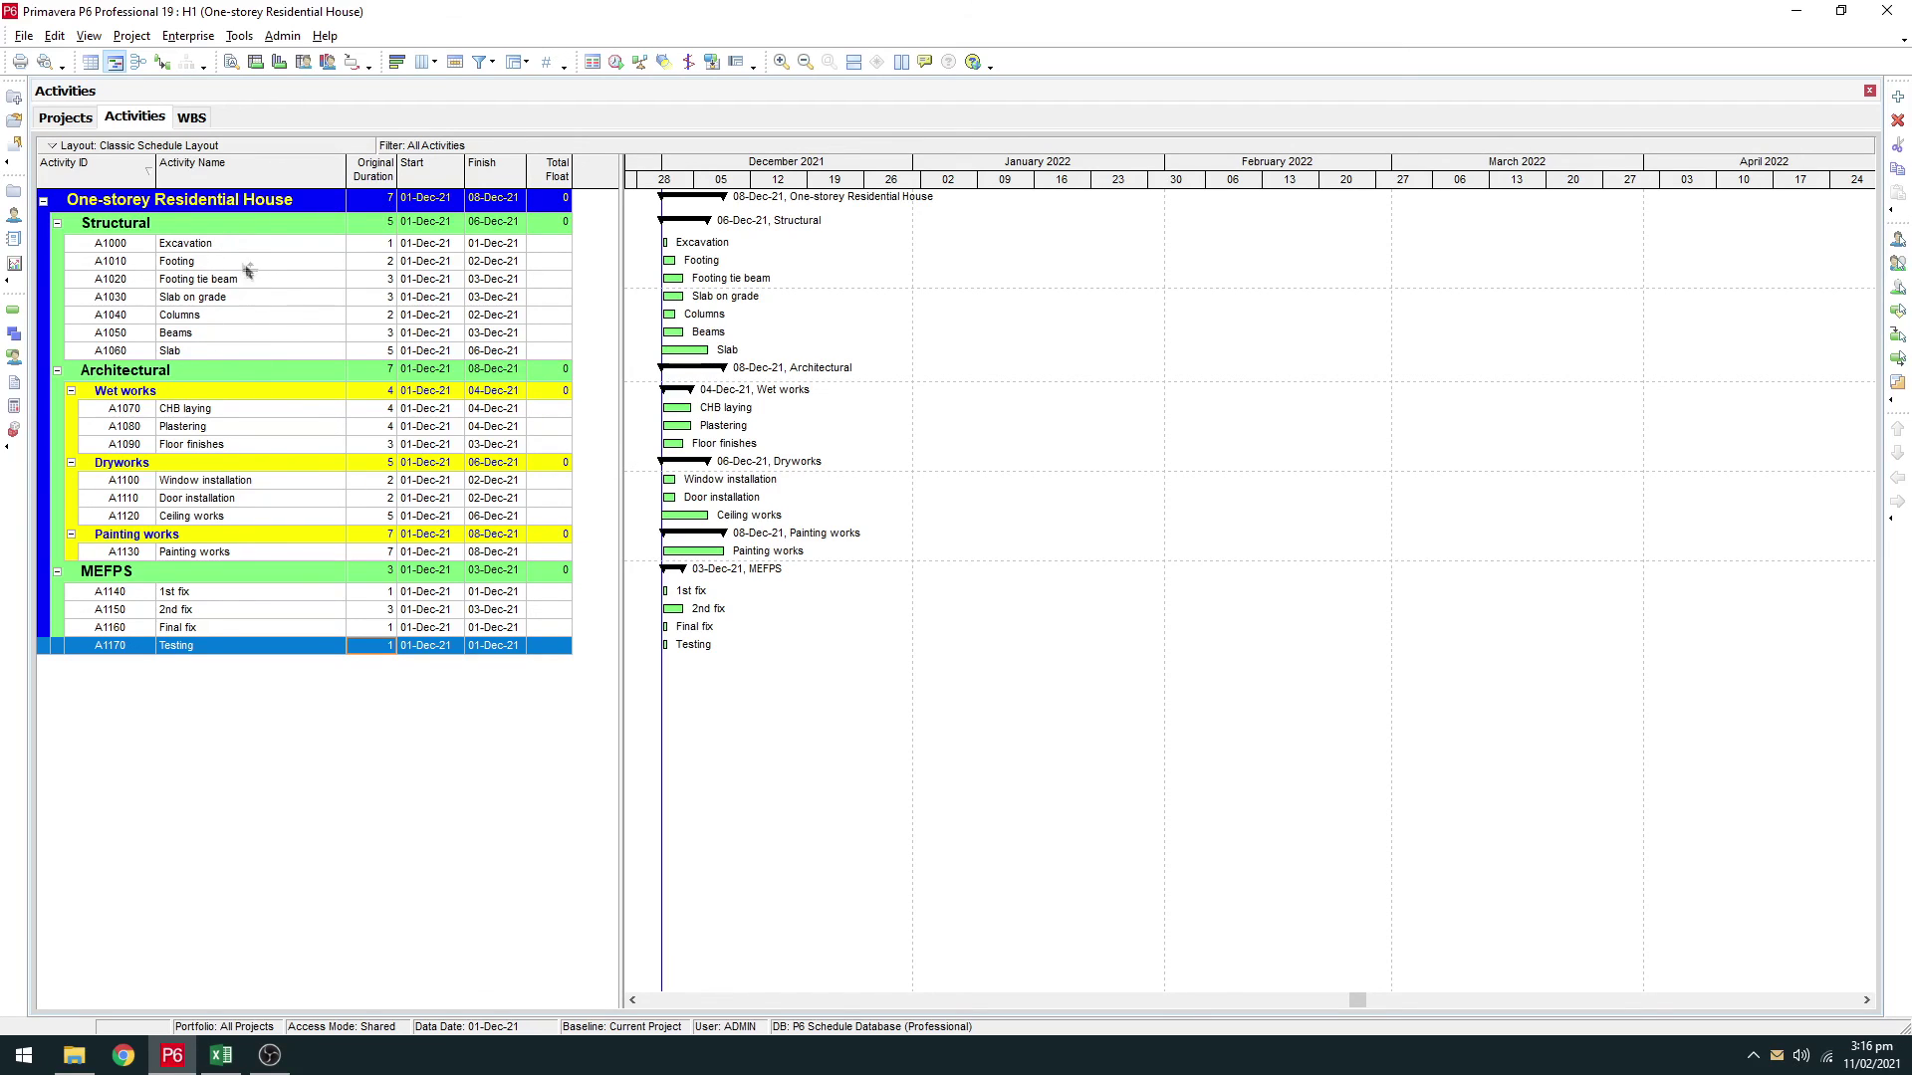
# Step: Select the Footing activity under the Structural WBS
pyautogui.click(207, 265)
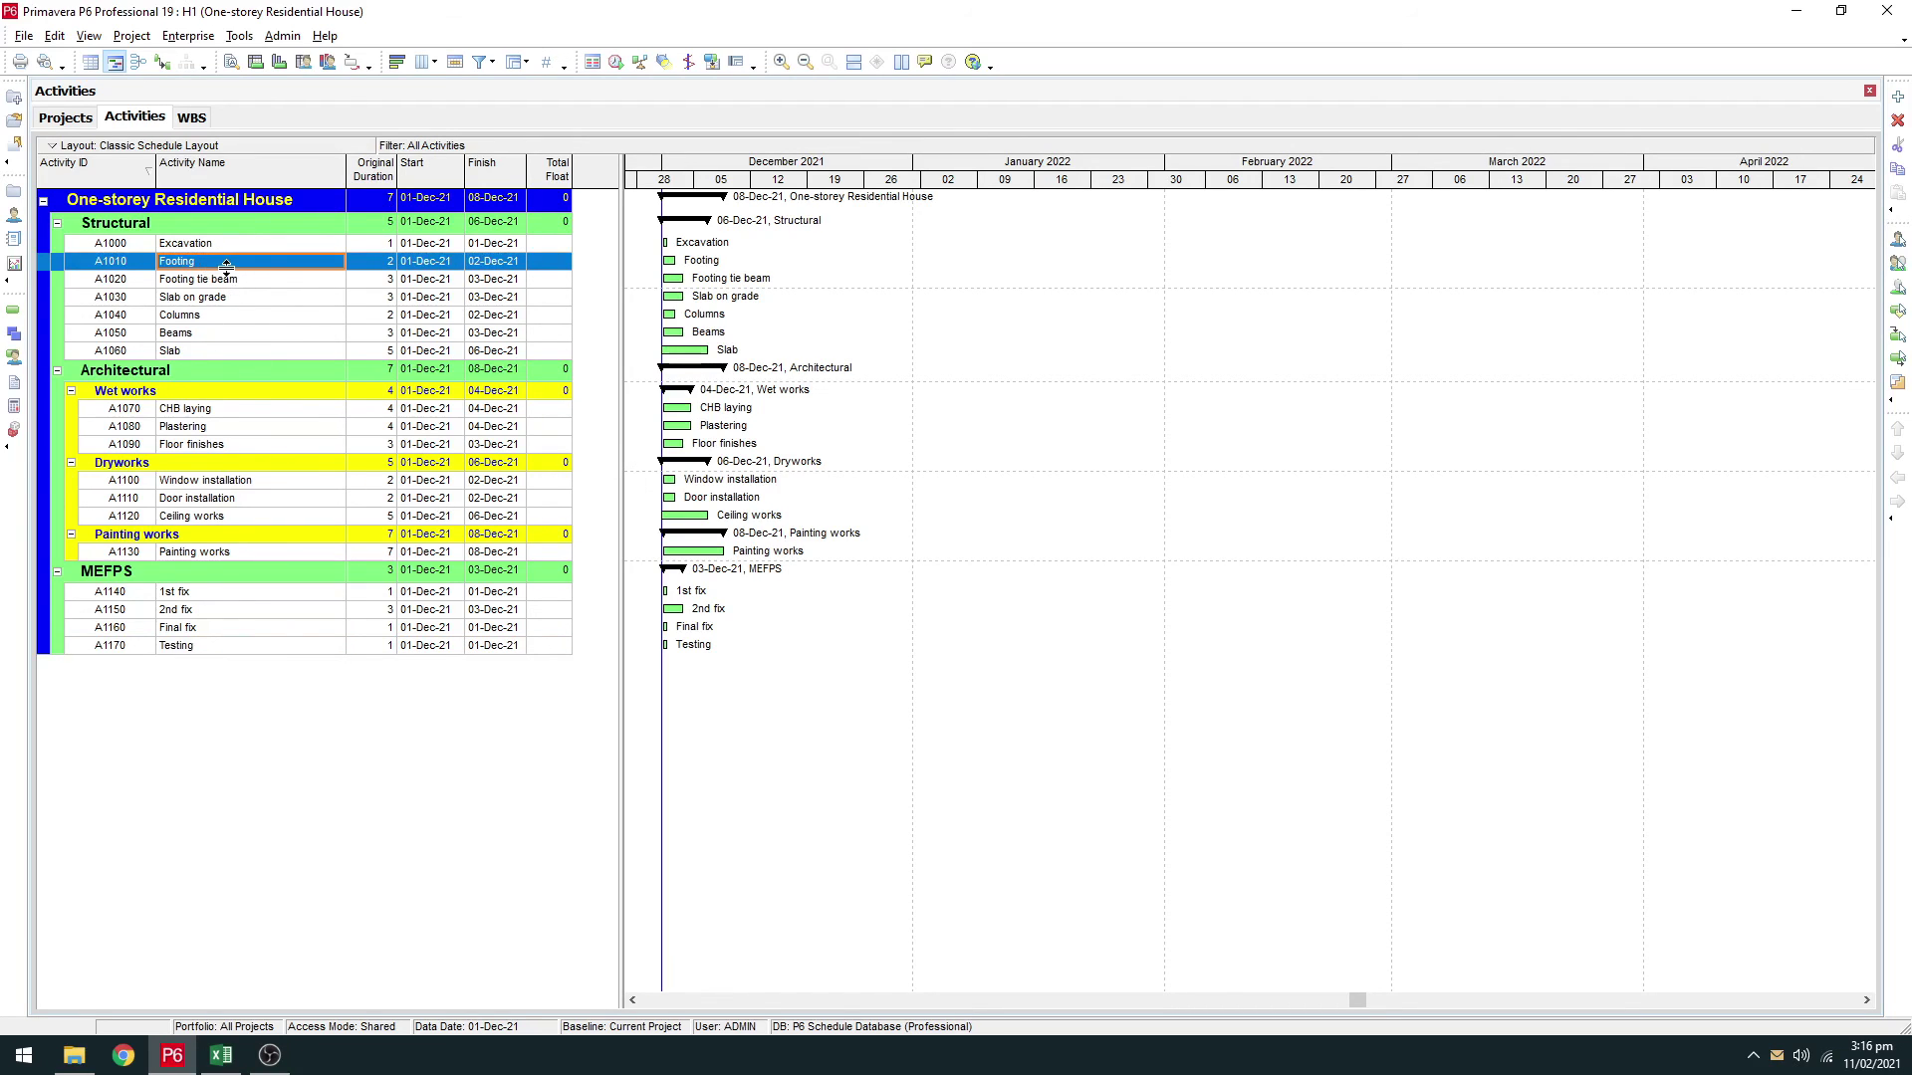